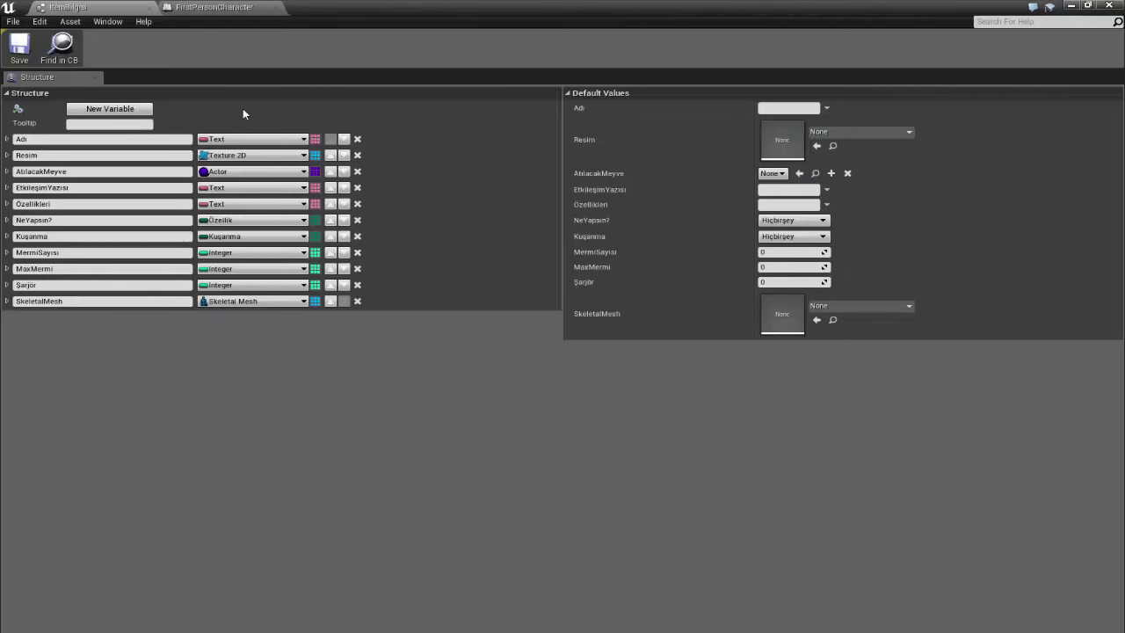
- Add a new variable named AtılacakMermi to the ItemBilgisi structure
{"action": "left_click", "coordinate": [128, 108]}
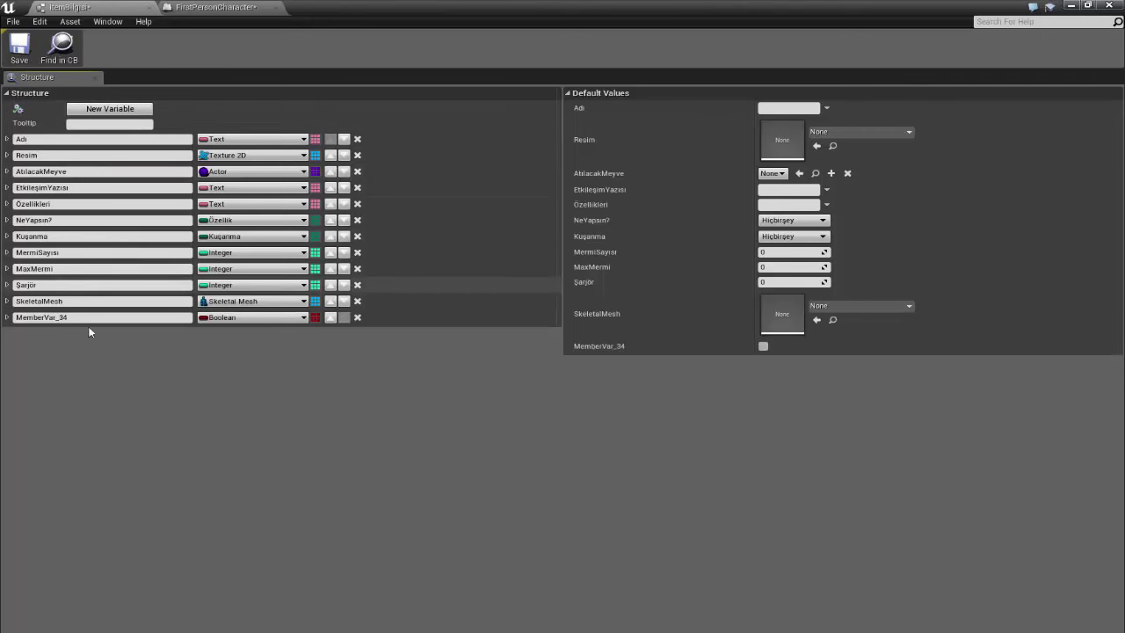
{"action": "left_click", "coordinate": [92, 320]}
{"action": "type", "text": "AtılacakMermi"}
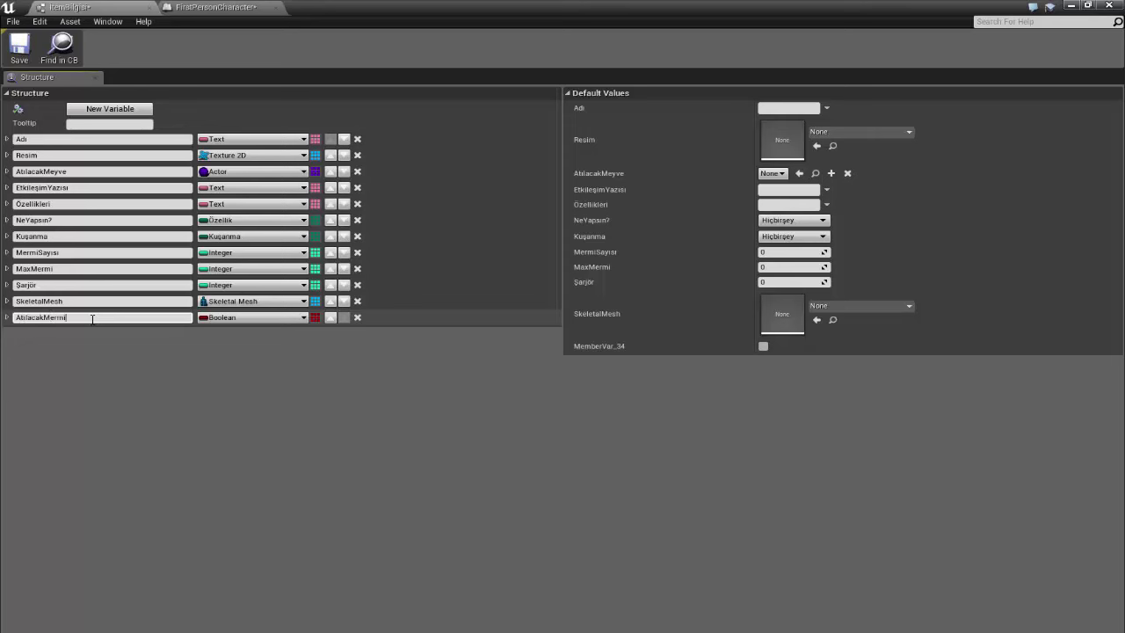
{"action": "key", "text": "Return"}
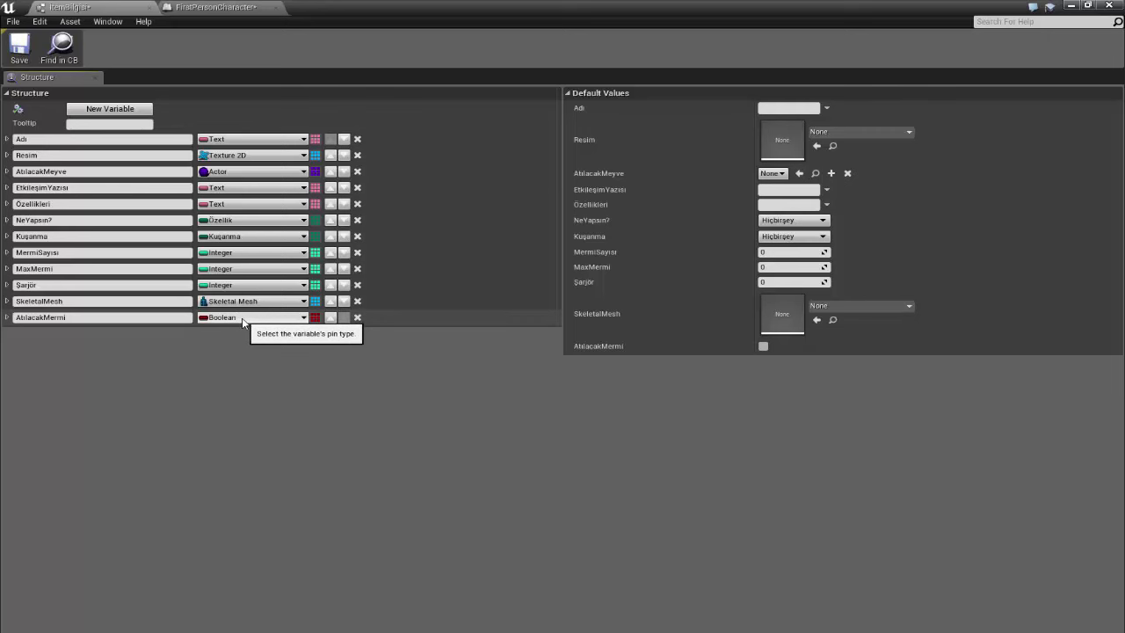
- Make AtılacakMermi an Actor object reference and add another structure variable
{"action": "left_click", "coordinate": [243, 321]}
{"action": "type", "text": "ac"}
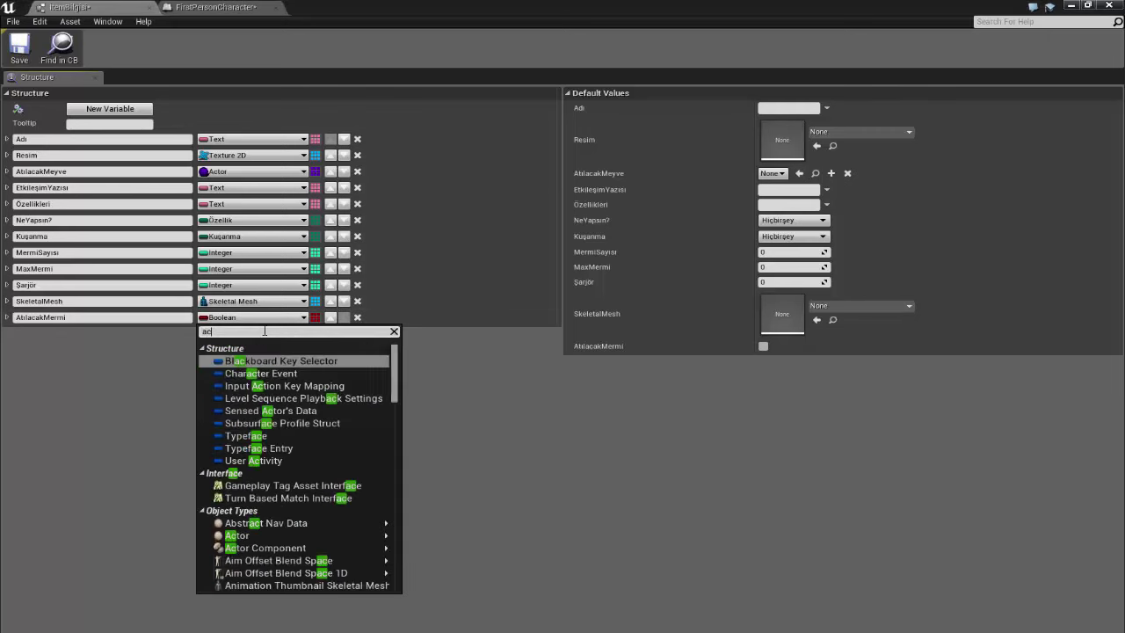
{"action": "type", "text": "tor"}
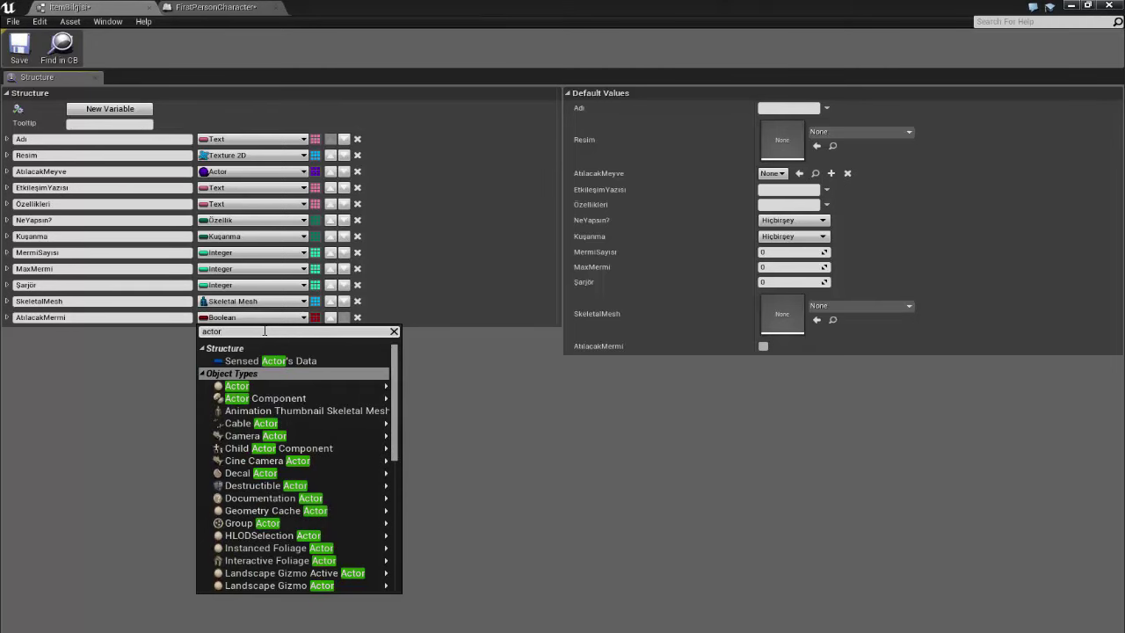
{"action": "key", "text": "Down"}
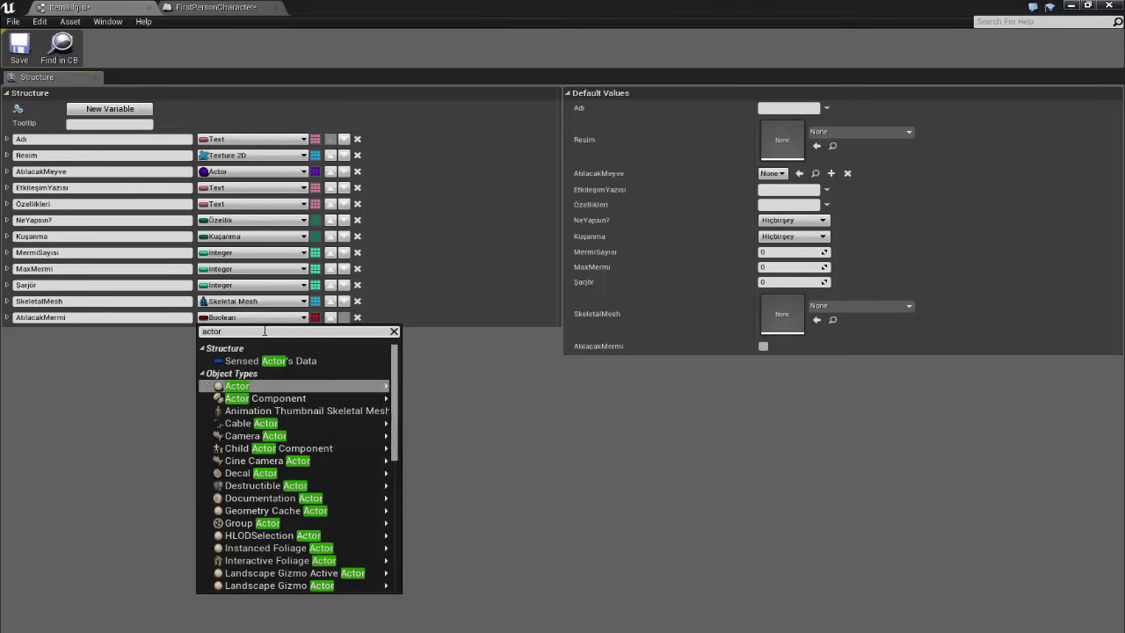
{"action": "key", "text": "Return"}
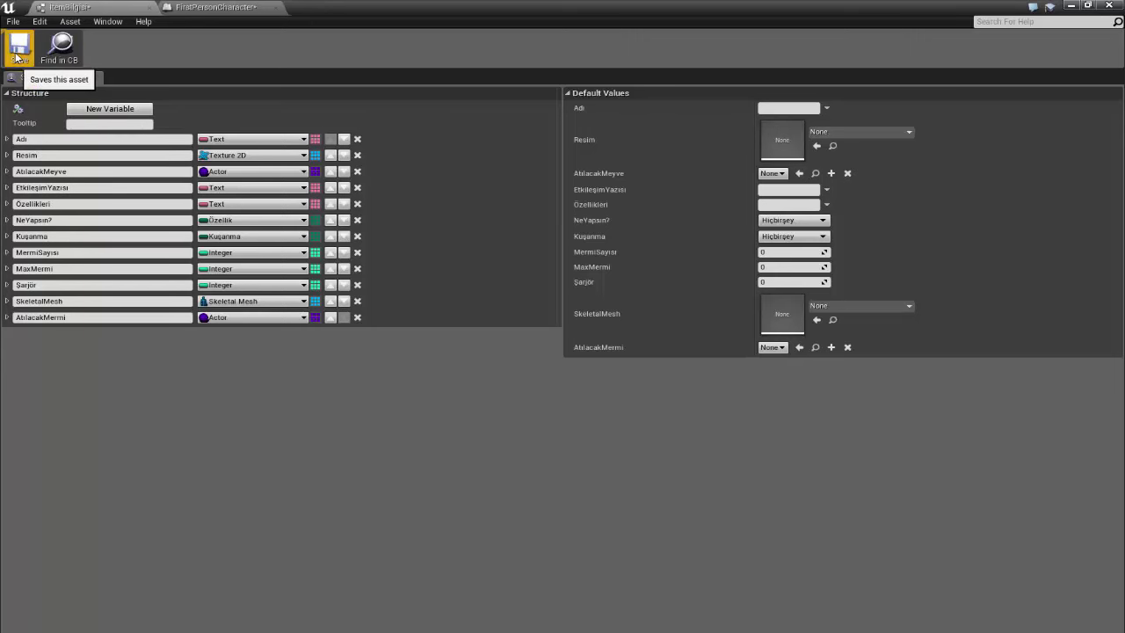
{"action": "left_click", "coordinate": [124, 113]}
{"action": "type", "text": "ÇıkacakParticle"}
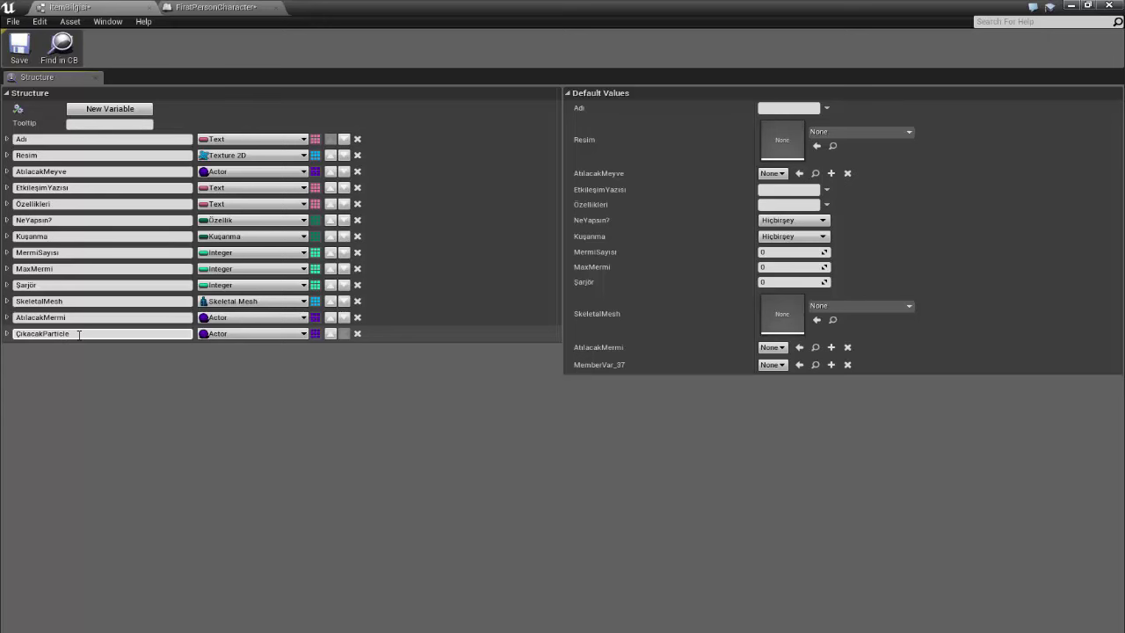
- Make the new variable ÇıkacakParticle a Particle System reference and save the structure
{"action": "left_click", "coordinate": [264, 334]}
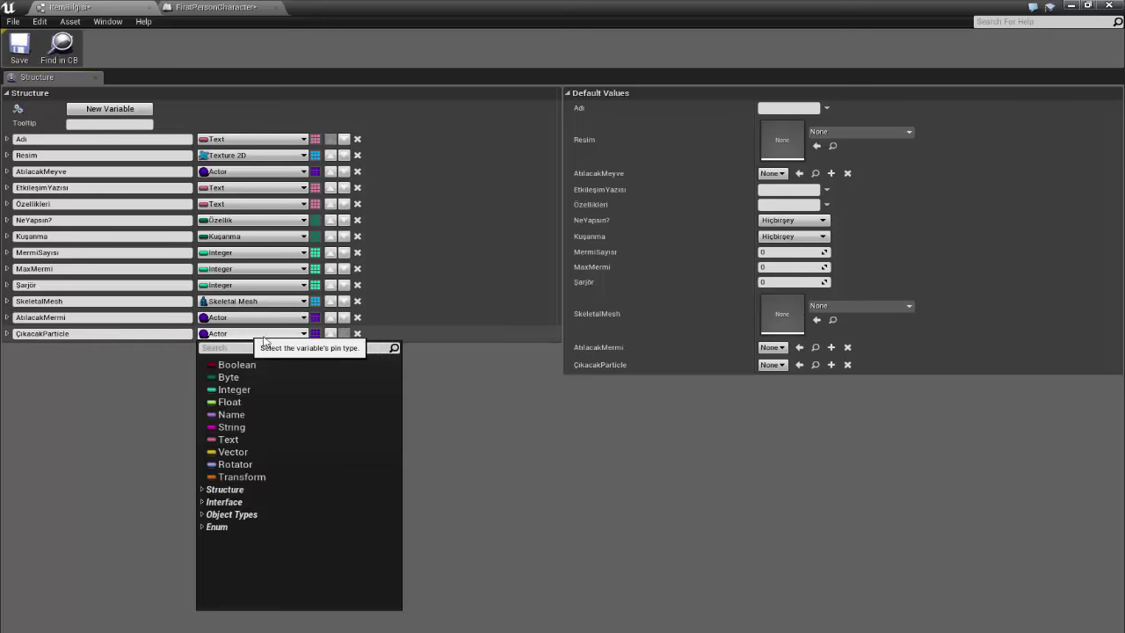
{"action": "type", "text": "particle"}
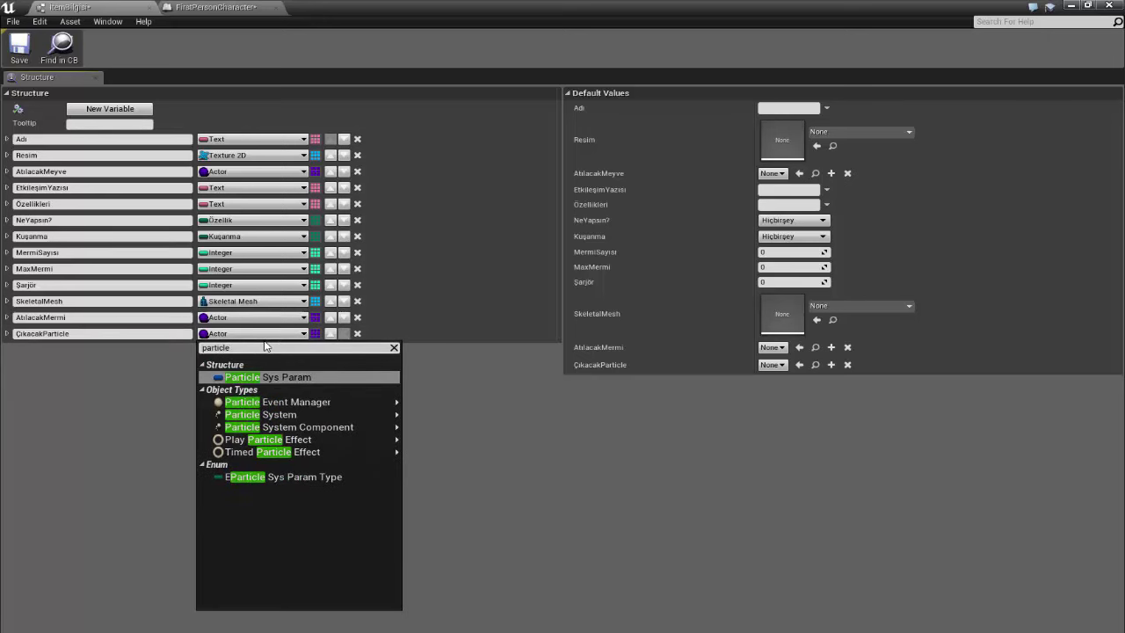
{"action": "key", "text": "Down"}
{"action": "key", "text": "Down"}
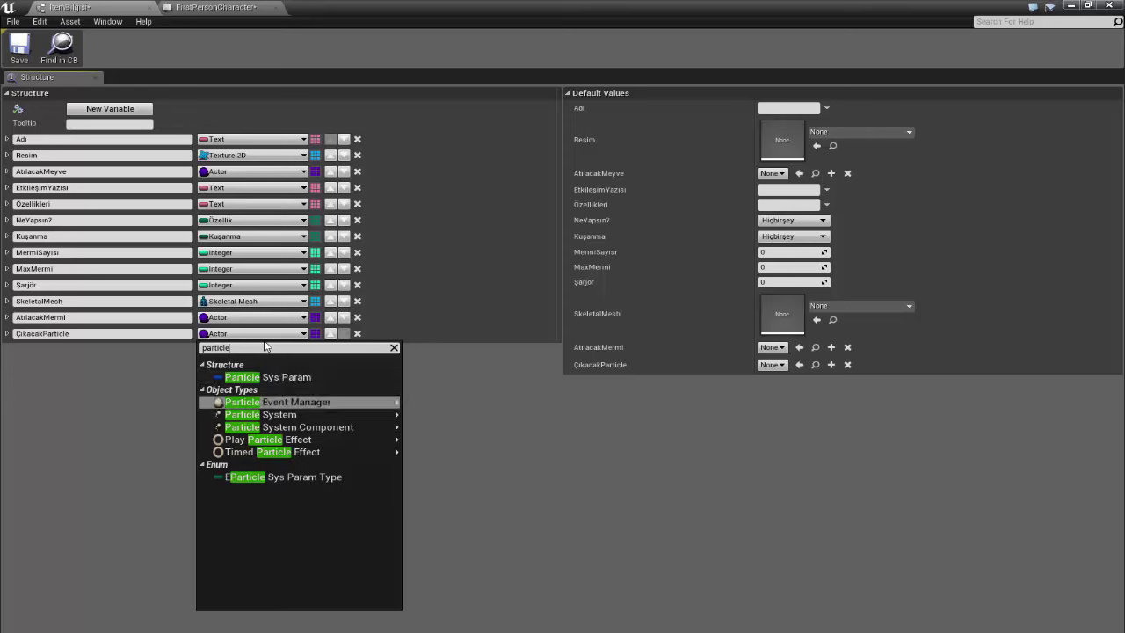
{"action": "key", "text": "Down"}
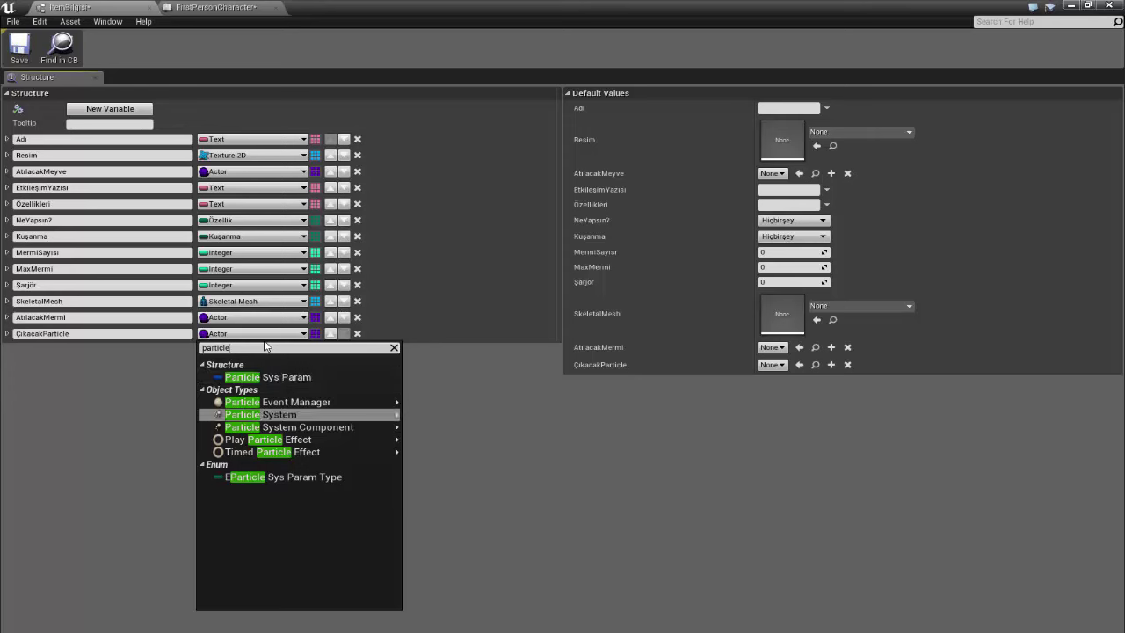
{"action": "mouse_move", "coordinate": [391, 414]}
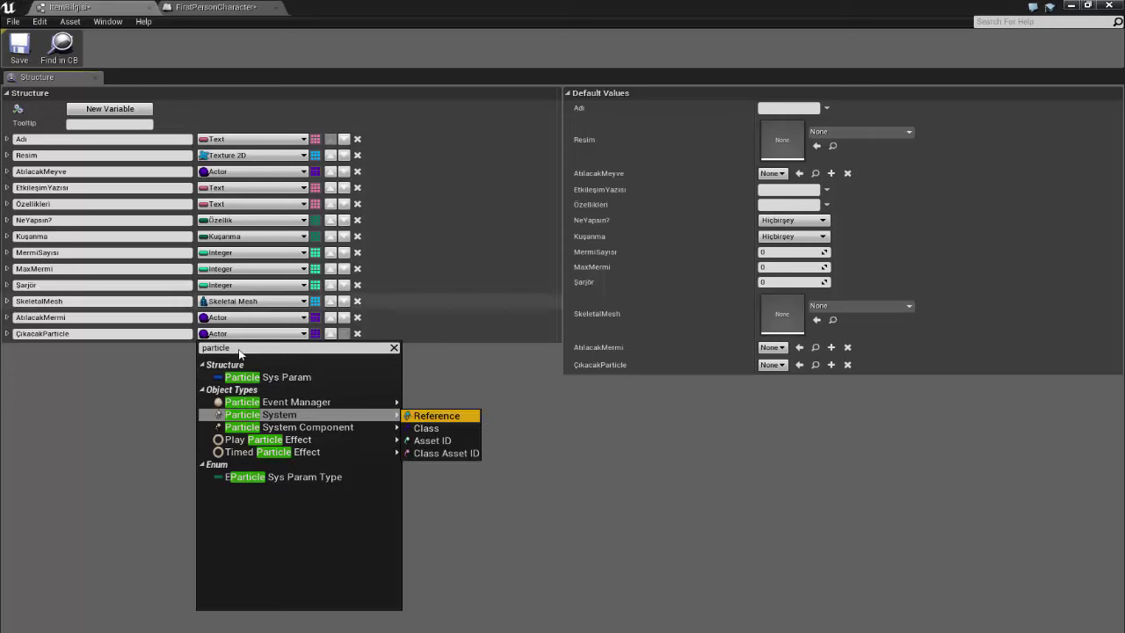
{"action": "left_click", "coordinate": [456, 416]}
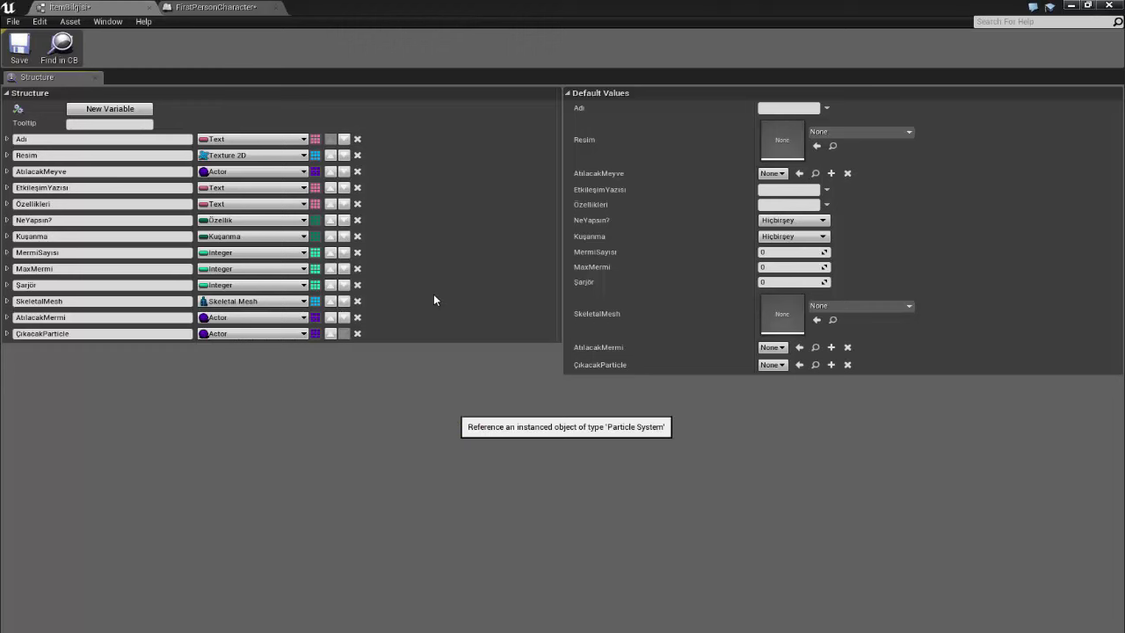
{"action": "left_click", "coordinate": [17, 59]}
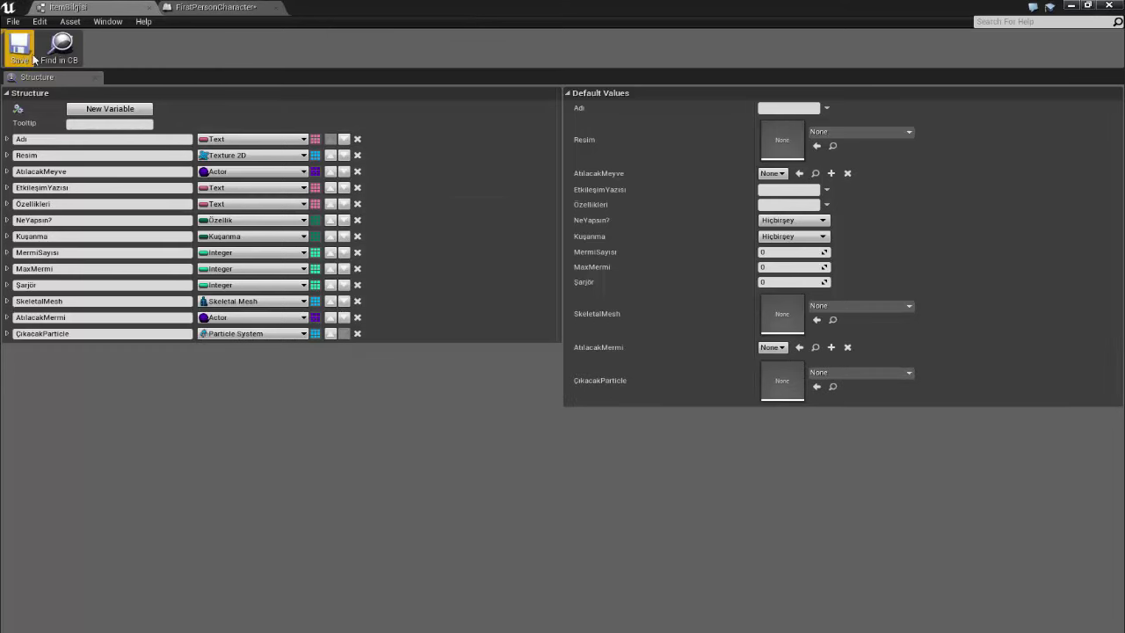
- Leave ÇıkacakParticle's default as None and save the structure again
{"action": "left_click", "coordinate": [852, 373]}
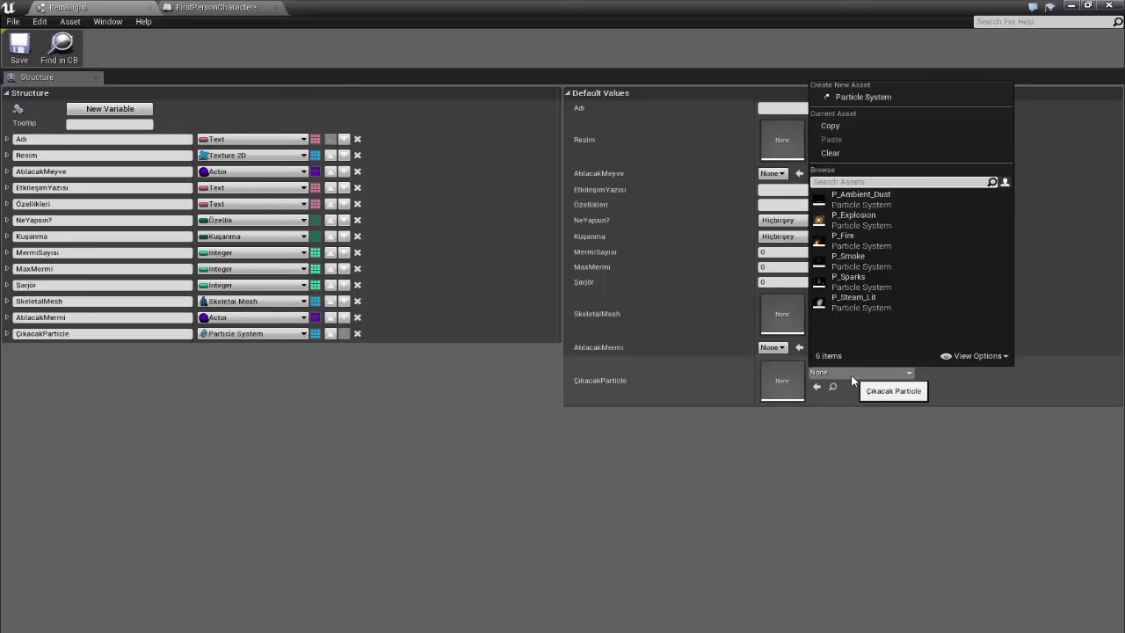
{"action": "left_click", "coordinate": [852, 378]}
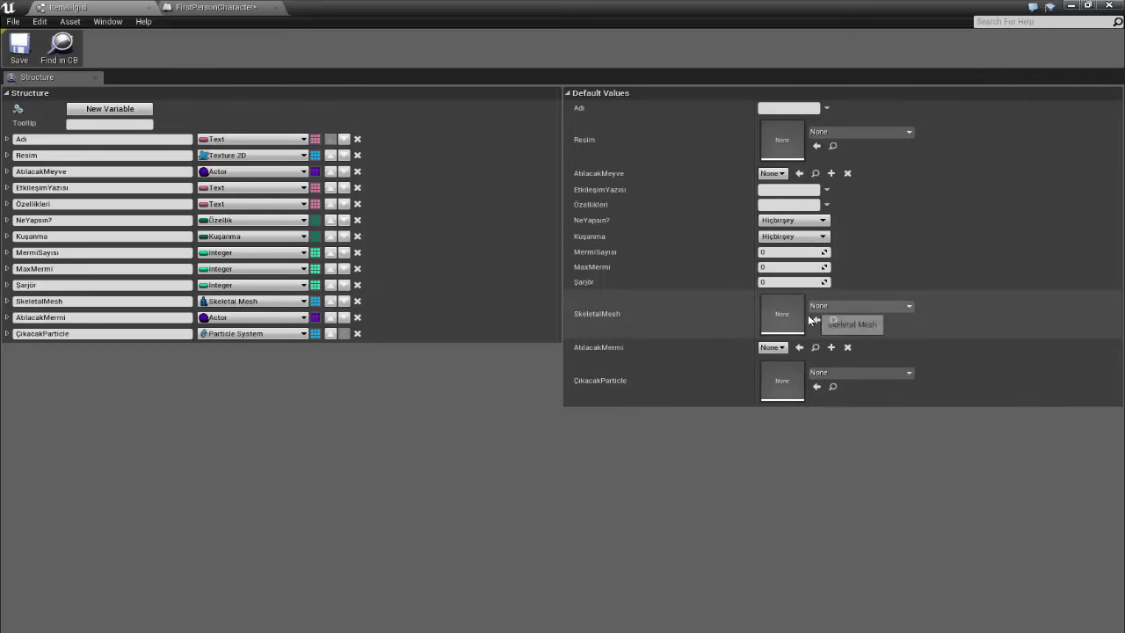
{"action": "left_click", "coordinate": [21, 51]}
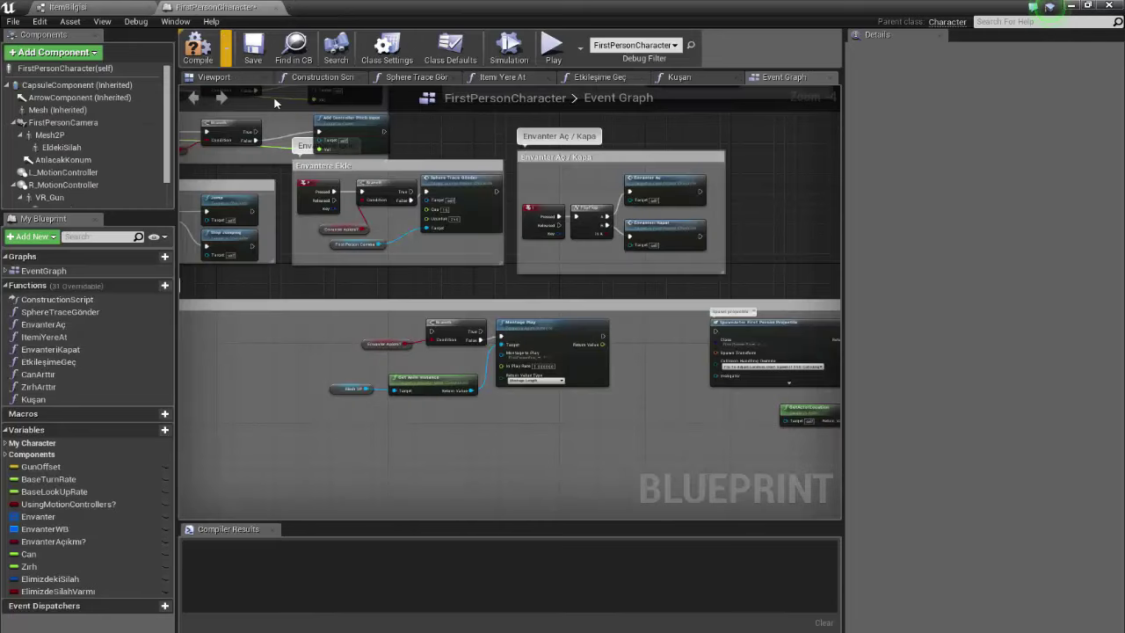
- Open the Kuşan function graph and frame its nodes
{"action": "scroll", "coordinate": [268, 127], "scroll_direction": "down", "scroll_amount": 1}
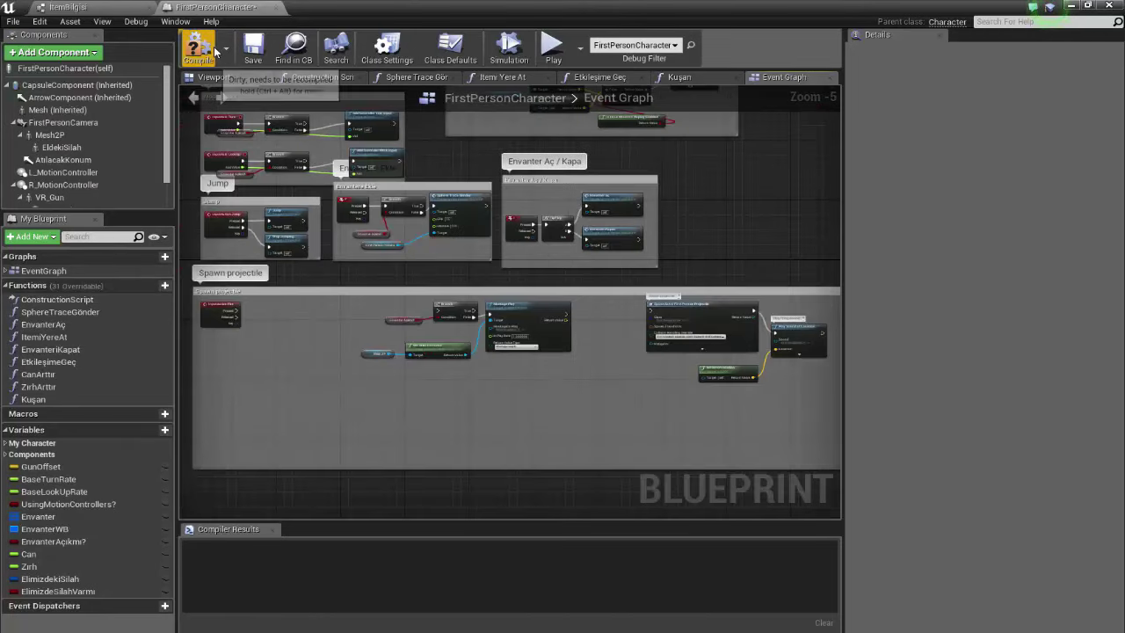
{"action": "left_click", "coordinate": [693, 79]}
{"action": "right_click_drag", "start_coordinate": [585, 180], "coordinate": [506, 198]}
{"action": "scroll", "coordinate": [466, 181], "scroll_direction": "down", "scroll_amount": 1}
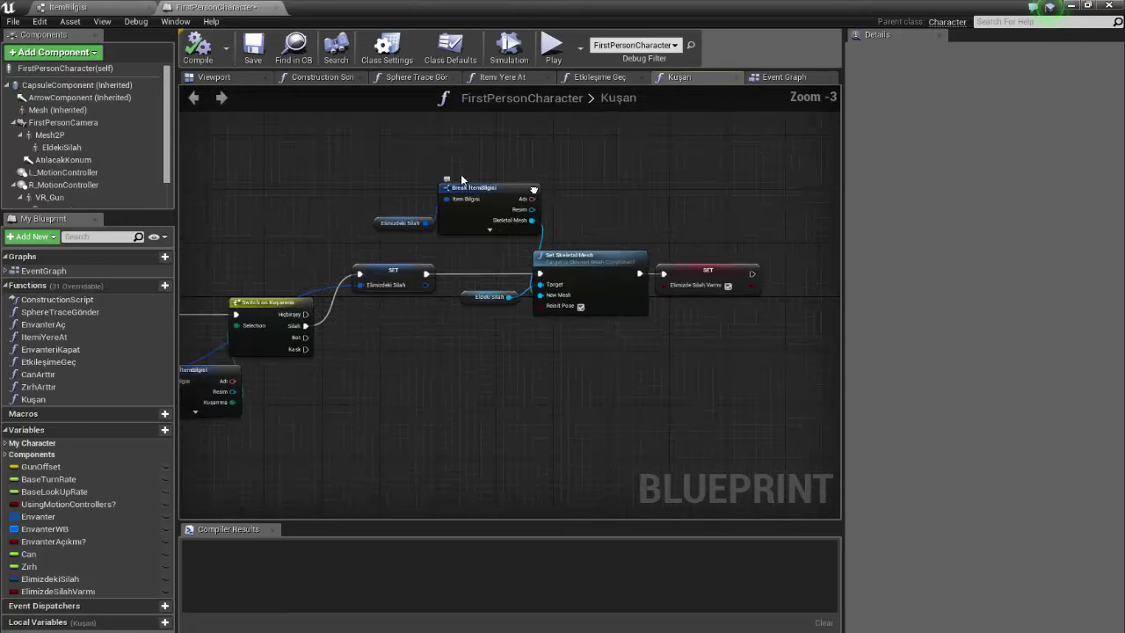
{"action": "scroll", "coordinate": [466, 181], "scroll_direction": "down", "scroll_amount": 1}
{"action": "right_click_drag", "start_coordinate": [369, 156], "coordinate": [395, 182]}
{"action": "scroll", "coordinate": [395, 182], "scroll_direction": "up", "scroll_amount": 2}
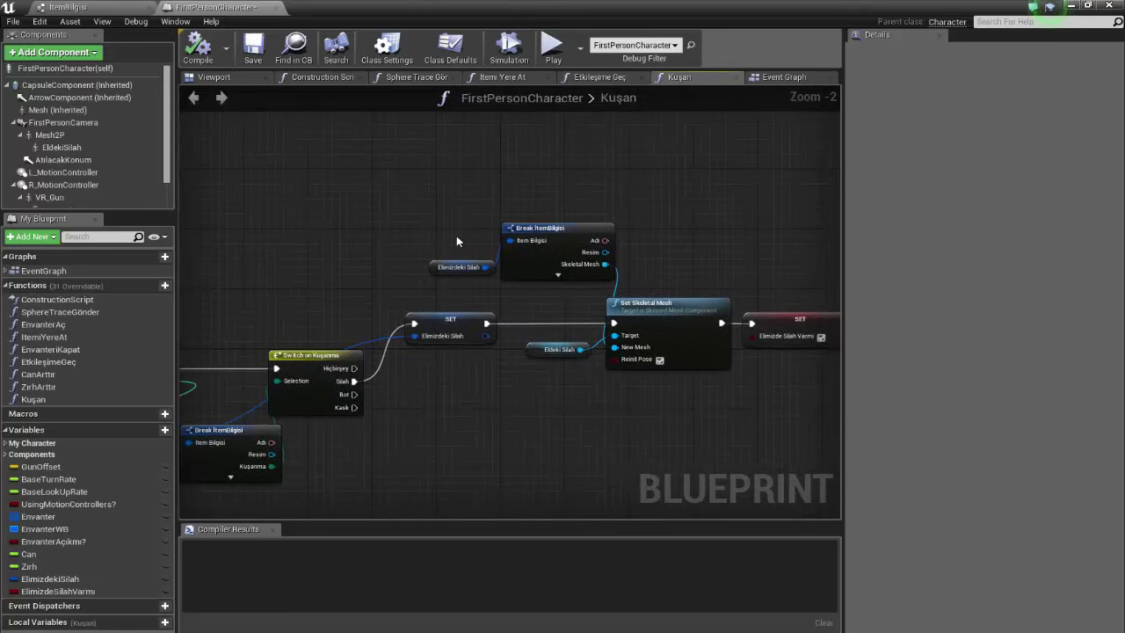
- Shift the SET and Set Skeletal Mesh nodes right, then pull a wire from Silah
{"action": "left_click_drag", "start_coordinate": [392, 195], "coordinate": [807, 394]}
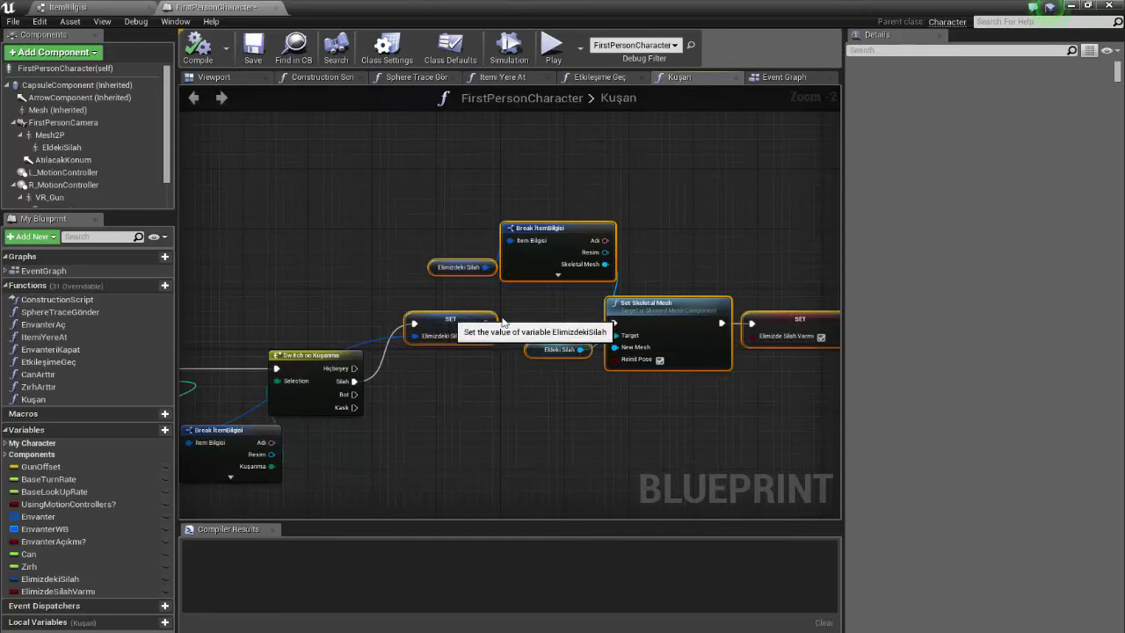
{"action": "mouse_move", "coordinate": [448, 318]}
{"action": "left_mouse_down"}
{"action": "mouse_move", "coordinate": [617, 318]}
{"action": "mouse_move", "coordinate": [654, 280]}
{"action": "left_mouse_up"}
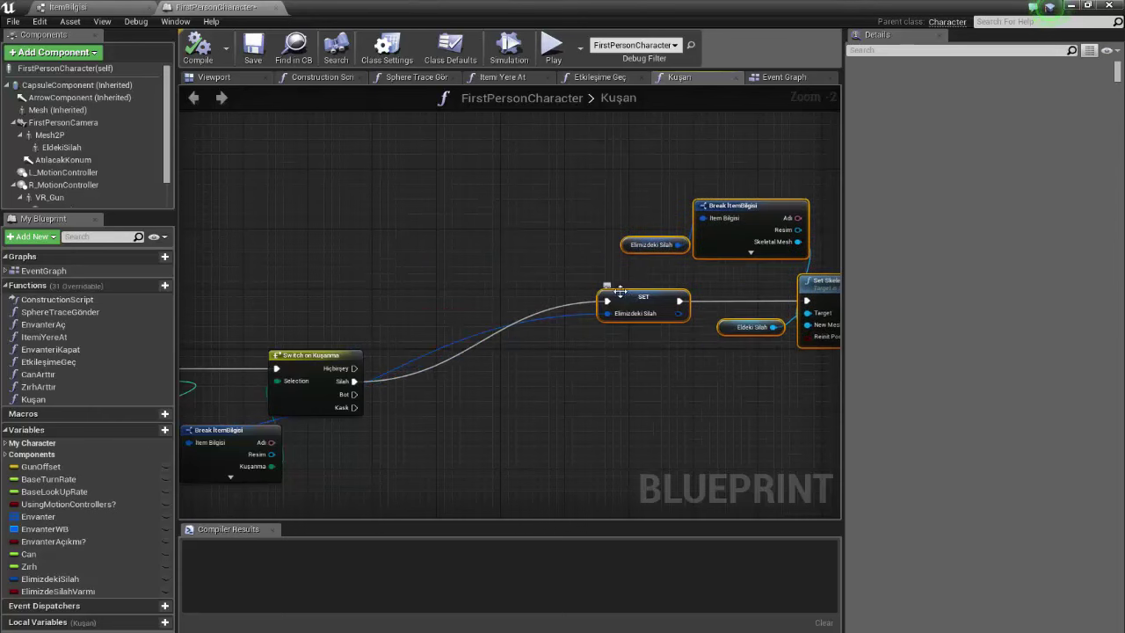
{"action": "right_click_drag", "start_coordinate": [538, 273], "coordinate": [458, 280]}
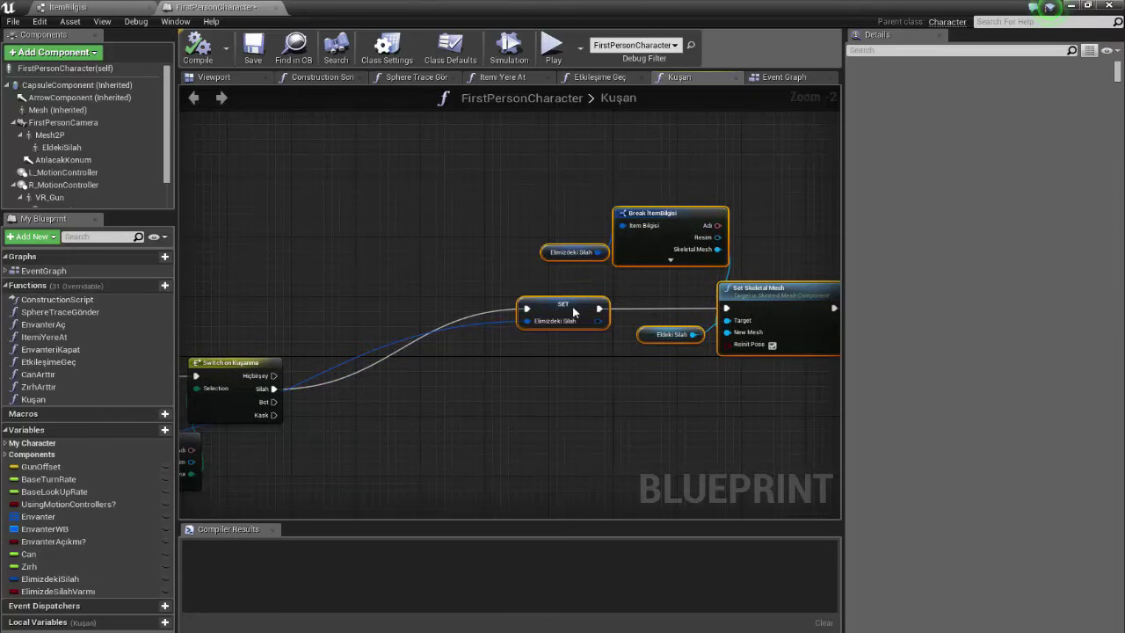
{"action": "left_click_drag", "start_coordinate": [575, 312], "coordinate": [598, 312]}
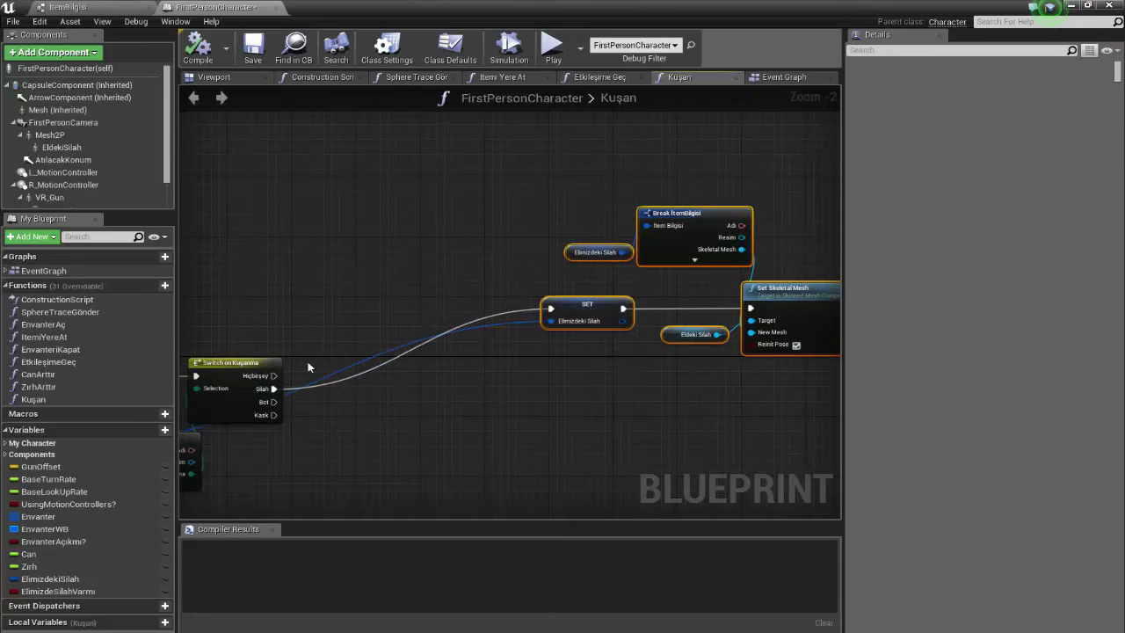
{"action": "left_click_drag", "start_coordinate": [274, 389], "coordinate": [355, 278]}
- Insert a Branch after Silah with ElimizdeSilahVarmi as condition and False feeding SET
{"action": "type", "text": "branch"}
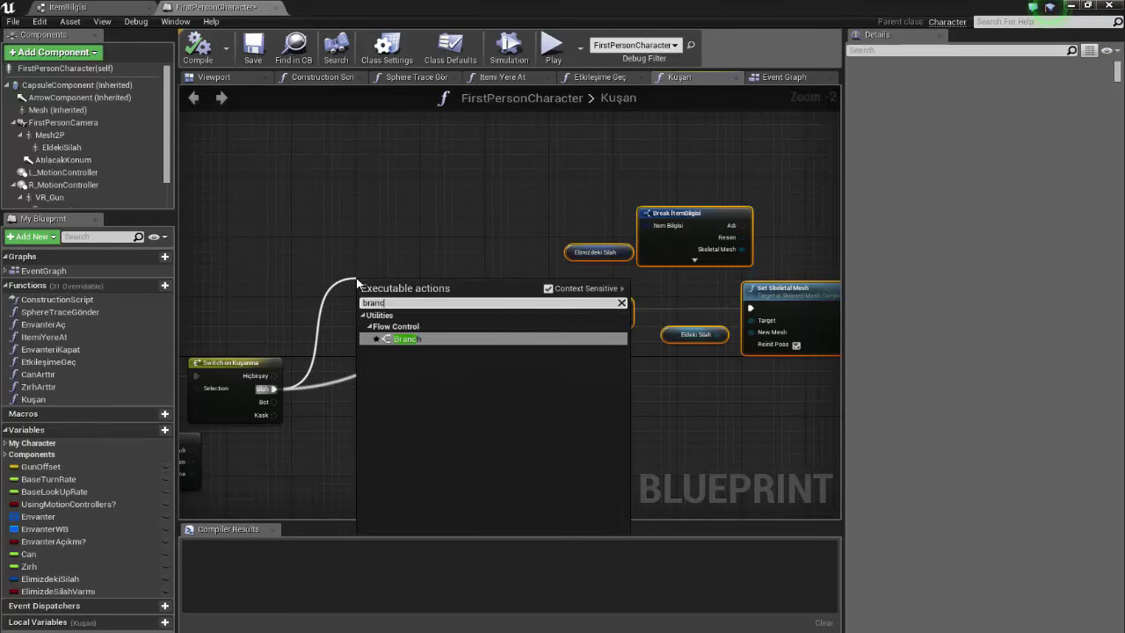
{"action": "key", "text": "Return"}
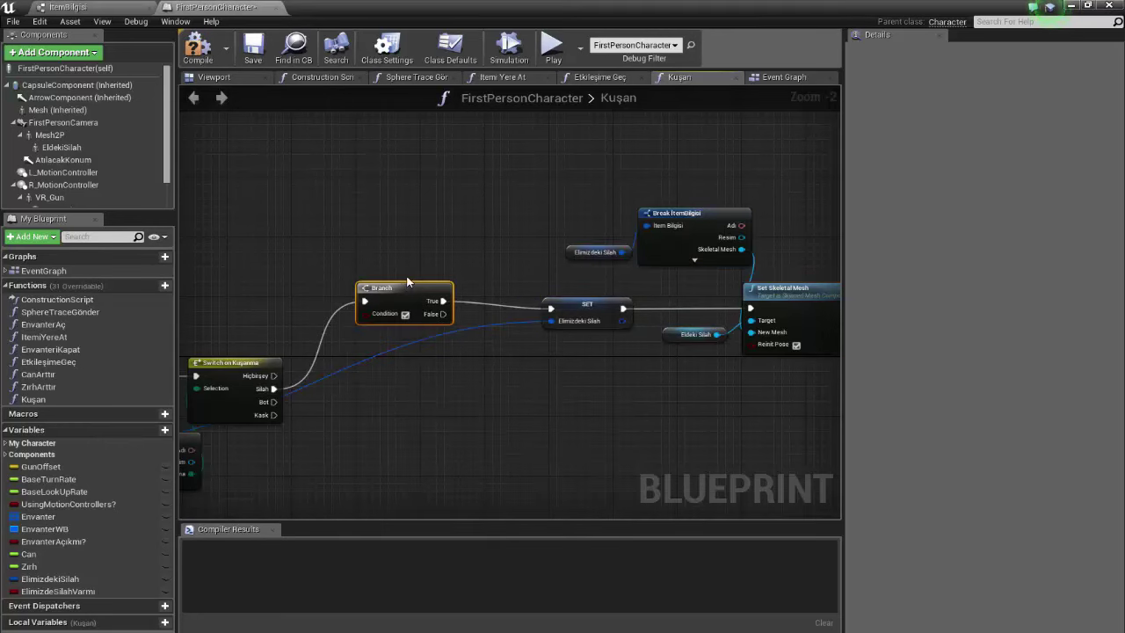
{"action": "mouse_move", "coordinate": [85, 592]}
{"action": "left_mouse_down"}
{"action": "mouse_move", "coordinate": [373, 310]}
{"action": "mouse_move", "coordinate": [430, 308]}
{"action": "left_mouse_up"}
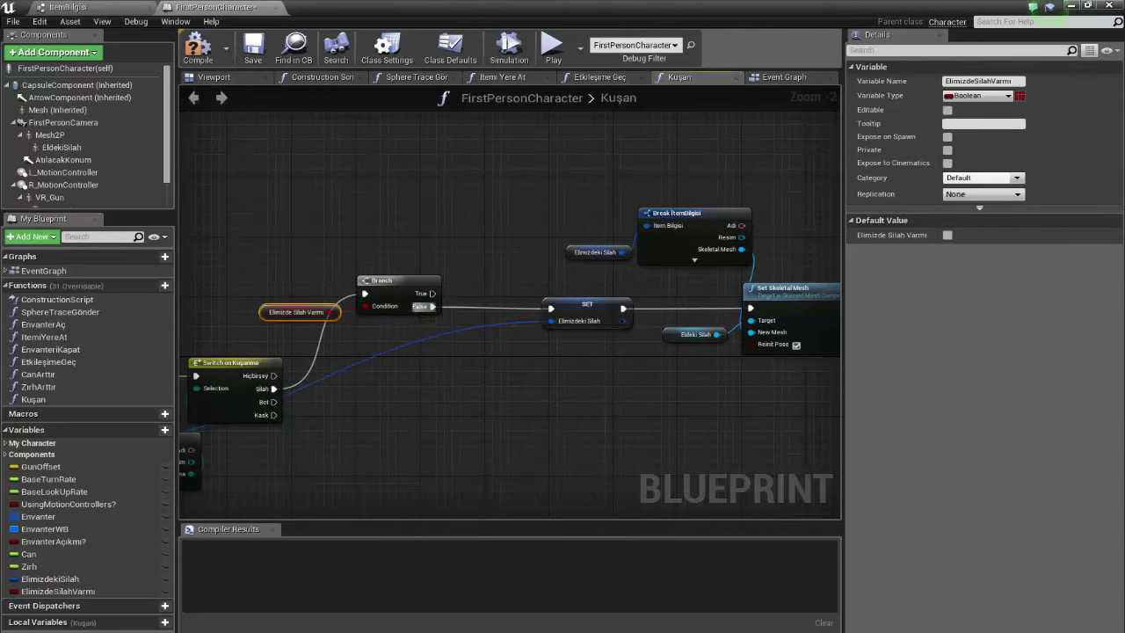
{"action": "right_click_drag", "start_coordinate": [428, 311], "coordinate": [305, 306]}
- Rearrange the nodes right of the Branch and drop the Envanter array into the graph
{"action": "left_click_drag", "start_coordinate": [413, 214], "coordinate": [808, 375]}
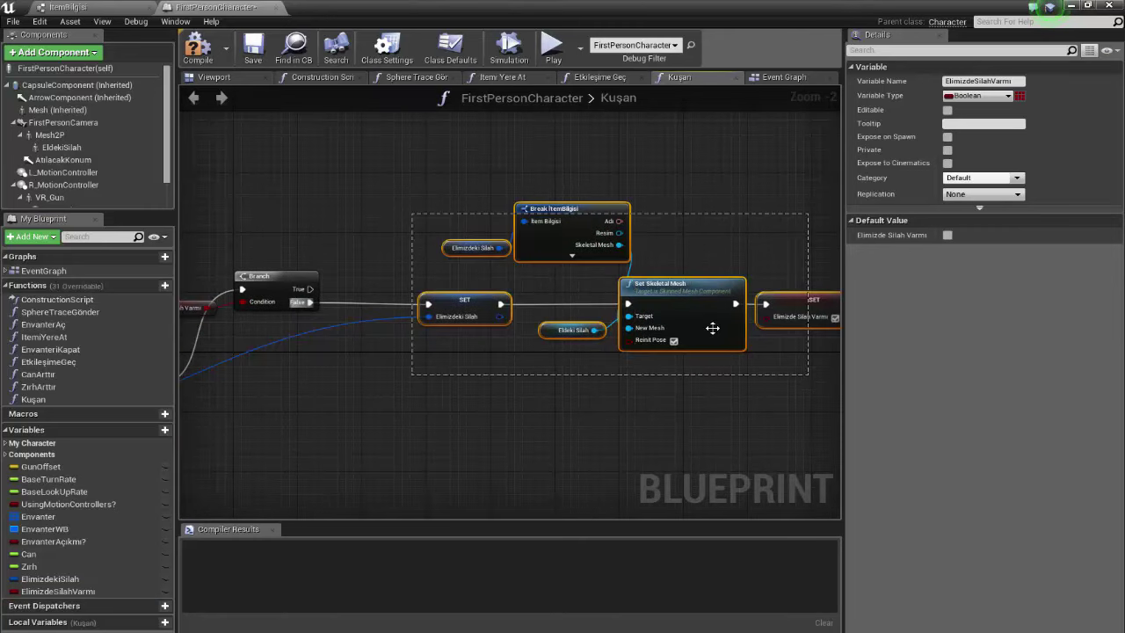
{"action": "mouse_move", "coordinate": [691, 306]}
{"action": "left_mouse_down"}
{"action": "mouse_move", "coordinate": [726, 304]}
{"action": "mouse_move", "coordinate": [766, 327]}
{"action": "left_mouse_up"}
{"action": "left_click", "coordinate": [530, 227]}
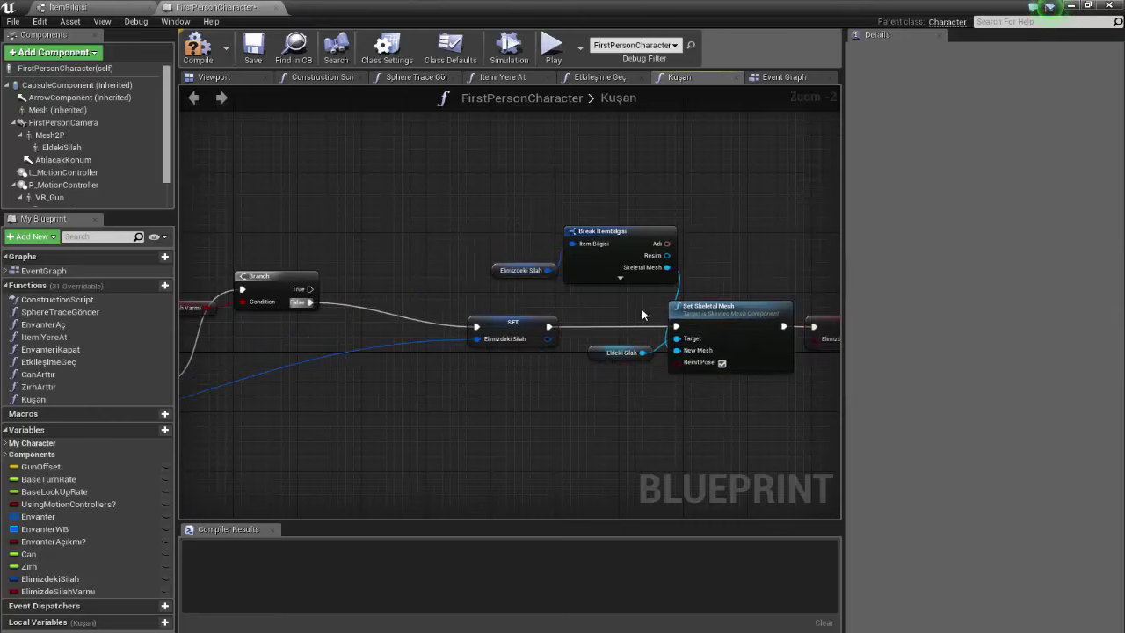
{"action": "left_click_drag", "start_coordinate": [642, 314], "coordinate": [485, 219]}
{"action": "mouse_move", "coordinate": [659, 278]}
{"action": "left_mouse_down"}
{"action": "mouse_move", "coordinate": [642, 390]}
{"action": "mouse_move", "coordinate": [596, 413]}
{"action": "left_mouse_up"}
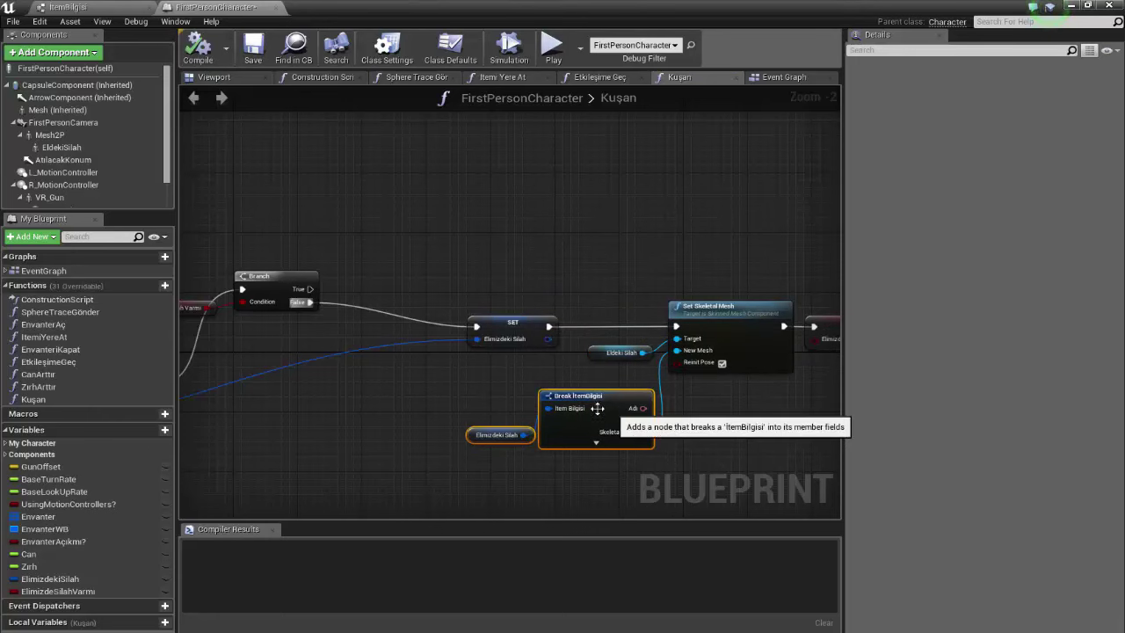
{"action": "scroll", "coordinate": [475, 364], "scroll_direction": "up", "scroll_amount": 2}
{"action": "right_click_drag", "start_coordinate": [484, 373], "coordinate": [402, 370]}
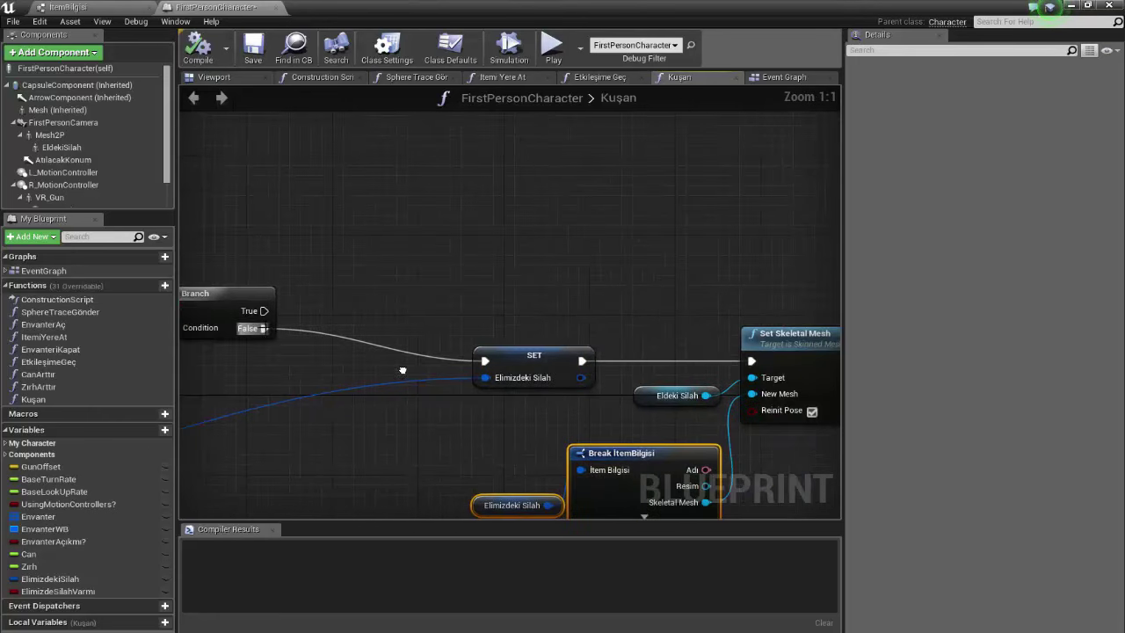
{"action": "left_click_drag", "start_coordinate": [263, 312], "coordinate": [261, 310]}
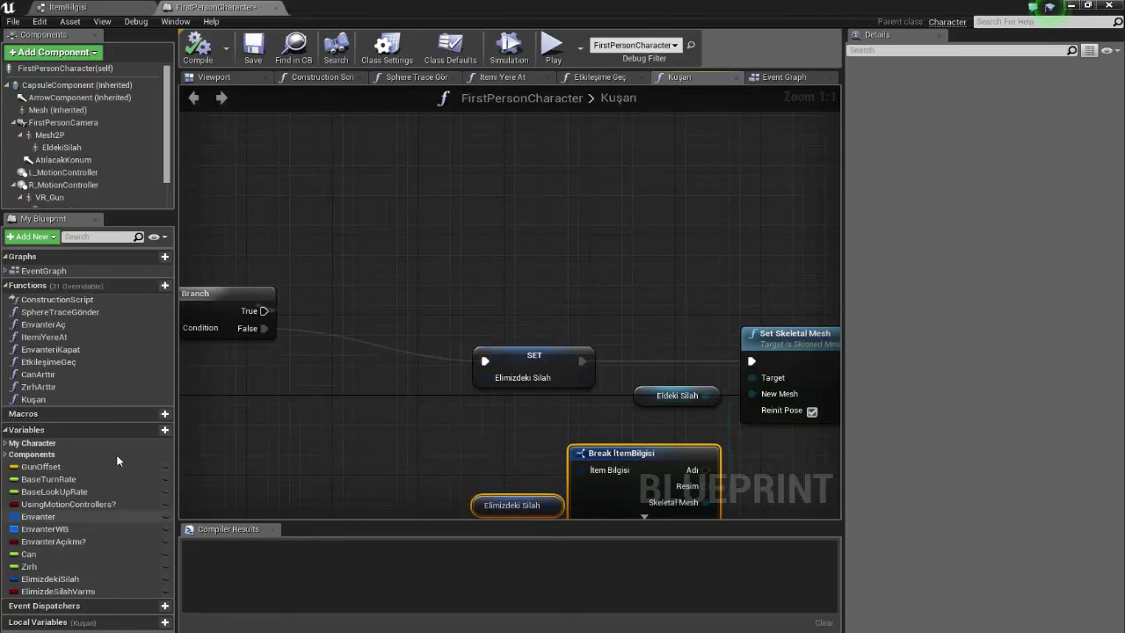
{"action": "mouse_move", "coordinate": [41, 518]}
{"action": "left_mouse_down"}
{"action": "mouse_move", "coordinate": [231, 258]}
{"action": "mouse_move", "coordinate": [218, 237]}
{"action": "left_mouse_up"}
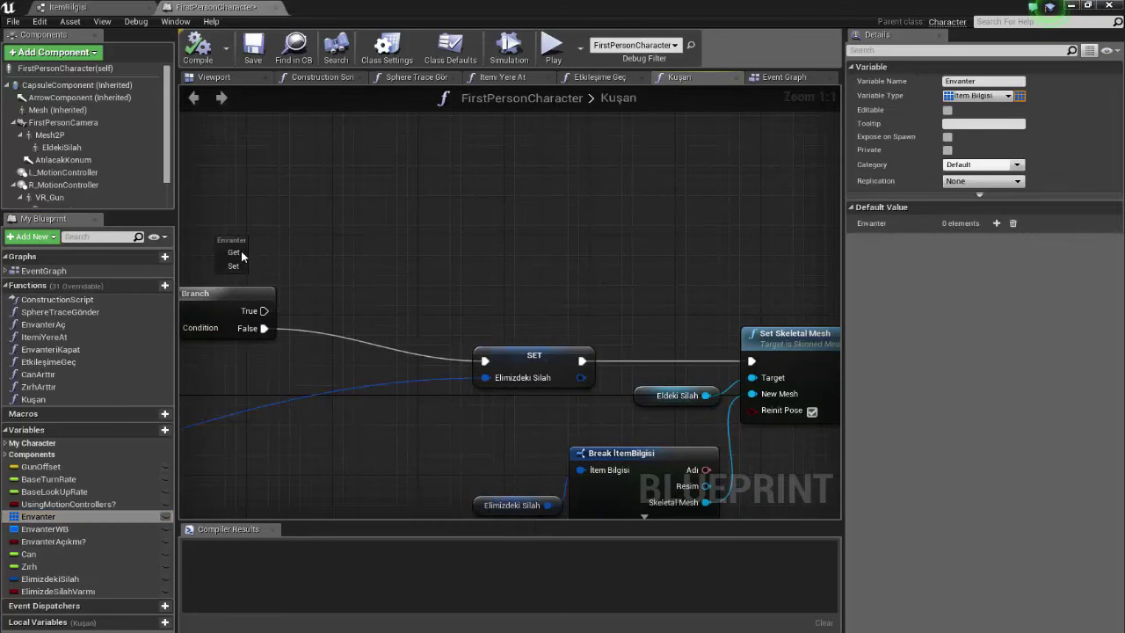
- Add an Envanter ADD node and wire the Branch True output into it
{"action": "left_click_drag", "start_coordinate": [291, 246], "coordinate": [364, 273]}
{"action": "type", "text": "add"}
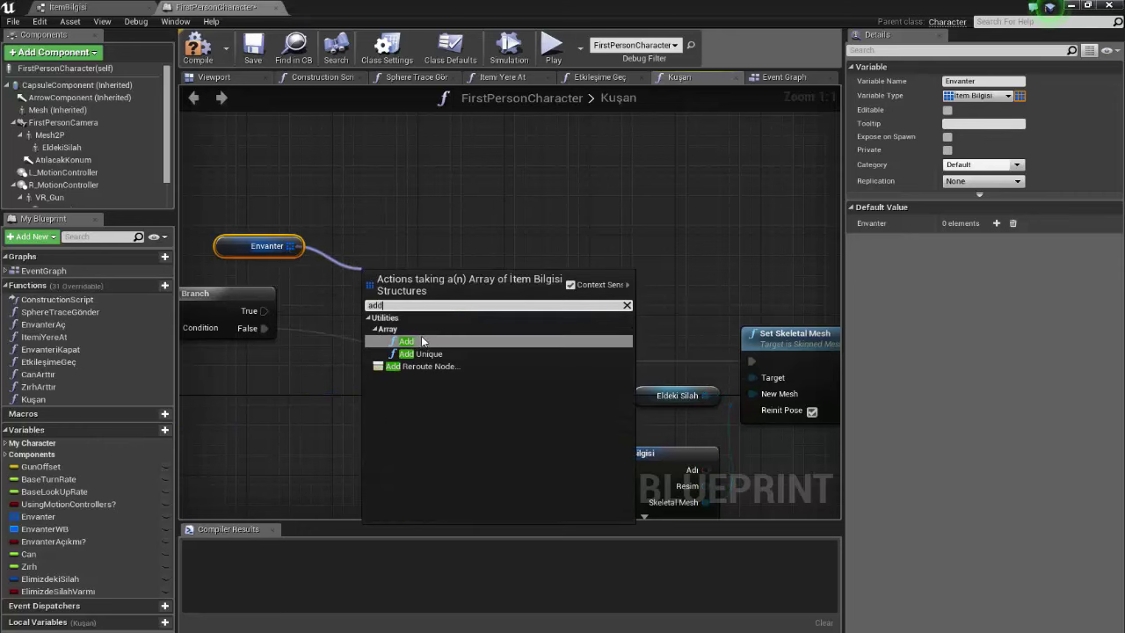
{"action": "left_click", "coordinate": [418, 342]}
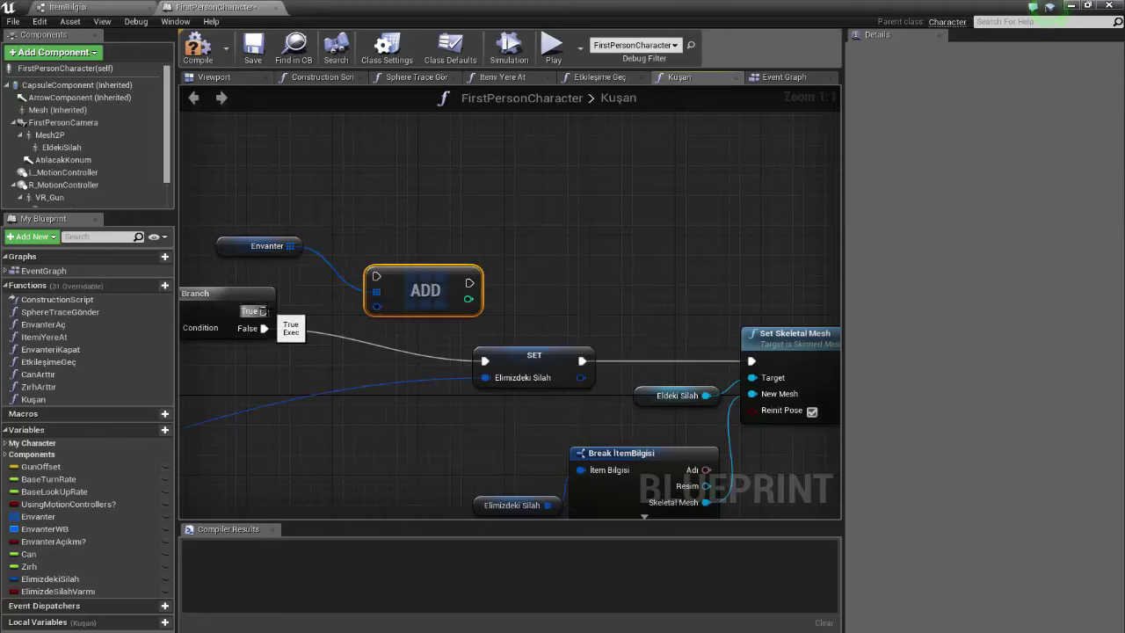
{"action": "left_click_drag", "start_coordinate": [264, 311], "coordinate": [377, 275]}
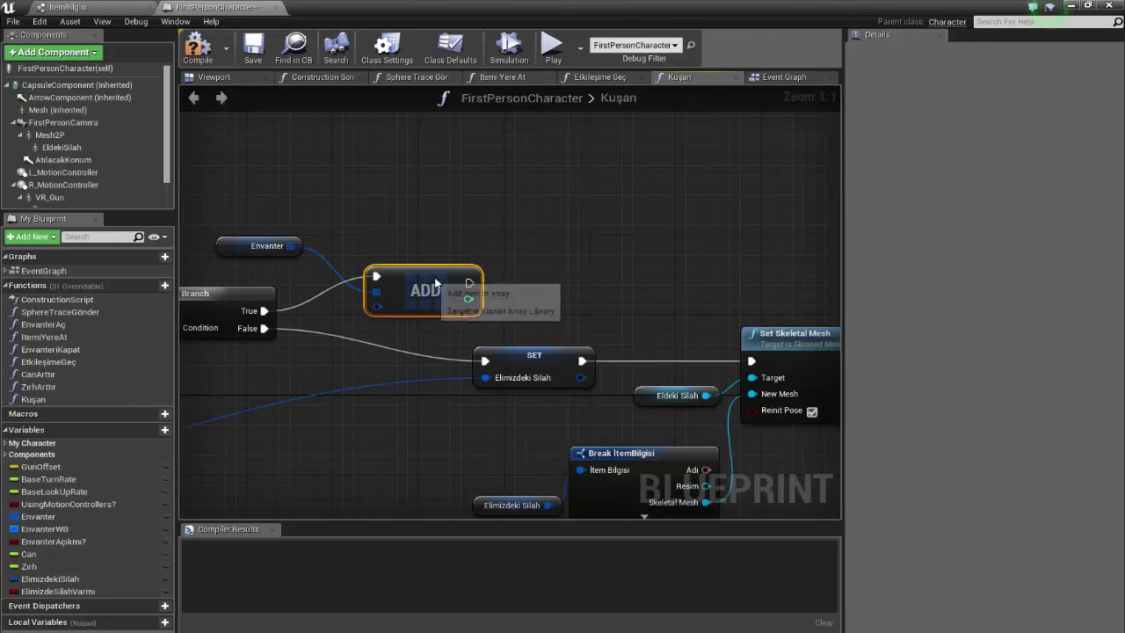
{"action": "left_click_drag", "start_coordinate": [447, 281], "coordinate": [468, 282]}
- Feed an Elimizdeki Silah getter into ADD's item and chain ADD into SET
{"action": "right_click_drag", "start_coordinate": [399, 260], "coordinate": [482, 265]}
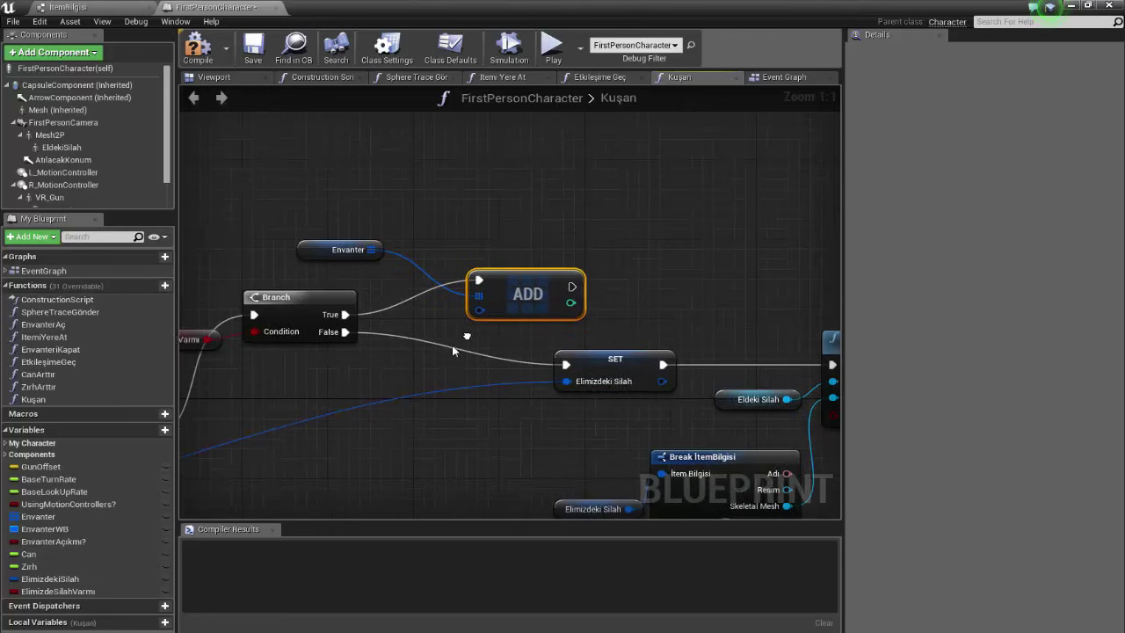
{"action": "left_click_drag", "start_coordinate": [50, 578], "coordinate": [375, 367]}
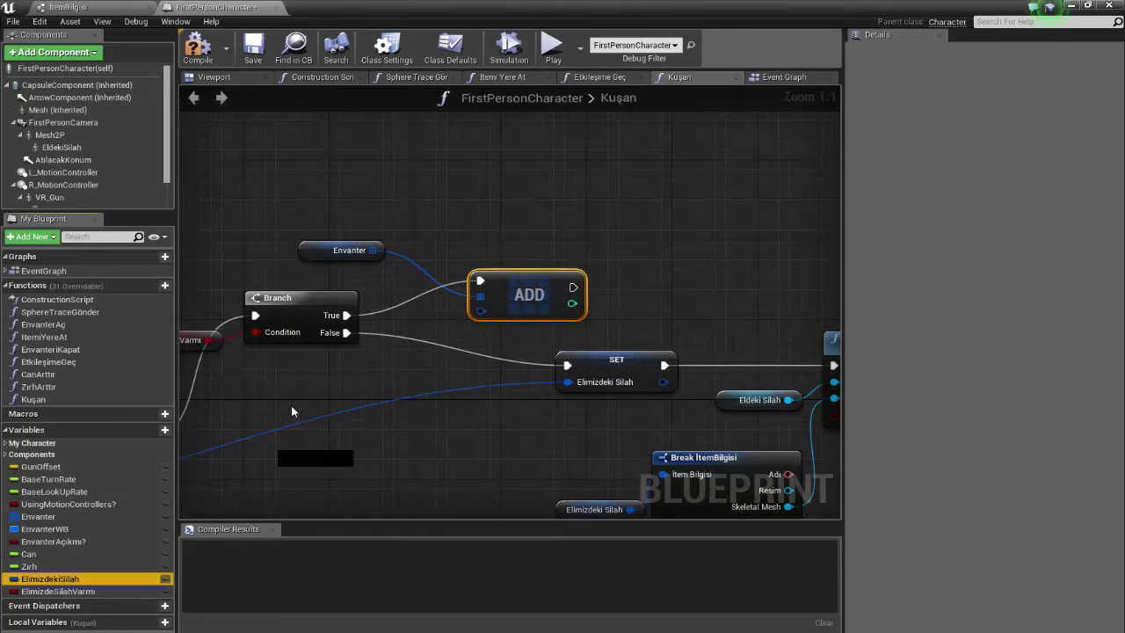
{"action": "left_click", "coordinate": [395, 372]}
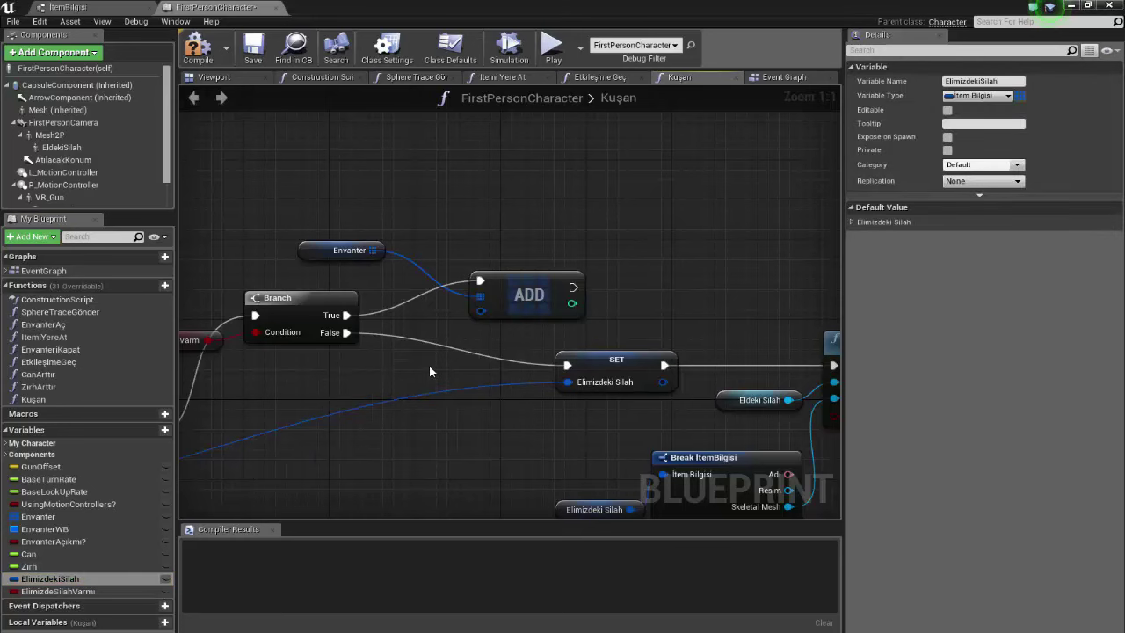
{"action": "left_click_drag", "start_coordinate": [449, 369], "coordinate": [481, 311]}
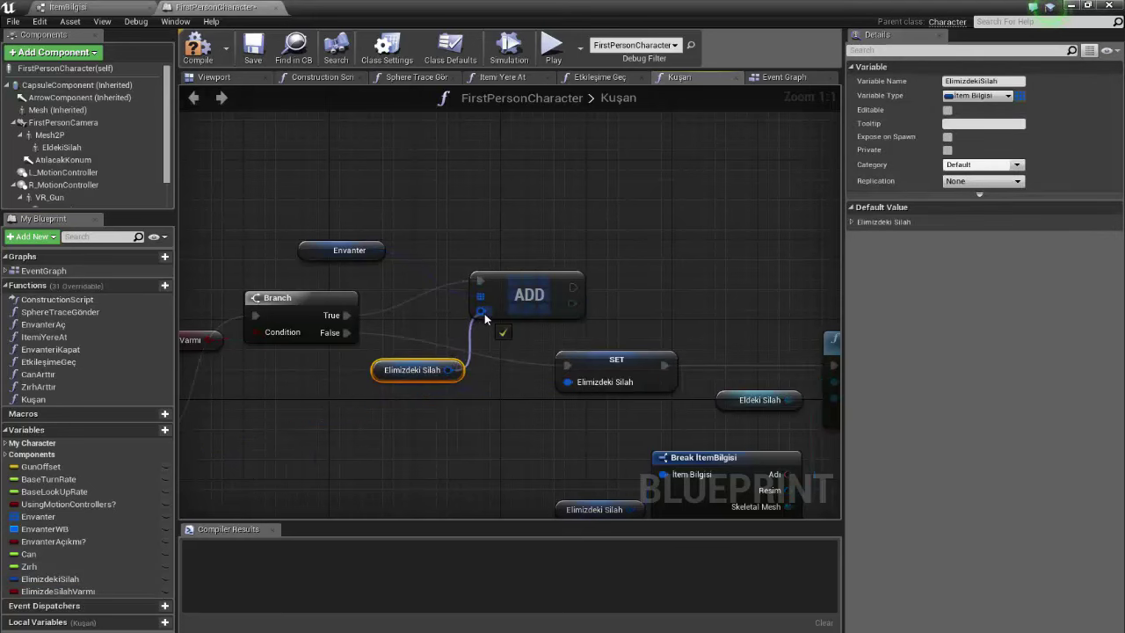
{"action": "left_click", "coordinate": [511, 279]}
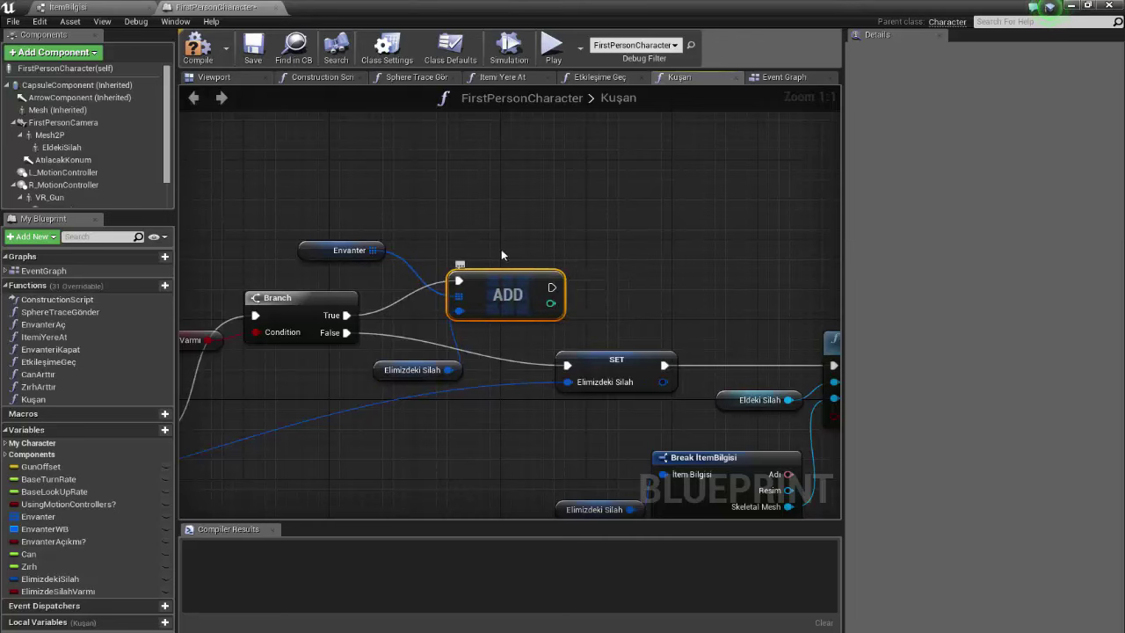
{"action": "right_click_drag", "start_coordinate": [501, 248], "coordinate": [475, 241]}
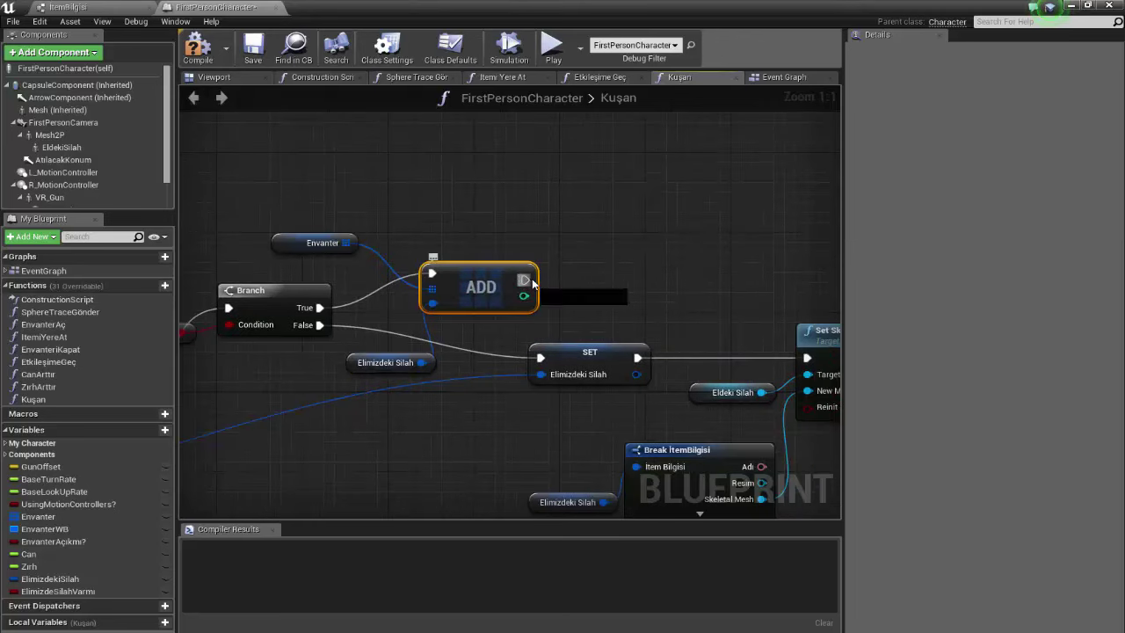
{"action": "mouse_move", "coordinate": [526, 283]}
{"action": "left_mouse_down"}
{"action": "mouse_move", "coordinate": [550, 348]}
{"action": "mouse_move", "coordinate": [542, 362]}
{"action": "left_mouse_up"}
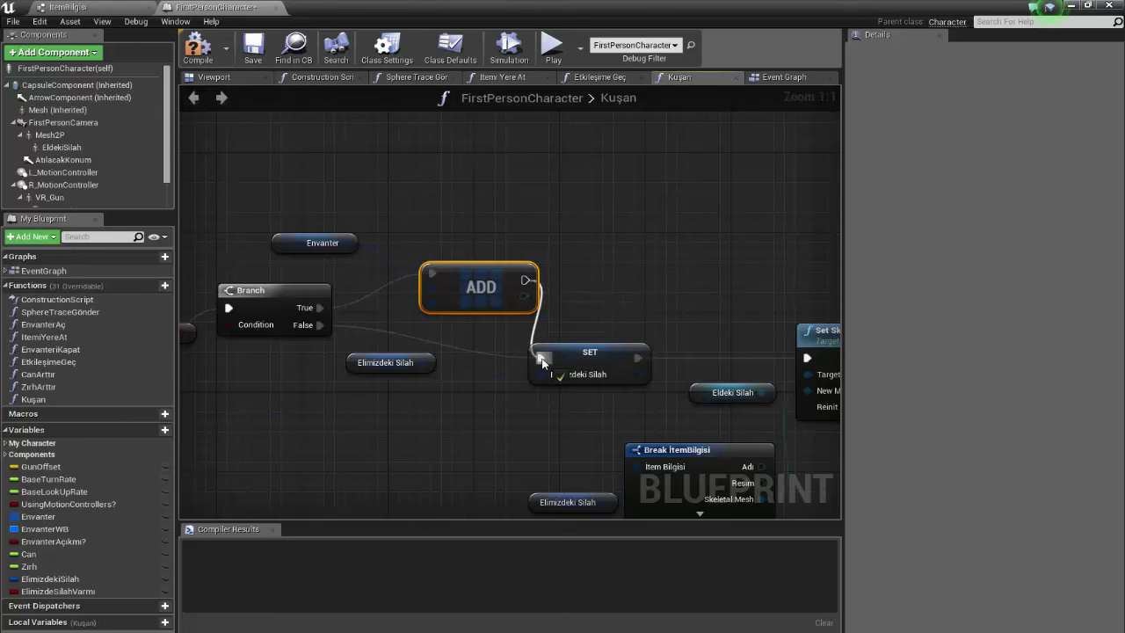
- Save the FirstPersonCharacter blueprint
{"action": "scroll", "coordinate": [583, 304], "scroll_direction": "down", "scroll_amount": 2}
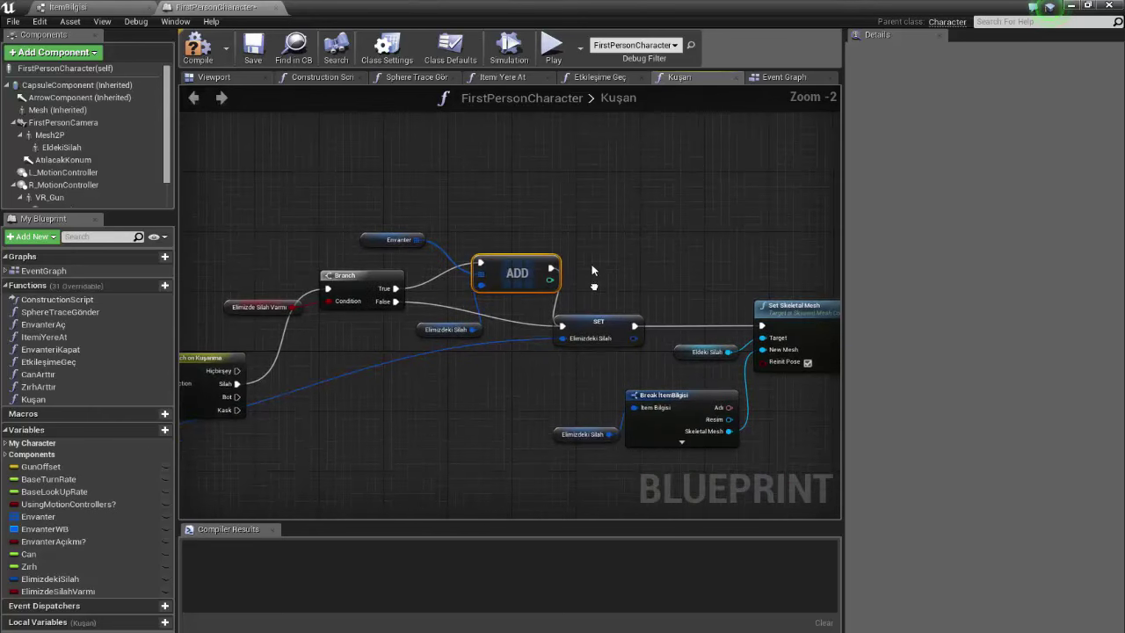
{"action": "scroll", "coordinate": [591, 279], "scroll_direction": "up", "scroll_amount": 2}
{"action": "right_click_drag", "start_coordinate": [592, 279], "coordinate": [461, 284]}
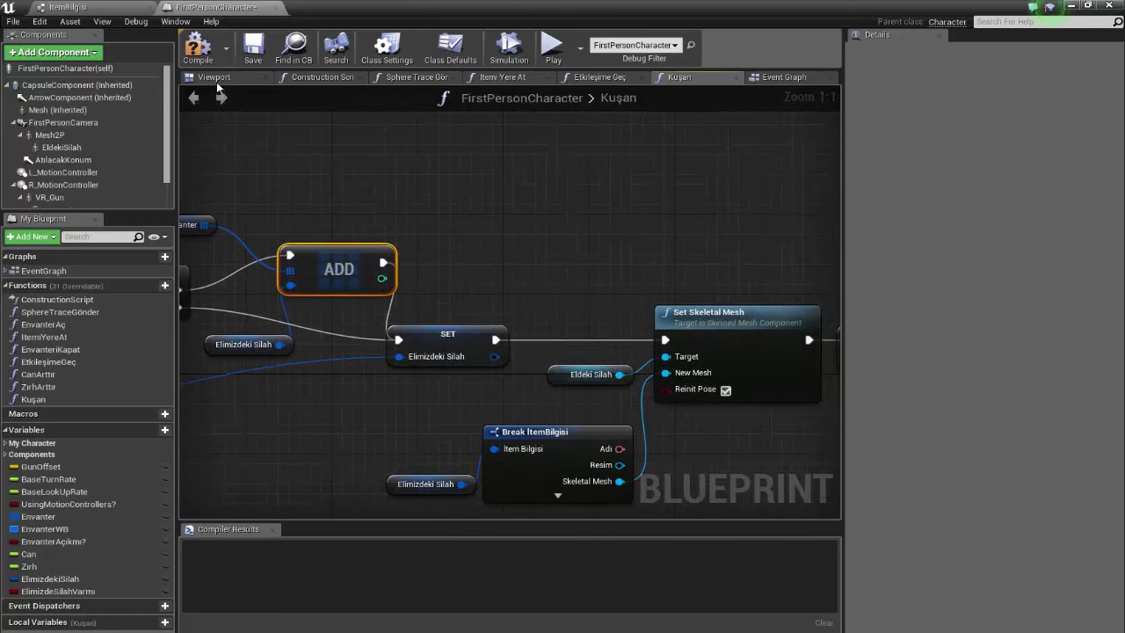
{"action": "left_click", "coordinate": [254, 48]}
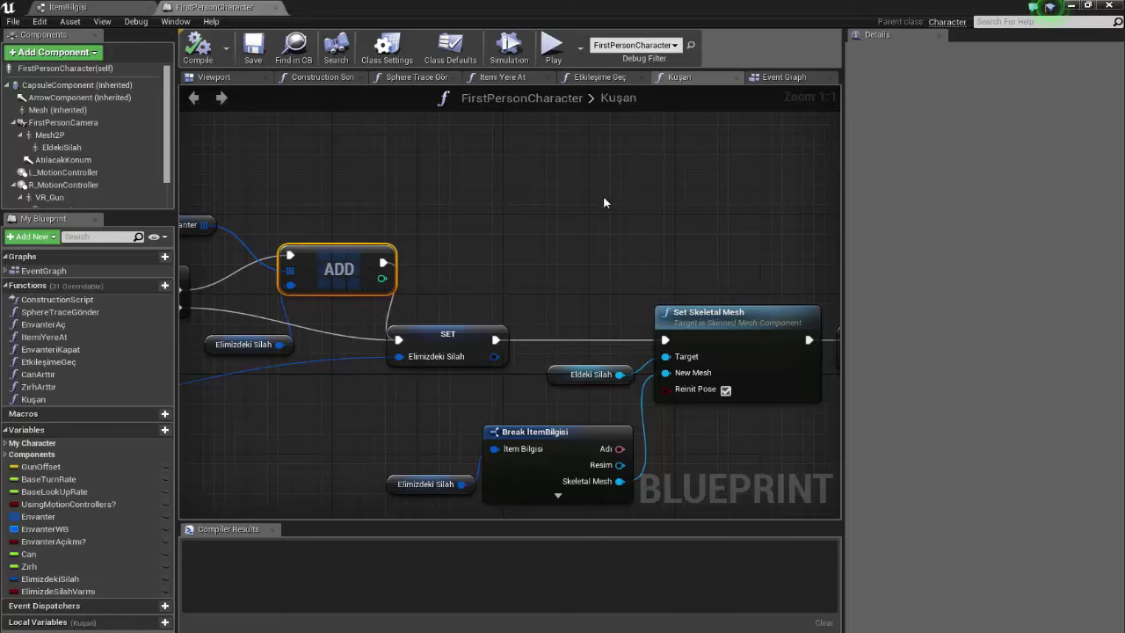
- Review the ADD chain, then look over the Etkileşime Geç and Itemi Yere At graphs
{"action": "scroll", "coordinate": [657, 205], "scroll_direction": "down", "scroll_amount": 1}
{"action": "scroll", "coordinate": [657, 206], "scroll_direction": "down", "scroll_amount": 2}
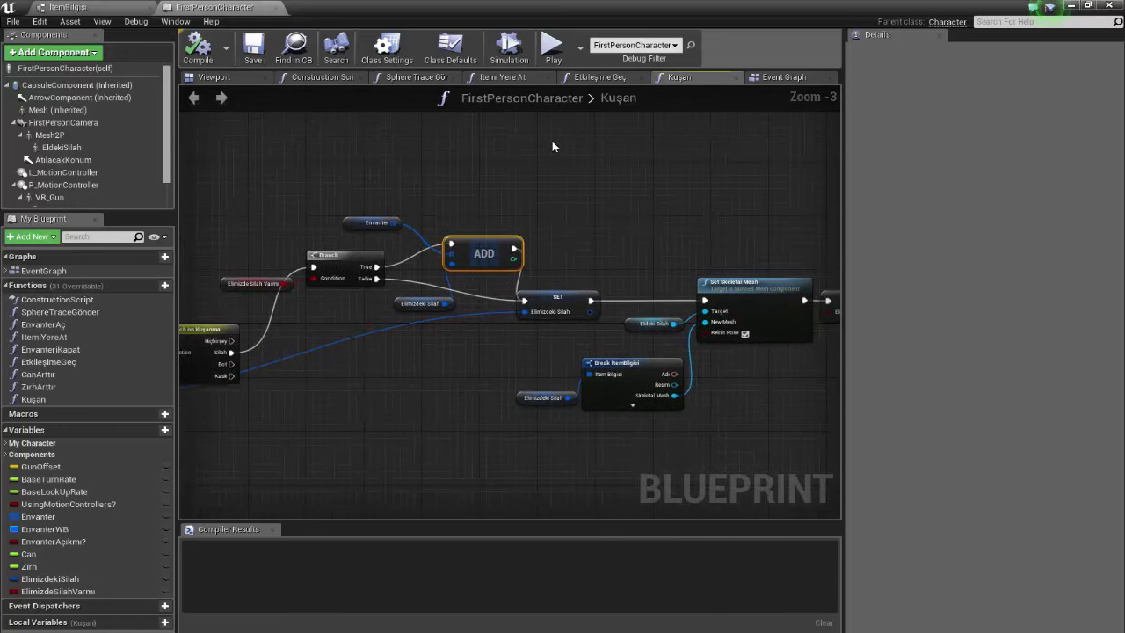
{"action": "right_click_drag", "start_coordinate": [529, 158], "coordinate": [501, 178]}
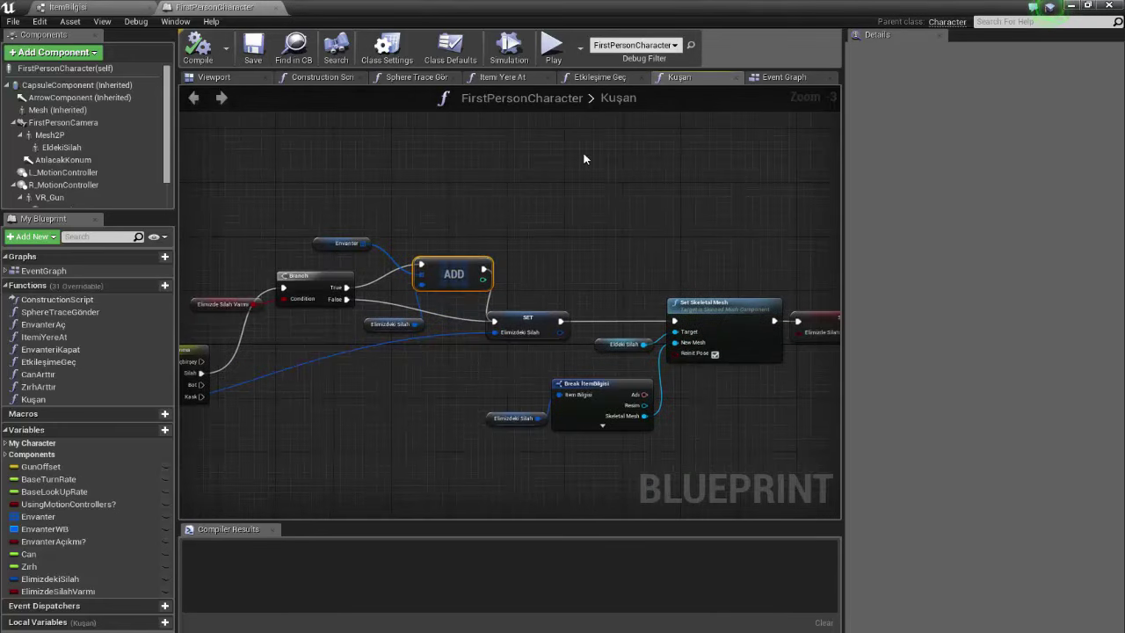
{"action": "scroll", "coordinate": [464, 197], "scroll_direction": "up", "scroll_amount": 1}
{"action": "scroll", "coordinate": [358, 234], "scroll_direction": "up", "scroll_amount": 1}
{"action": "scroll", "coordinate": [358, 234], "scroll_direction": "up", "scroll_amount": 1}
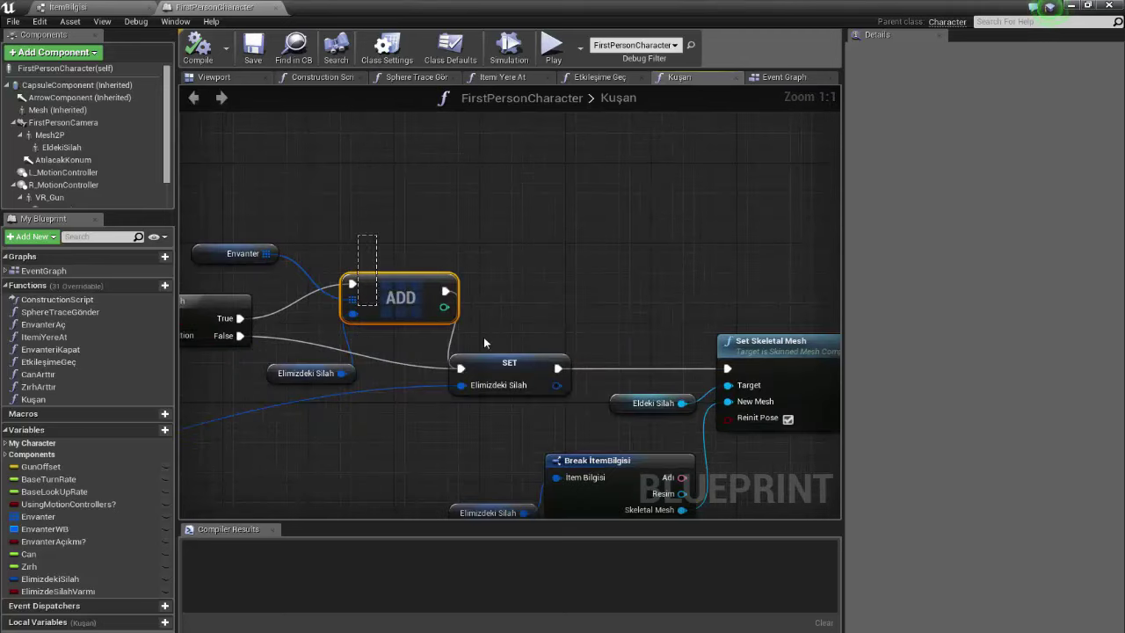
{"action": "right_click_drag", "start_coordinate": [502, 325], "coordinate": [436, 289]}
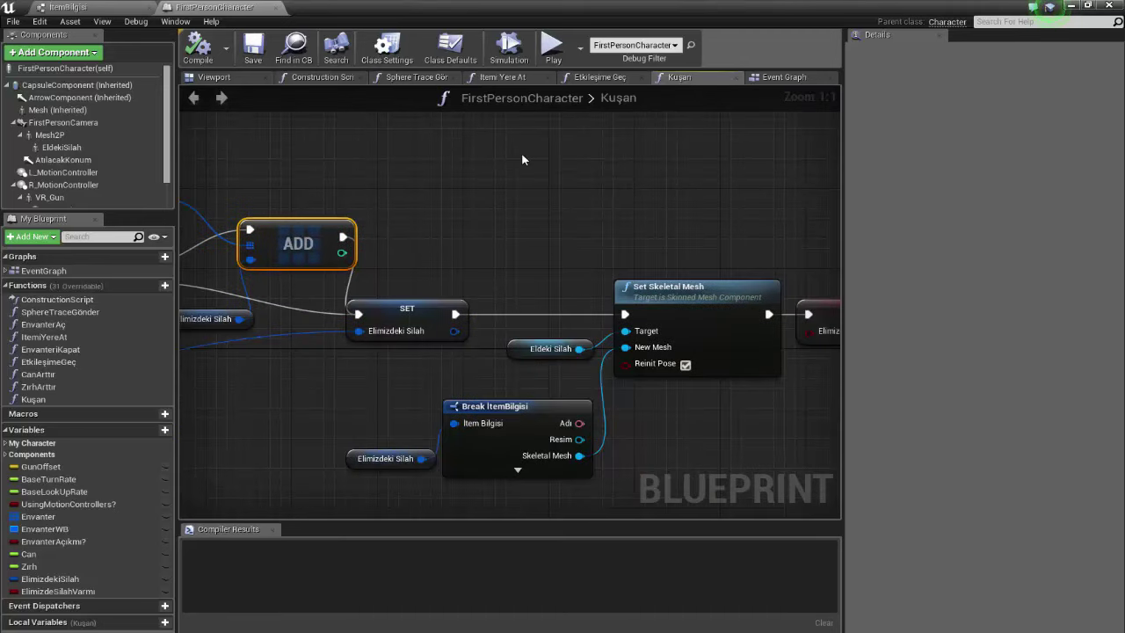
{"action": "left_click", "coordinate": [594, 77]}
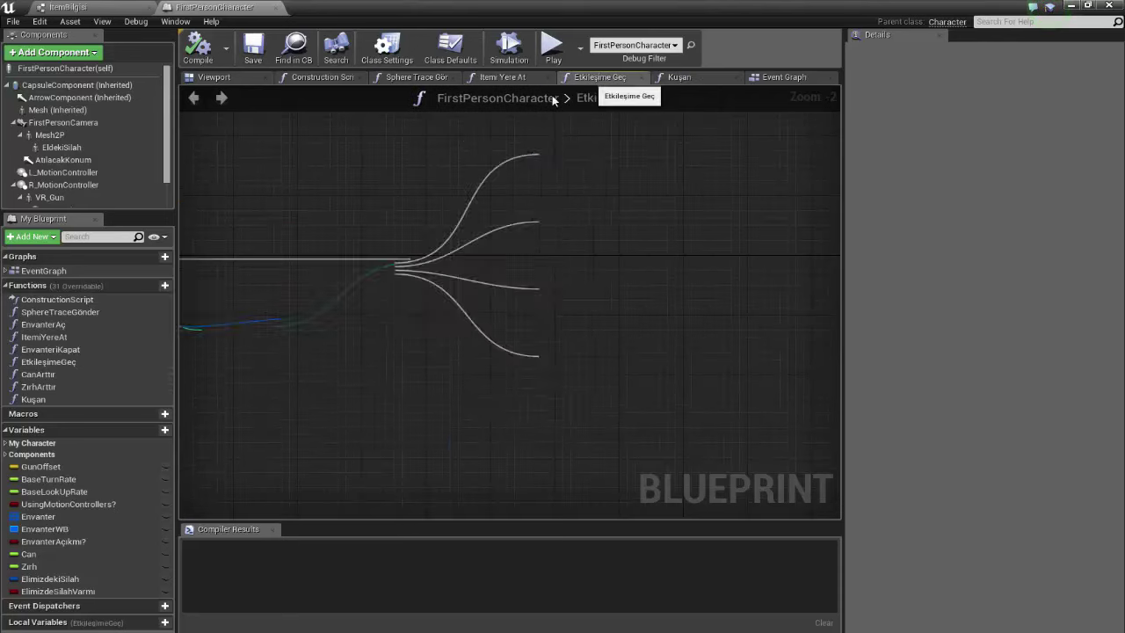
{"action": "left_click", "coordinate": [505, 78]}
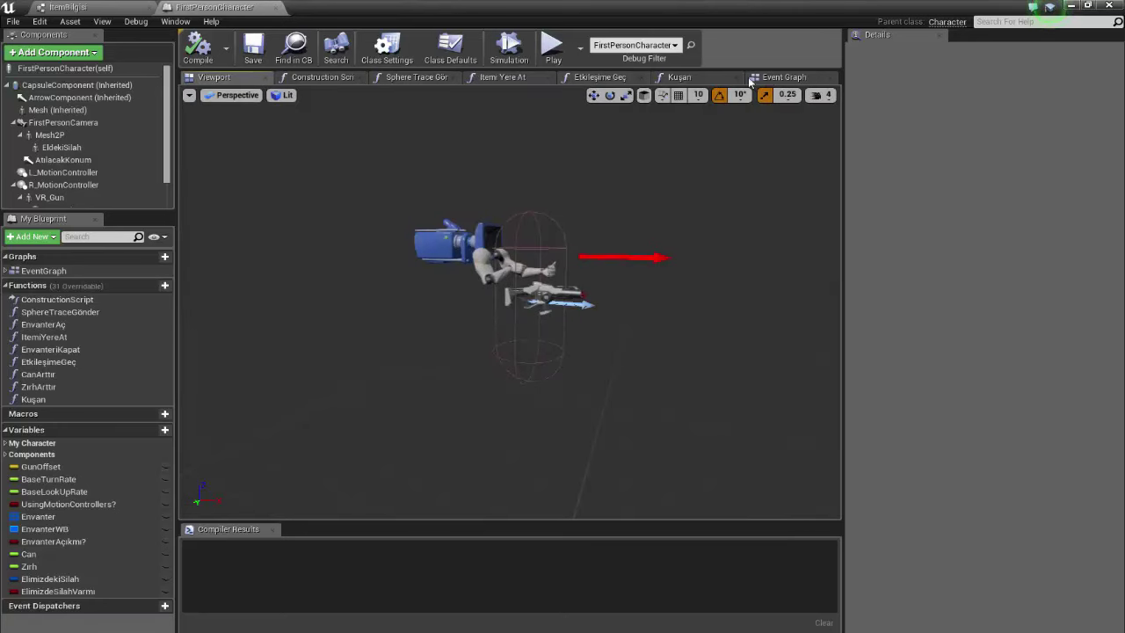
- Move the Branch and Envanter Açıkmı? nodes beside the fire event, wiring False to Montage Play
{"action": "left_click", "coordinate": [787, 79]}
{"action": "scroll", "coordinate": [396, 307], "scroll_direction": "up", "scroll_amount": 3}
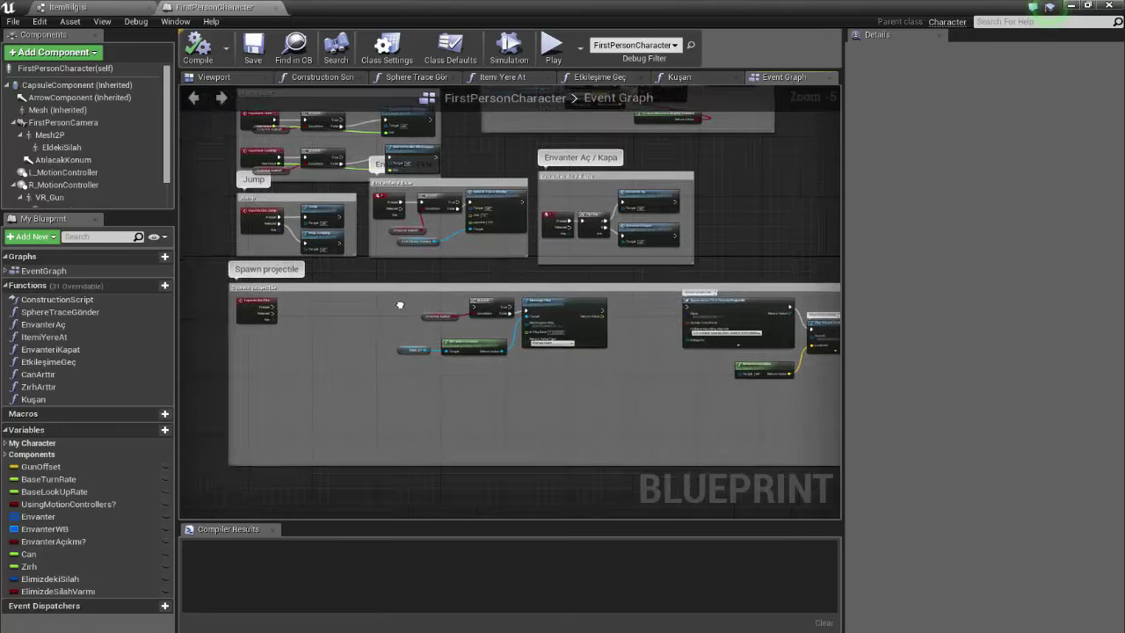
{"action": "left_click_drag", "start_coordinate": [680, 295], "coordinate": [584, 246]}
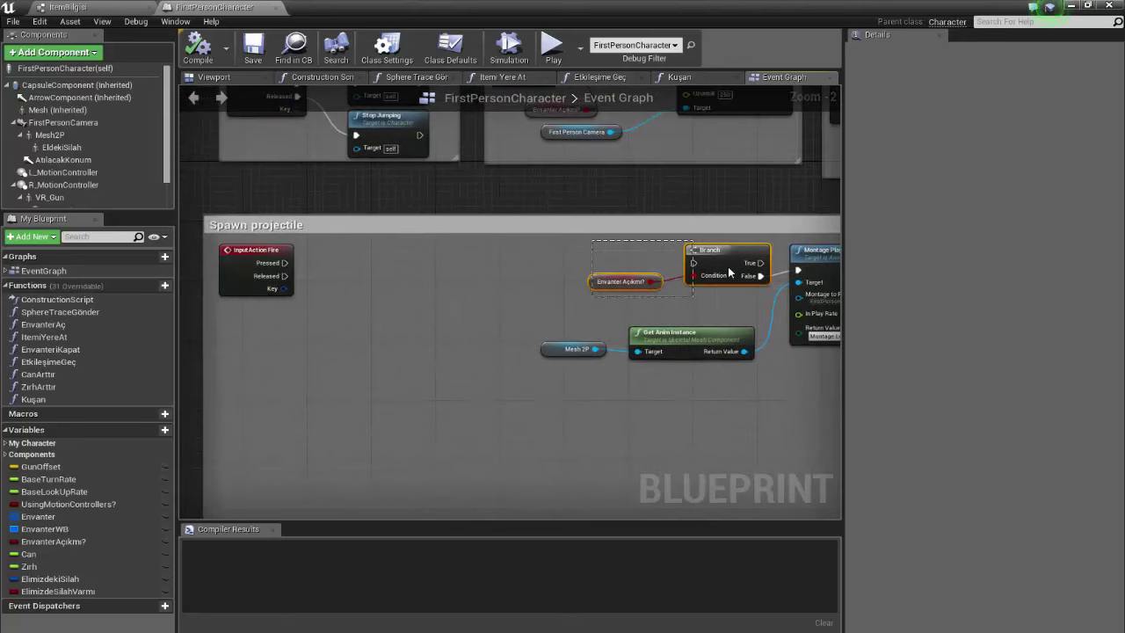
{"action": "mouse_move", "coordinate": [728, 254]}
{"action": "left_mouse_down"}
{"action": "mouse_move", "coordinate": [399, 284]}
{"action": "mouse_move", "coordinate": [402, 253]}
{"action": "mouse_move", "coordinate": [279, 266]}
{"action": "left_mouse_up"}
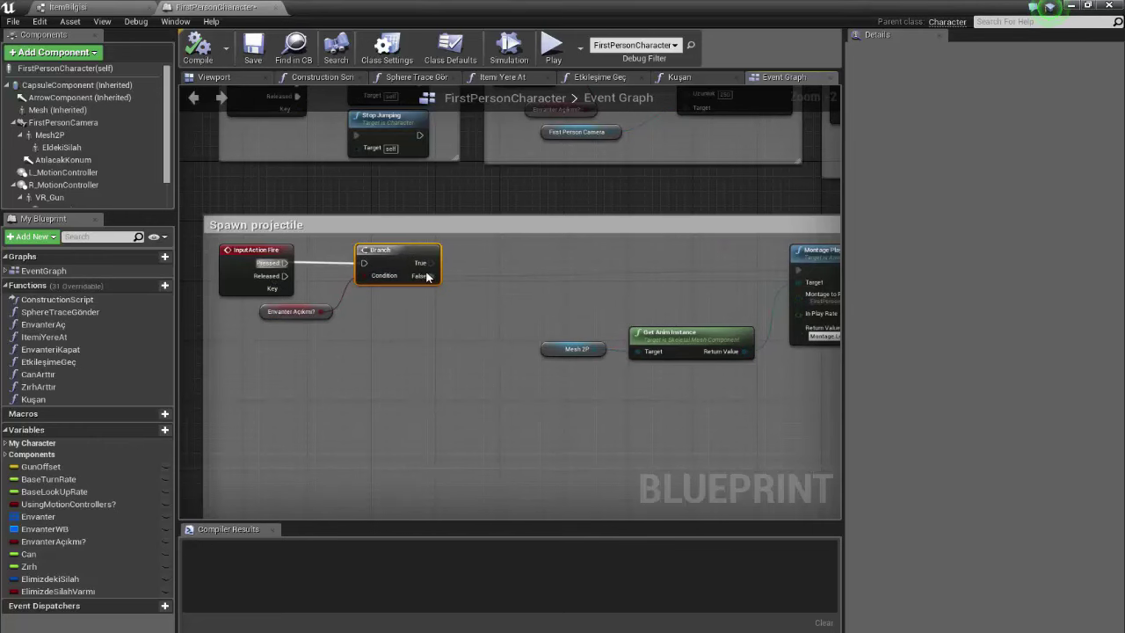
{"action": "left_click_drag", "start_coordinate": [427, 277], "coordinate": [796, 268]}
{"action": "right_click_drag", "start_coordinate": [430, 276], "coordinate": [373, 275]}
- Insert a second Branch on the False path before Montage Play
{"action": "left_click_drag", "start_coordinate": [390, 275], "coordinate": [451, 256], "text": "ctrl"}
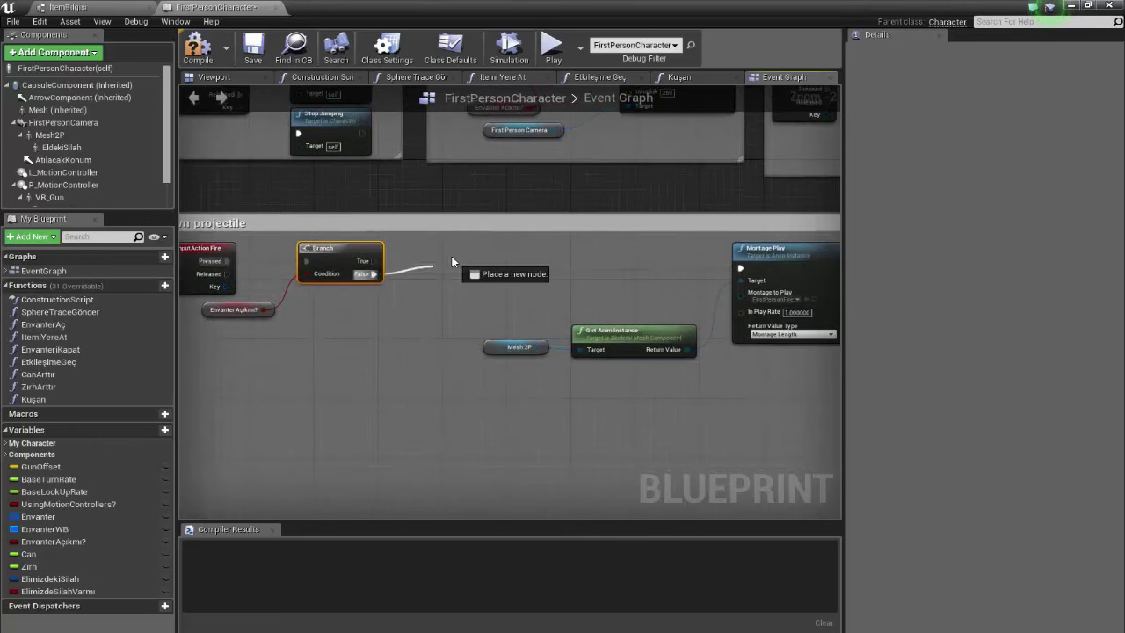
{"action": "type", "text": "branch"}
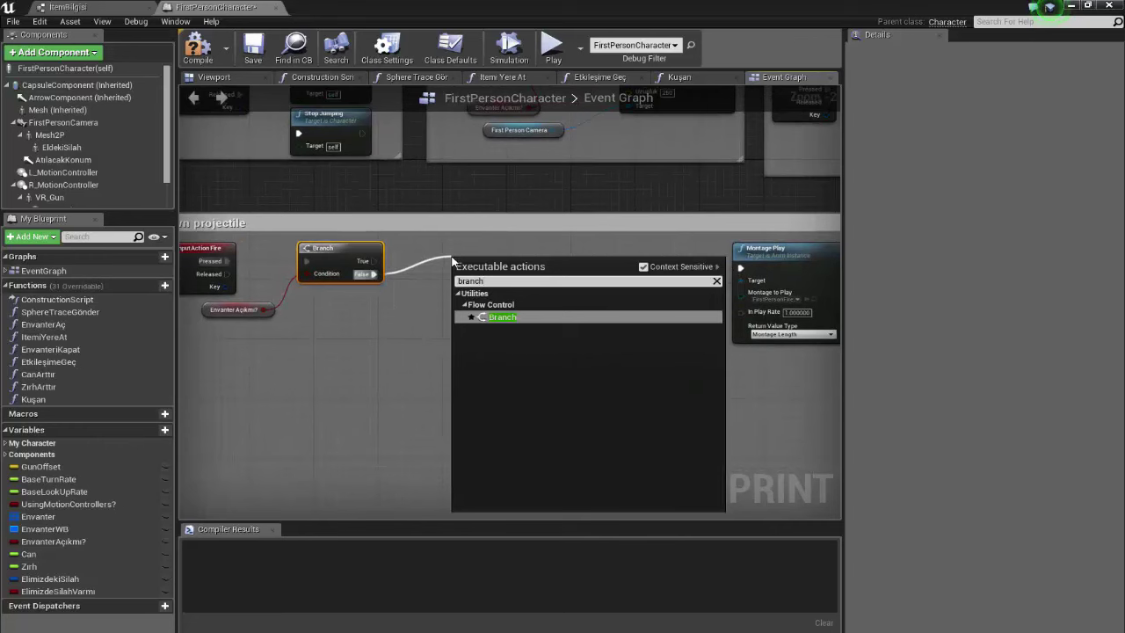
{"action": "left_click", "coordinate": [502, 316]}
{"action": "mouse_move", "coordinate": [499, 260]}
{"action": "left_mouse_down"}
{"action": "mouse_move", "coordinate": [483, 237]}
{"action": "mouse_move", "coordinate": [482, 263]}
{"action": "left_mouse_up"}
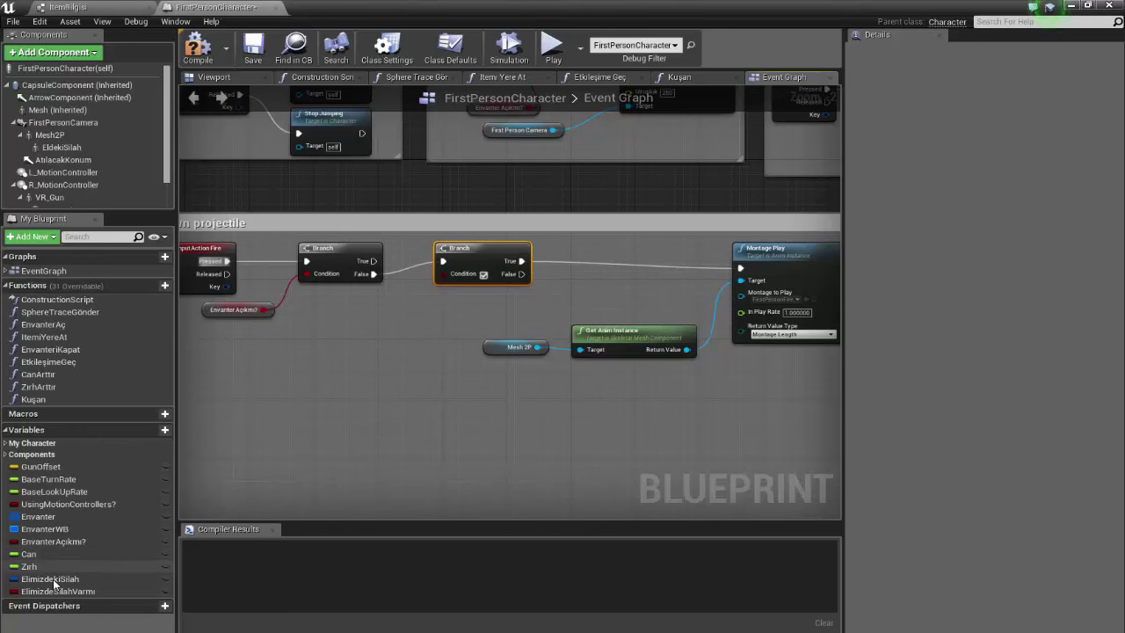
- Place an Elimizdeki Silah getter and feed ElimizdeSilahVarmi into the second Branch's condition
{"action": "left_click_drag", "start_coordinate": [52, 578], "coordinate": [258, 351]}
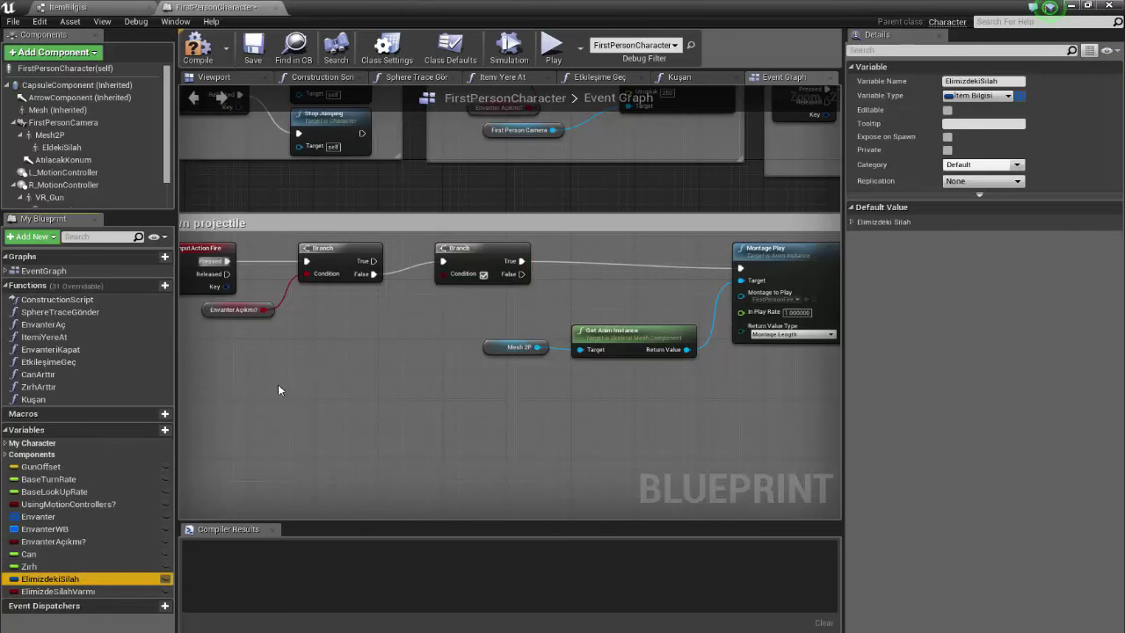
{"action": "left_click", "coordinate": [275, 369]}
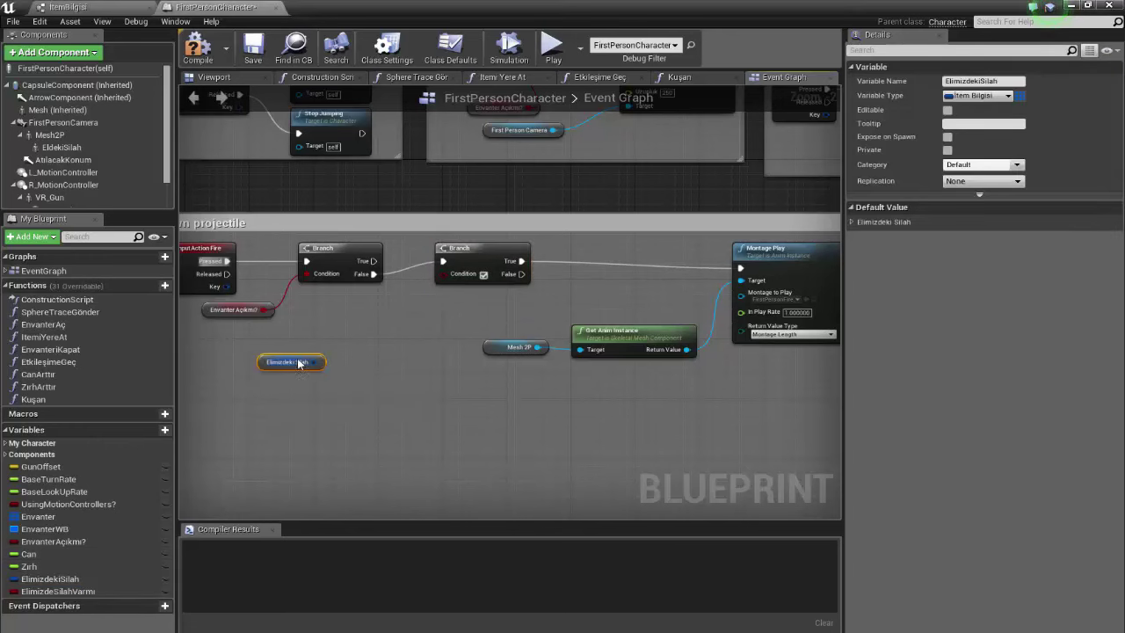
{"action": "left_click_drag", "start_coordinate": [290, 361], "coordinate": [459, 399]}
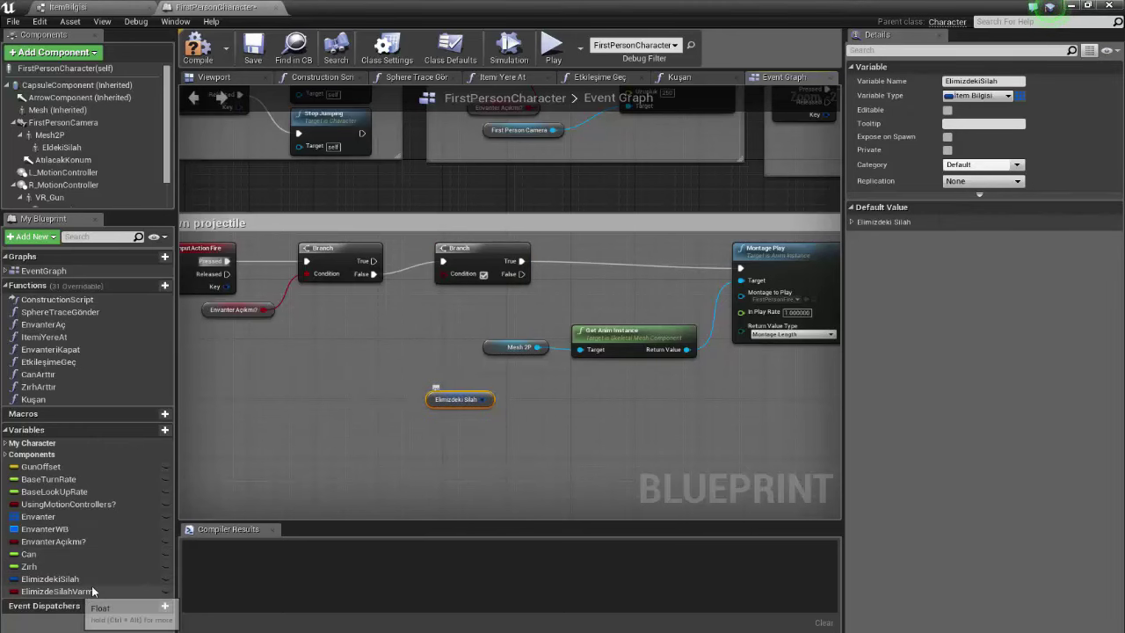
{"action": "left_click_drag", "start_coordinate": [53, 590], "coordinate": [447, 275]}
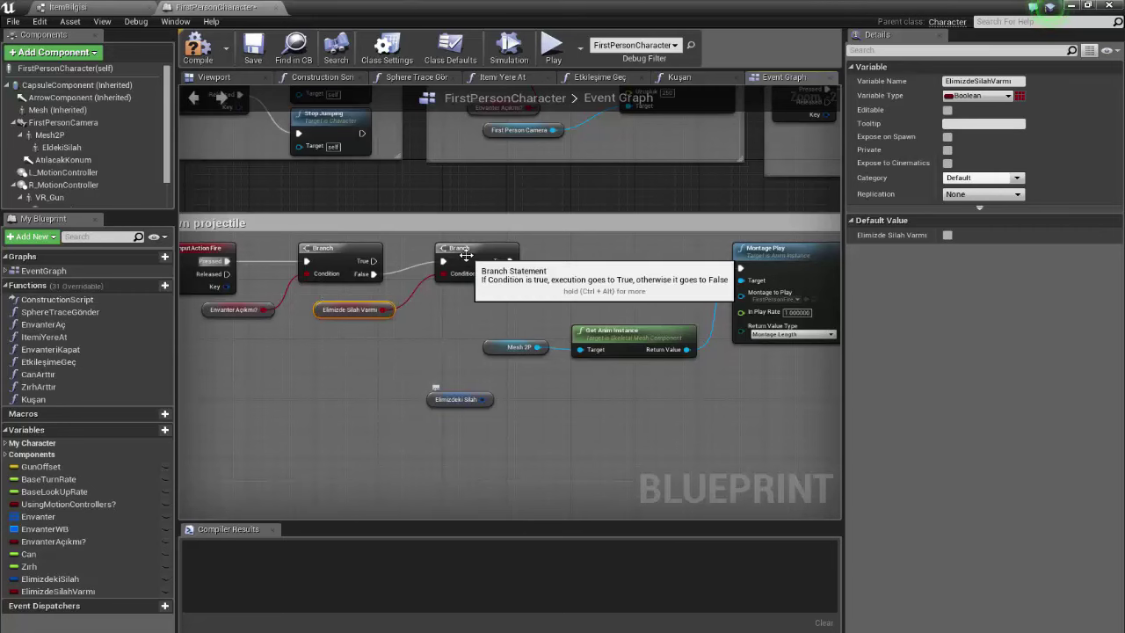
{"action": "left_click_drag", "start_coordinate": [466, 248], "coordinate": [425, 249]}
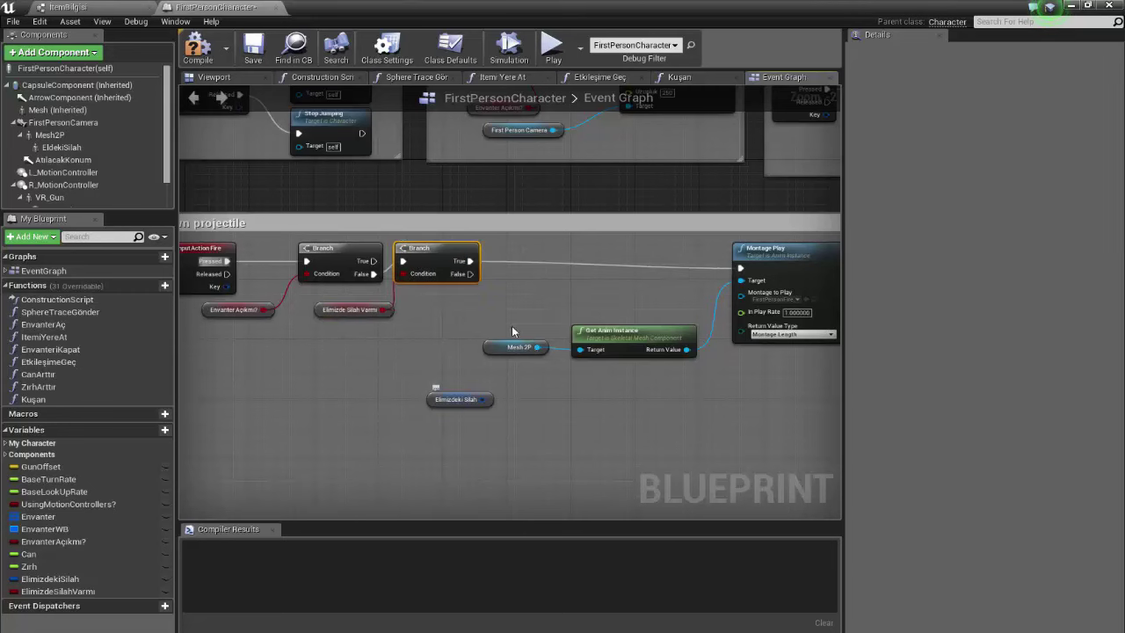
{"action": "mouse_move", "coordinate": [512, 328]}
{"action": "left_mouse_down"}
{"action": "mouse_move", "coordinate": [703, 376]}
{"action": "mouse_move", "coordinate": [780, 341]}
{"action": "left_mouse_up"}
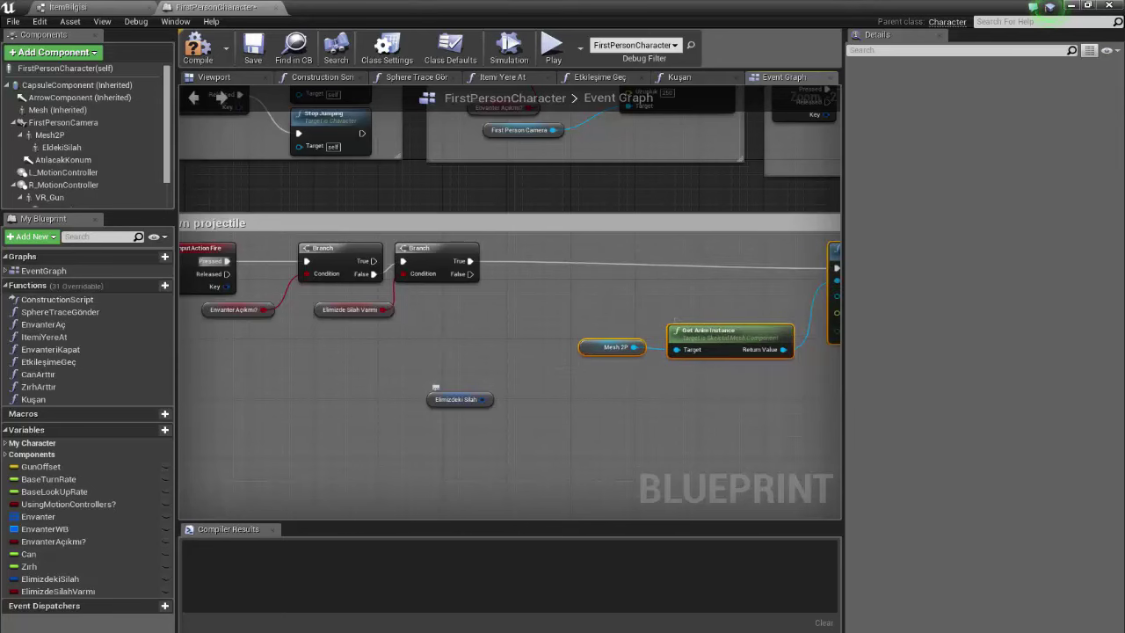
- Move Mesh 2P and Get Anim Instance below Montage Play
{"action": "right_click_drag", "start_coordinate": [773, 296], "coordinate": [588, 314]}
{"action": "left_click", "coordinate": [690, 272]}
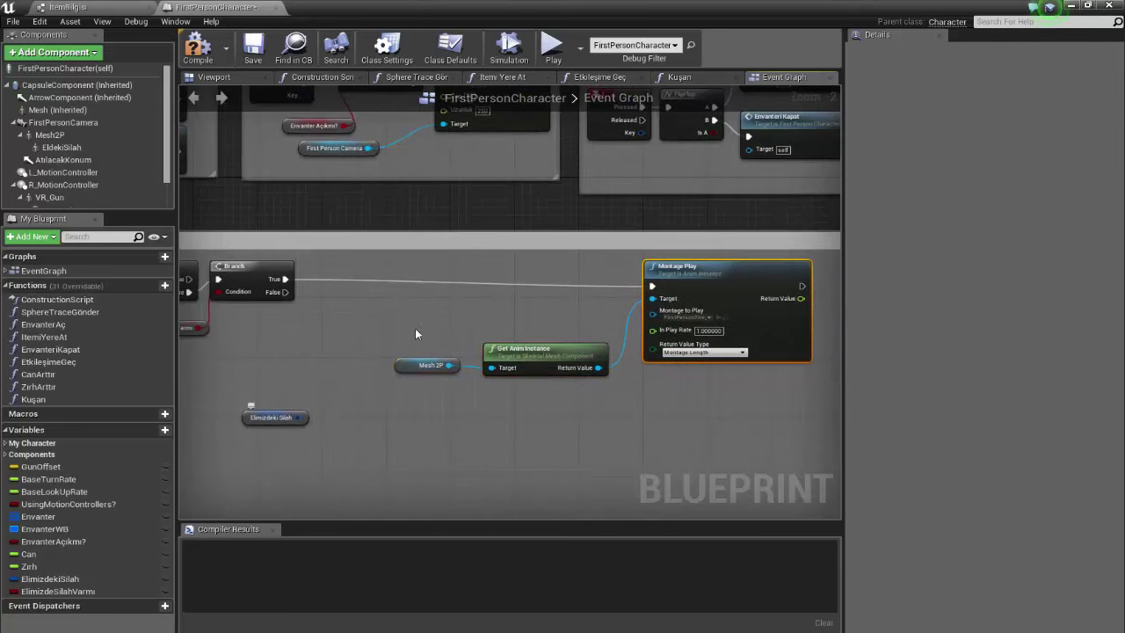
{"action": "left_click_drag", "start_coordinate": [562, 413], "coordinate": [391, 338]}
{"action": "left_click_drag", "start_coordinate": [545, 350], "coordinate": [617, 403]}
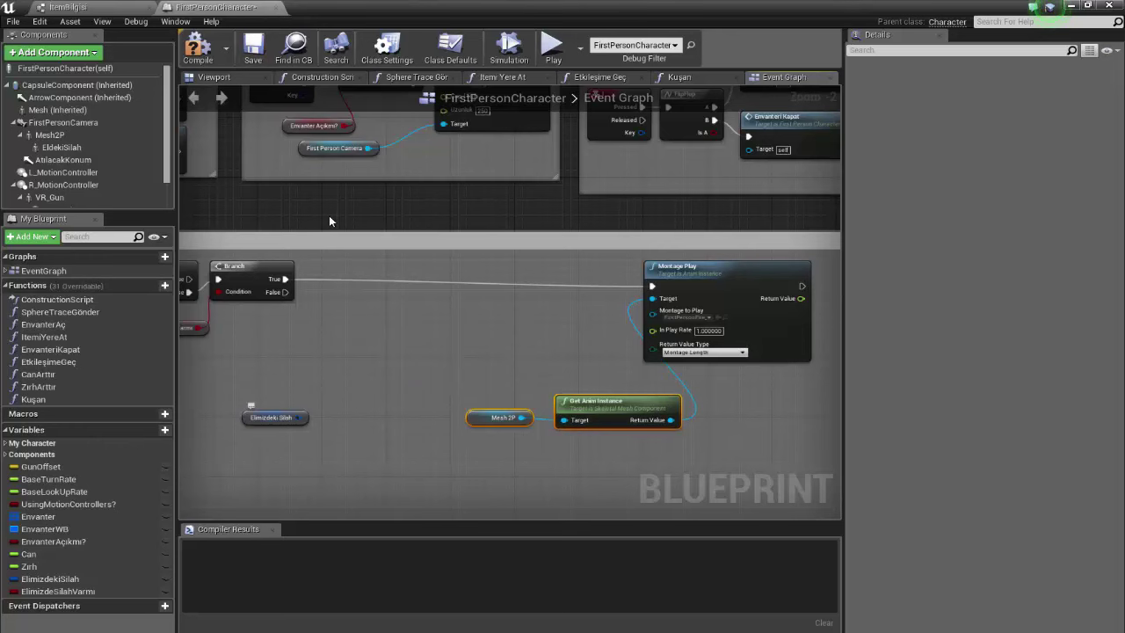
{"action": "right_click_drag", "start_coordinate": [452, 314], "coordinate": [575, 312]}
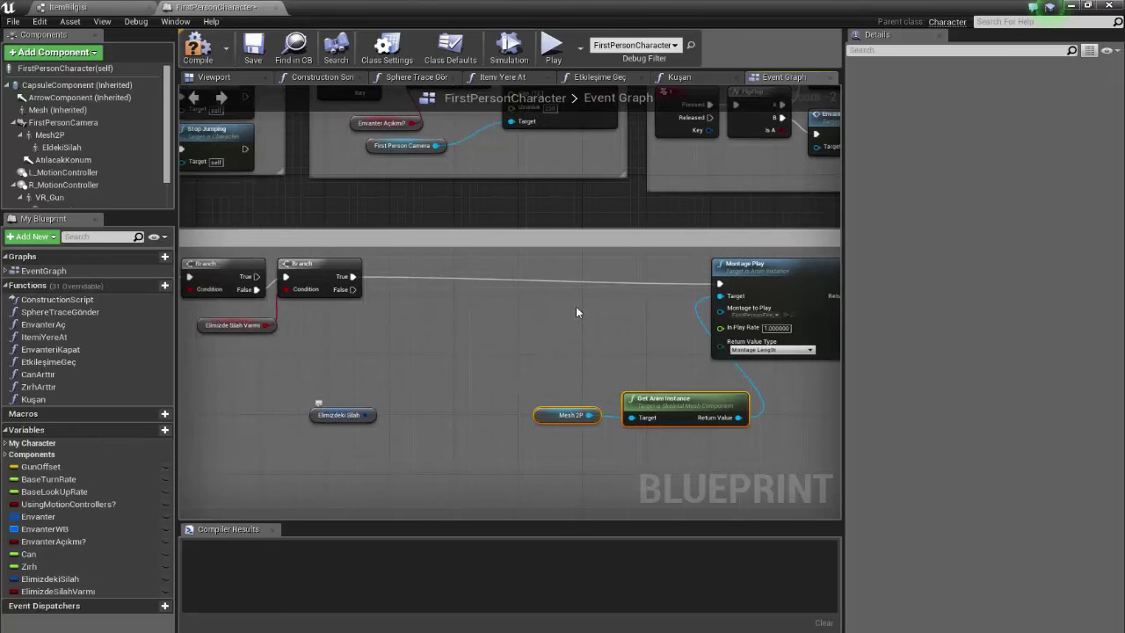
- Add a Break ItemBilgisi node fed by Elimizdeki Silah
{"action": "left_click_drag", "start_coordinate": [365, 415], "coordinate": [400, 405]}
{"action": "type", "text": "brea"}
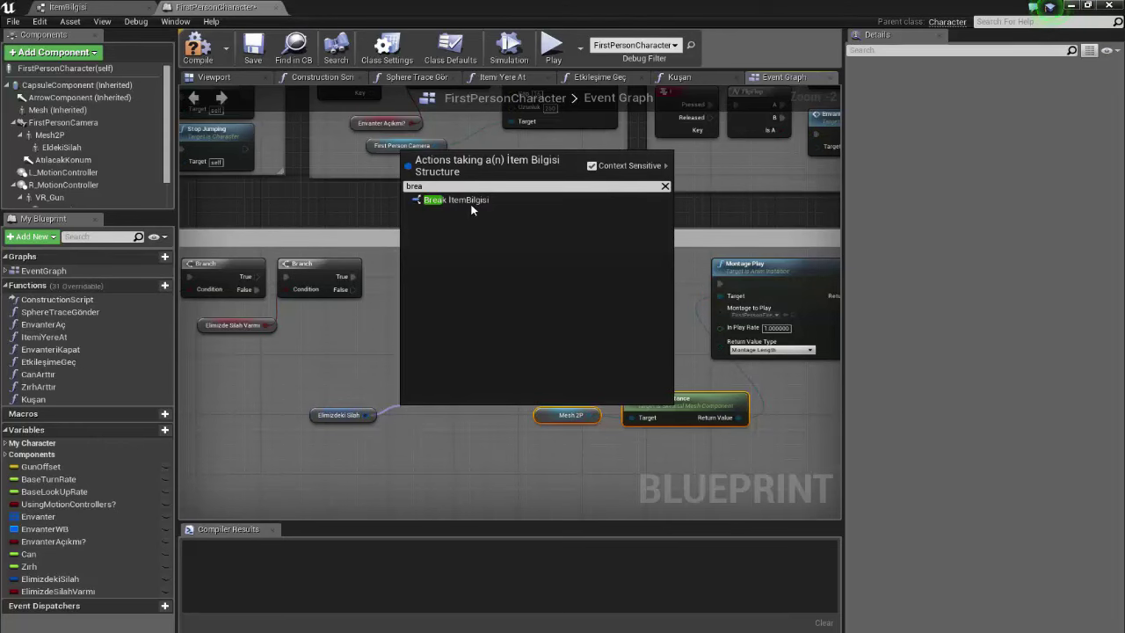
{"action": "left_click", "coordinate": [466, 201]}
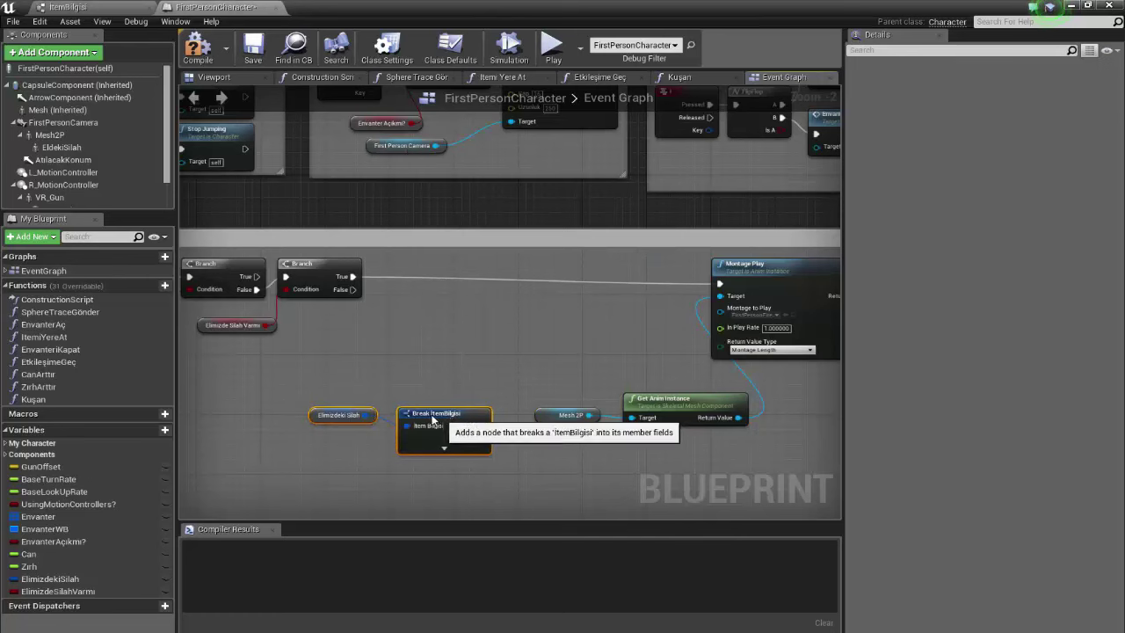
{"action": "mouse_move", "coordinate": [432, 420]}
{"action": "left_mouse_down"}
{"action": "mouse_move", "coordinate": [380, 389]}
{"action": "mouse_move", "coordinate": [380, 375]}
{"action": "left_mouse_up"}
{"action": "left_click", "coordinate": [379, 390]}
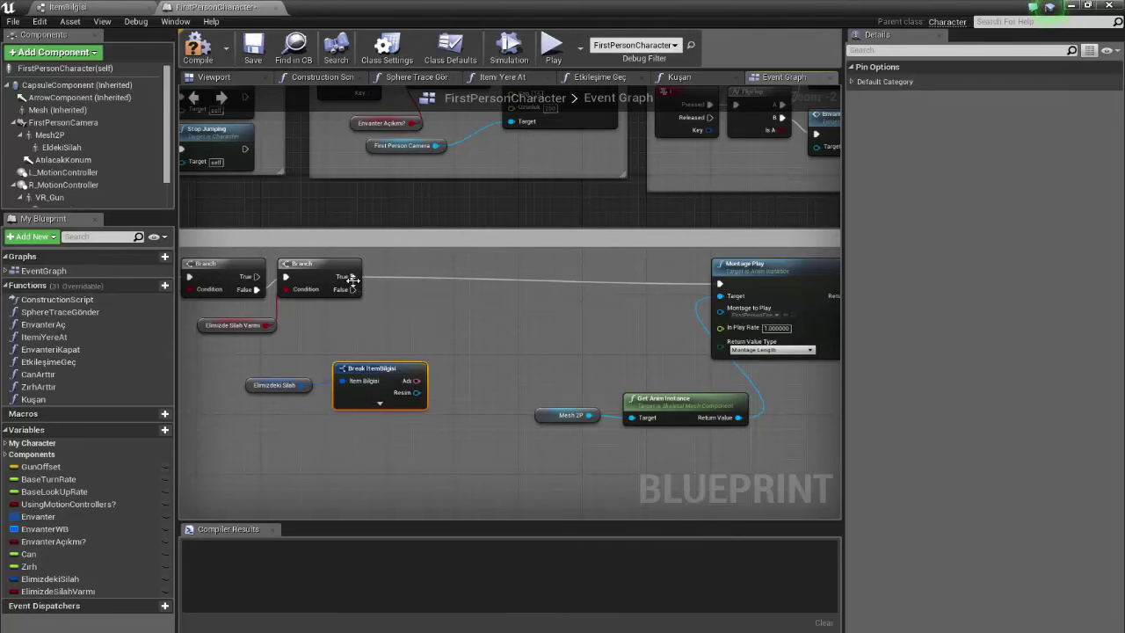
- Add a third Branch from the True output, with its False running Montage Play
{"action": "left_click_drag", "start_coordinate": [380, 279], "coordinate": [434, 280]}
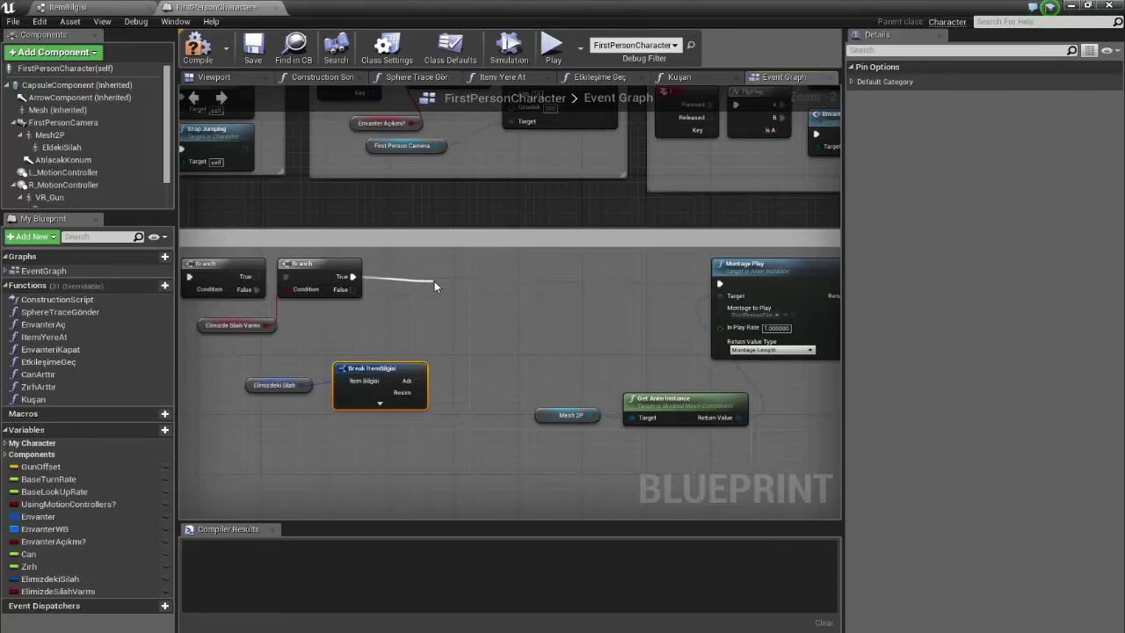
{"action": "type", "text": "branch"}
{"action": "key", "text": "Return"}
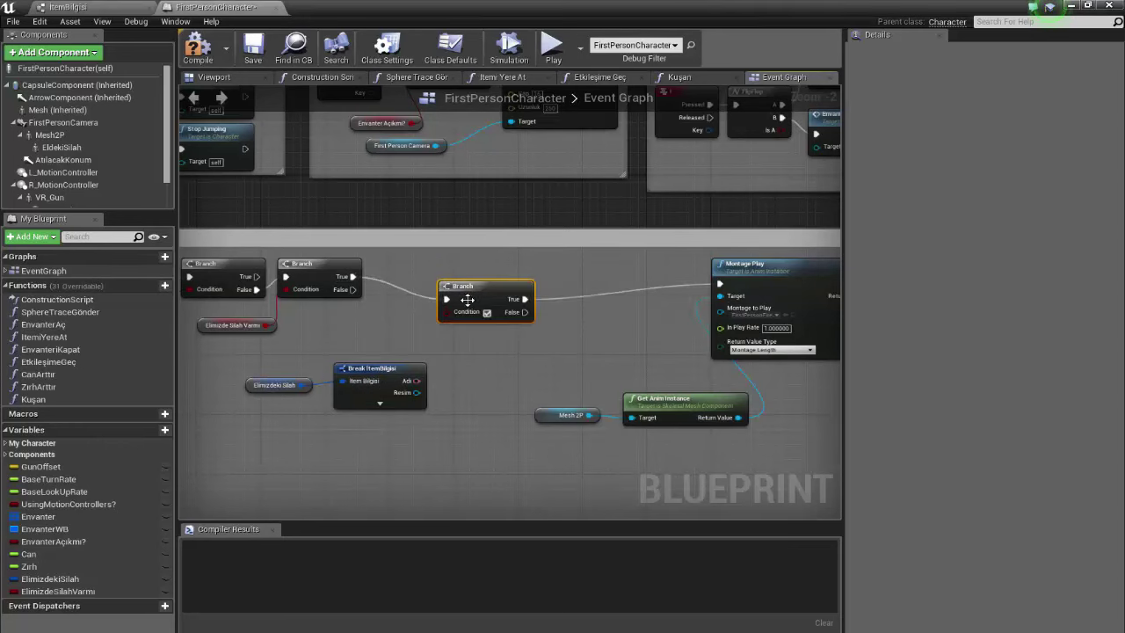
{"action": "mouse_move", "coordinate": [477, 300]}
{"action": "left_mouse_down"}
{"action": "mouse_move", "coordinate": [477, 277]}
{"action": "mouse_move", "coordinate": [514, 296]}
{"action": "left_mouse_up"}
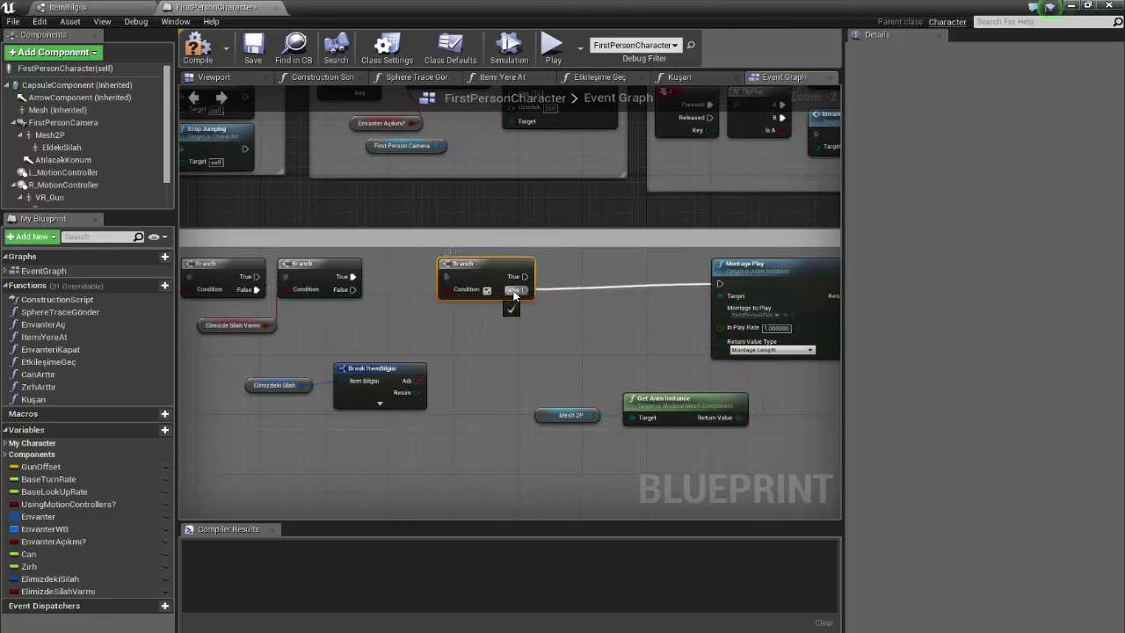
- Compare Mermi Sayısı with an integer <= and use it as the third Branch's condition
{"action": "left_click", "coordinate": [380, 403]}
{"action": "left_click_drag", "start_coordinate": [443, 464], "coordinate": [481, 339]}
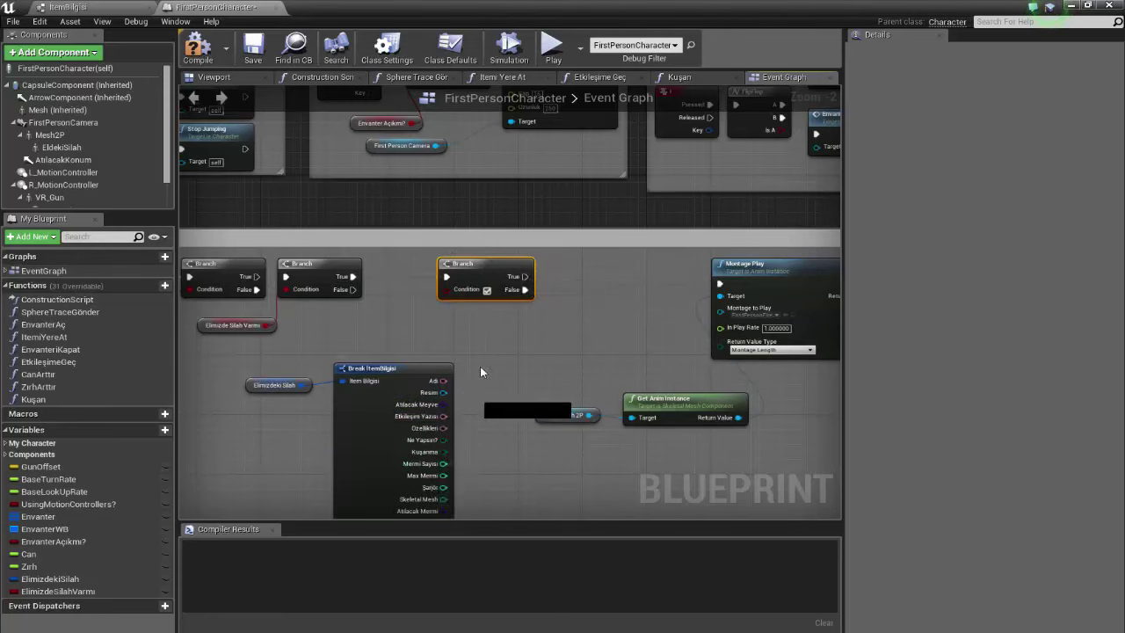
{"action": "type", "text": "<="}
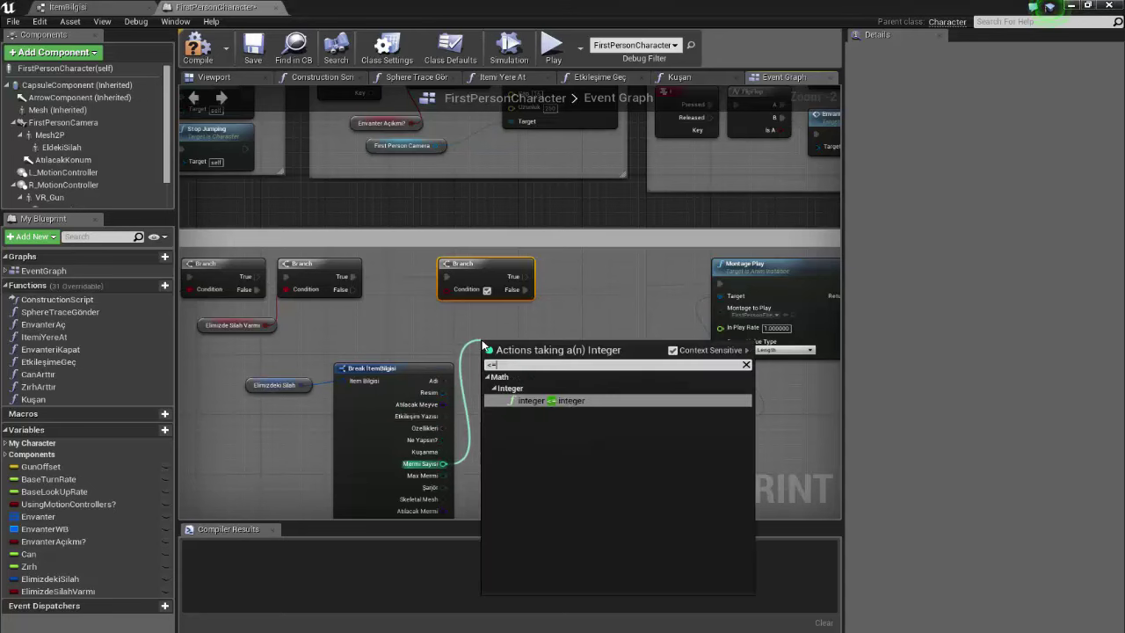
{"action": "key", "text": "Return"}
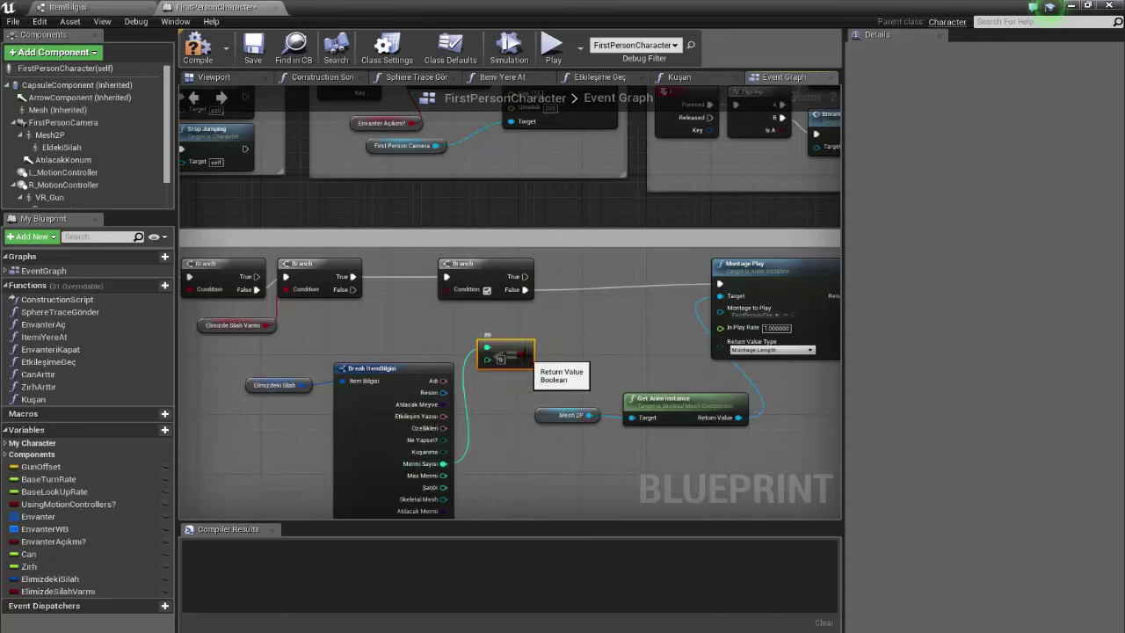
{"action": "left_click_drag", "start_coordinate": [526, 355], "coordinate": [461, 288]}
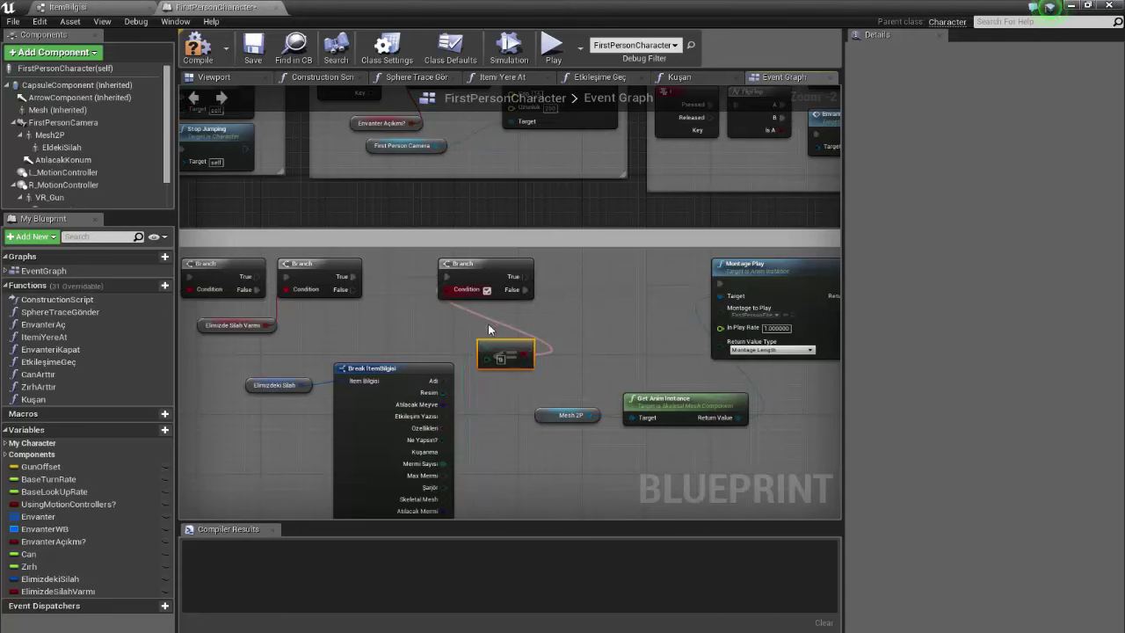
{"action": "left_click_drag", "start_coordinate": [503, 348], "coordinate": [487, 333]}
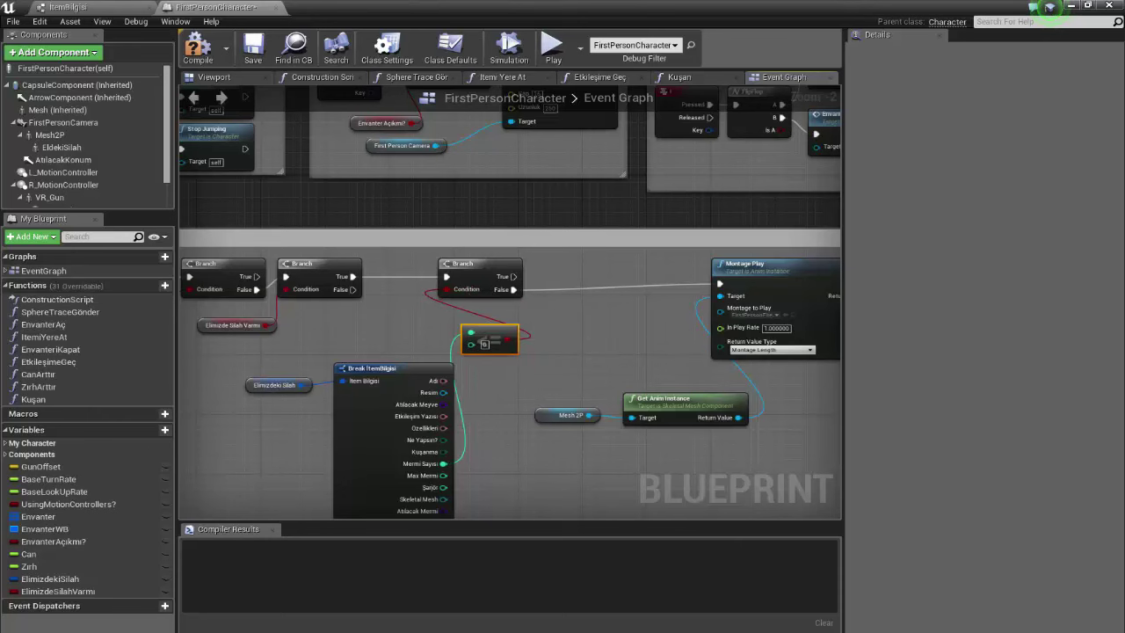
{"action": "right_click_drag", "start_coordinate": [513, 291], "coordinate": [466, 275]}
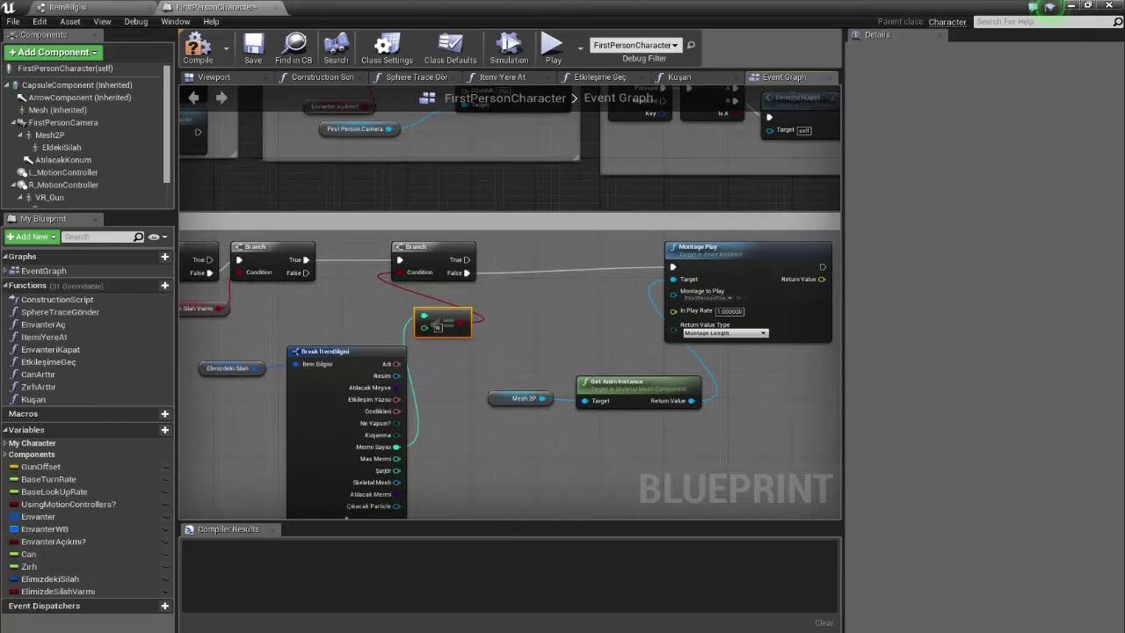
- Arrange Montage Play, Get Anim Instance and Mesh 2P, and place SpawnActor First Person Projectile beside Montage Play
{"action": "right_click_drag", "start_coordinate": [542, 255], "coordinate": [456, 255]}
{"action": "left_click_drag", "start_coordinate": [668, 422], "coordinate": [431, 330]}
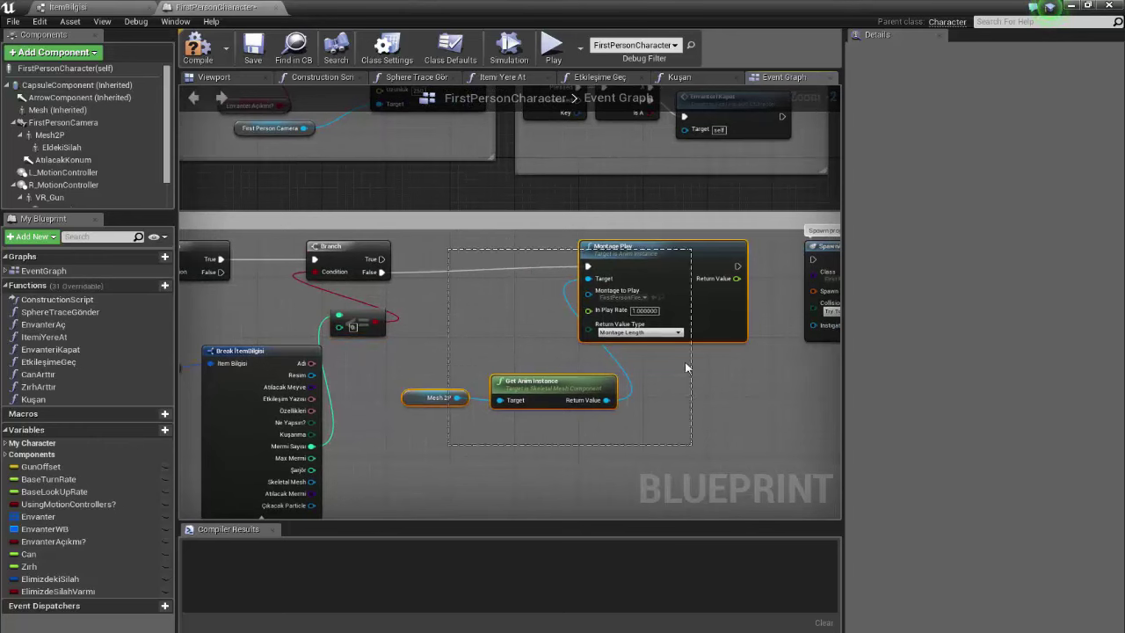
{"action": "left_click_drag", "start_coordinate": [650, 261], "coordinate": [602, 261]}
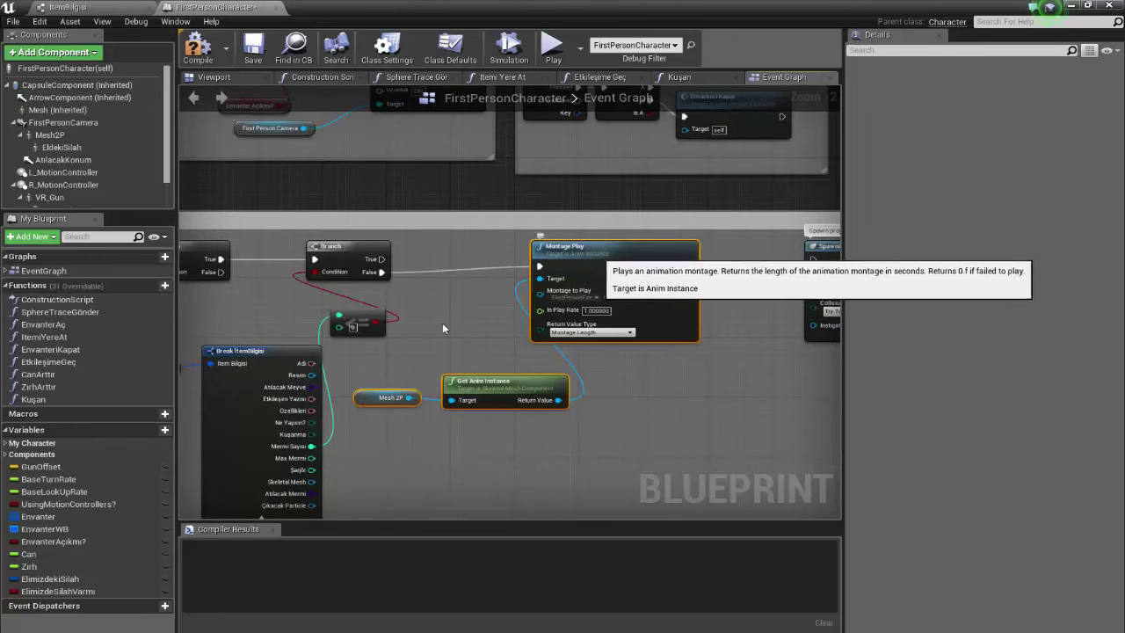
{"action": "left_click_drag", "start_coordinate": [370, 374], "coordinate": [507, 442]}
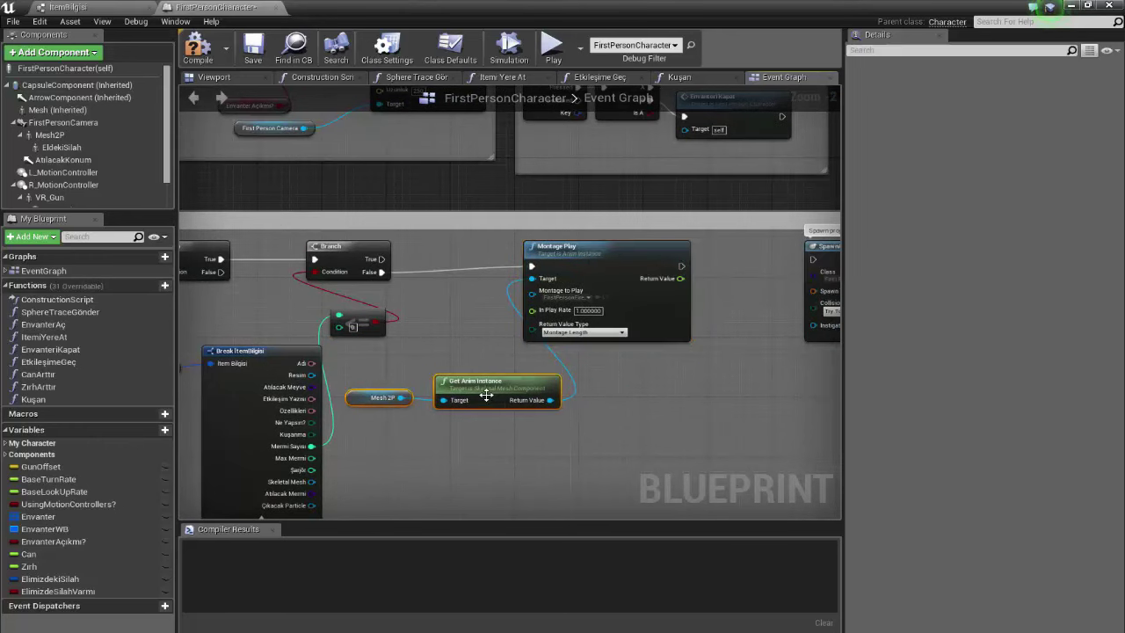
{"action": "left_click_drag", "start_coordinate": [479, 386], "coordinate": [528, 387]}
{"action": "left_click_drag", "start_coordinate": [582, 259], "coordinate": [516, 259]}
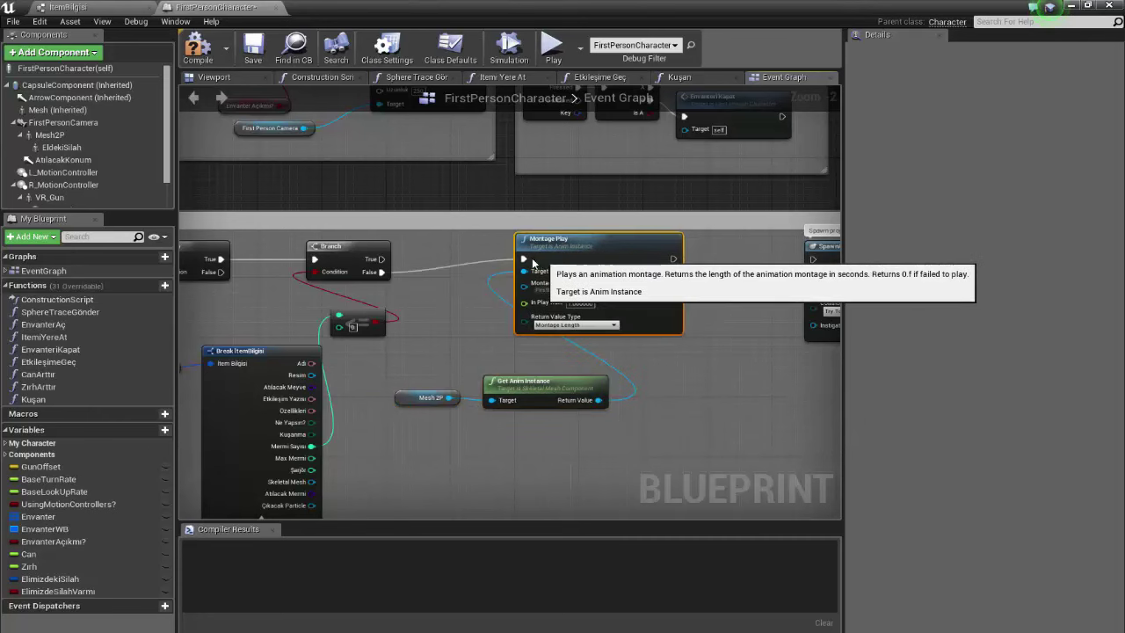
{"action": "right_click_drag", "start_coordinate": [634, 274], "coordinate": [567, 251]}
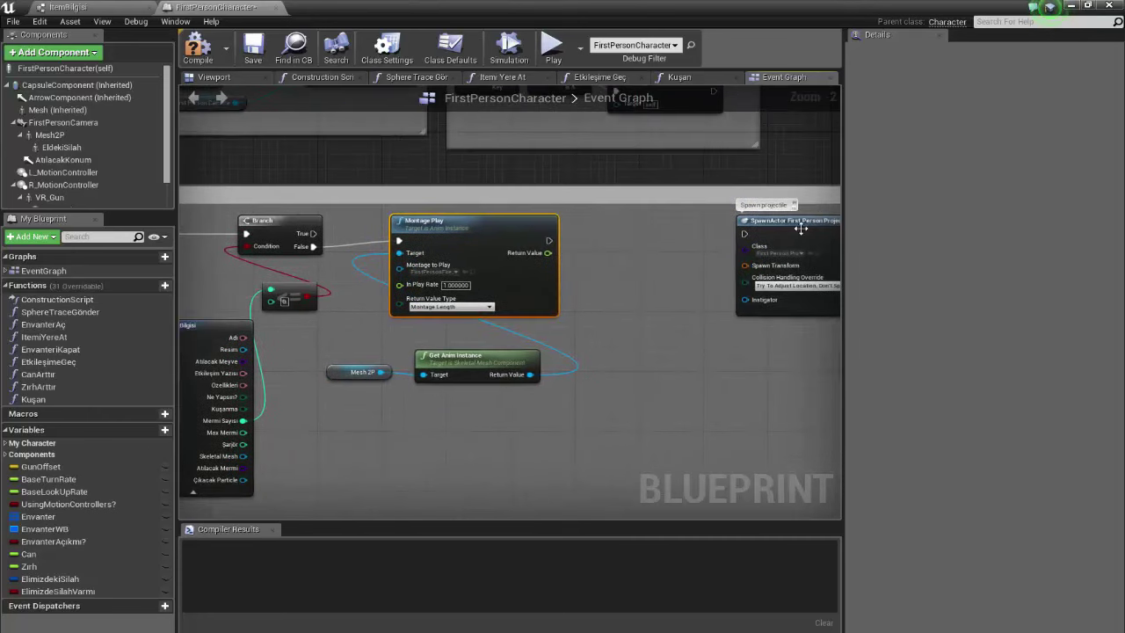
{"action": "left_click_drag", "start_coordinate": [799, 237], "coordinate": [556, 246]}
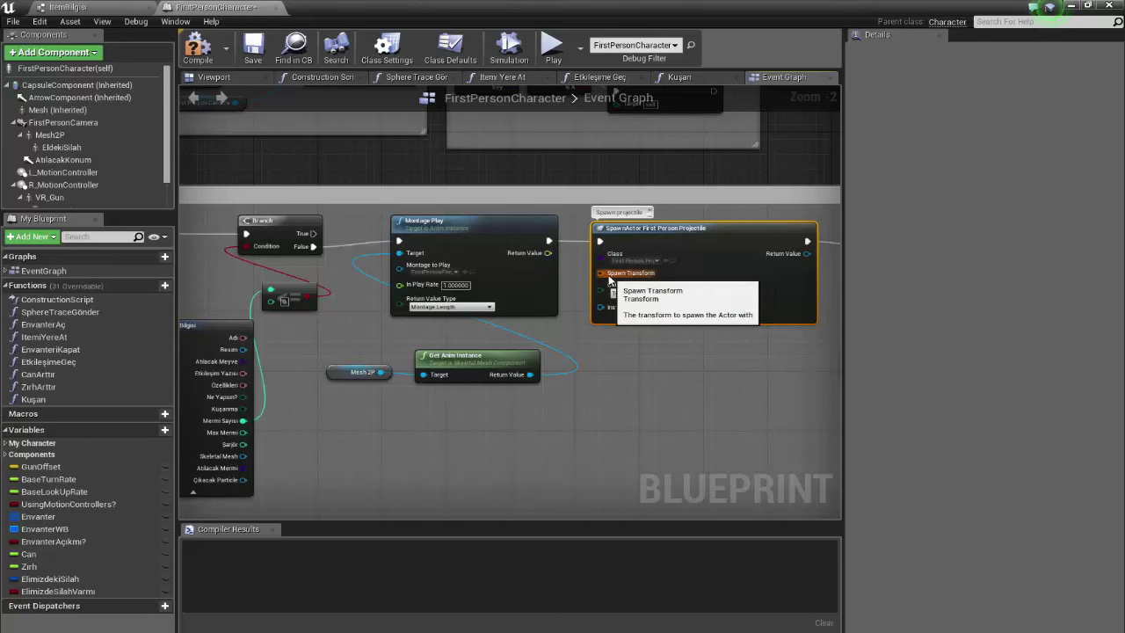
- Inspect the AtılacakKonum spawn-point component in the character's viewport
{"action": "left_click", "coordinate": [215, 78]}
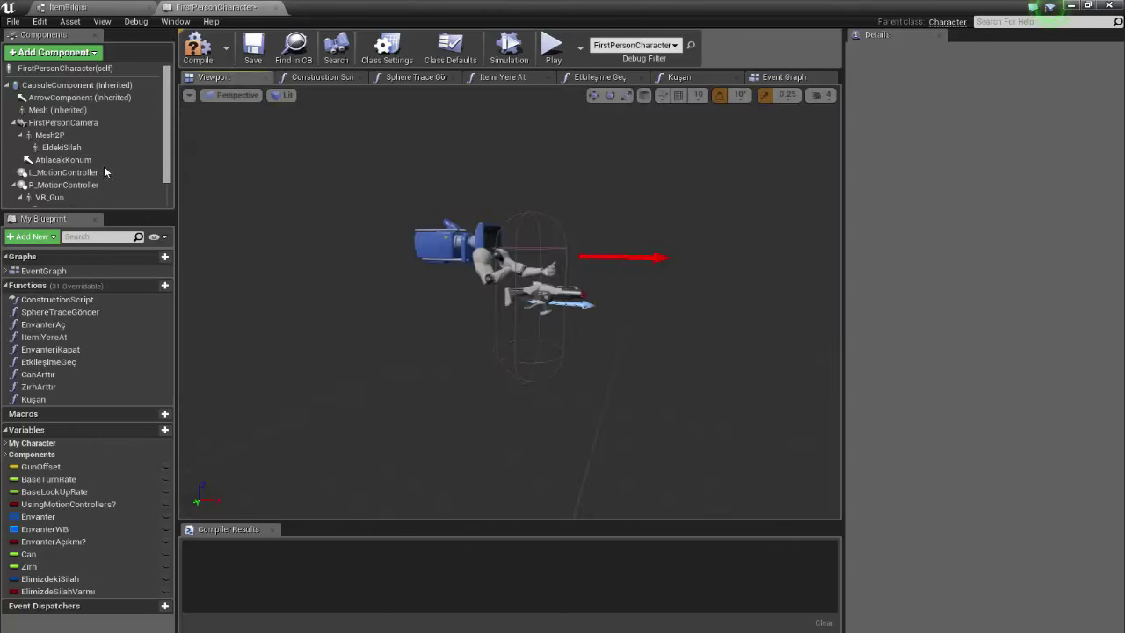
{"action": "left_click", "coordinate": [92, 161]}
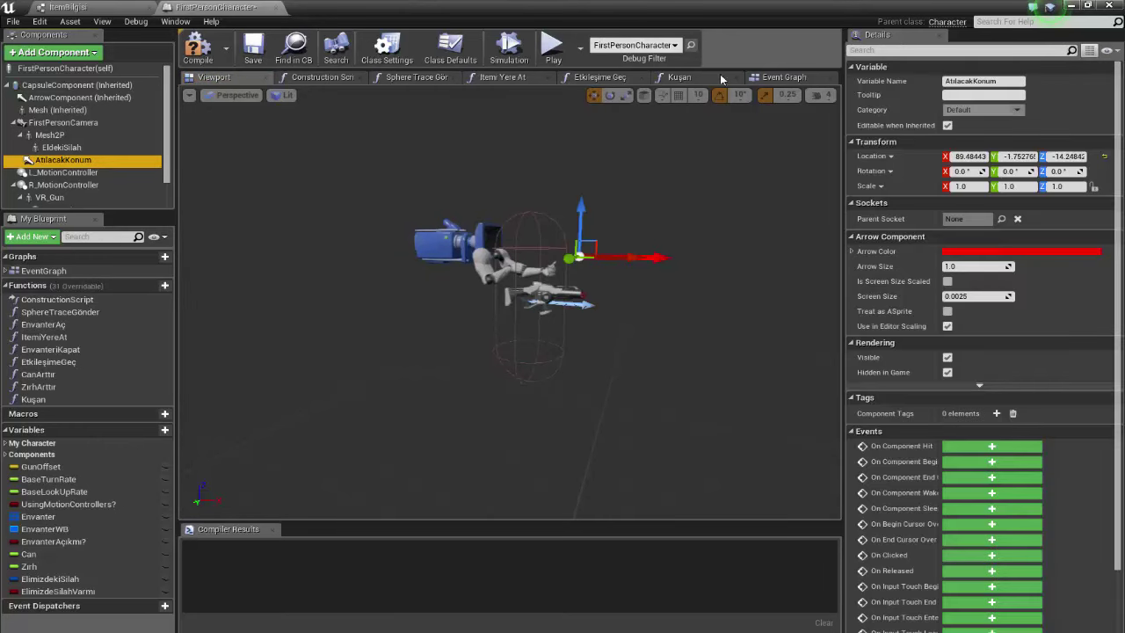
{"action": "left_click", "coordinate": [770, 79]}
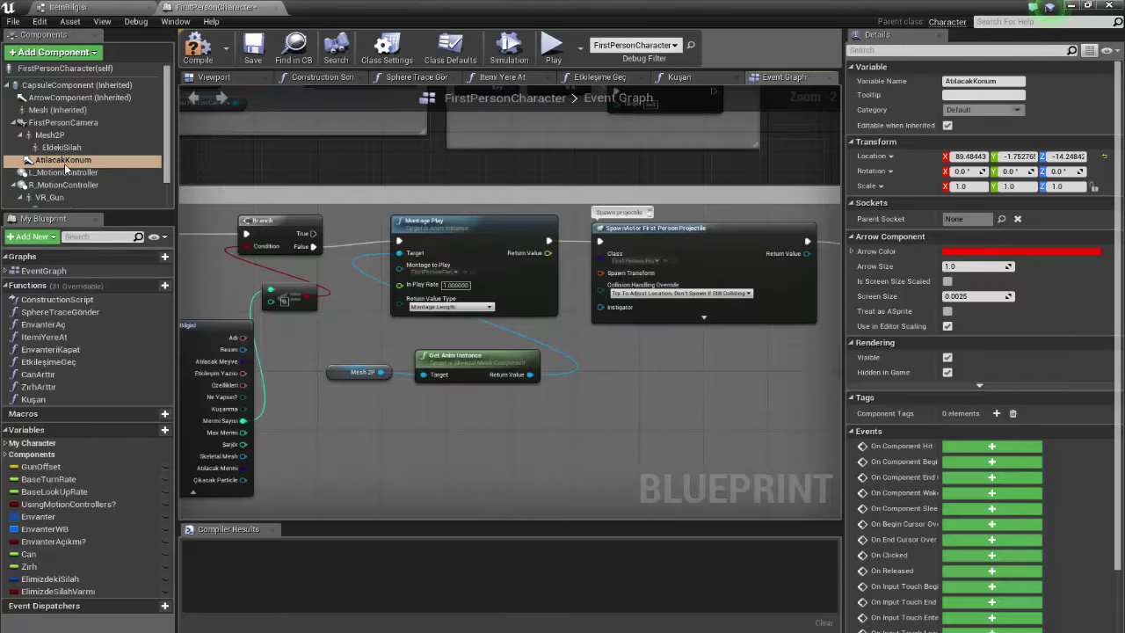
- Feed AtılacakKonum's GetWorldTransform into Spawn Transform and Atılacak Mermi into SpawnActor's Class
{"action": "left_click_drag", "start_coordinate": [66, 167], "coordinate": [522, 206]}
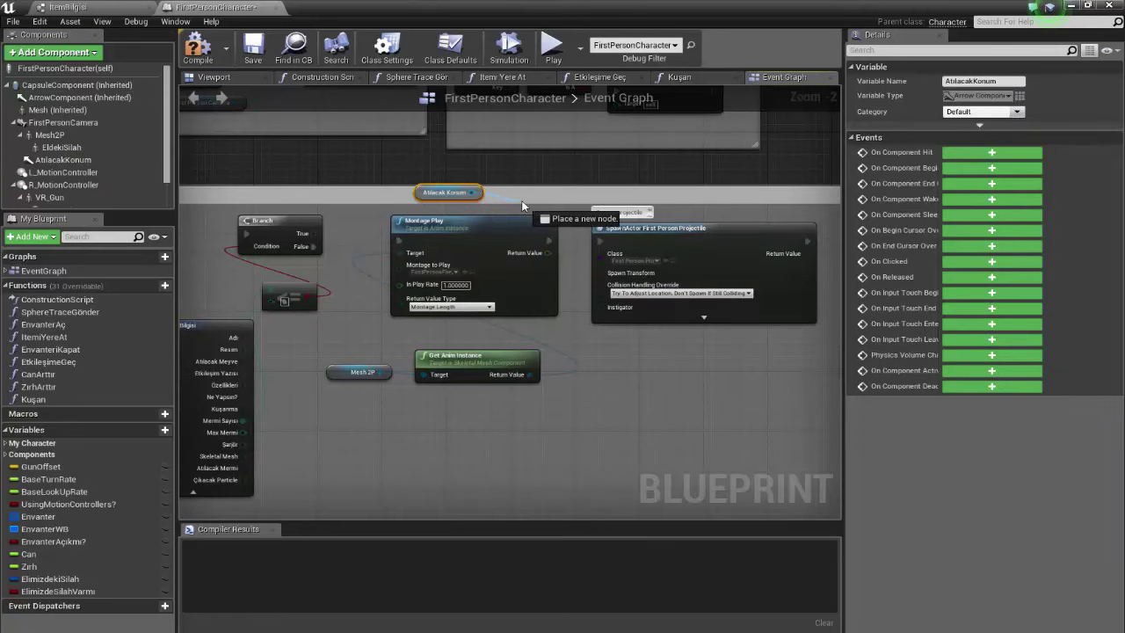
{"action": "type", "text": "getworldlocation"}
{"action": "key", "text": "Escape"}
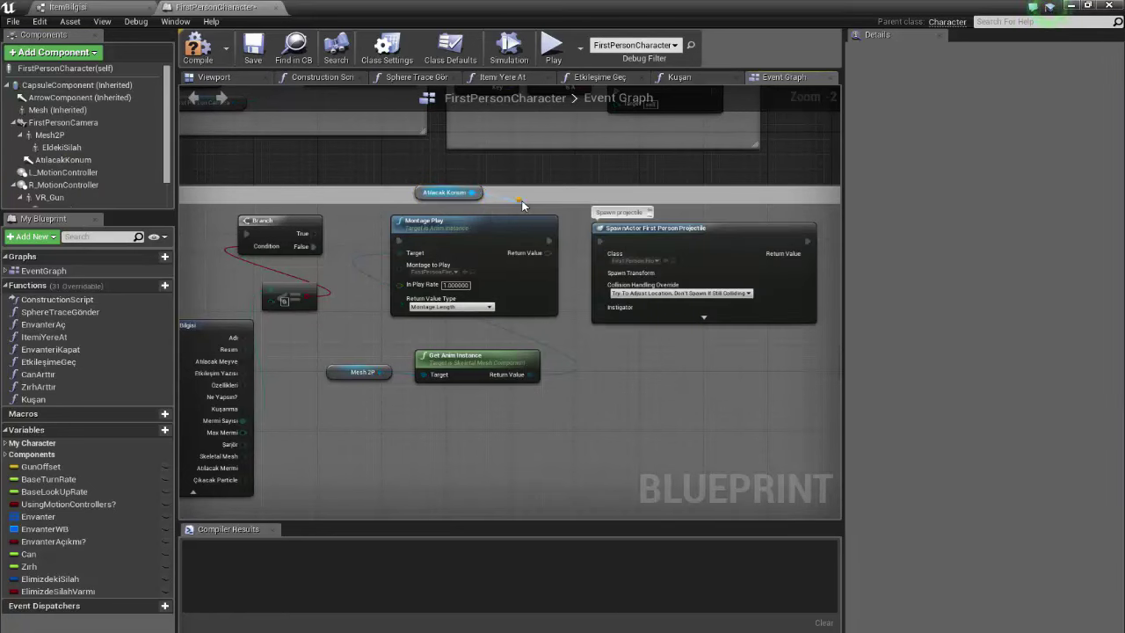
{"action": "mouse_move", "coordinate": [587, 205]}
{"action": "left_mouse_down"}
{"action": "mouse_move", "coordinate": [578, 182]}
{"action": "mouse_move", "coordinate": [609, 277]}
{"action": "left_mouse_up"}
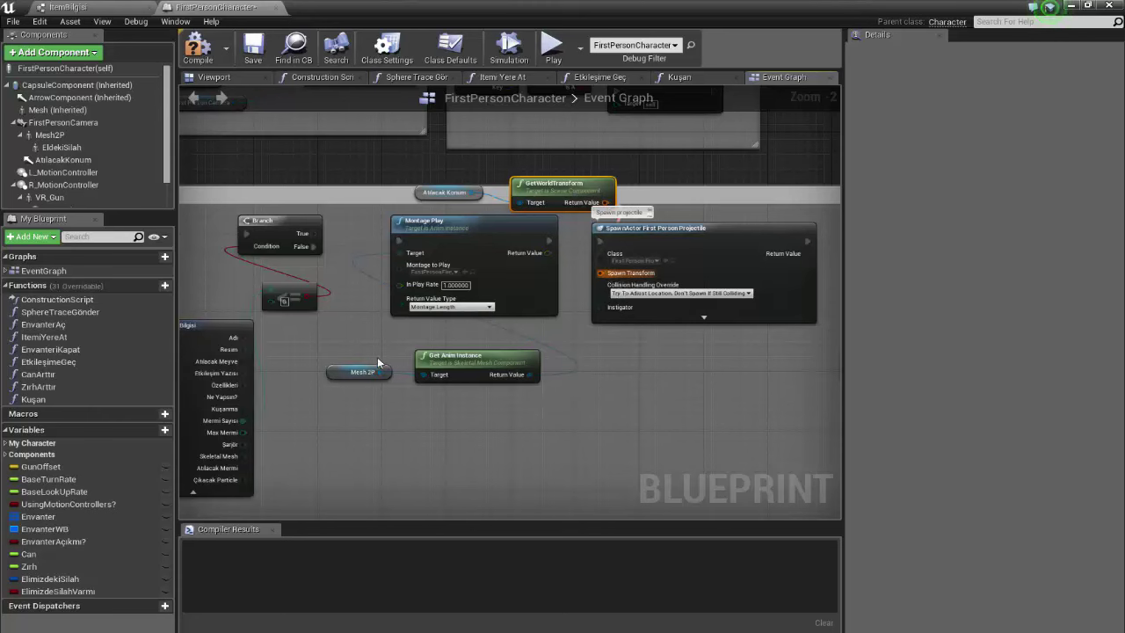
{"action": "left_click_drag", "start_coordinate": [378, 363], "coordinate": [600, 274]}
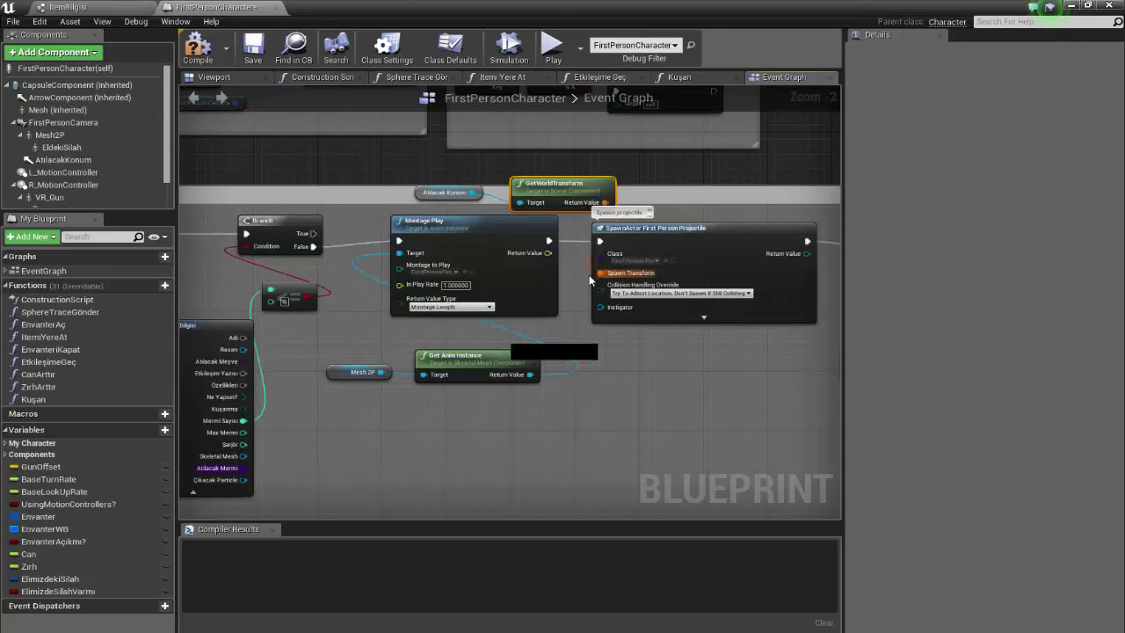
{"action": "left_click_drag", "start_coordinate": [247, 468], "coordinate": [615, 264]}
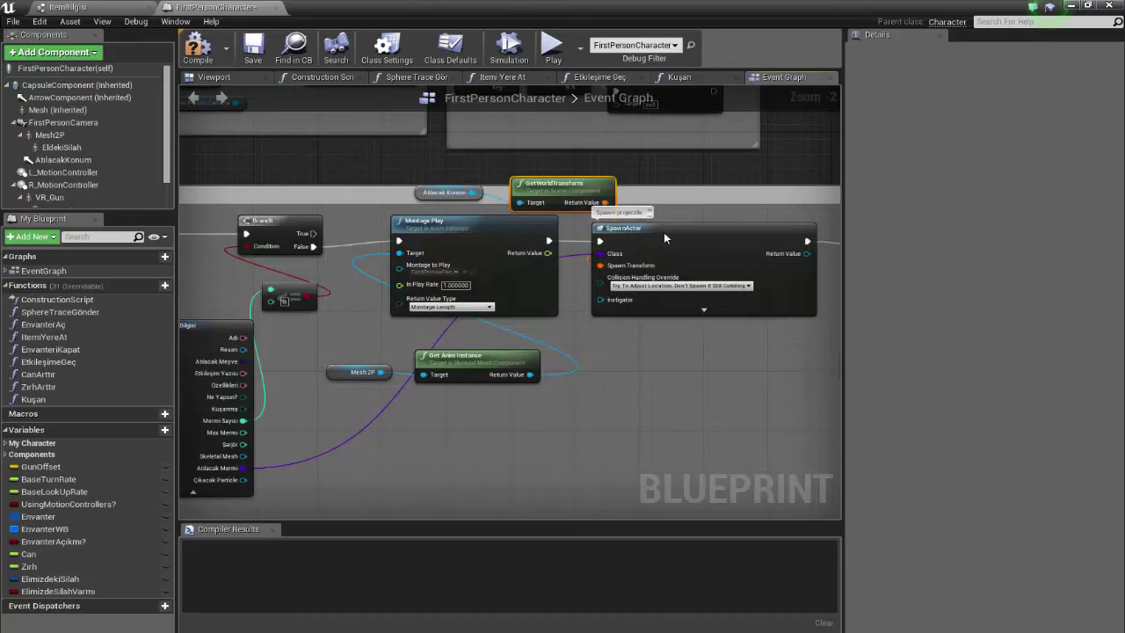
- Move the firing sound and actor-location nodes right to make room after SpawnActor
{"action": "left_click_drag", "start_coordinate": [664, 232], "coordinate": [643, 232]}
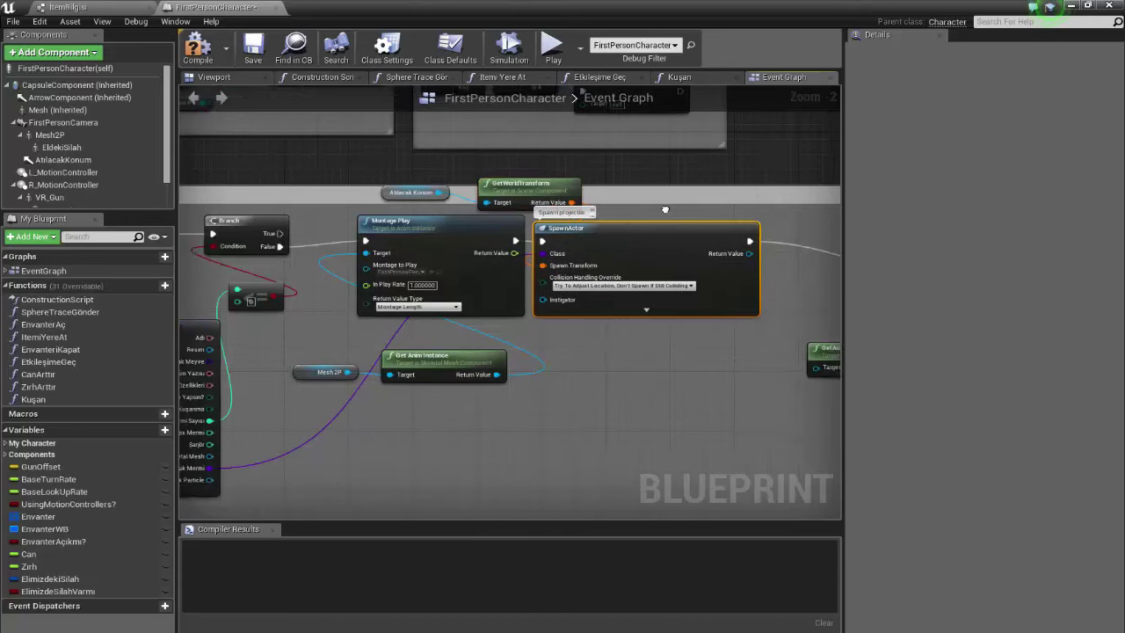
{"action": "right_click_drag", "start_coordinate": [643, 232], "coordinate": [537, 232]}
{"action": "right_click_drag", "start_coordinate": [608, 275], "coordinate": [585, 273]}
{"action": "left_click_drag", "start_coordinate": [585, 274], "coordinate": [748, 393]}
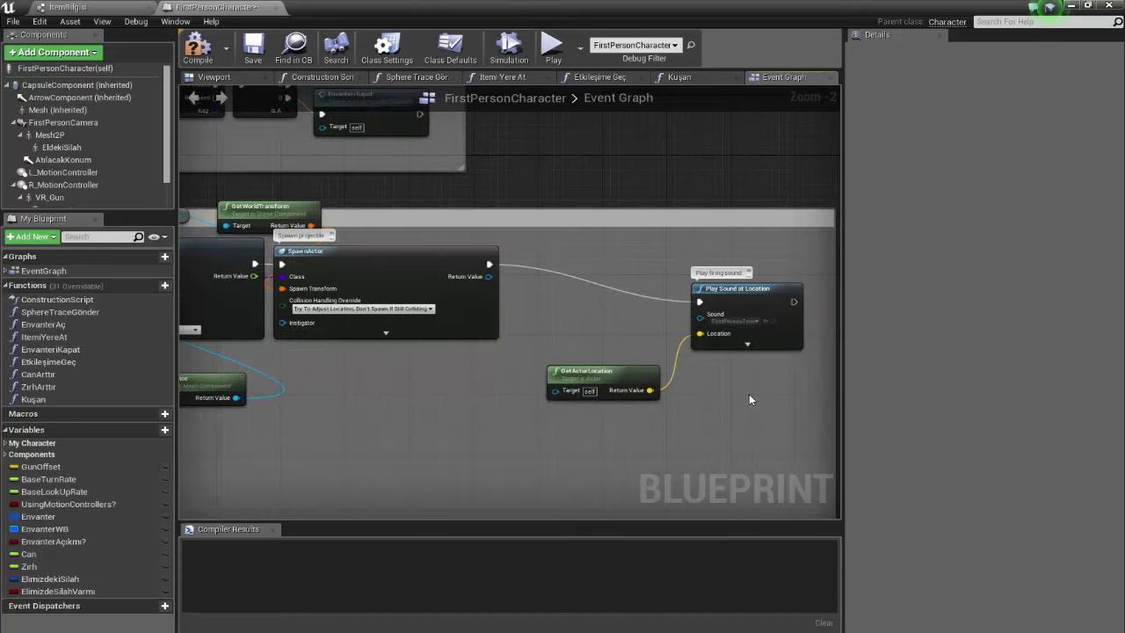
{"action": "left_click_drag", "start_coordinate": [738, 303], "coordinate": [794, 288]}
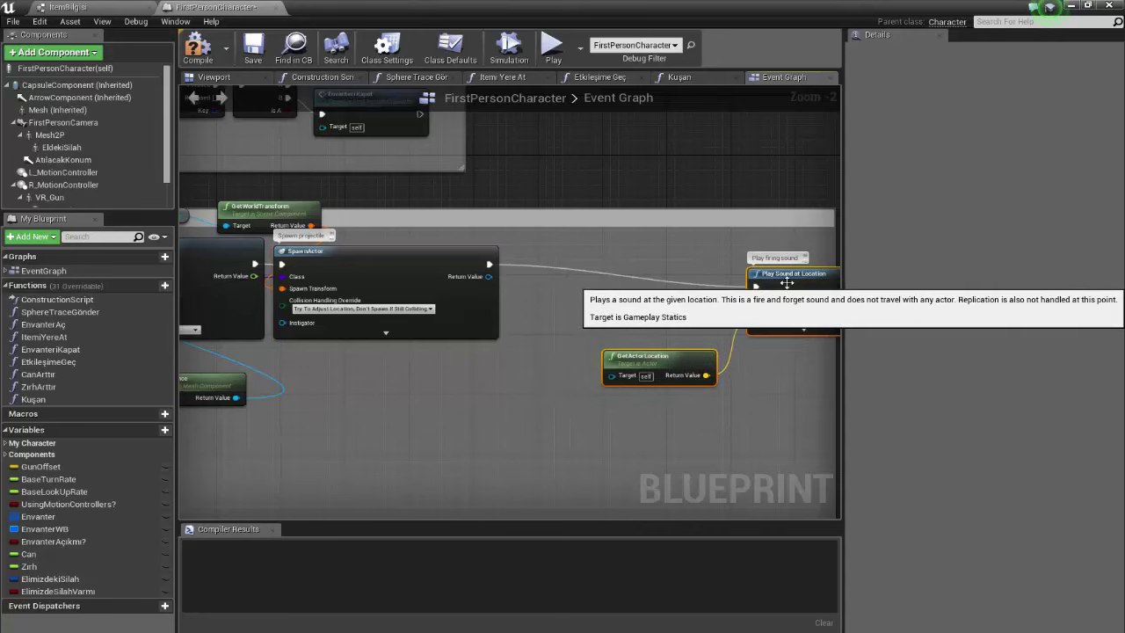
- Add a Spawn Emitter at Location node after SpawnActor
{"action": "left_click_drag", "start_coordinate": [489, 265], "coordinate": [557, 270]}
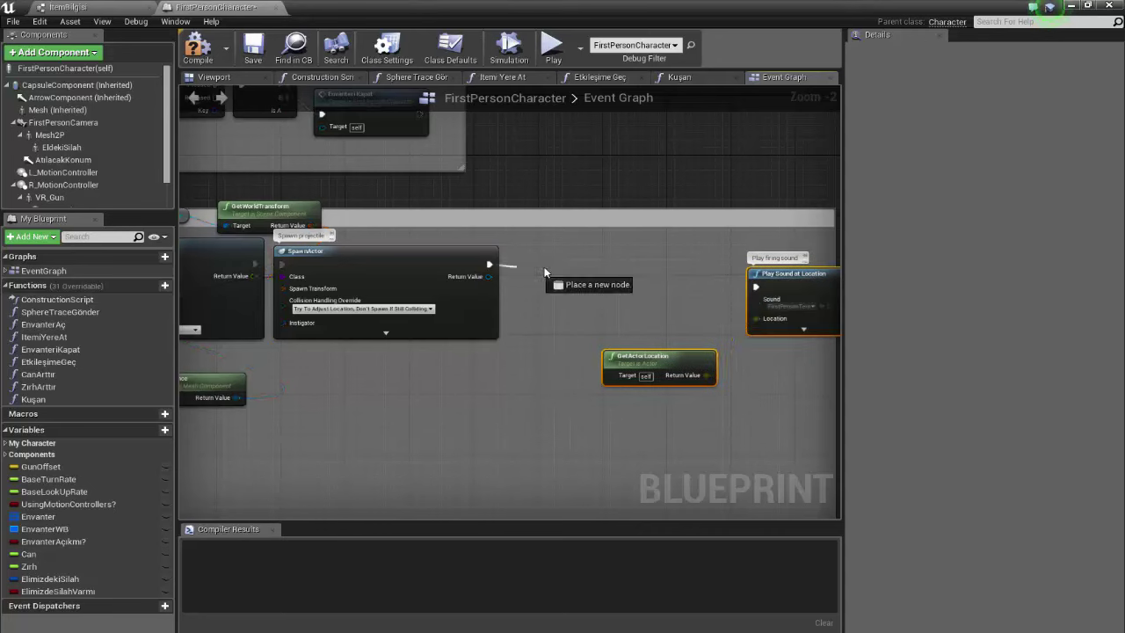
{"action": "type", "text": "spawnemitt"}
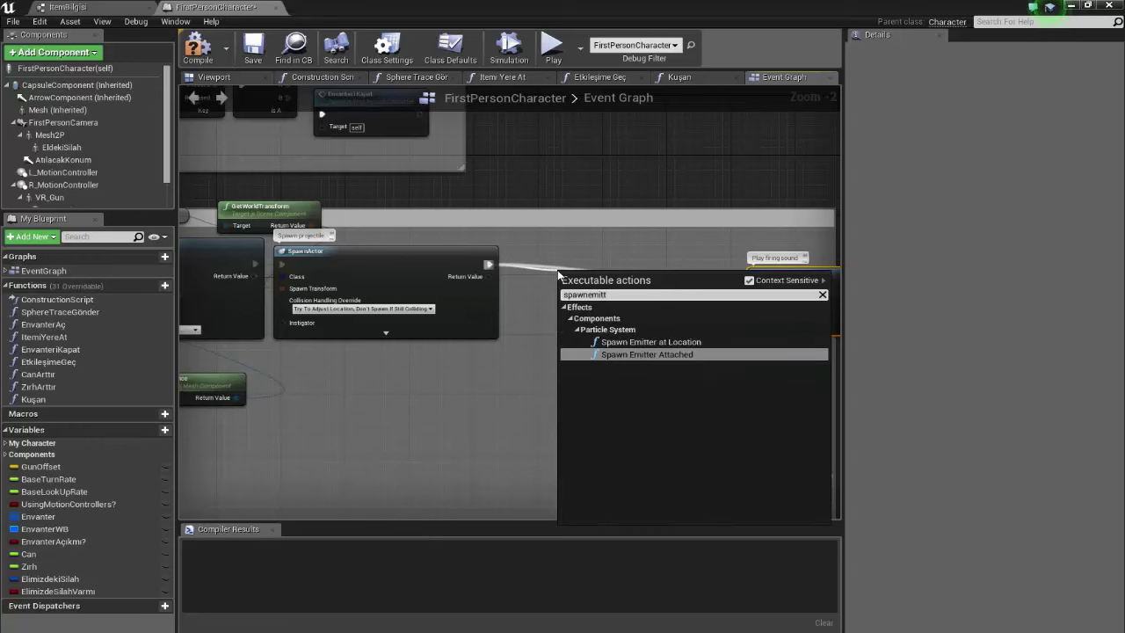
{"action": "key", "text": "Up"}
{"action": "key", "text": "Return"}
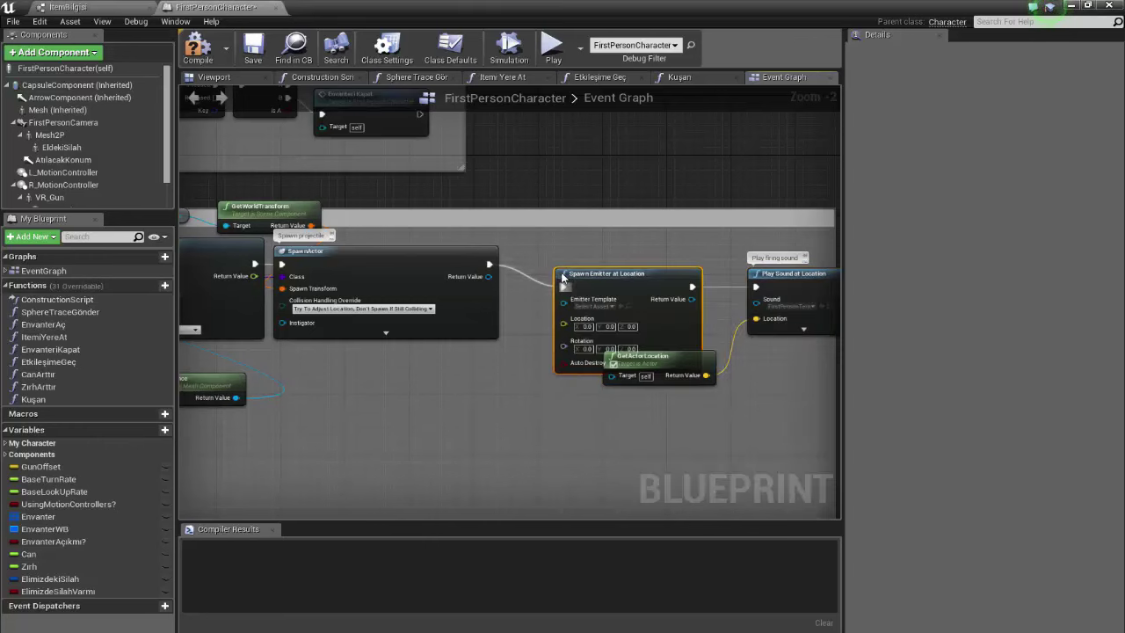
{"action": "mouse_move", "coordinate": [607, 274]}
{"action": "left_mouse_down"}
{"action": "mouse_move", "coordinate": [604, 245]}
{"action": "mouse_move", "coordinate": [590, 254]}
{"action": "left_mouse_up"}
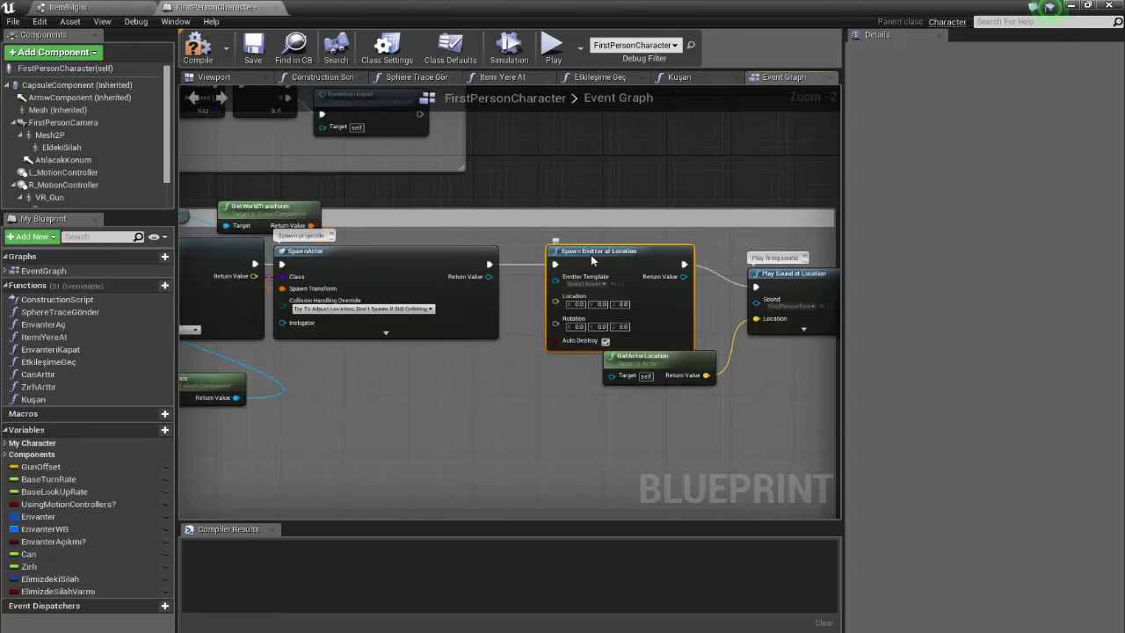
- Open SK_FPGun_Skeleton from Content > FirstPerson > FPWeapon > Mesh
{"action": "left_click", "coordinate": [1071, 9]}
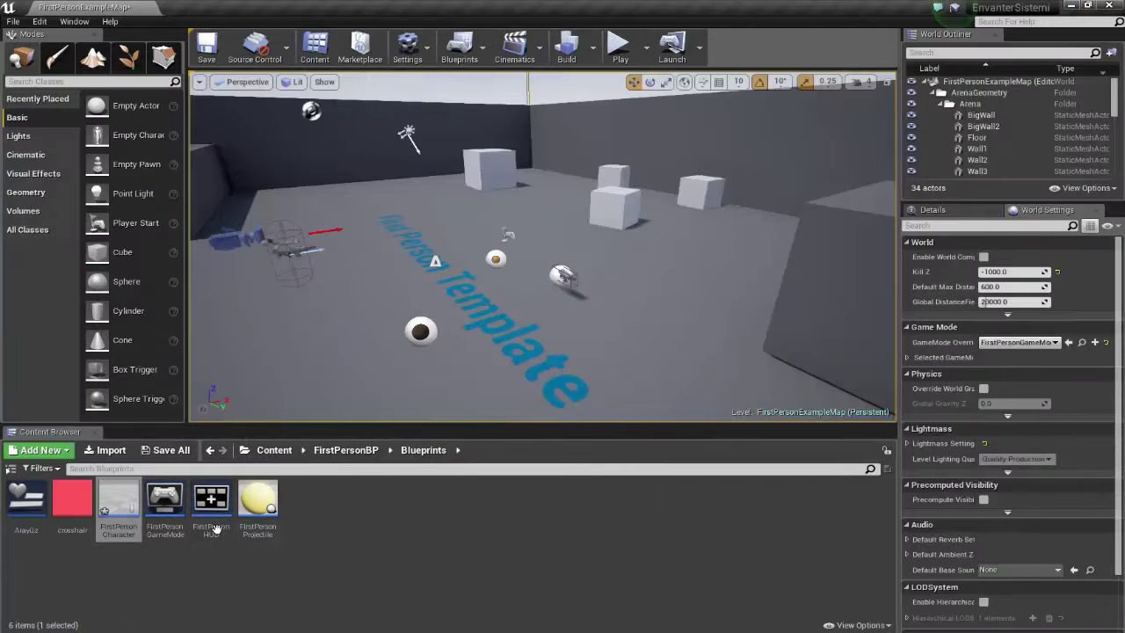
{"action": "left_click", "coordinate": [278, 451]}
{"action": "double_click", "coordinate": [78, 508]}
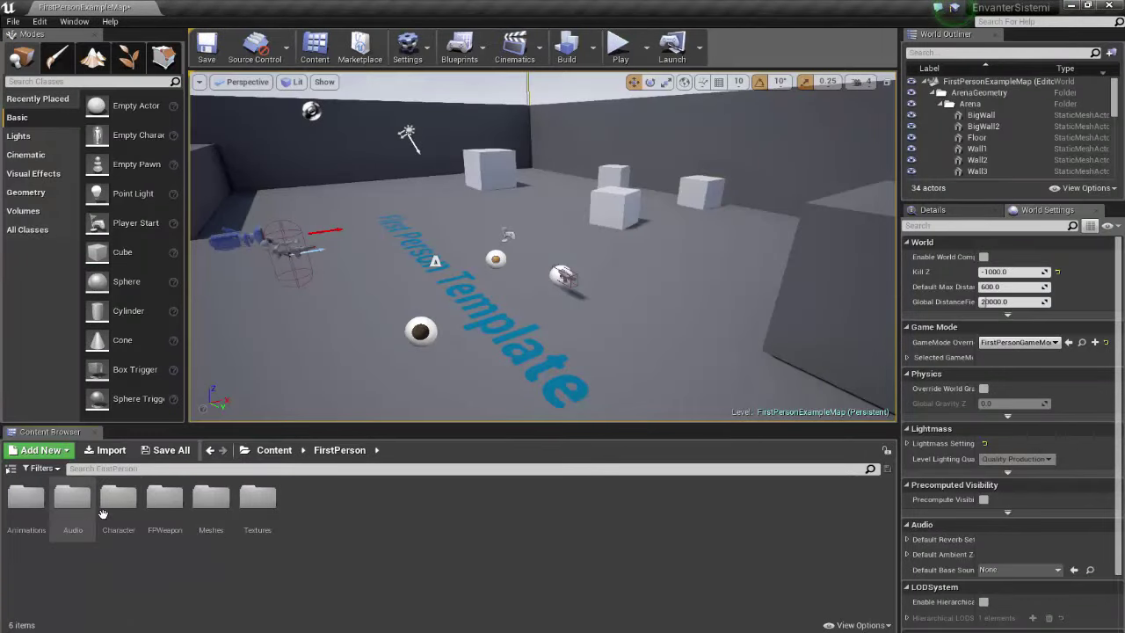
{"action": "double_click", "coordinate": [165, 498]}
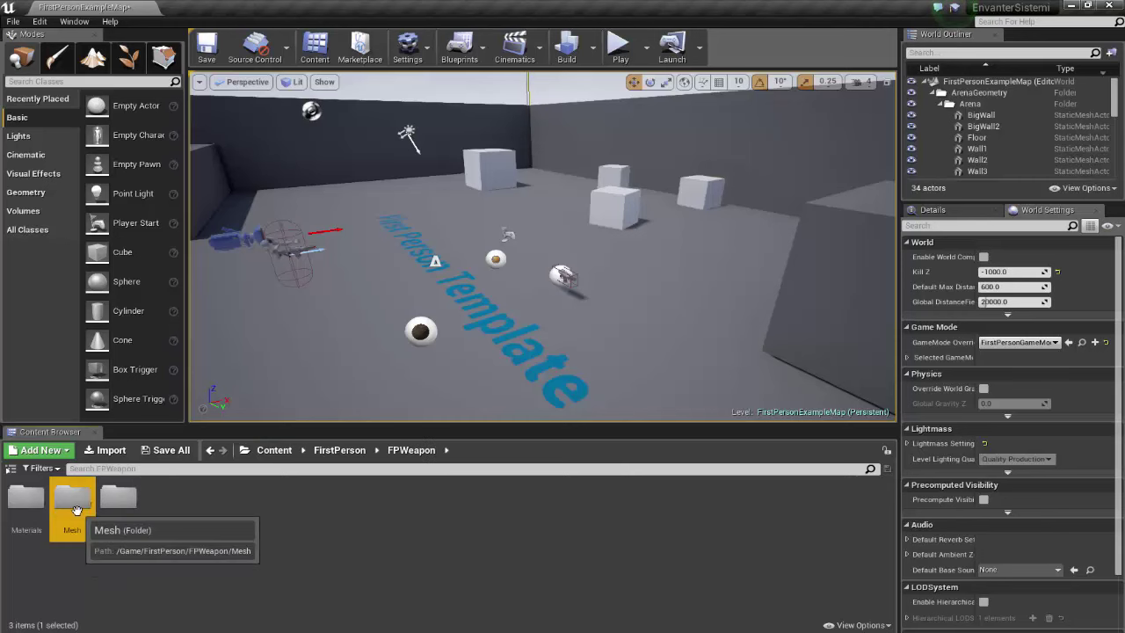
{"action": "double_click", "coordinate": [72, 498]}
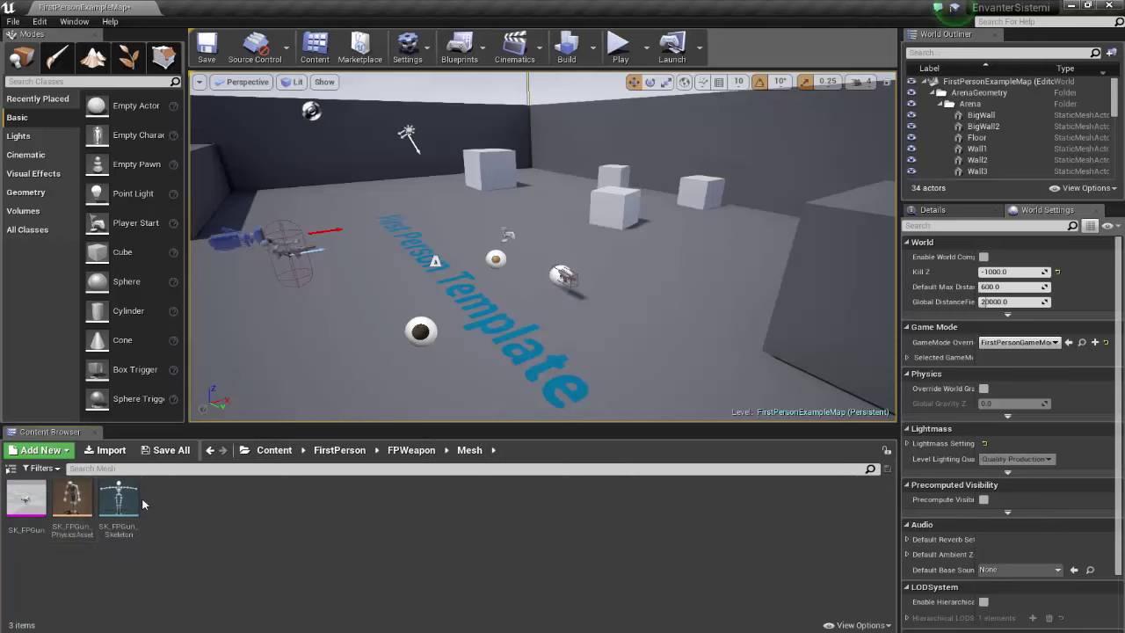
{"action": "double_click", "coordinate": [134, 499]}
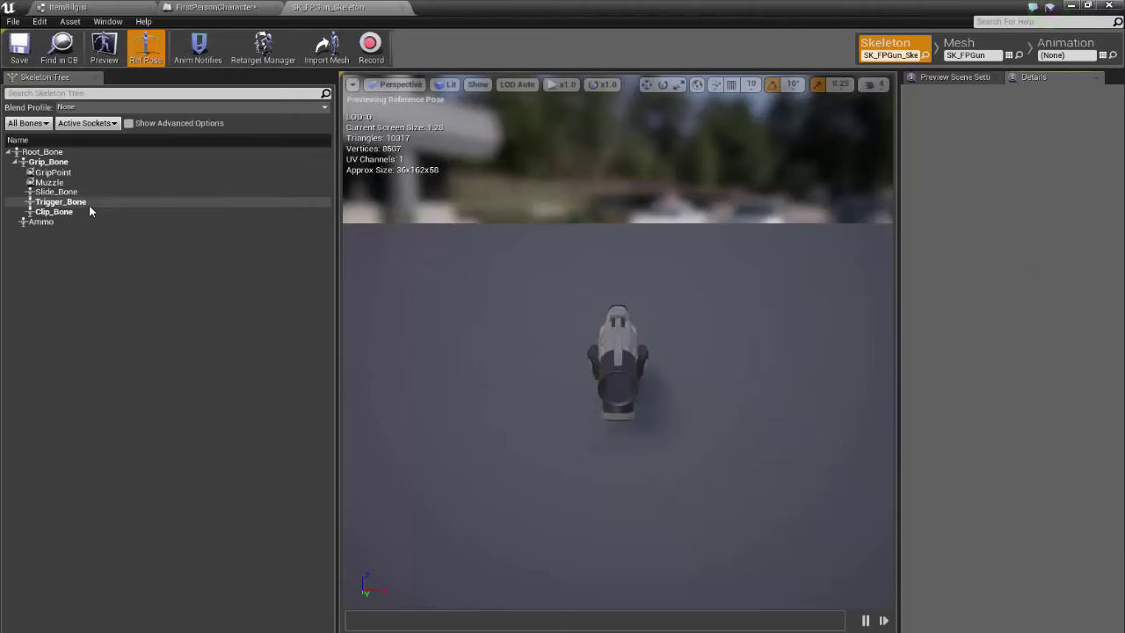
- Move the Muzzle socket forward to the barrel tip, Relative Location X 60.14
{"action": "left_click", "coordinate": [49, 182]}
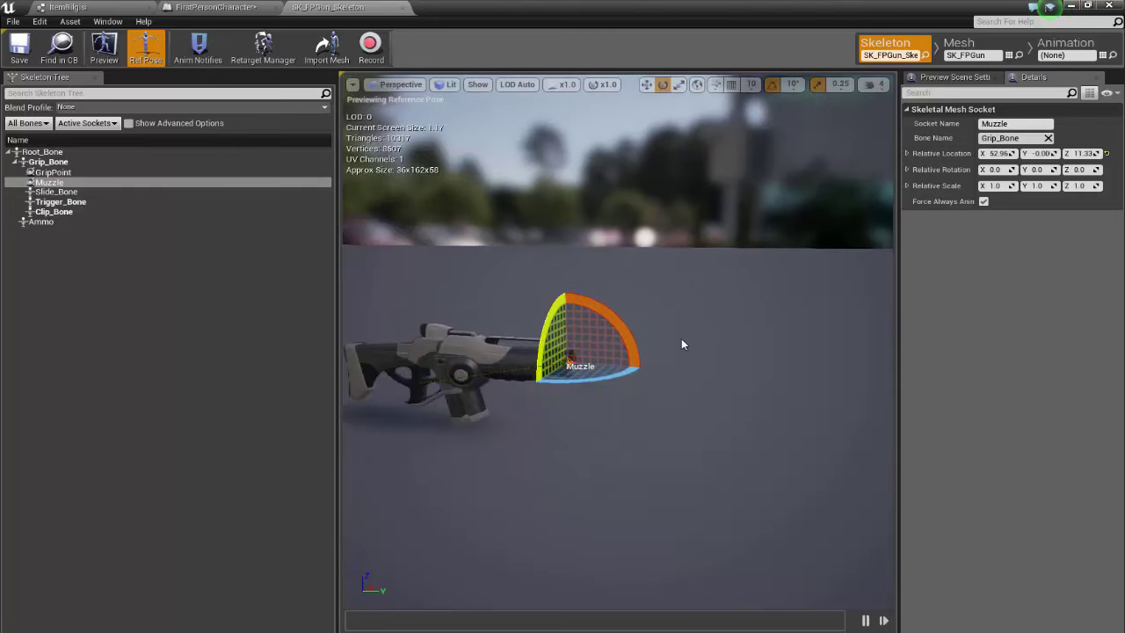
{"action": "right_click_drag", "start_coordinate": [683, 343], "coordinate": [699, 344]}
{"action": "key", "text": "r"}
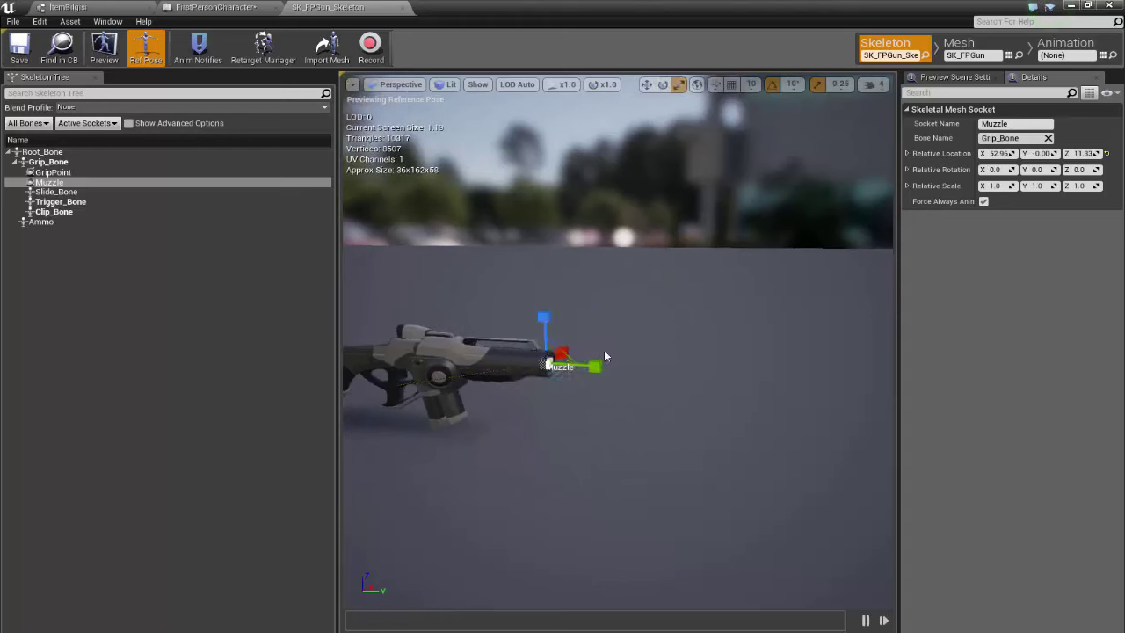
{"action": "key", "text": "w"}
{"action": "left_click_drag", "start_coordinate": [588, 364], "coordinate": [594, 366]}
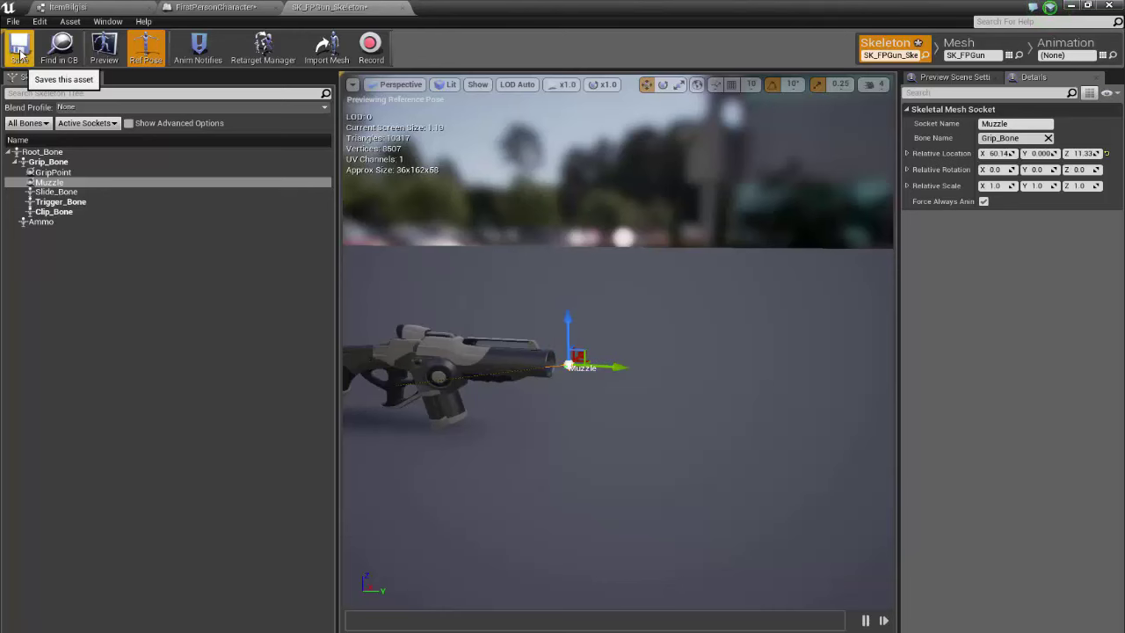
- Delete the accidentally added Root_BoneSocket, reselect Muzzle, and save the skeleton
{"action": "left_click", "coordinate": [44, 152]}
{"action": "right_click", "coordinate": [48, 153]}
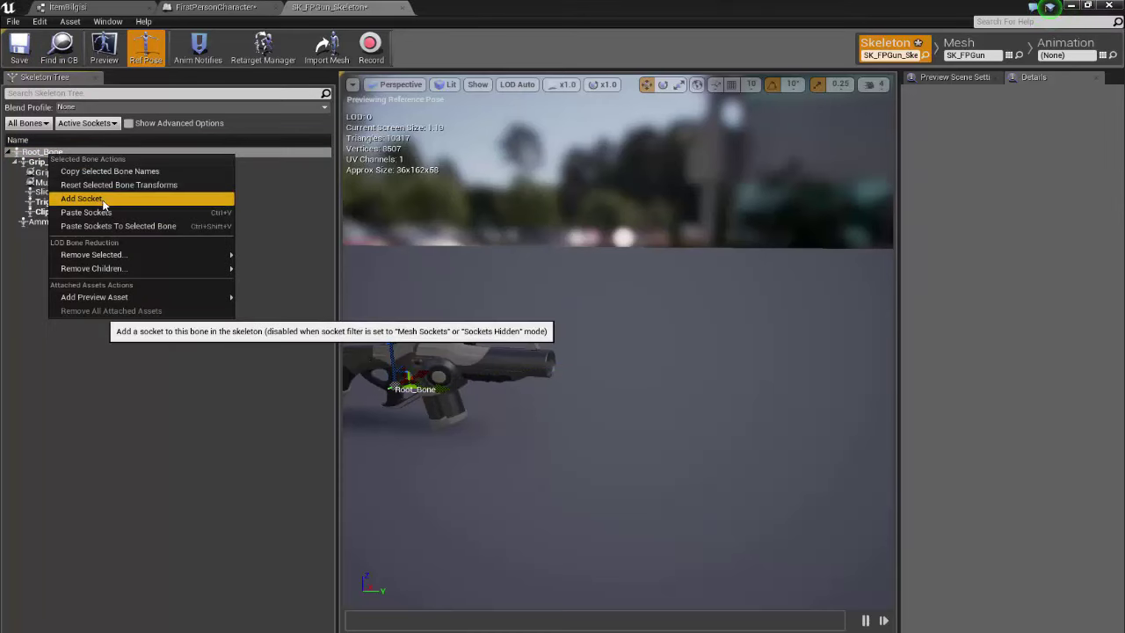
{"action": "left_click", "coordinate": [104, 200]}
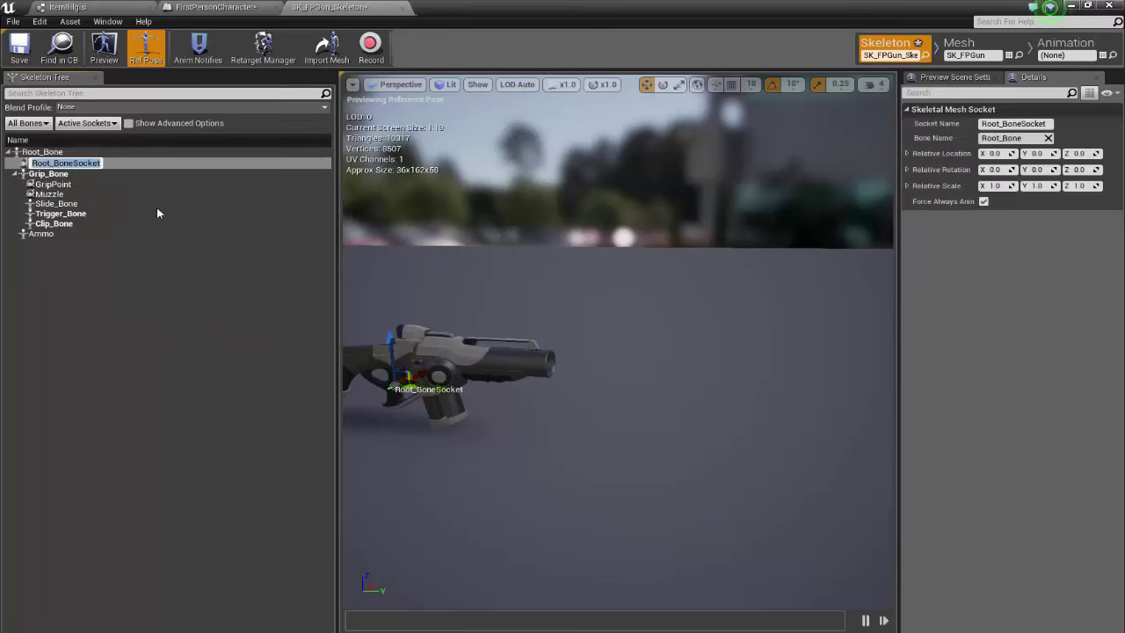
{"action": "left_click", "coordinate": [12, 163]}
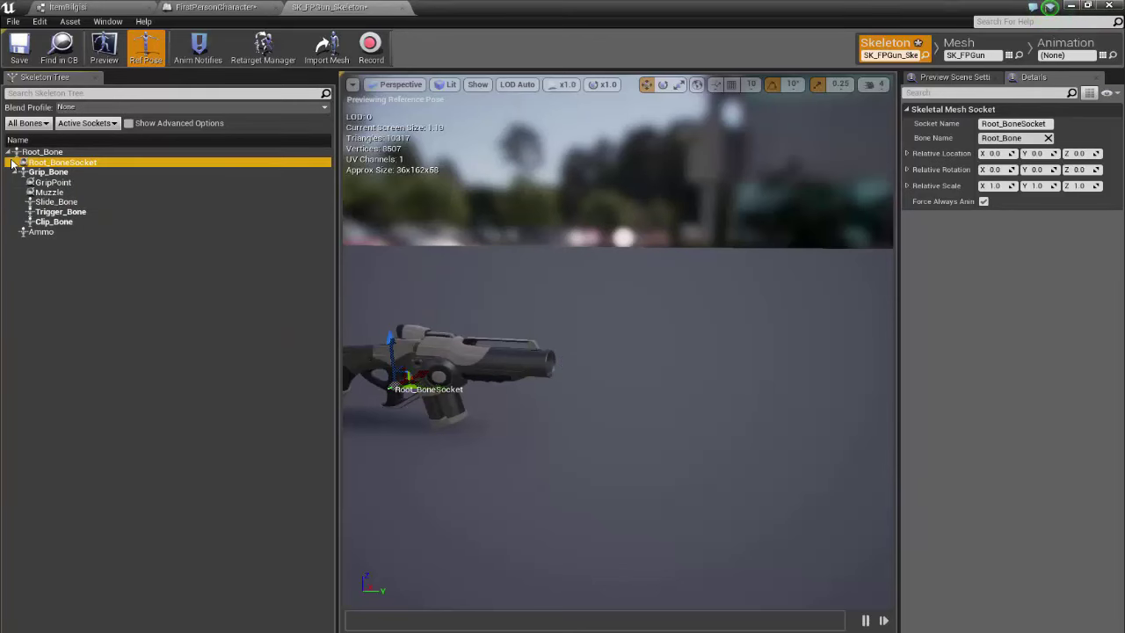
{"action": "key", "text": "Delete"}
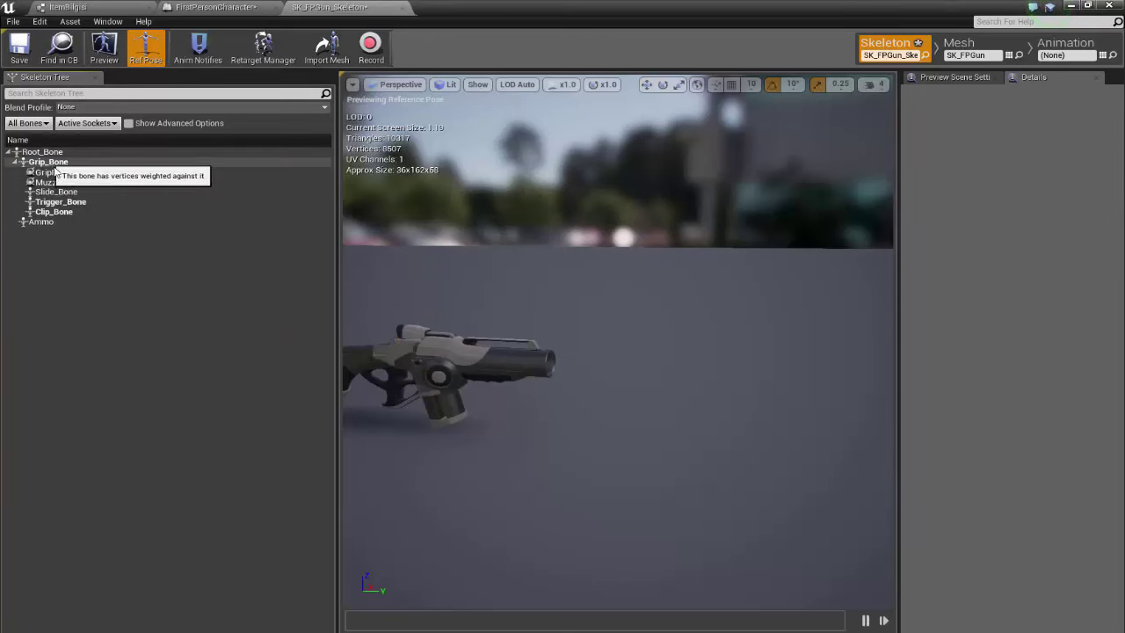
{"action": "left_click", "coordinate": [62, 183]}
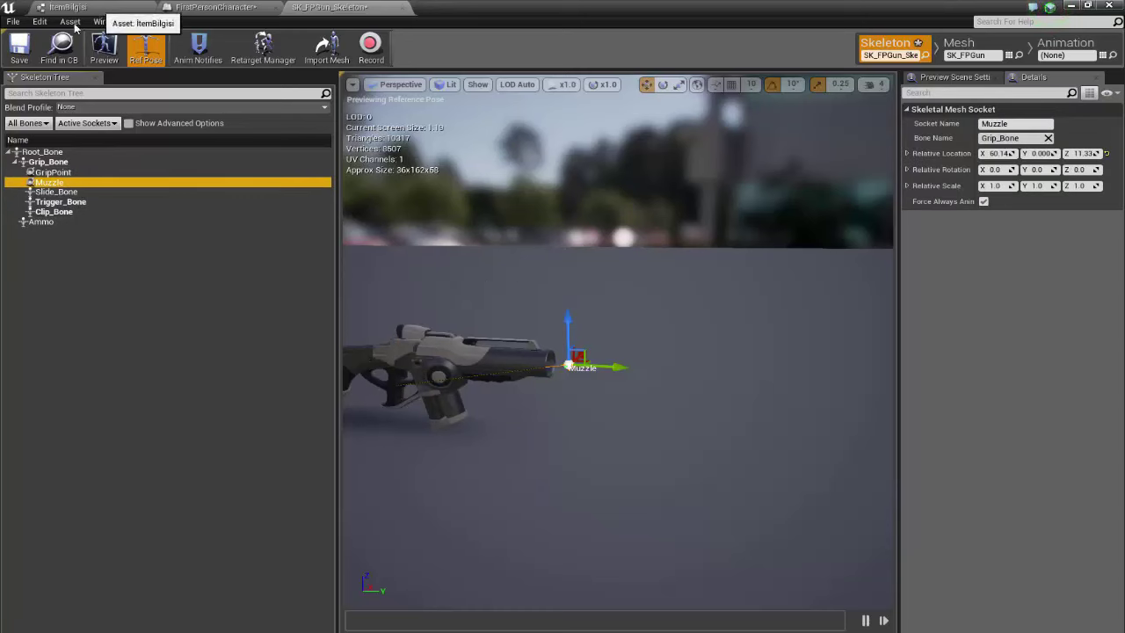
{"action": "left_click", "coordinate": [19, 46]}
- Back in FirstPersonCharacter's graph, wire Çıkacak Partikül into the emitter's template
{"action": "left_click", "coordinate": [210, 7]}
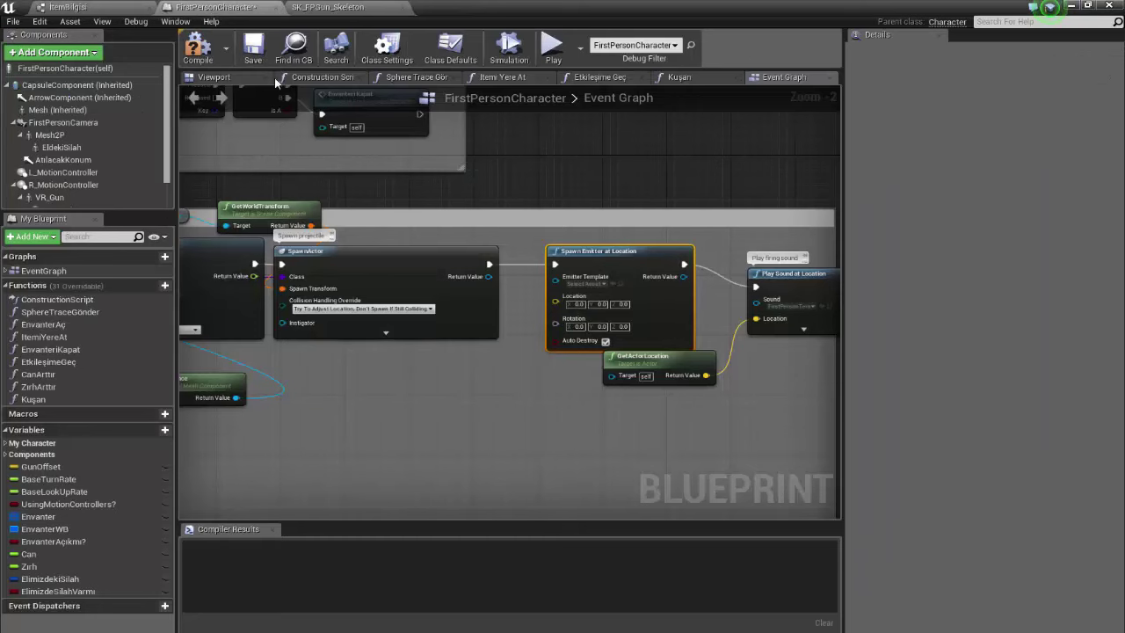
{"action": "mouse_move", "coordinate": [398, 225]}
{"action": "right_mouse_down"}
{"action": "mouse_move", "coordinate": [458, 186]}
{"action": "mouse_move", "coordinate": [404, 175]}
{"action": "right_mouse_up"}
{"action": "mouse_move", "coordinate": [483, 233]}
{"action": "left_mouse_down"}
{"action": "mouse_move", "coordinate": [189, 349]}
{"action": "mouse_move", "coordinate": [239, 461]}
{"action": "left_mouse_up"}
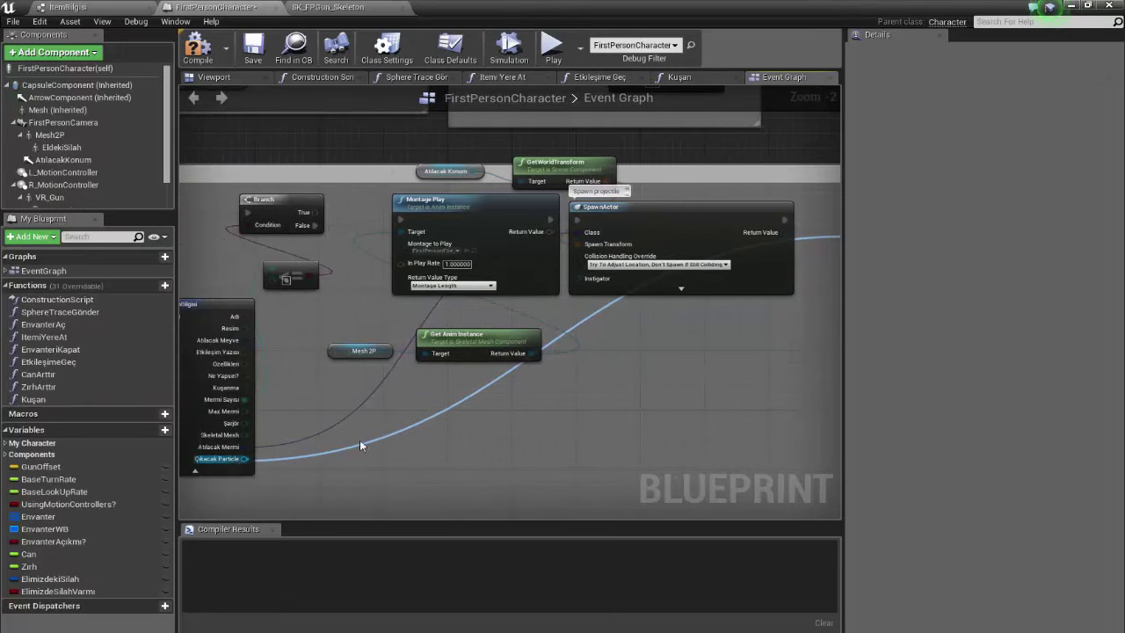
{"action": "right_click_drag", "start_coordinate": [350, 404], "coordinate": [207, 437]}
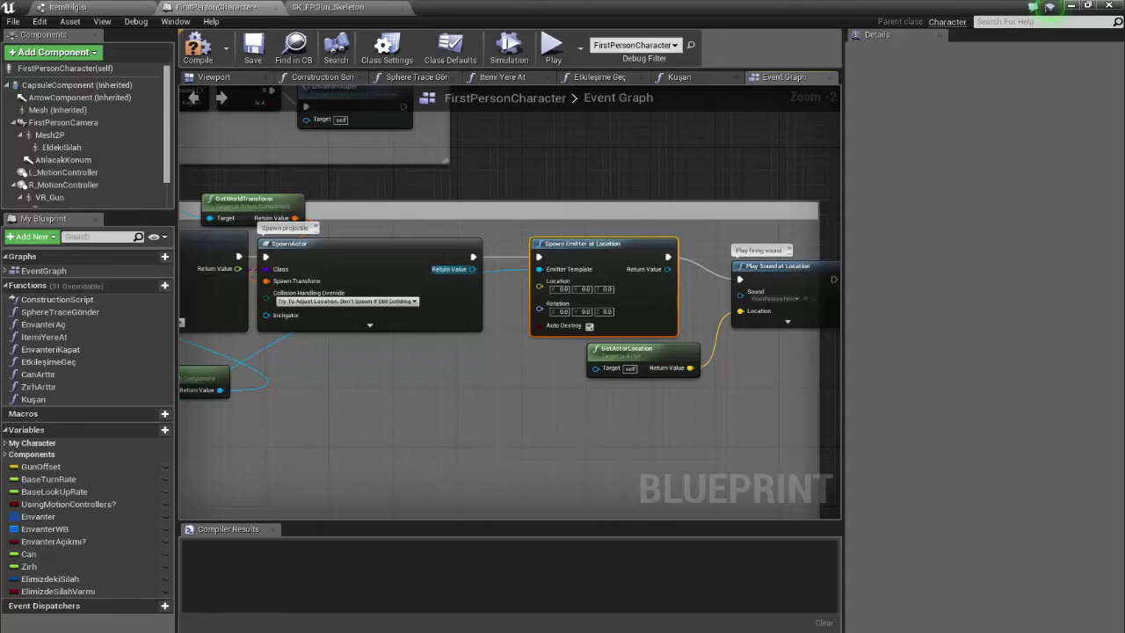
{"action": "right_click_drag", "start_coordinate": [512, 298], "coordinate": [484, 285]}
- Add a Get Socket Location node for EldekiSilah as the emitter's location
{"action": "left_click_drag", "start_coordinate": [512, 274], "coordinate": [437, 380]}
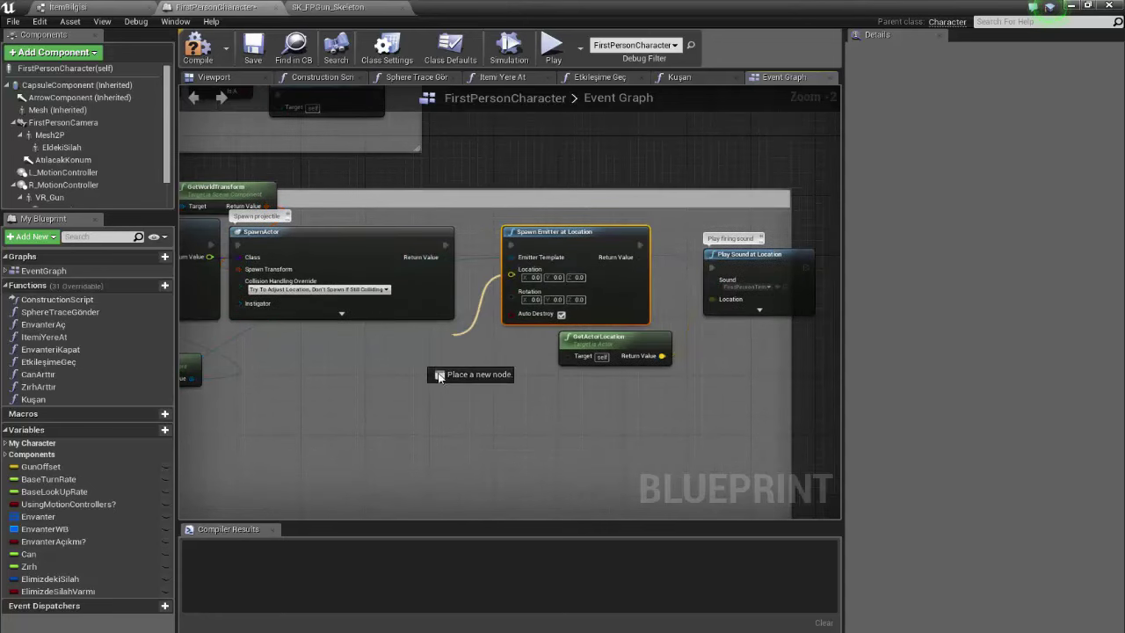
{"action": "type", "text": "getsocket"}
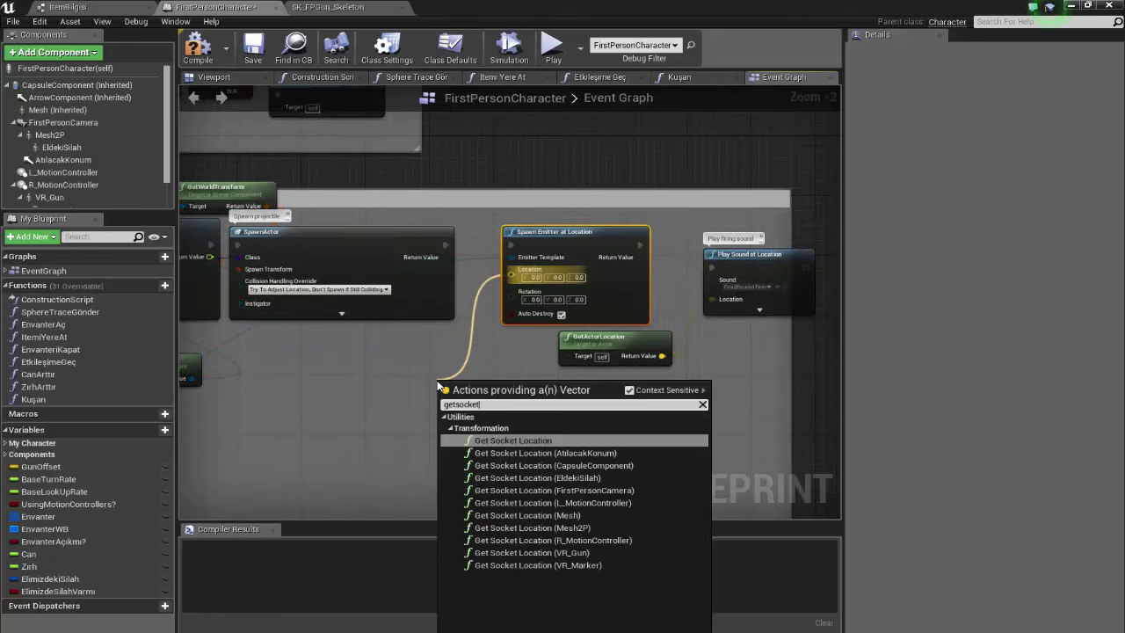
{"action": "key", "text": "Down"}
{"action": "key", "text": "Down"}
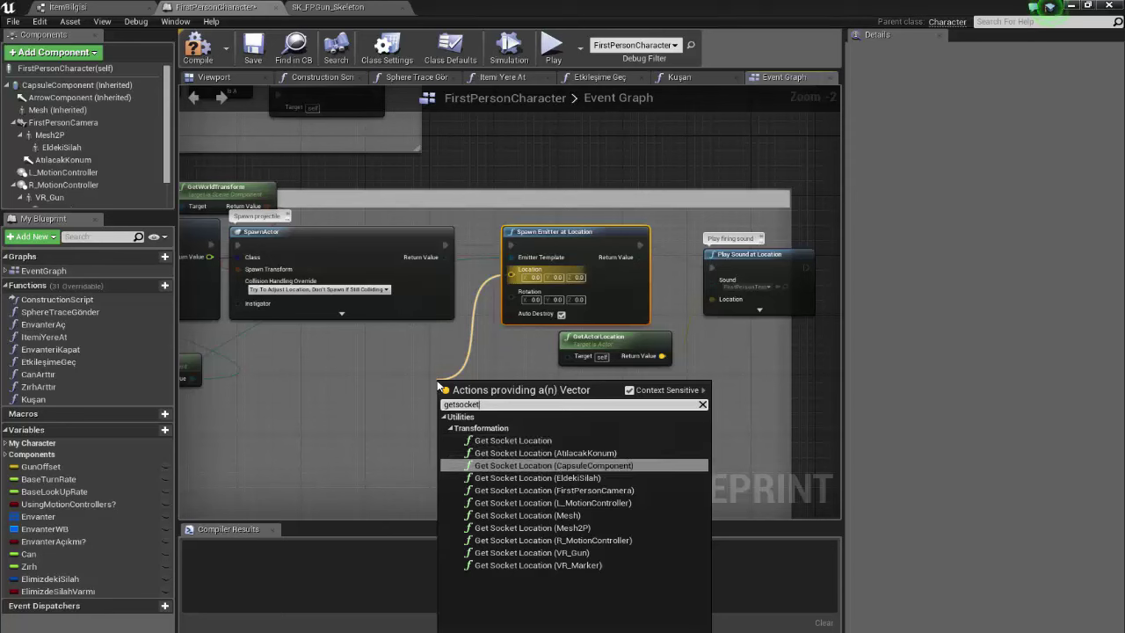
{"action": "key", "text": "Down"}
{"action": "key", "text": "Return"}
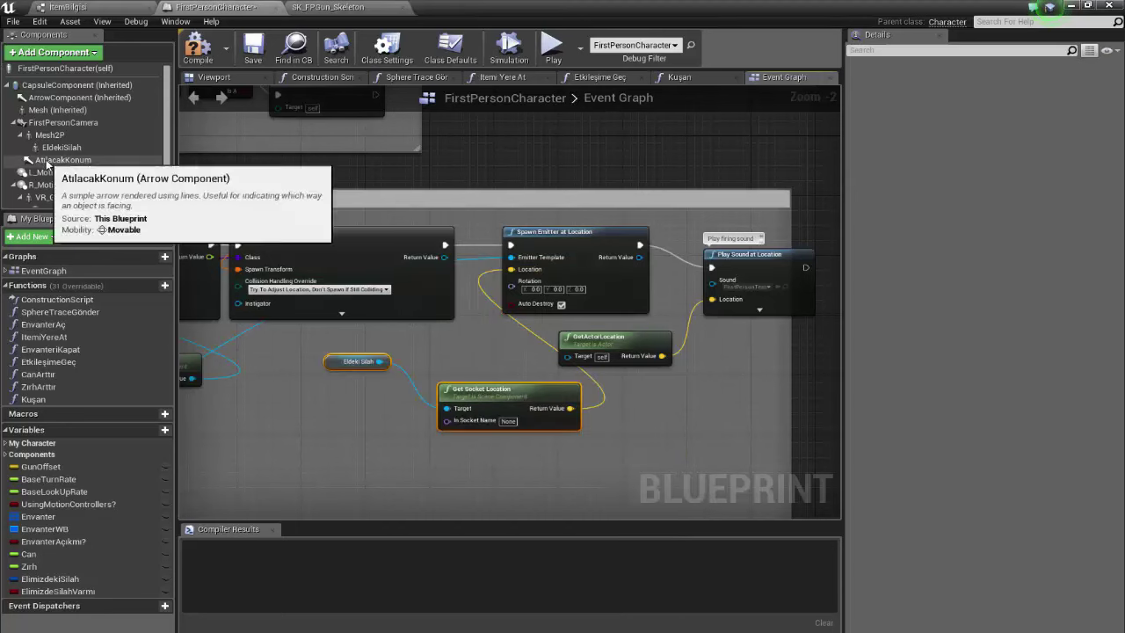
{"action": "mouse_move", "coordinate": [461, 390]}
{"action": "left_mouse_down"}
{"action": "mouse_move", "coordinate": [422, 368]}
{"action": "mouse_move", "coordinate": [423, 342]}
{"action": "left_mouse_up"}
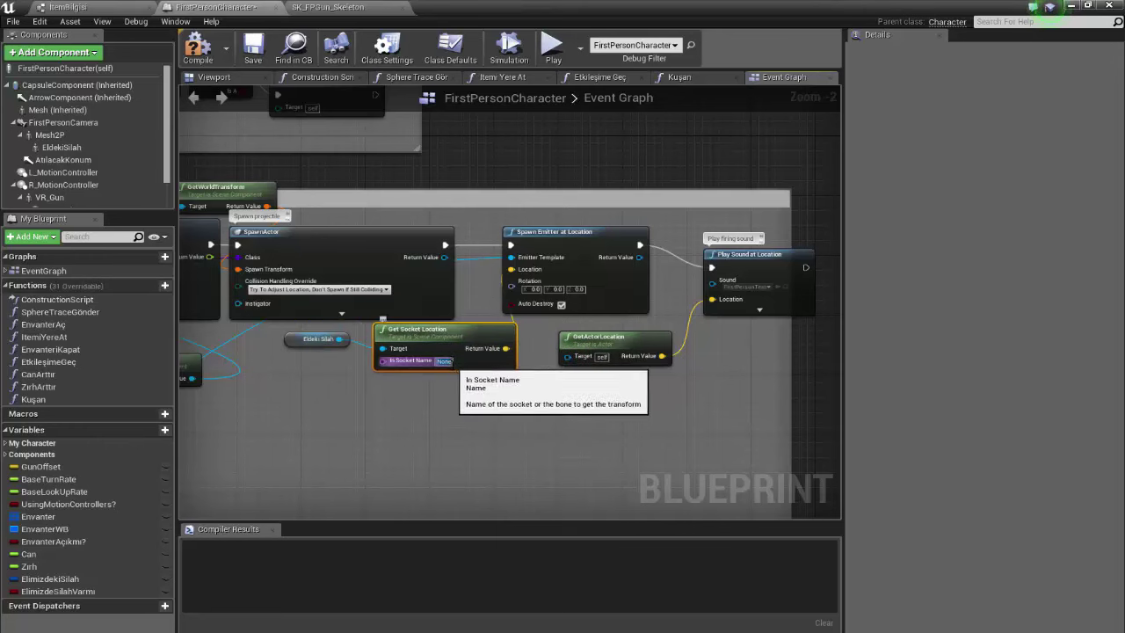
- Set the socket name to Muzzle and pan to the firing chain
{"action": "left_click", "coordinate": [444, 362]}
{"action": "type", "text": "Muzzle"}
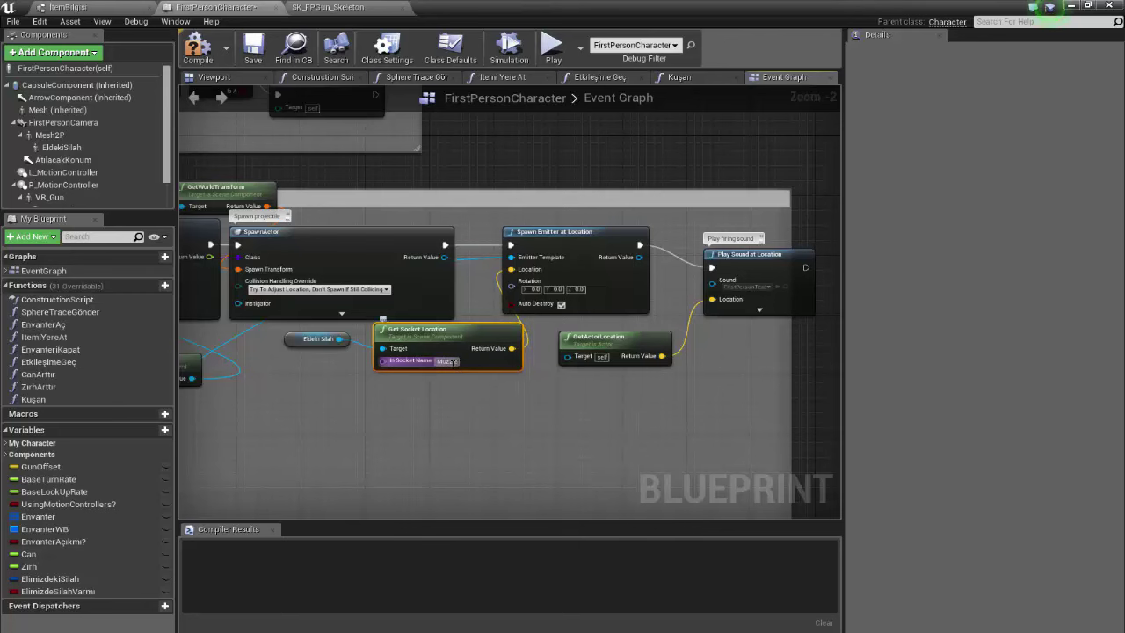
{"action": "key", "text": "Return"}
{"action": "scroll", "coordinate": [434, 362], "scroll_direction": "up", "scroll_amount": 2}
{"action": "scroll", "coordinate": [433, 362], "scroll_direction": "down", "scroll_amount": 2}
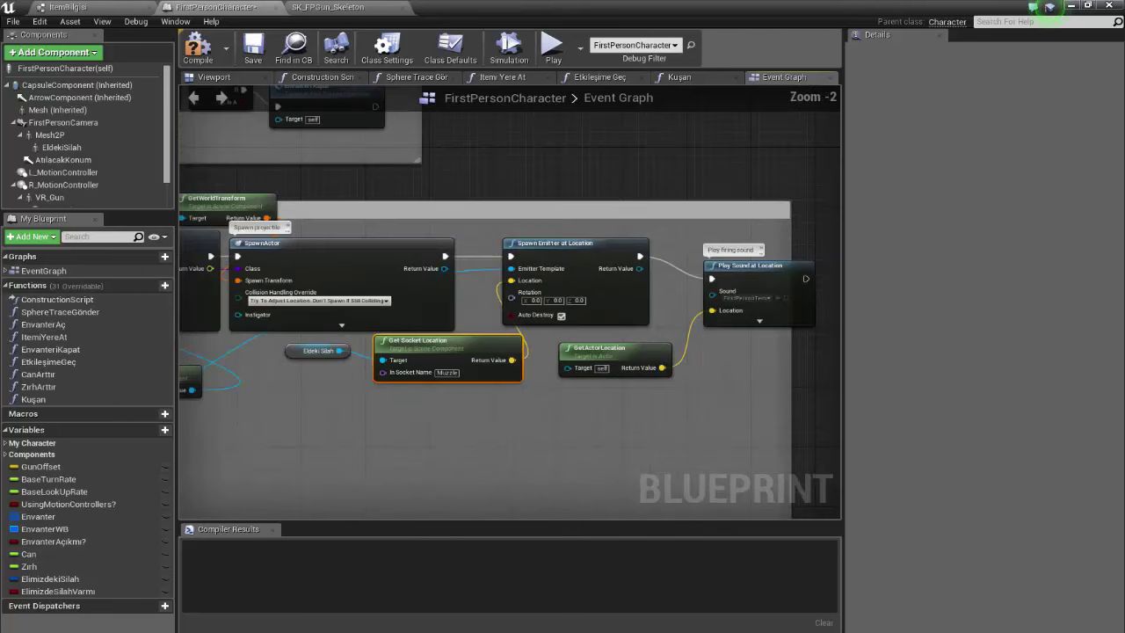
{"action": "right_click_drag", "start_coordinate": [496, 378], "coordinate": [439, 375]}
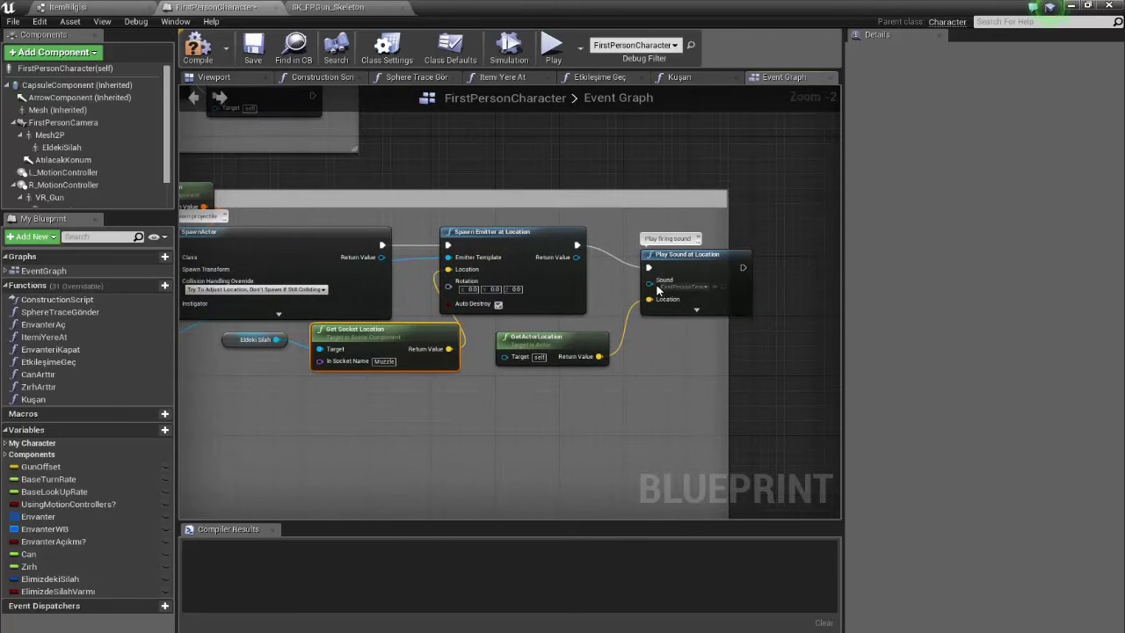
{"action": "right_click_drag", "start_coordinate": [595, 313], "coordinate": [673, 322]}
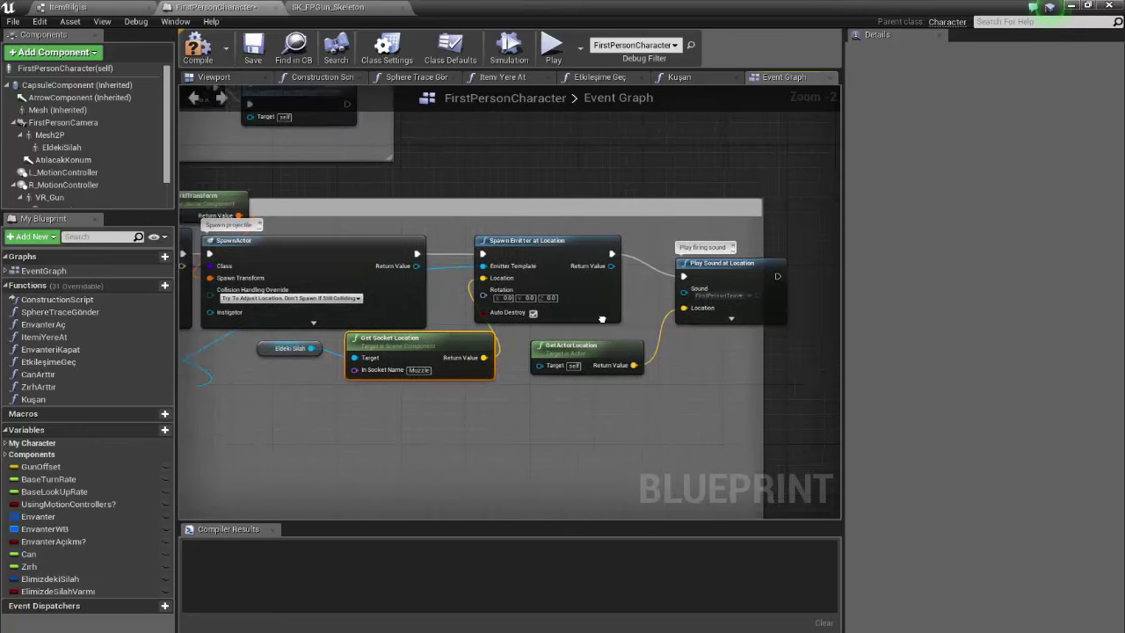
{"action": "scroll", "coordinate": [673, 322], "scroll_direction": "down", "scroll_amount": 1}
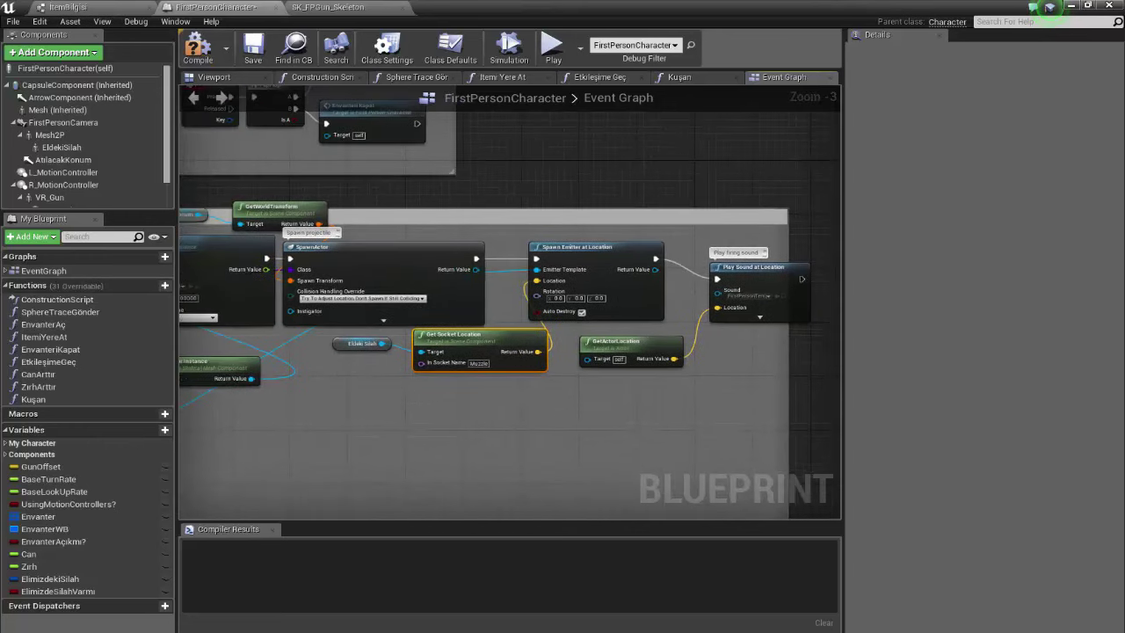
- Break the Play Sound link from Spawn Emitter and move the sound nodes below the chain
{"action": "mouse_move", "coordinate": [354, 368]}
{"action": "right_mouse_down"}
{"action": "mouse_move", "coordinate": [470, 327]}
{"action": "mouse_move", "coordinate": [354, 329]}
{"action": "right_mouse_up"}
{"action": "right_click", "coordinate": [651, 217]}
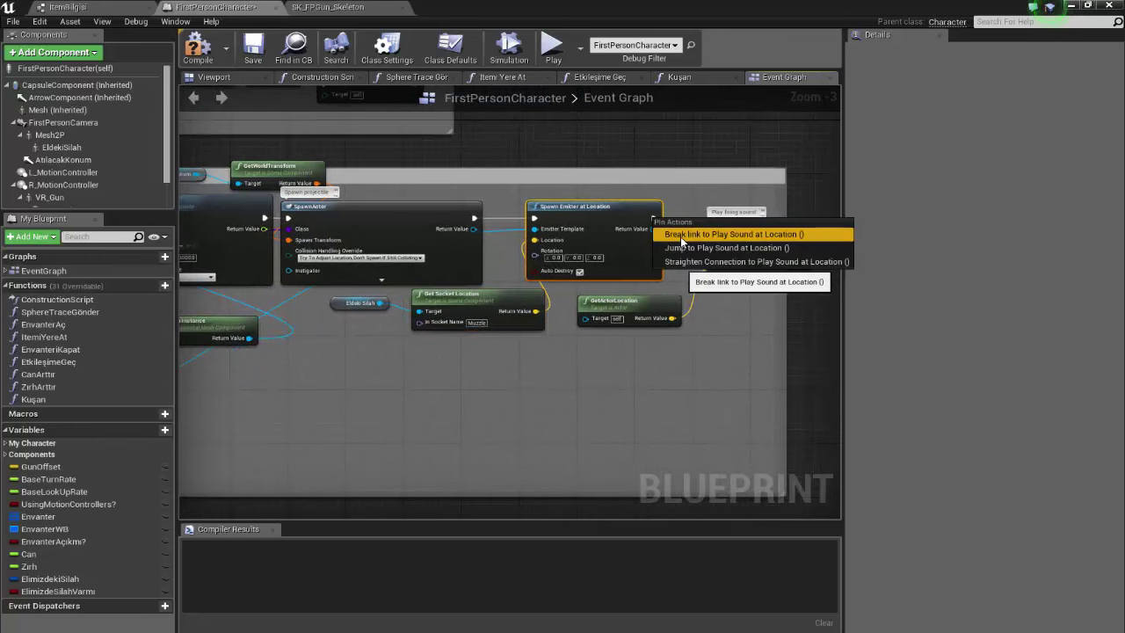
{"action": "mouse_move", "coordinate": [416, 376]}
{"action": "right_mouse_down"}
{"action": "mouse_move", "coordinate": [510, 374]}
{"action": "mouse_move", "coordinate": [577, 352]}
{"action": "right_mouse_up"}
{"action": "scroll", "coordinate": [511, 375], "scroll_direction": "down", "scroll_amount": 1}
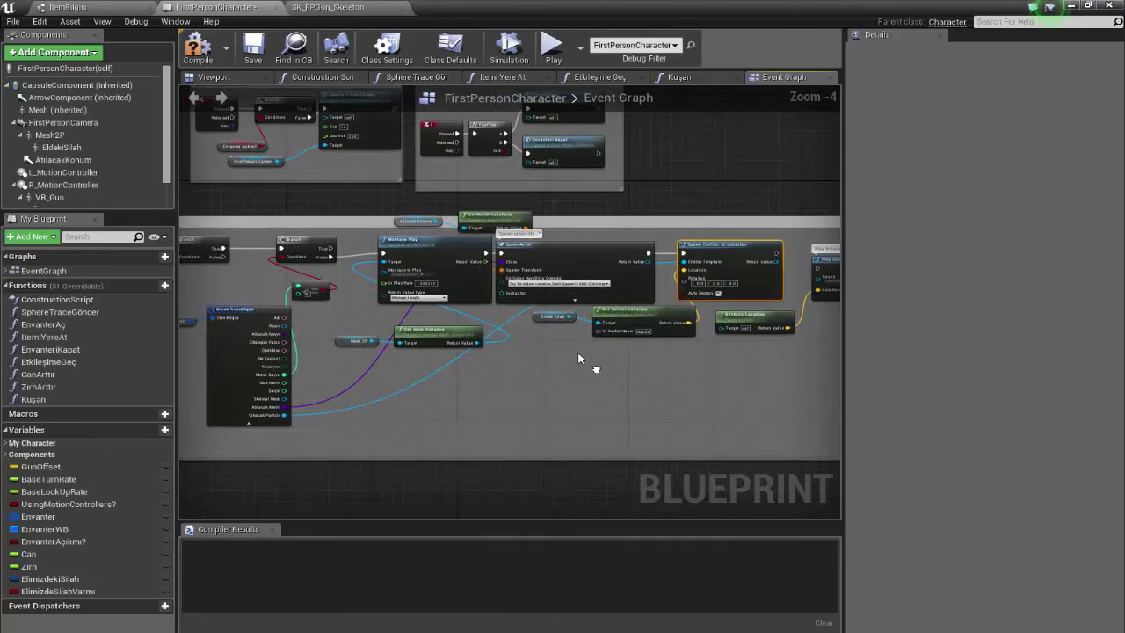
{"action": "scroll", "coordinate": [497, 342], "scroll_direction": "up", "scroll_amount": 1}
{"action": "right_click_drag", "start_coordinate": [712, 309], "coordinate": [342, 311]}
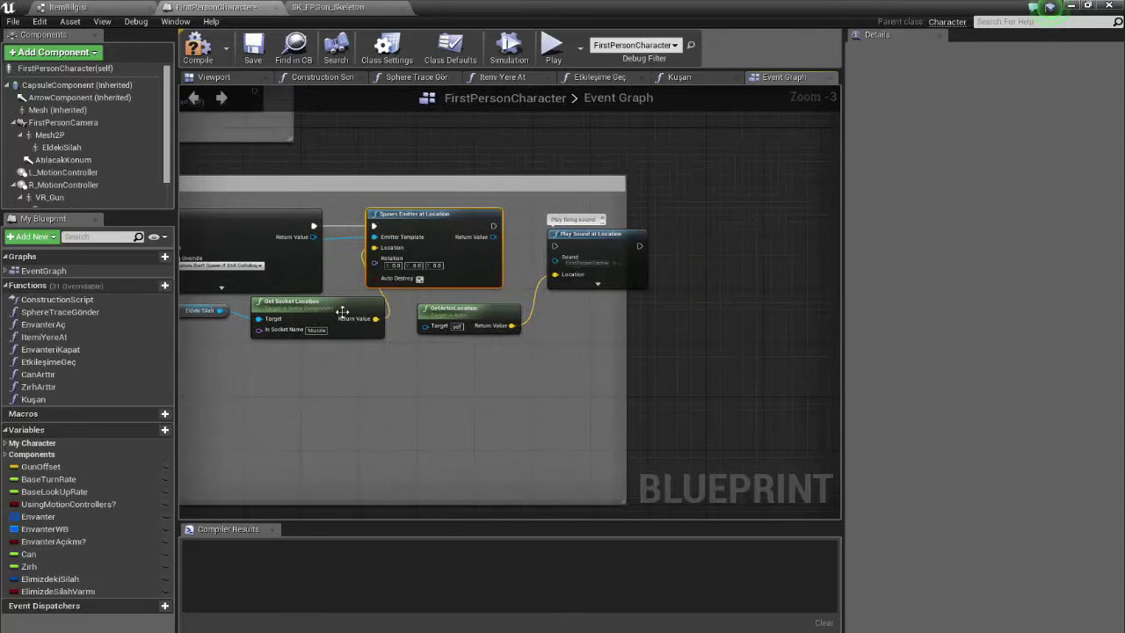
{"action": "left_click_drag", "start_coordinate": [516, 251], "coordinate": [598, 363]}
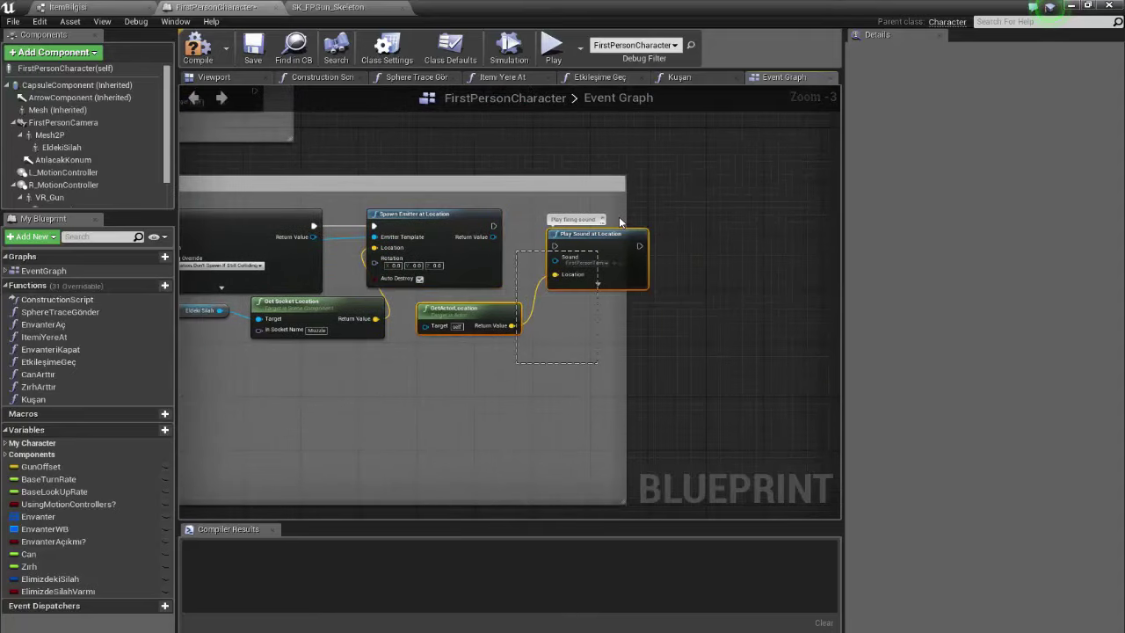
{"action": "left_click_drag", "start_coordinate": [606, 231], "coordinate": [382, 402]}
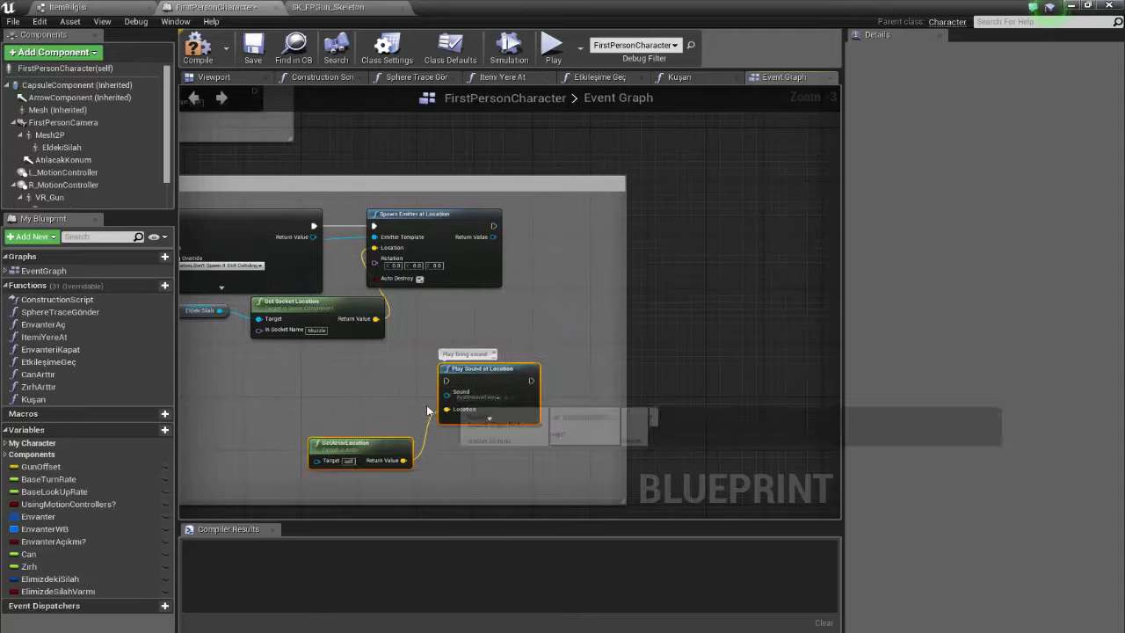
- Add an integer - integer node from Mermi Sayısı and place an ElimizdekiSilah getter
{"action": "scroll", "coordinate": [378, 400], "scroll_direction": "down", "scroll_amount": 1}
{"action": "right_click_drag", "start_coordinate": [378, 399], "coordinate": [532, 373]}
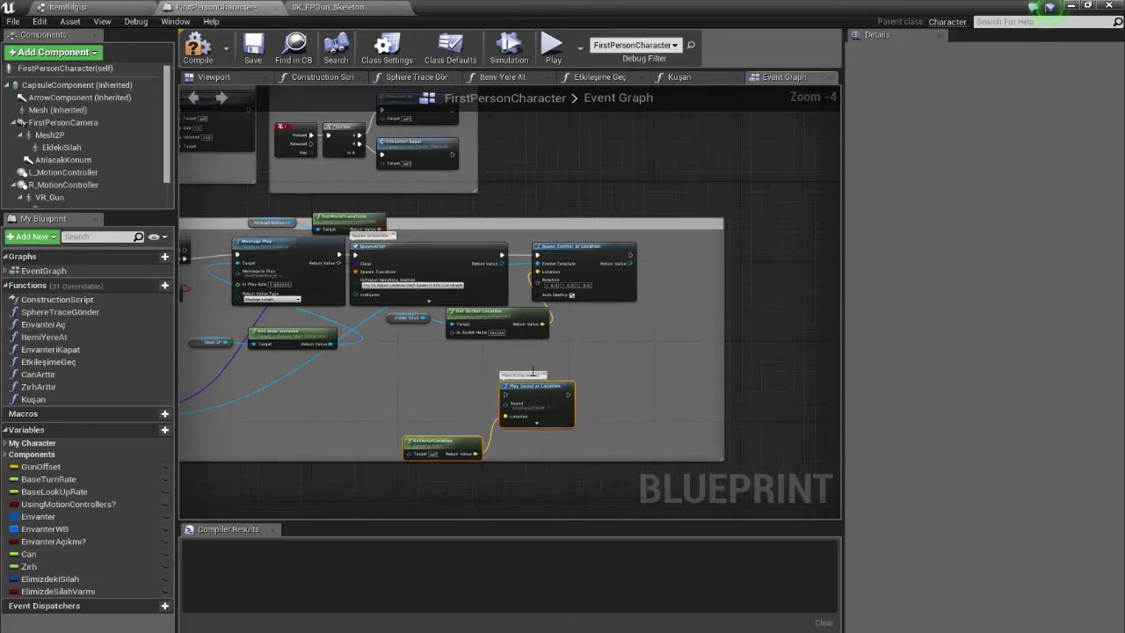
{"action": "scroll", "coordinate": [424, 369], "scroll_direction": "down", "scroll_amount": 1}
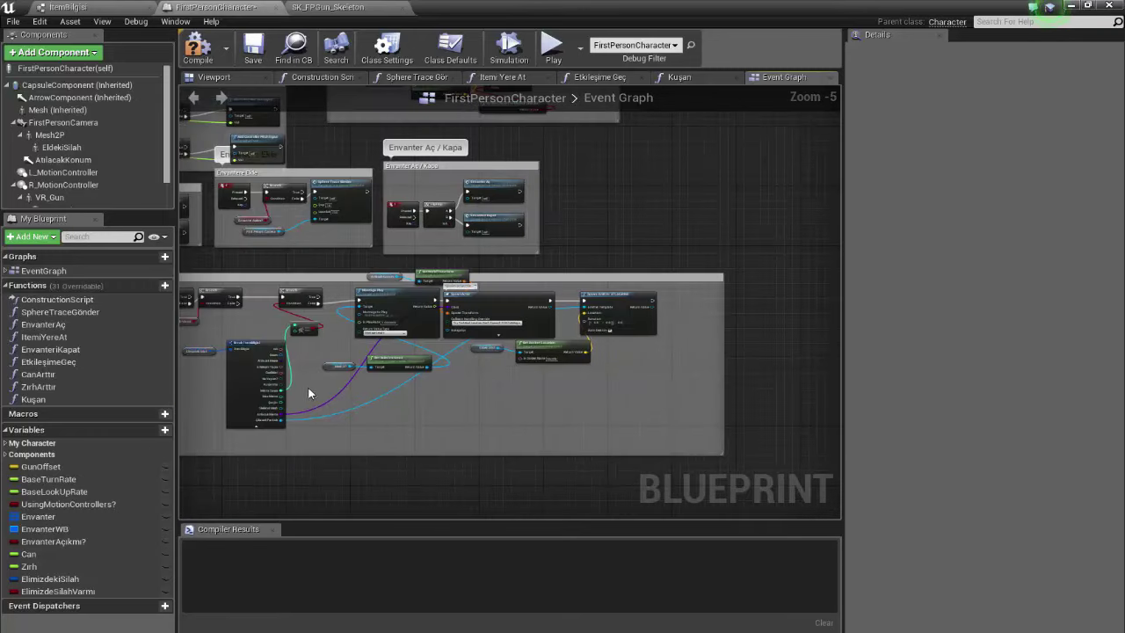
{"action": "scroll", "coordinate": [283, 408], "scroll_direction": "up", "scroll_amount": 1}
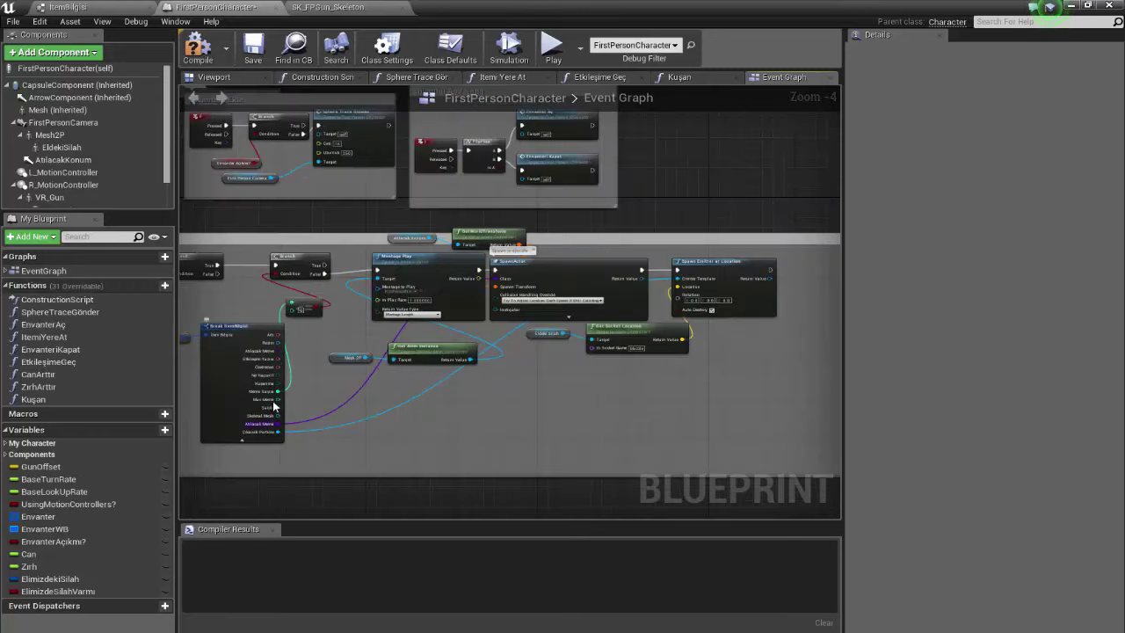
{"action": "left_click_drag", "start_coordinate": [277, 391], "coordinate": [768, 341]}
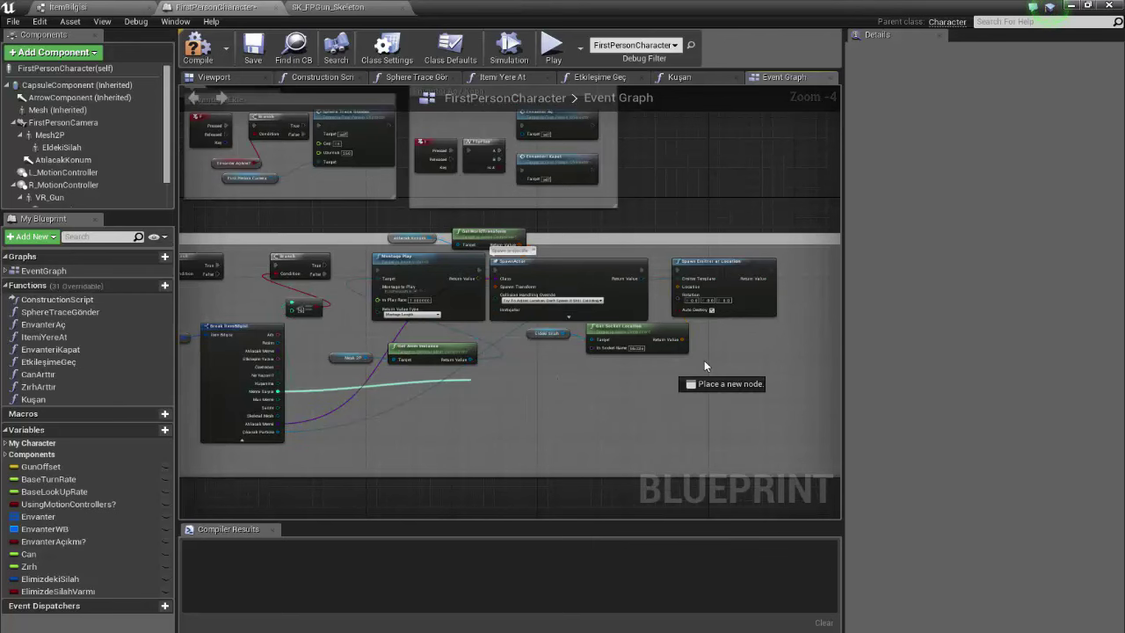
{"action": "type", "text": "integer"}
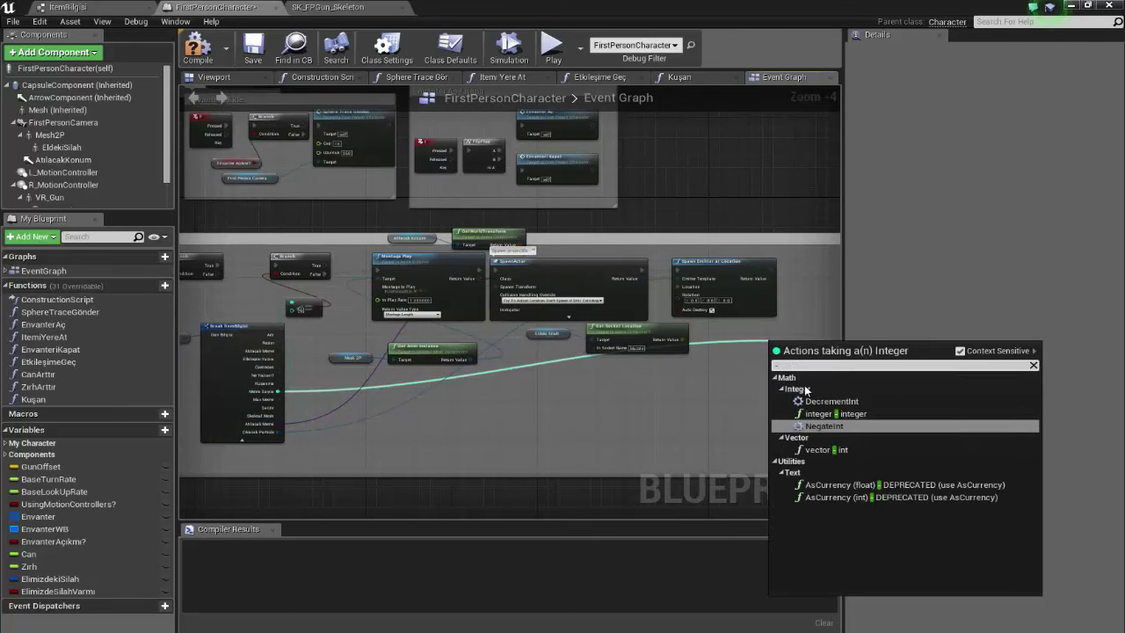
{"action": "left_click", "coordinate": [824, 398]}
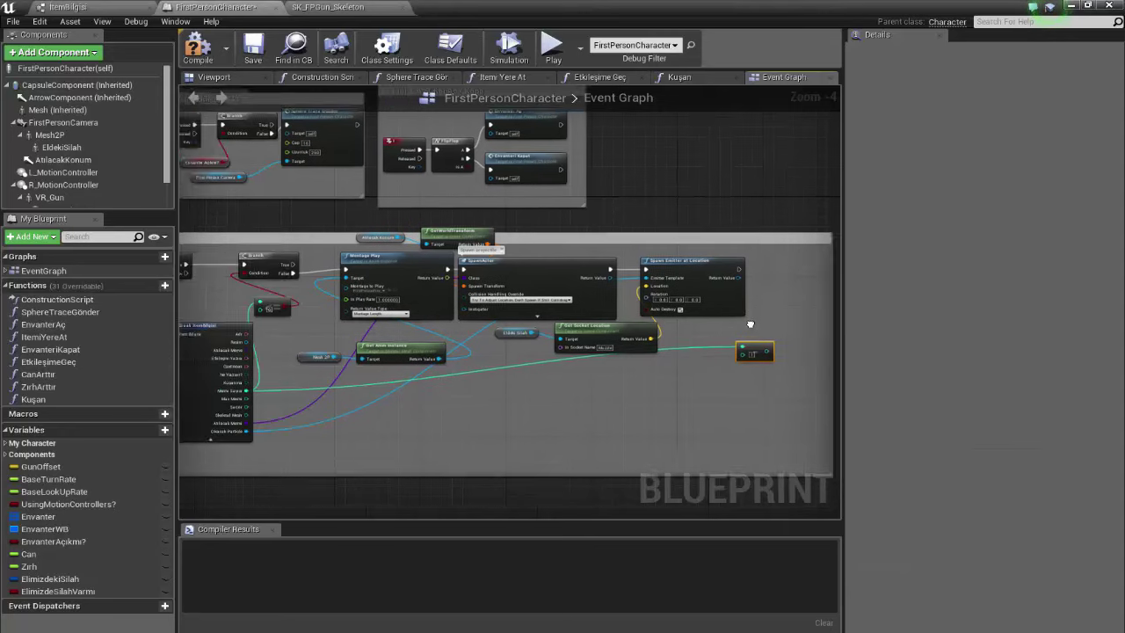
{"action": "scroll", "coordinate": [781, 323], "scroll_direction": "up", "scroll_amount": 2}
{"action": "scroll", "coordinate": [585, 362], "scroll_direction": "down", "scroll_amount": 1}
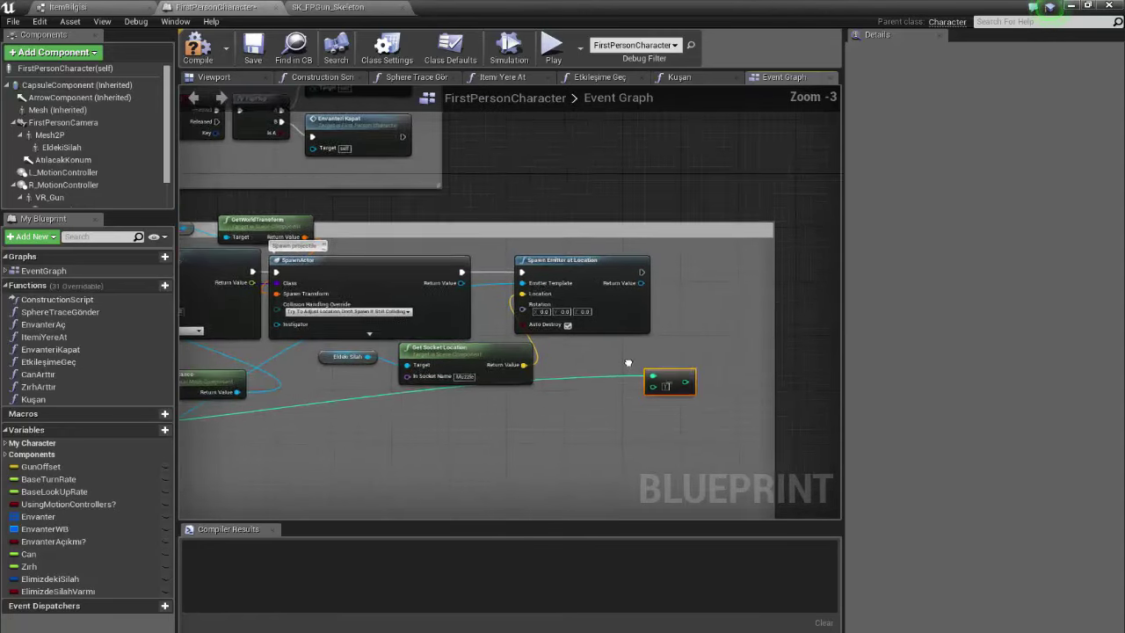
{"action": "right_click_drag", "start_coordinate": [585, 362], "coordinate": [619, 364]}
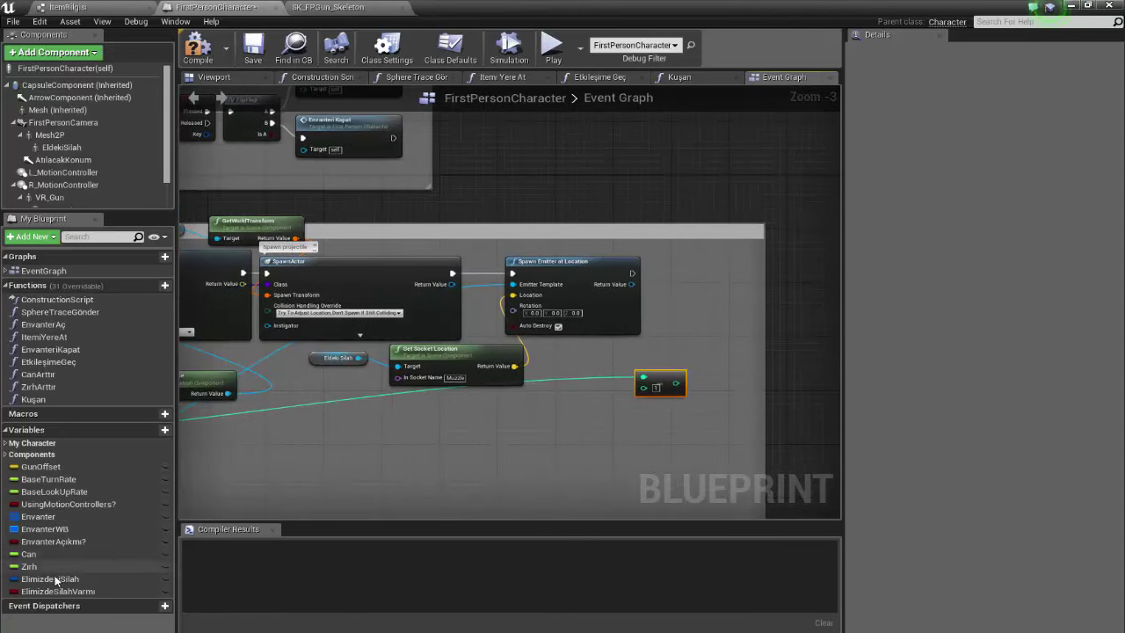
{"action": "mouse_move", "coordinate": [50, 579]}
{"action": "left_mouse_down"}
{"action": "mouse_move", "coordinate": [558, 347]}
{"action": "mouse_move", "coordinate": [603, 351]}
{"action": "mouse_move", "coordinate": [707, 300]}
{"action": "left_mouse_up"}
- Add a Set members in ItemBilgisi node running after Spawn Emitter
{"action": "type", "text": "setmemb"}
{"action": "key", "text": "Return"}
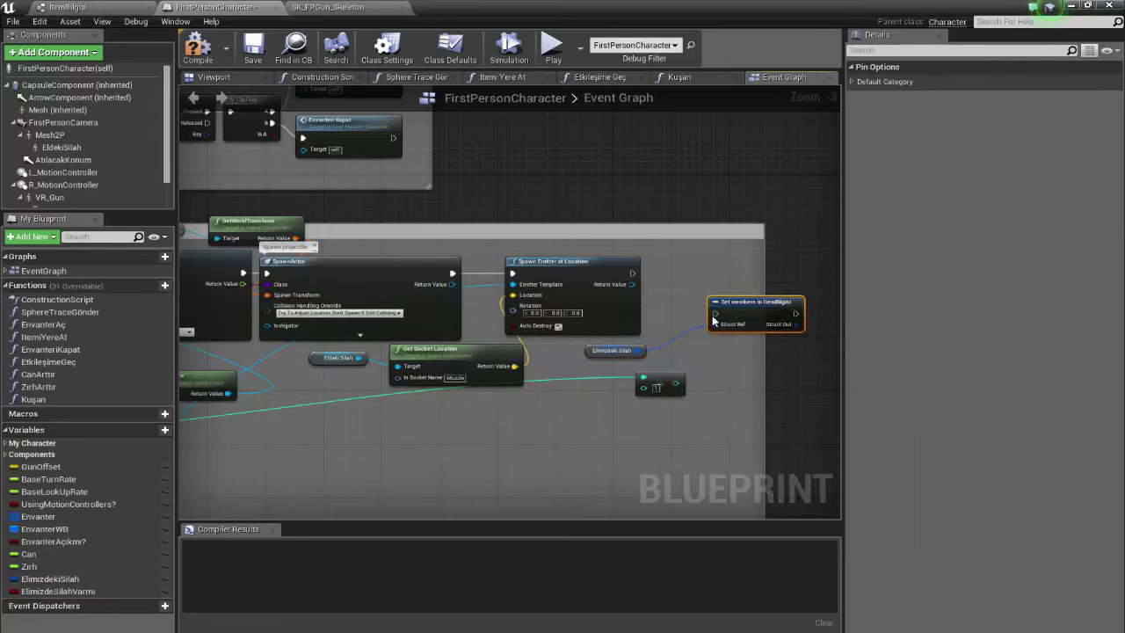
{"action": "left_click_drag", "start_coordinate": [714, 313], "coordinate": [631, 274]}
{"action": "scroll", "coordinate": [690, 299], "scroll_direction": "down", "scroll_amount": 1}
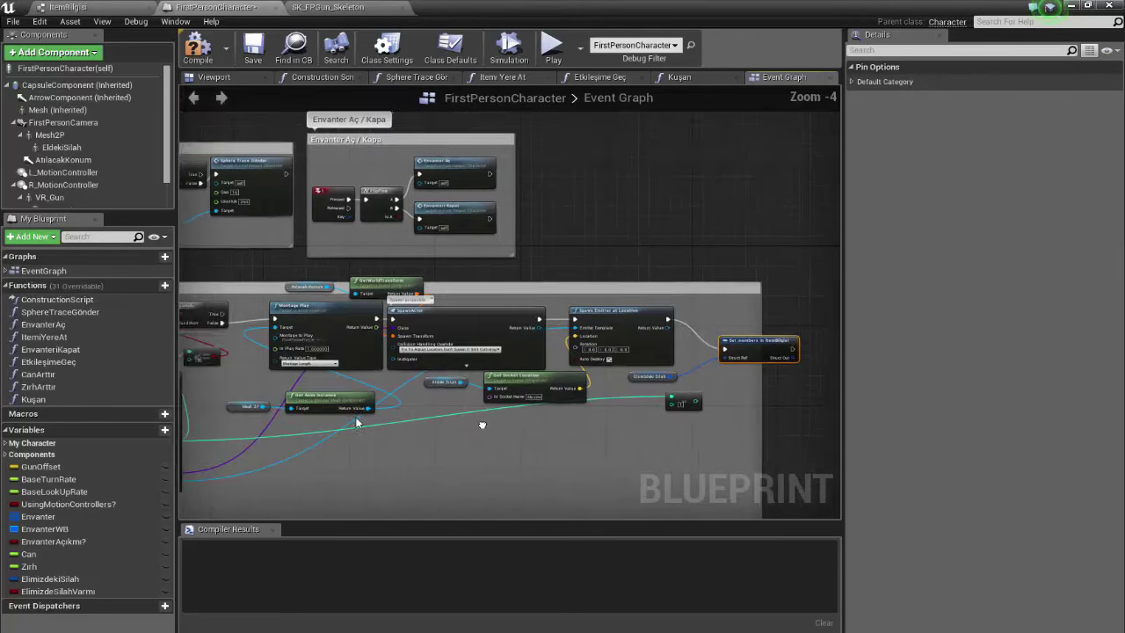
{"action": "scroll", "coordinate": [607, 334], "scroll_direction": "up", "scroll_amount": 4}
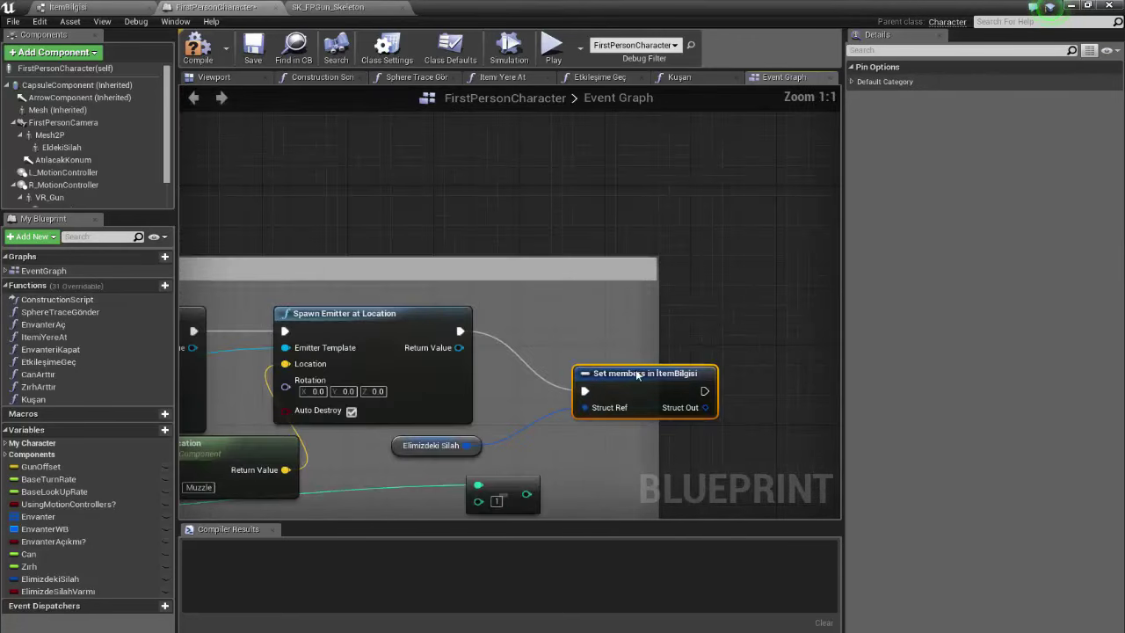
{"action": "left_click_drag", "start_coordinate": [606, 329], "coordinate": [606, 310]}
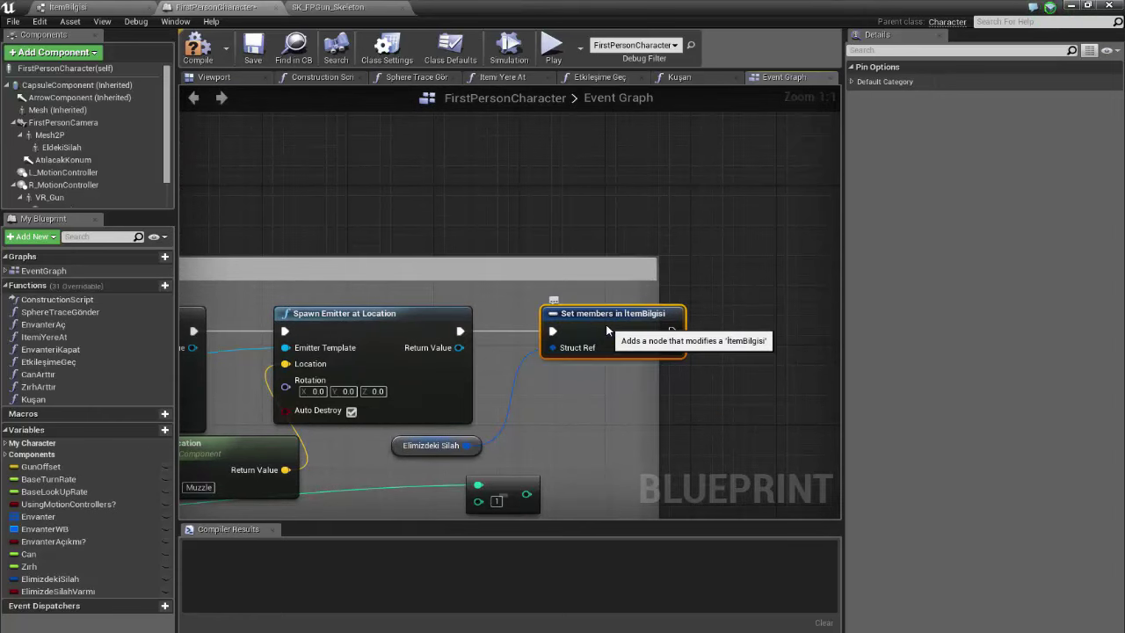
{"action": "left_click", "coordinate": [427, 452]}
{"action": "right_click_drag", "start_coordinate": [567, 414], "coordinate": [592, 258]}
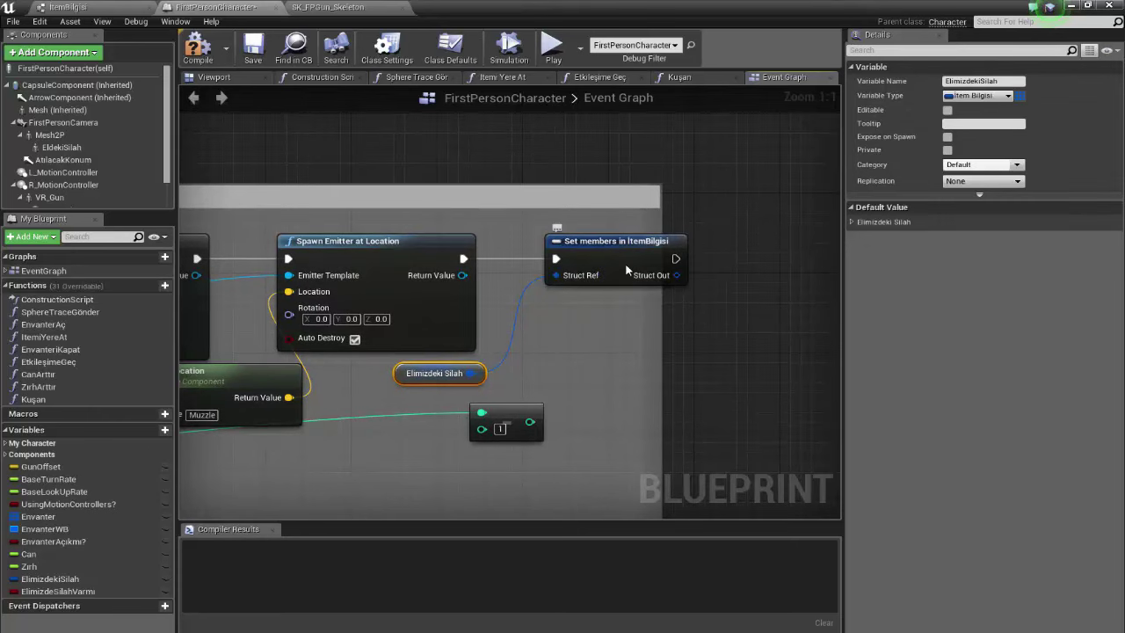
- Restore all struct pins, feed the minus-1 result into Mermi Sayısı, remove other pins
{"action": "right_click", "coordinate": [627, 270]}
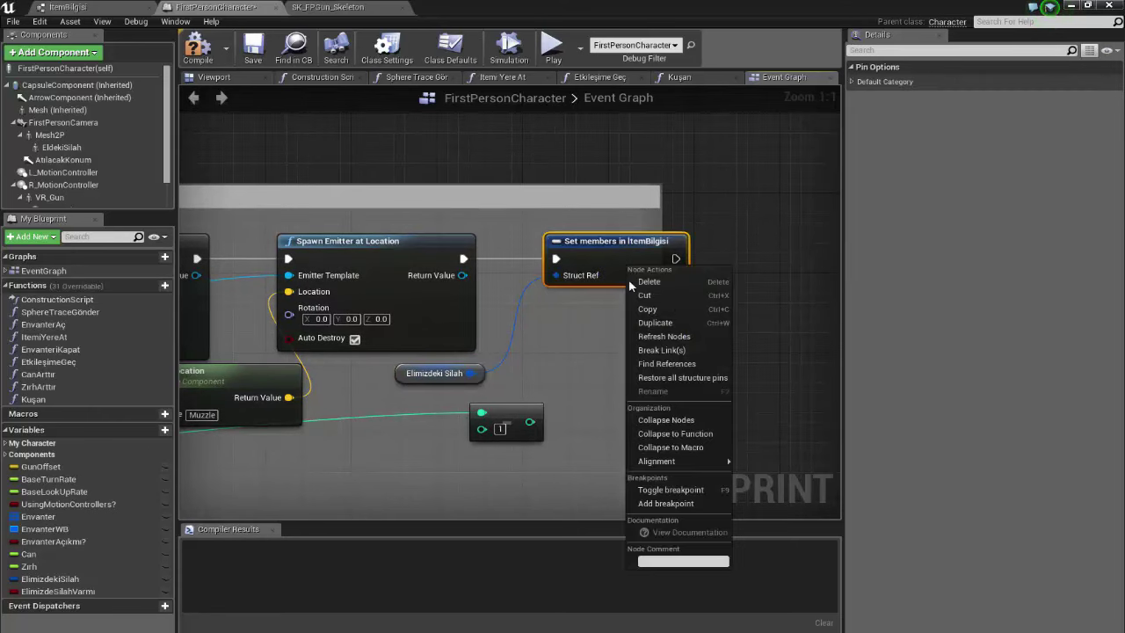
{"action": "left_click", "coordinate": [689, 384]}
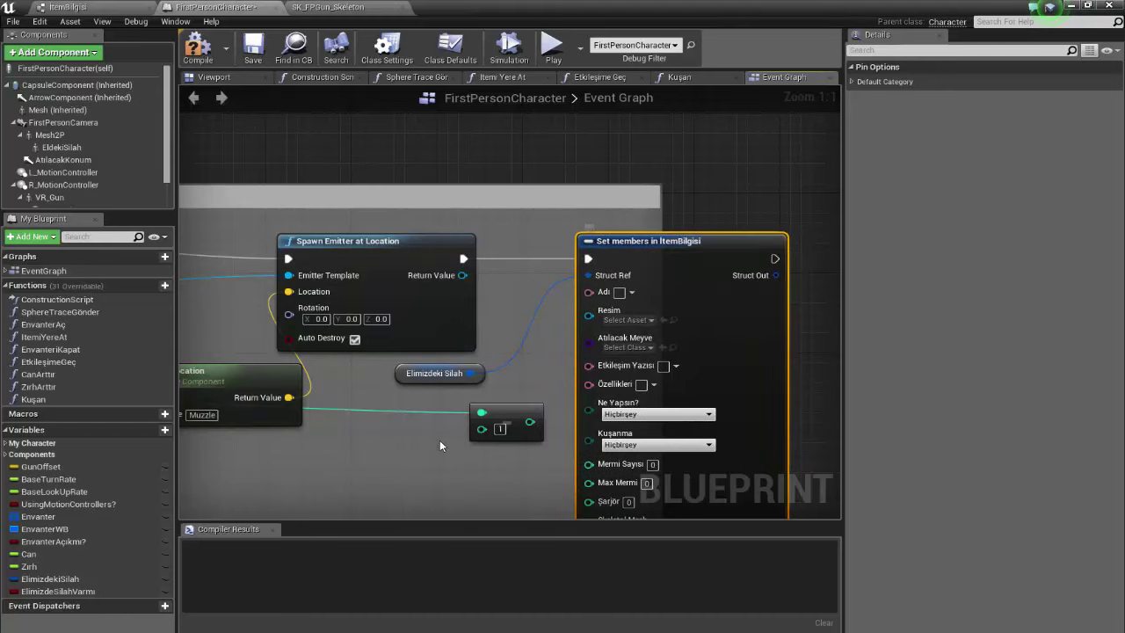
{"action": "right_click_drag", "start_coordinate": [533, 422], "coordinate": [493, 390]}
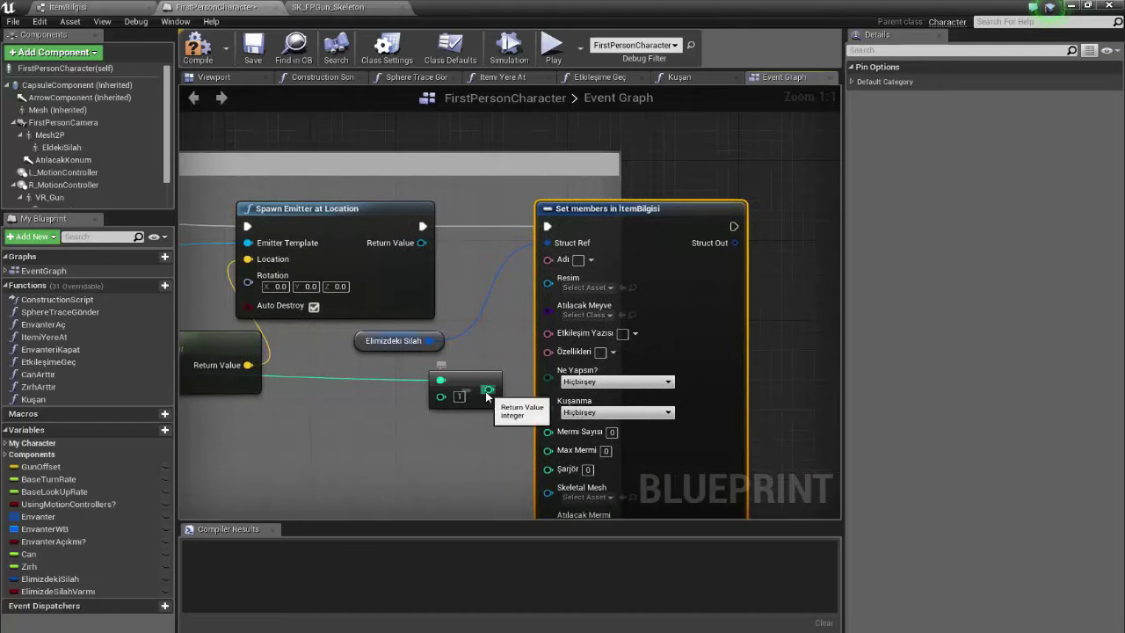
{"action": "left_click_drag", "start_coordinate": [488, 389], "coordinate": [559, 437]}
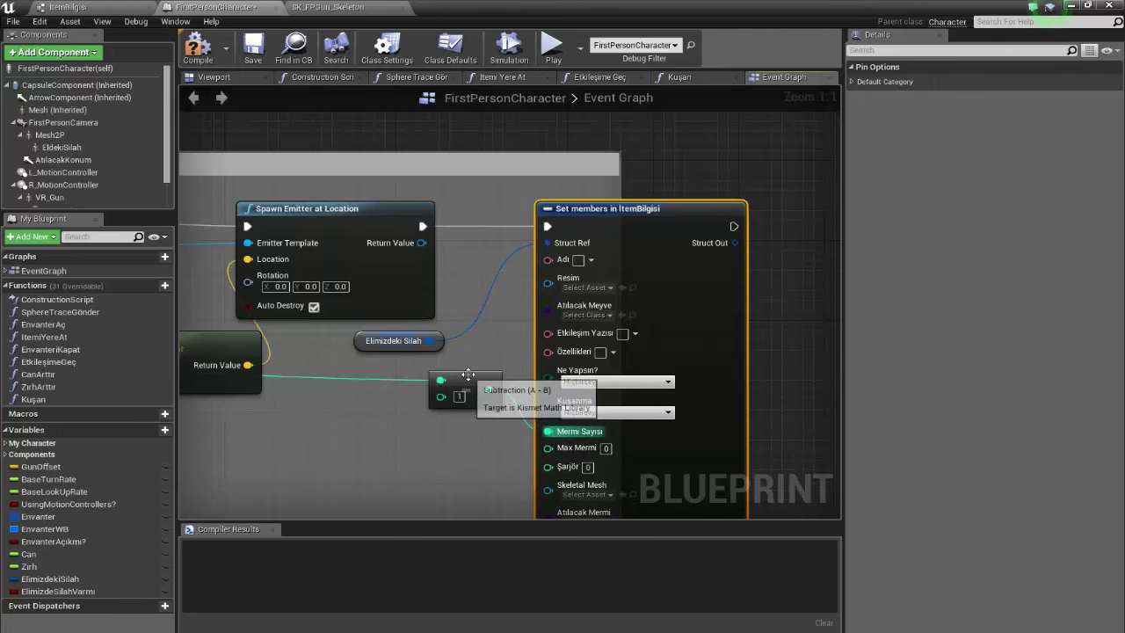
{"action": "scroll", "coordinate": [562, 337], "scroll_direction": "down", "scroll_amount": 1}
{"action": "right_click_drag", "start_coordinate": [562, 337], "coordinate": [531, 318]}
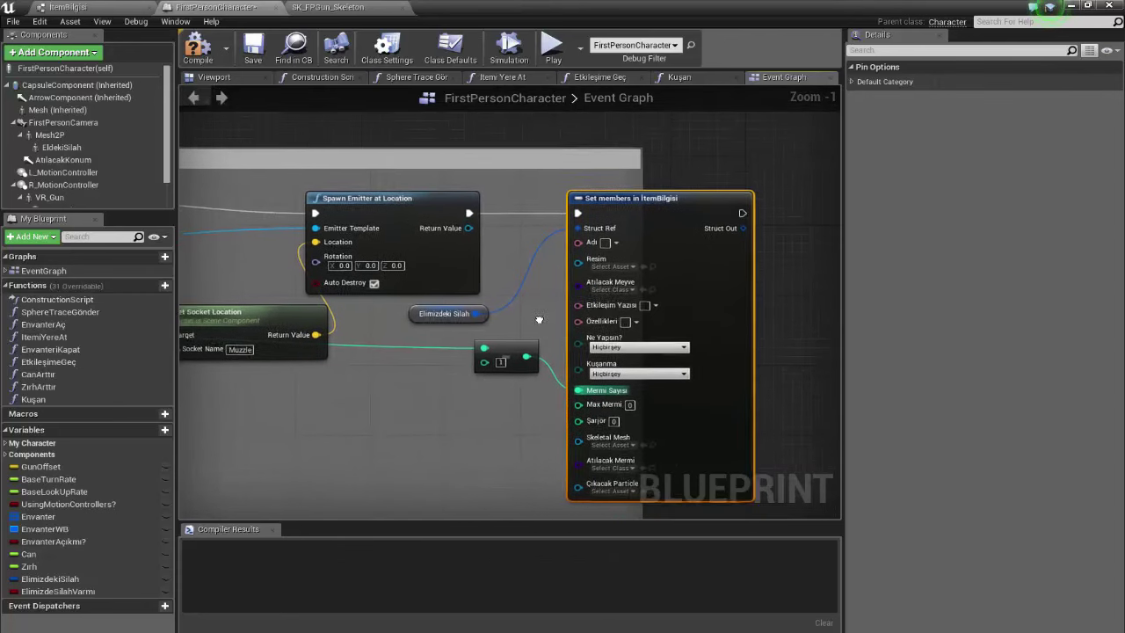
{"action": "right_click", "coordinate": [593, 392]}
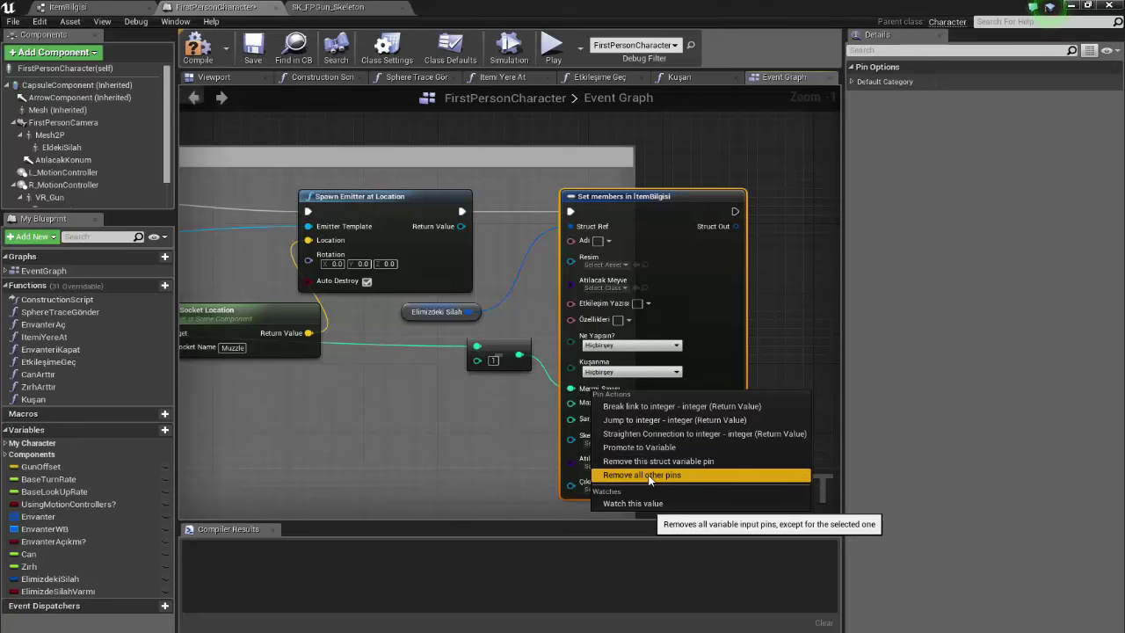
{"action": "key", "text": "Escape"}
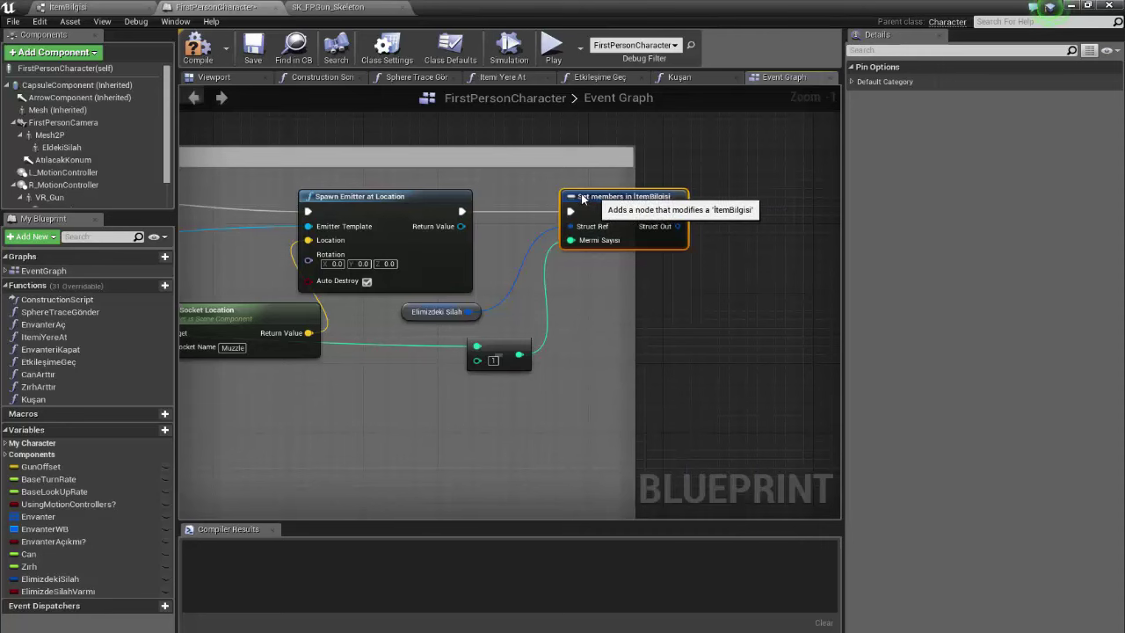
{"action": "left_click_drag", "start_coordinate": [612, 196], "coordinate": [552, 197]}
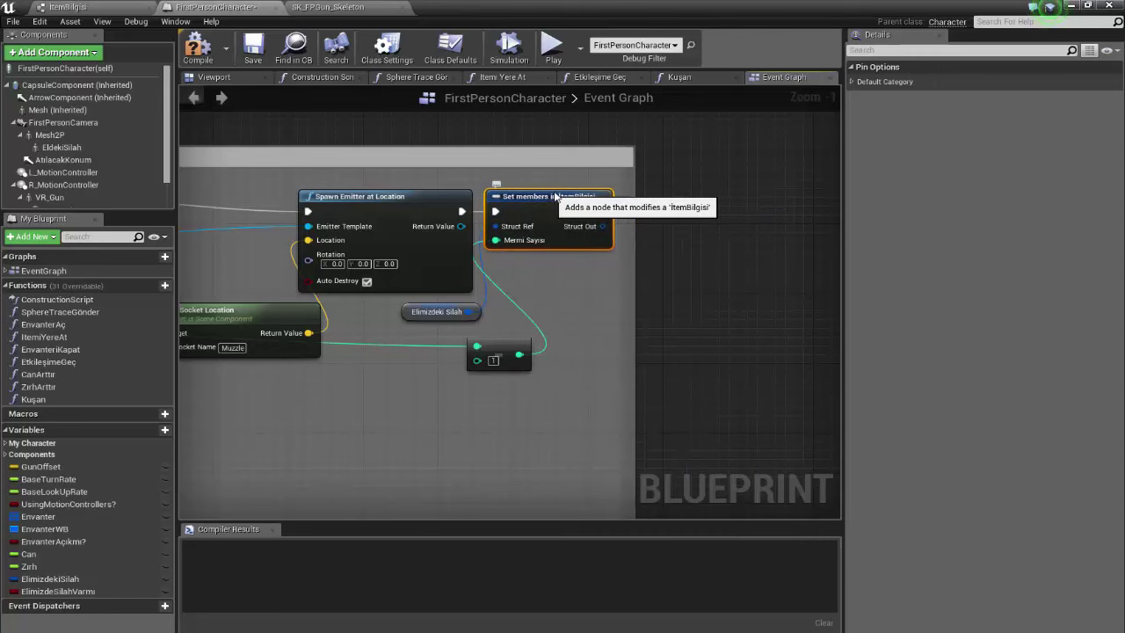
{"action": "scroll", "coordinate": [555, 195], "scroll_direction": "down", "scroll_amount": 3}
{"action": "right_click_drag", "start_coordinate": [440, 199], "coordinate": [689, 211]}
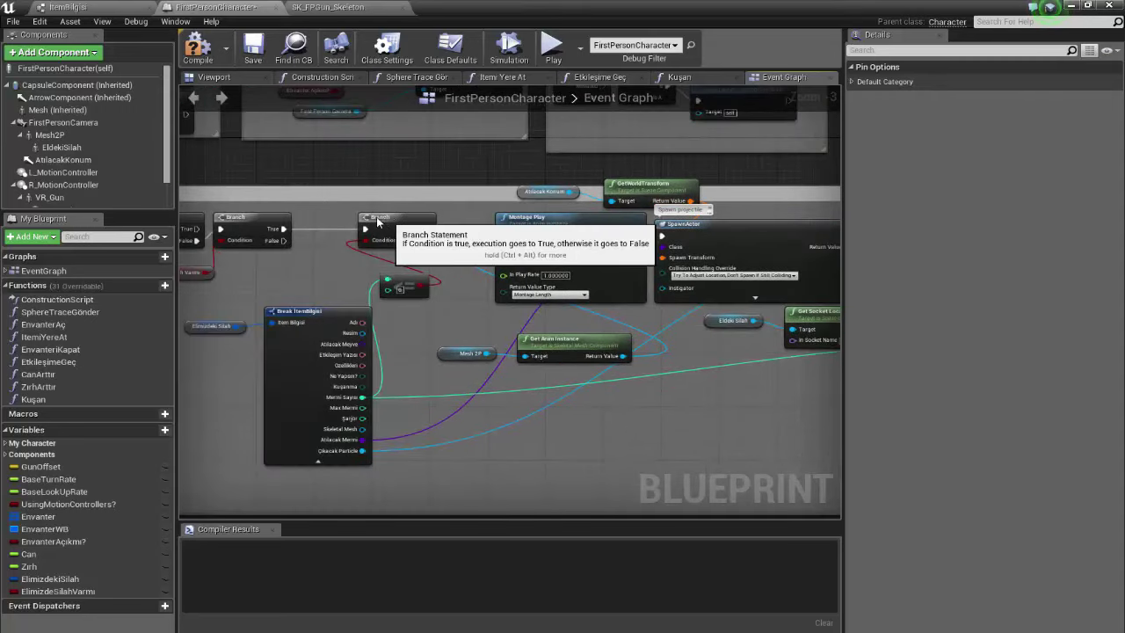
- Insert a DoOnce node before Montage Play
{"action": "left_click_drag", "start_coordinate": [377, 222], "coordinate": [311, 222]}
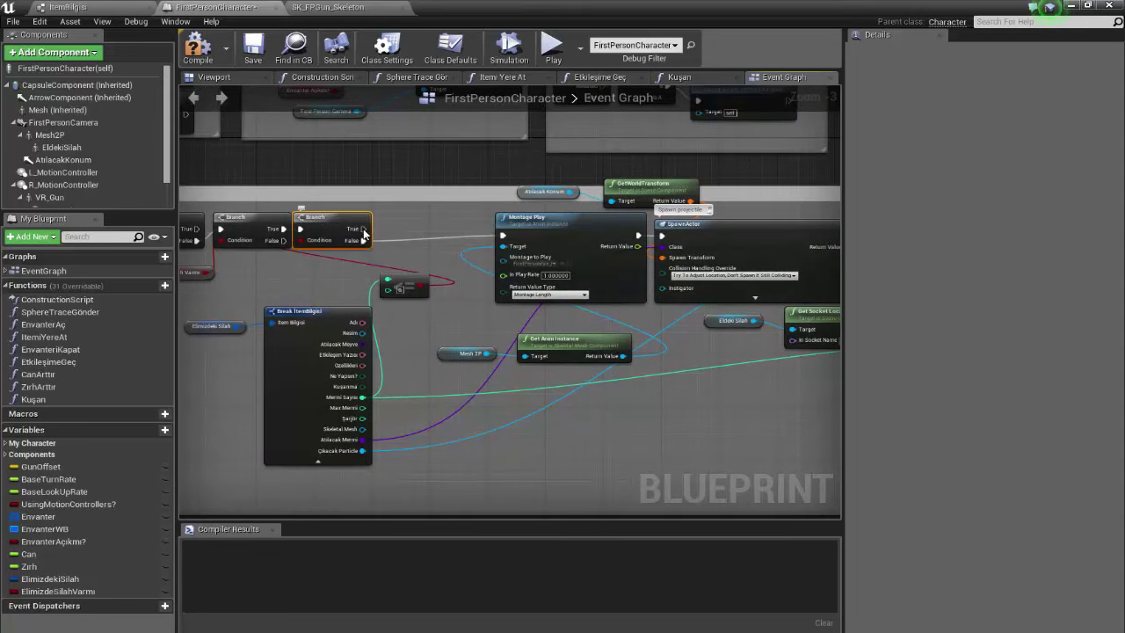
{"action": "mouse_move", "coordinate": [364, 229]}
{"action": "left_mouse_down"}
{"action": "mouse_move", "coordinate": [374, 247]}
{"action": "mouse_move", "coordinate": [502, 236]}
{"action": "left_mouse_up"}
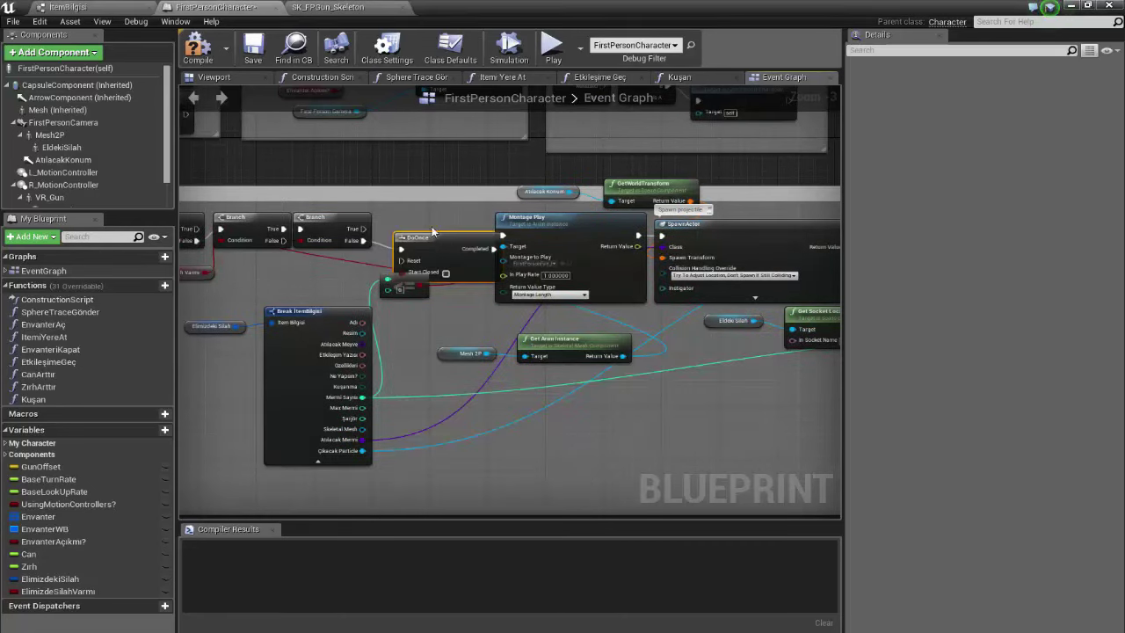
{"action": "left_click", "coordinate": [421, 215]}
{"action": "left_click_drag", "start_coordinate": [423, 215], "coordinate": [425, 216]}
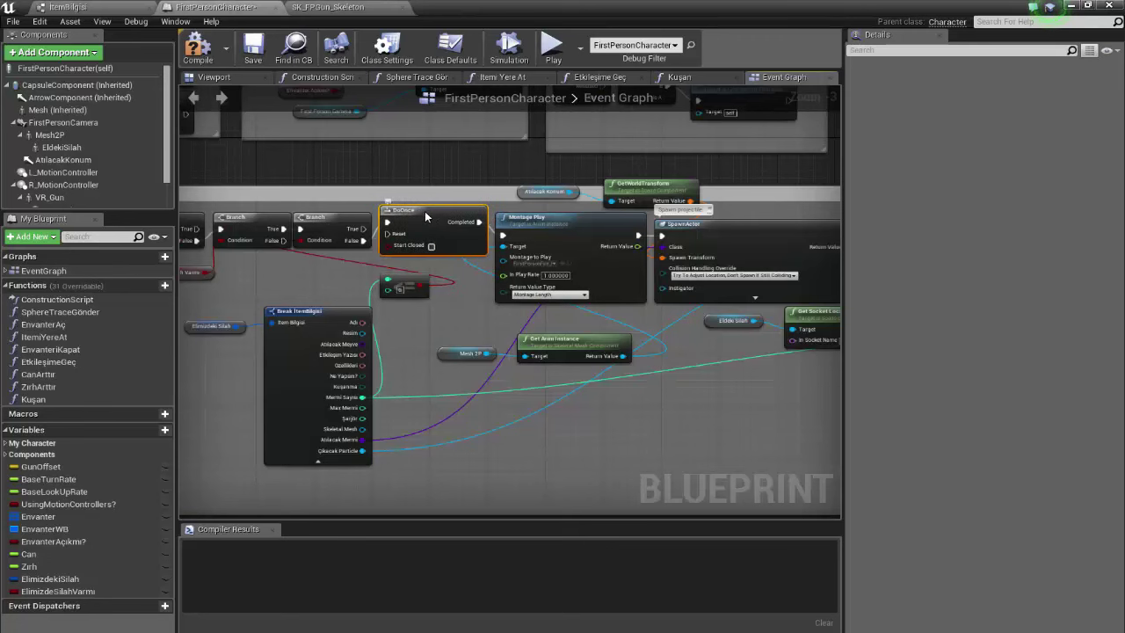
{"action": "scroll", "coordinate": [448, 197], "scroll_direction": "down", "scroll_amount": 1}
{"action": "right_click_drag", "start_coordinate": [449, 197], "coordinate": [563, 190]}
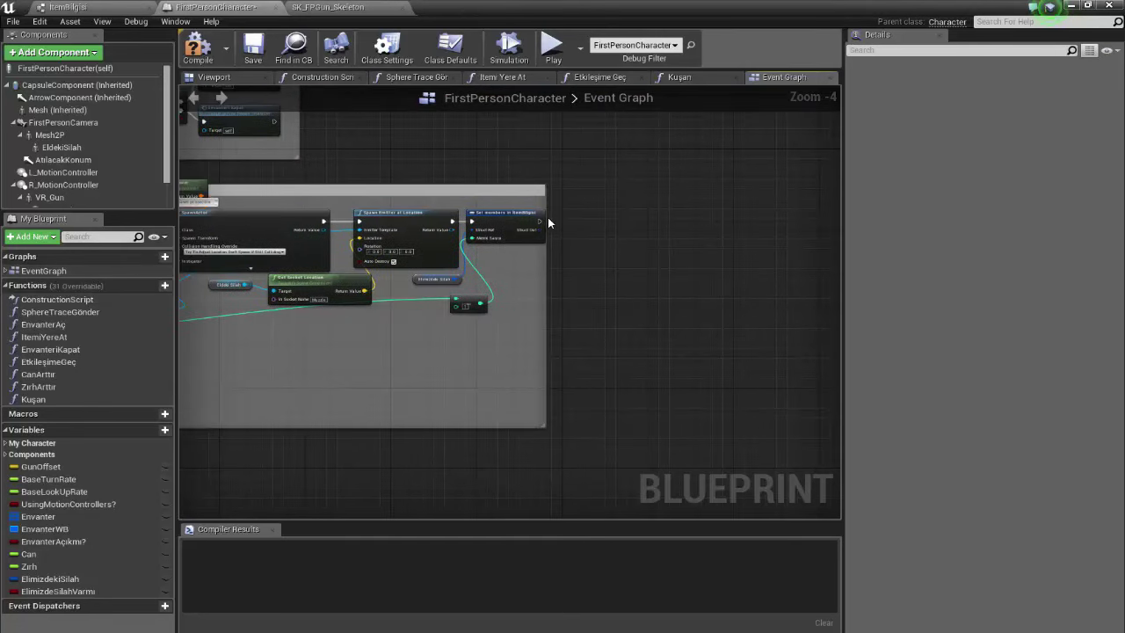
- Add a Delay node after Set members in ItemBilgisi
{"action": "left_click_drag", "start_coordinate": [540, 221], "coordinate": [601, 221]}
{"action": "type", "text": "delay"}
{"action": "key", "text": "Return"}
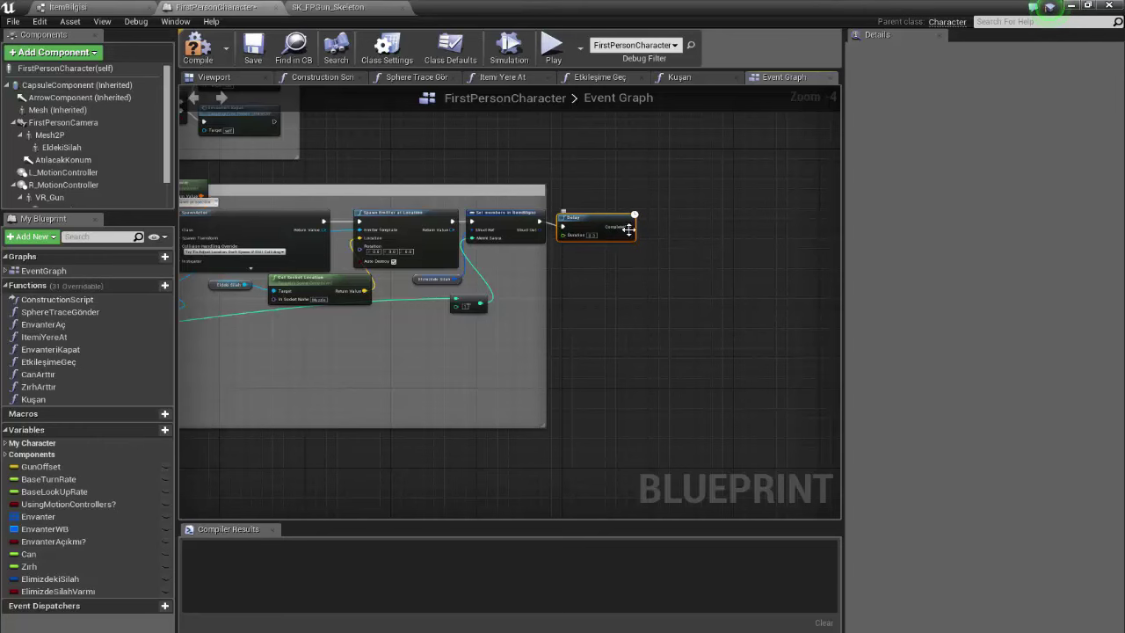
{"action": "double_click", "coordinate": [43, 271]}
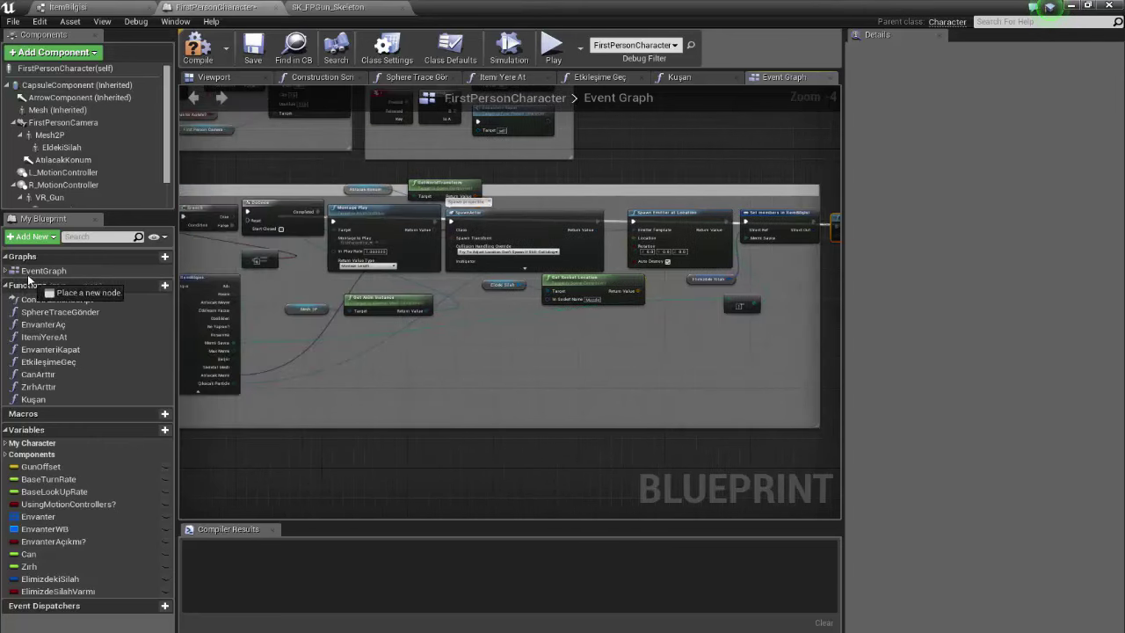
{"action": "left_click_drag", "start_coordinate": [166, 261], "coordinate": [556, 227]}
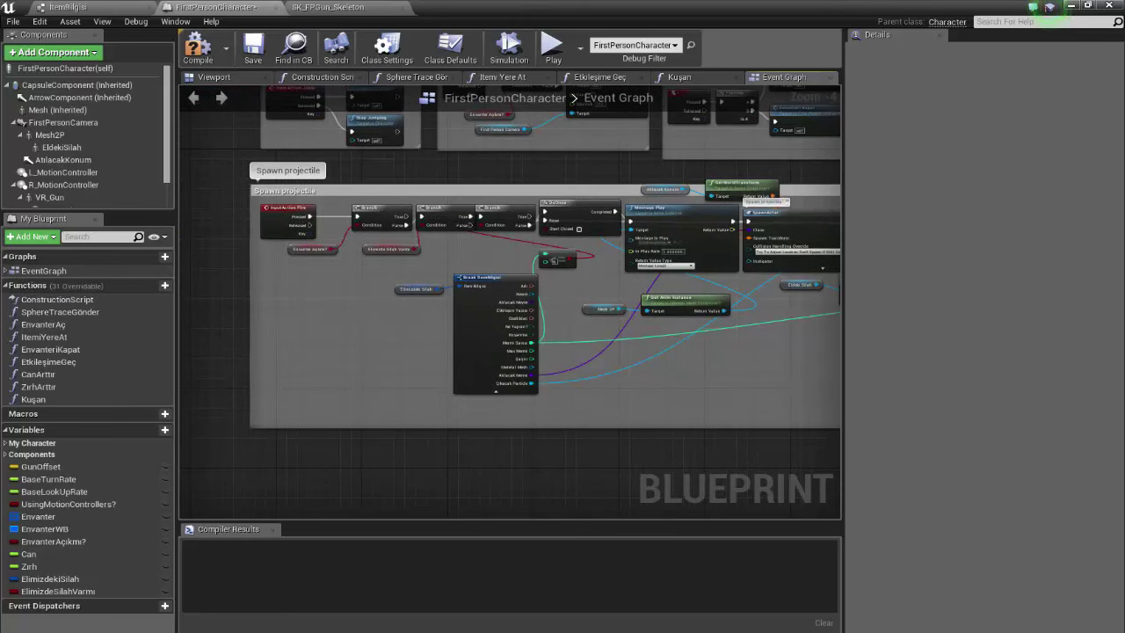
{"action": "mouse_move", "coordinate": [571, 191]}
{"action": "right_mouse_down"}
{"action": "mouse_move", "coordinate": [262, 184]}
{"action": "mouse_move", "coordinate": [616, 210]}
{"action": "right_mouse_up"}
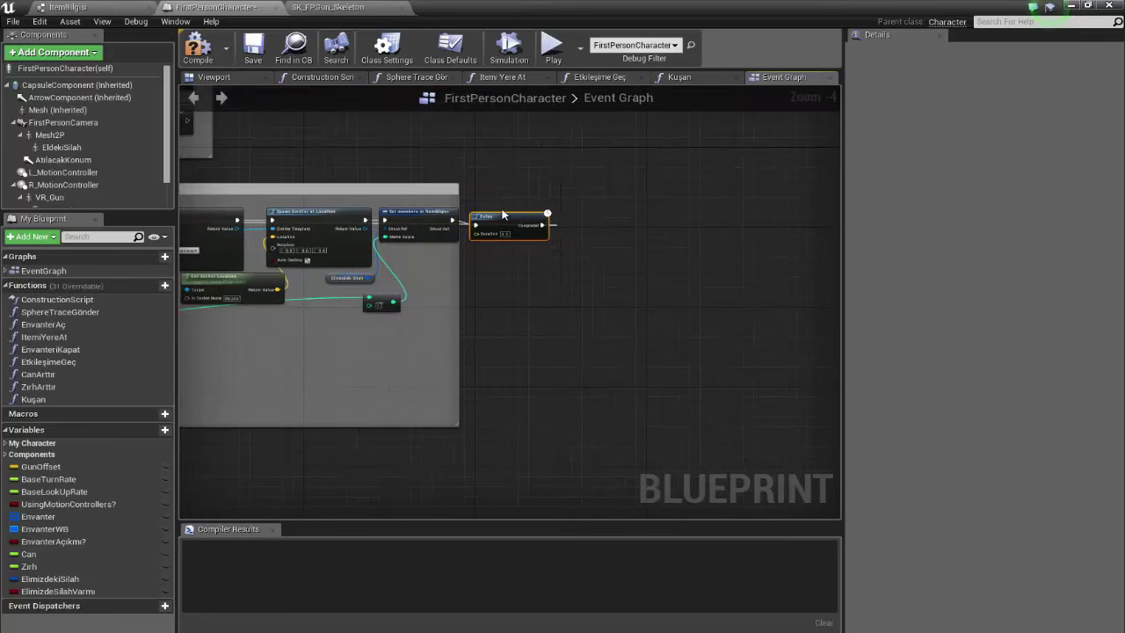
{"action": "left_click_drag", "start_coordinate": [503, 214], "coordinate": [498, 210]}
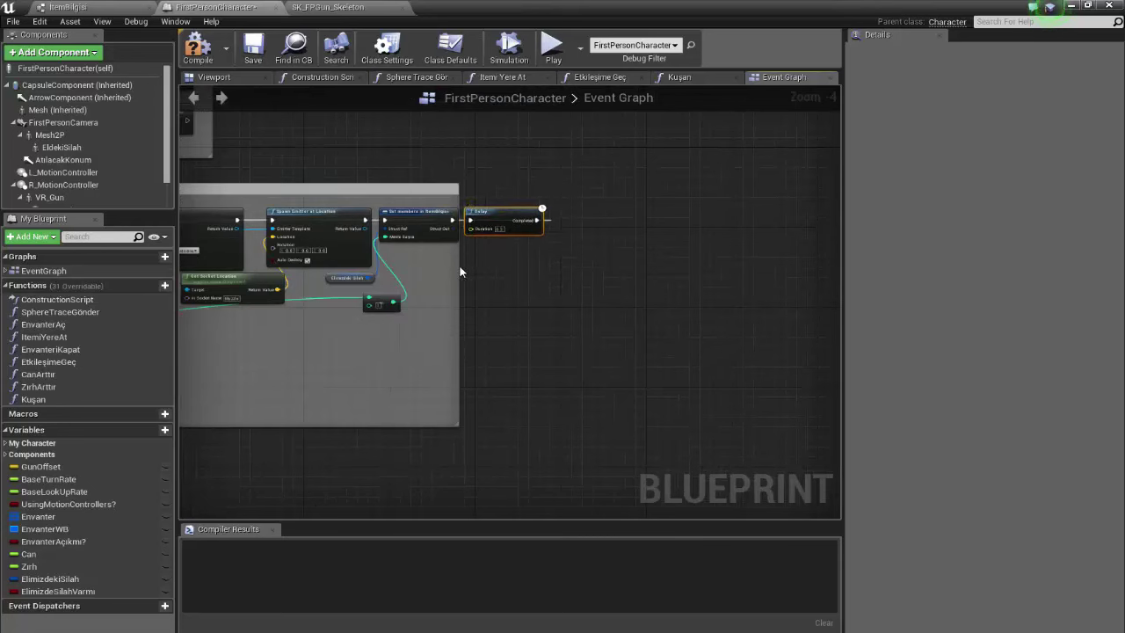
- Widen the Spawn projectile comment box to enclose the Delay
{"action": "left_click_drag", "start_coordinate": [457, 266], "coordinate": [640, 270]}
{"action": "scroll", "coordinate": [640, 270], "scroll_direction": "down", "scroll_amount": 1}
{"action": "right_click_drag", "start_coordinate": [530, 282], "coordinate": [652, 302]}
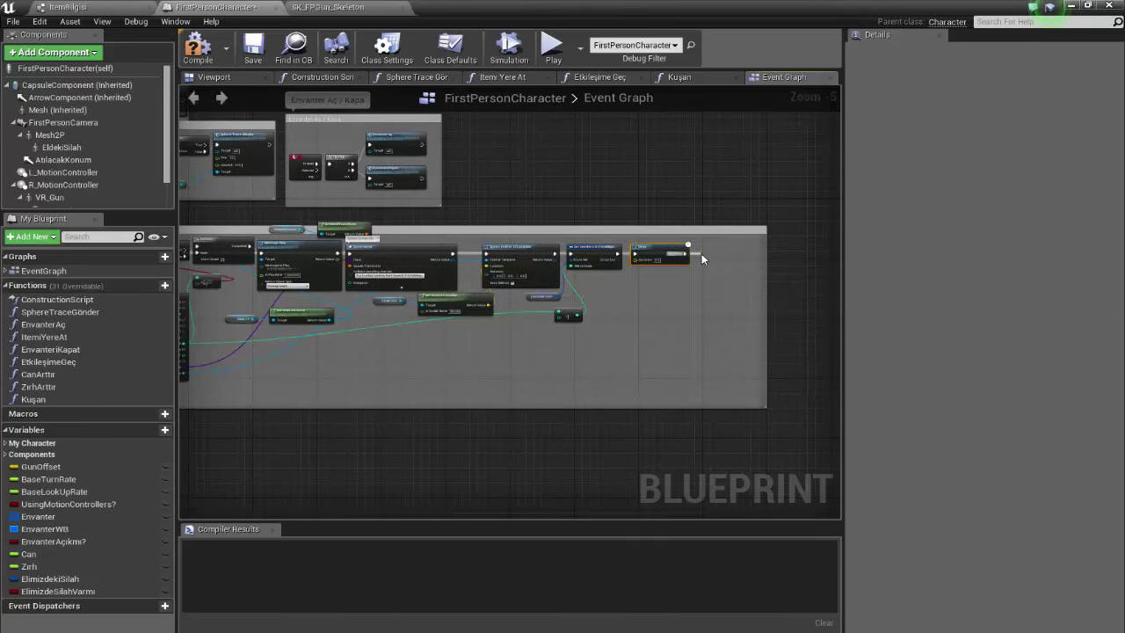
- Add a Print String after the Delay that prints Mermi Sayısı
{"action": "right_click", "coordinate": [701, 253]}
{"action": "type", "text": "printstr"}
{"action": "key", "text": "Escape"}
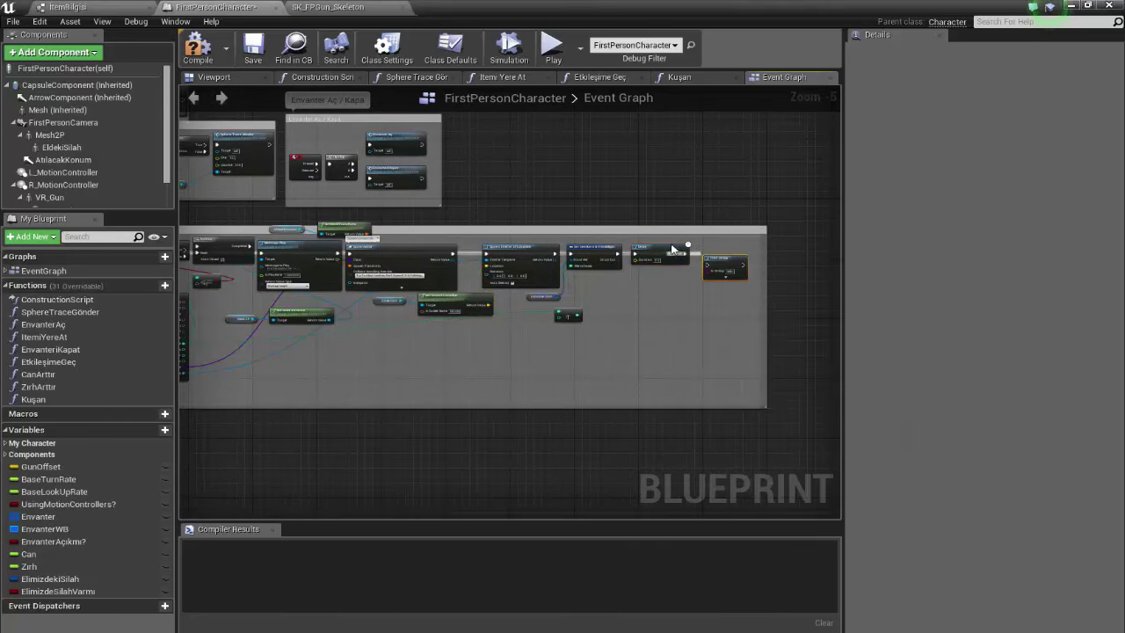
{"action": "scroll", "coordinate": [673, 250], "scroll_direction": "up", "scroll_amount": 4}
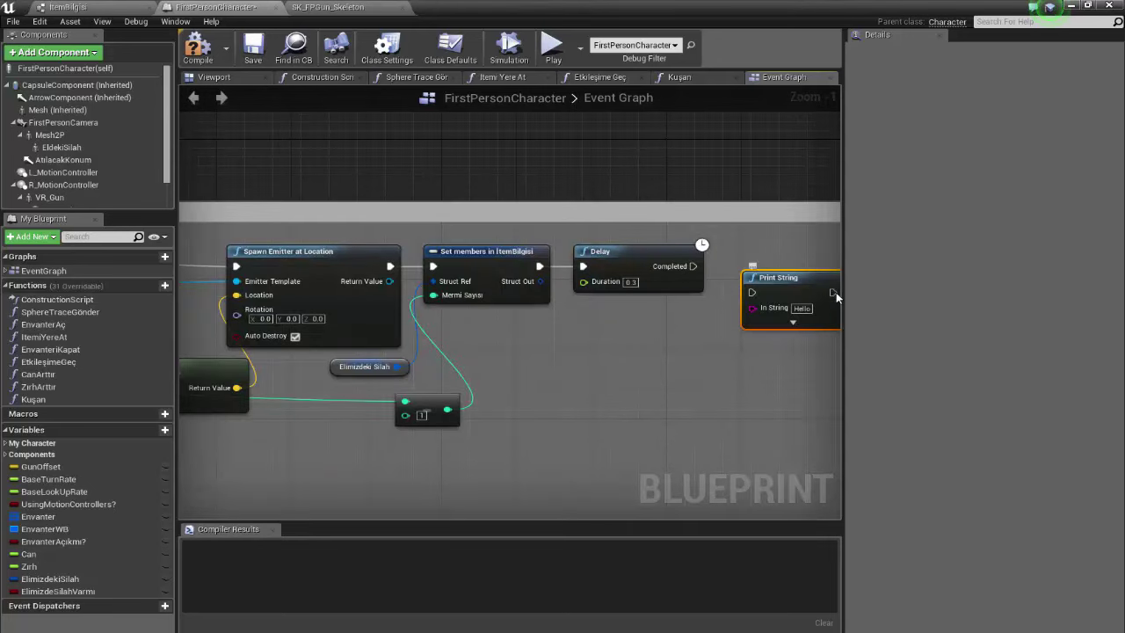
{"action": "mouse_move", "coordinate": [694, 265]}
{"action": "left_mouse_down"}
{"action": "mouse_move", "coordinate": [751, 292]}
{"action": "mouse_move", "coordinate": [3, 413]}
{"action": "mouse_move", "coordinate": [275, 315]}
{"action": "left_mouse_up"}
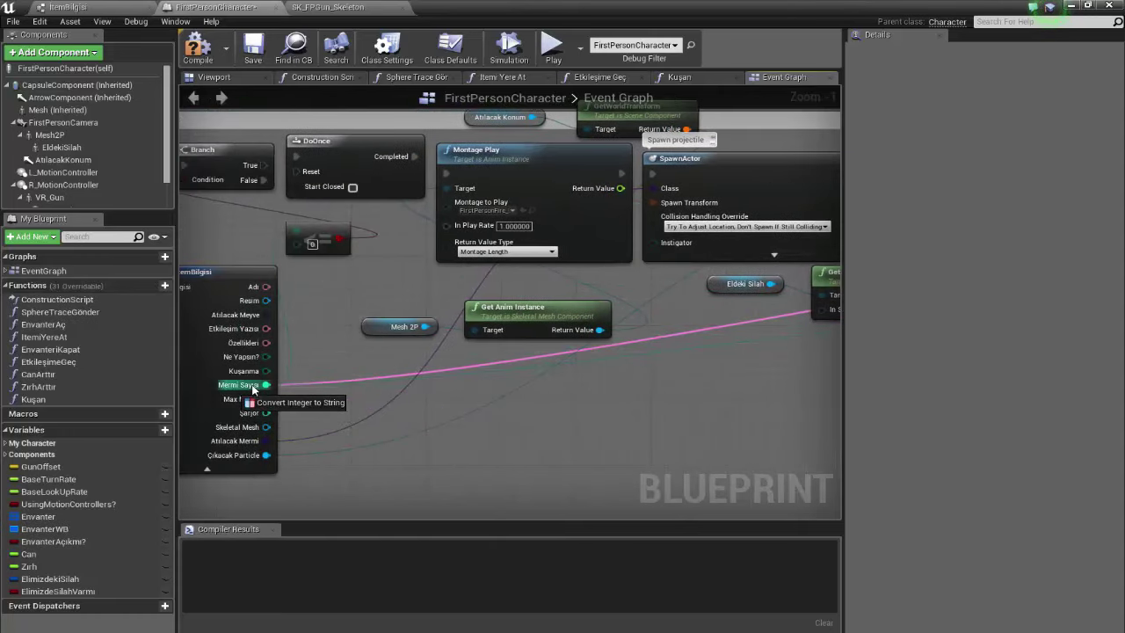
{"action": "left_click_drag", "start_coordinate": [276, 314], "coordinate": [265, 384]}
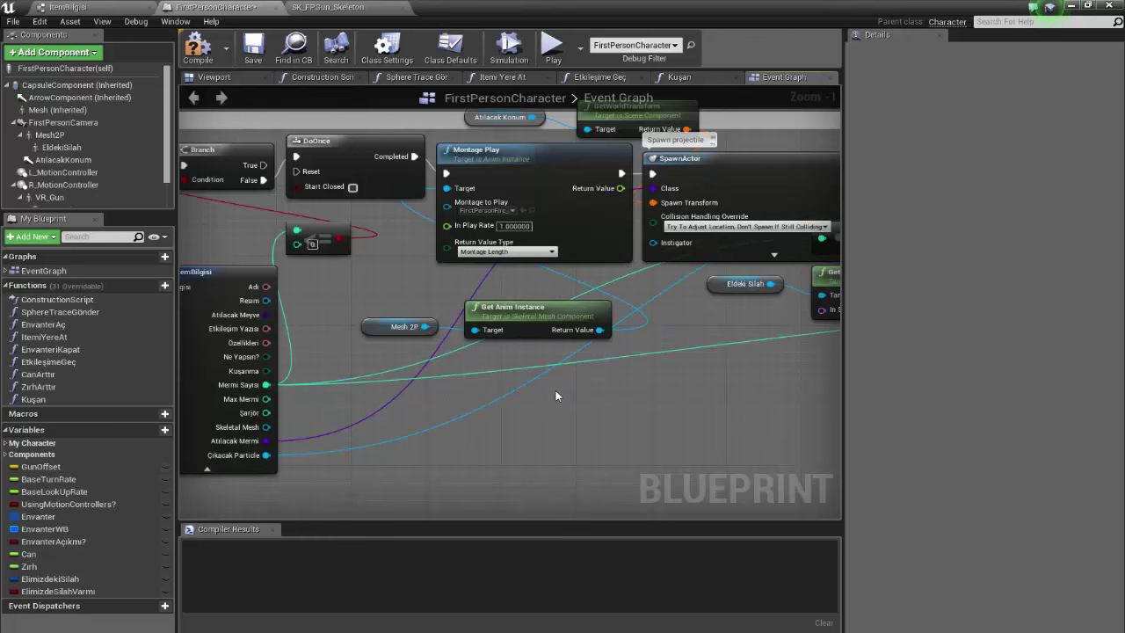
- Tidy the conversion node and connect Print String's output to DoOnce's Reset
{"action": "right_click_drag", "start_coordinate": [426, 393], "coordinate": [572, 285]}
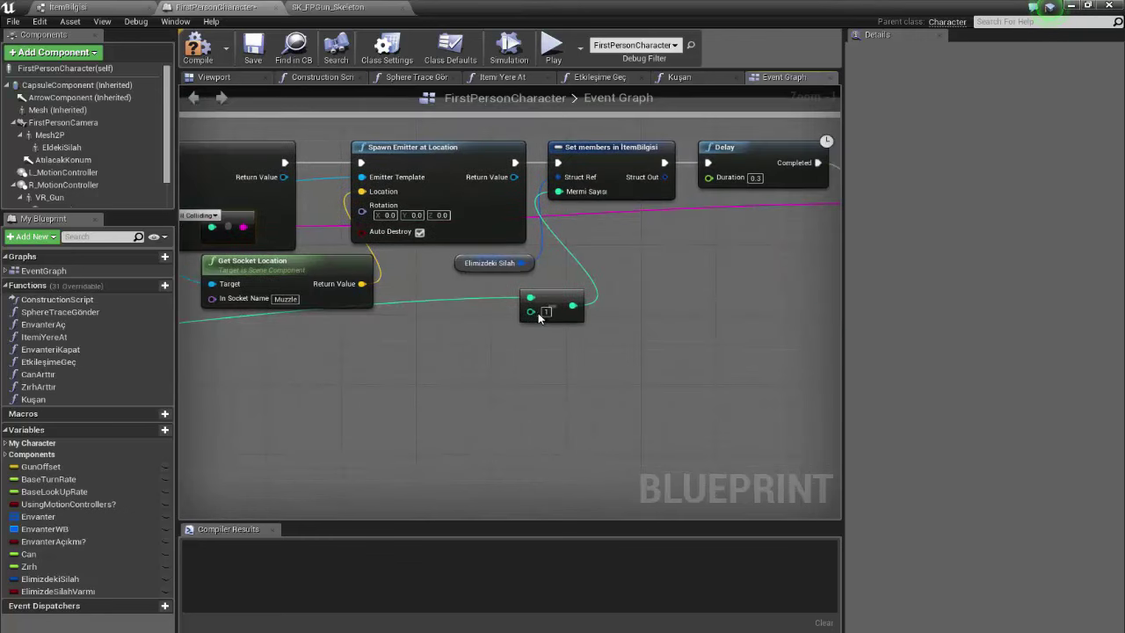
{"action": "scroll", "coordinate": [567, 277], "scroll_direction": "down", "scroll_amount": 2}
{"action": "right_click_drag", "start_coordinate": [351, 278], "coordinate": [568, 277]}
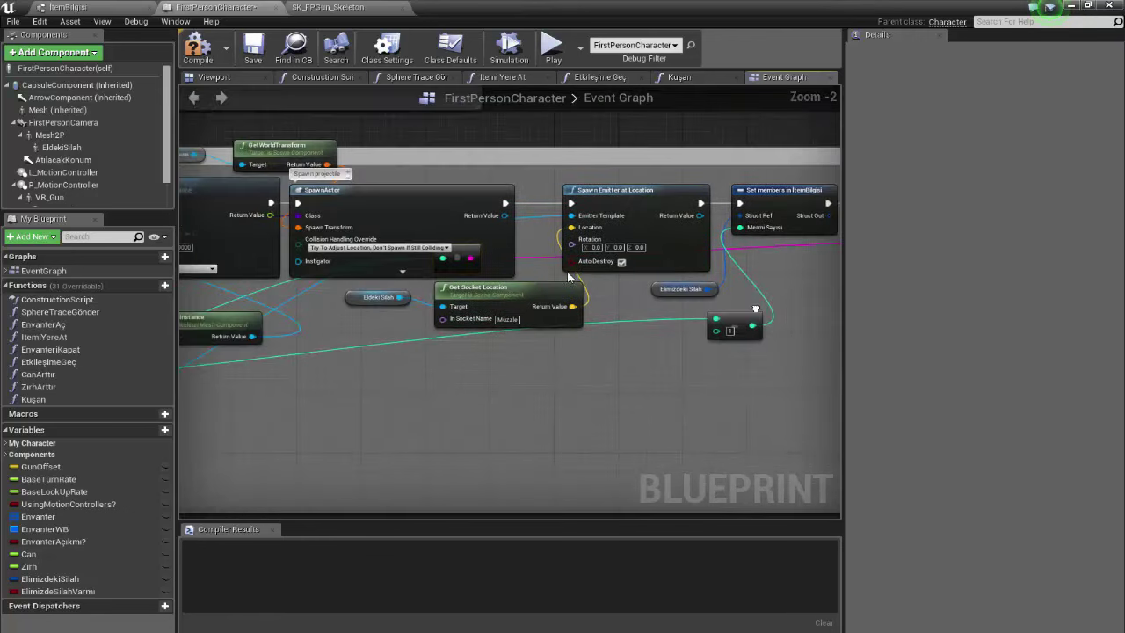
{"action": "left_click_drag", "start_coordinate": [473, 247], "coordinate": [785, 307]}
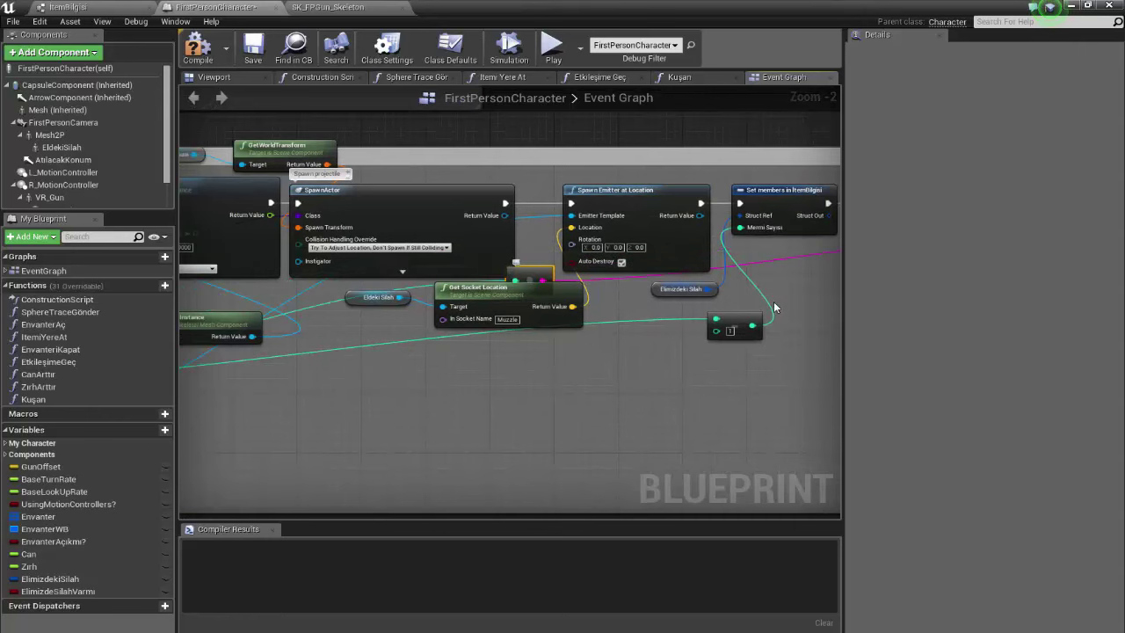
{"action": "left_click_drag", "start_coordinate": [837, 269], "coordinate": [821, 262]}
{"action": "right_click_drag", "start_coordinate": [826, 264], "coordinate": [557, 311]}
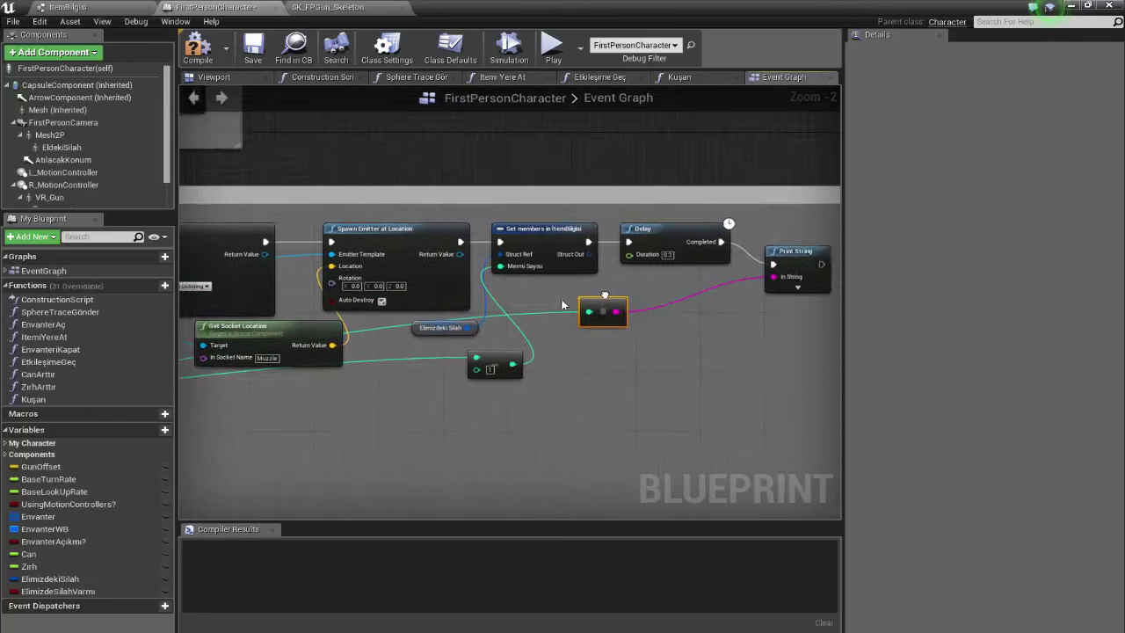
{"action": "left_click", "coordinate": [746, 249]}
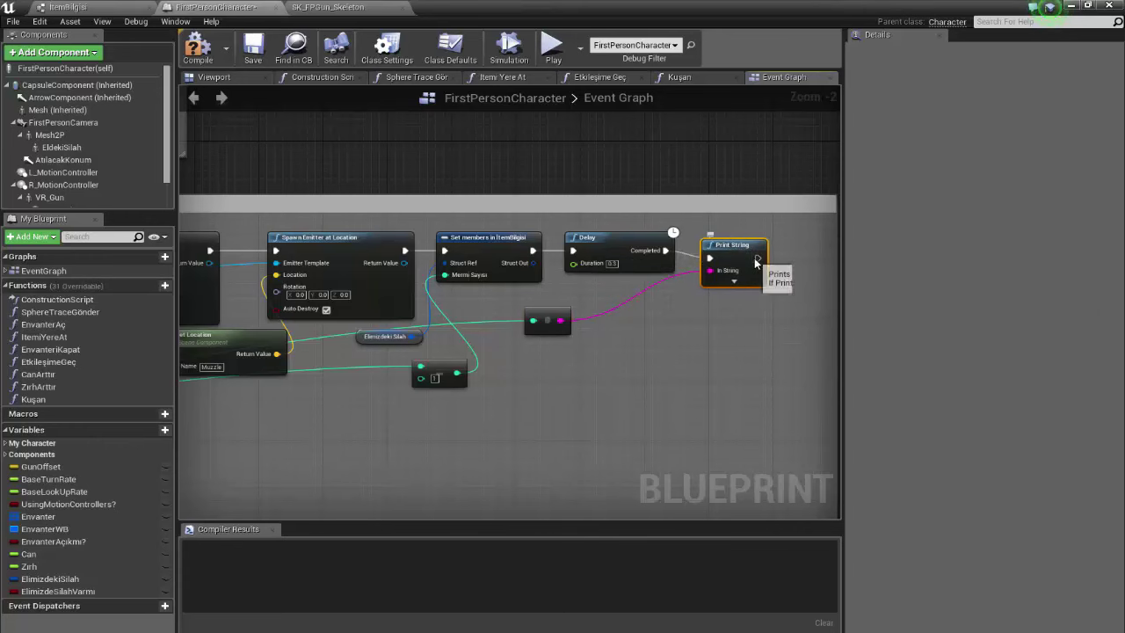
{"action": "left_click_drag", "start_coordinate": [630, 253], "coordinate": [7, 302]}
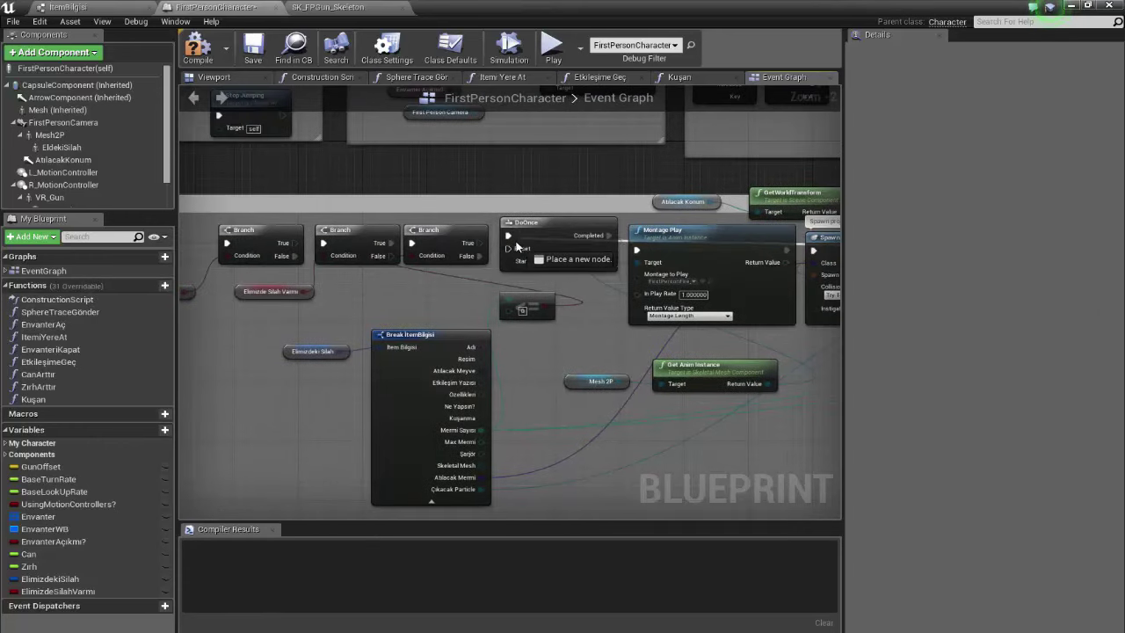
{"action": "left_click_drag", "start_coordinate": [7, 302], "coordinate": [519, 251]}
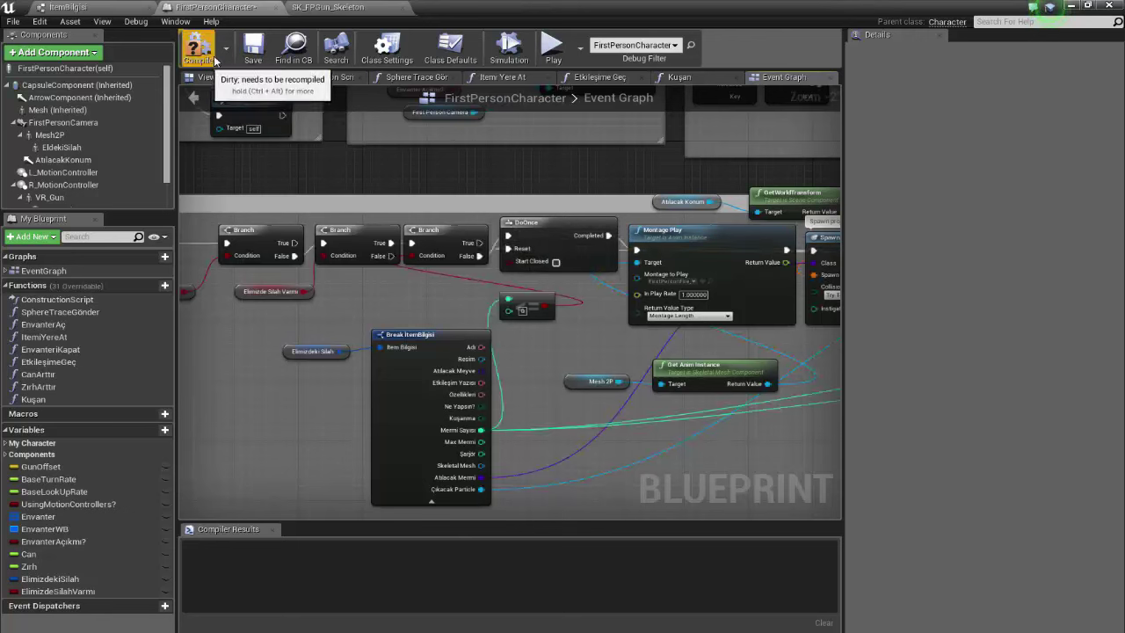
- Save FirstPersonCharacter and return to the FirstPersonExampleMap level view
{"action": "left_click", "coordinate": [253, 46]}
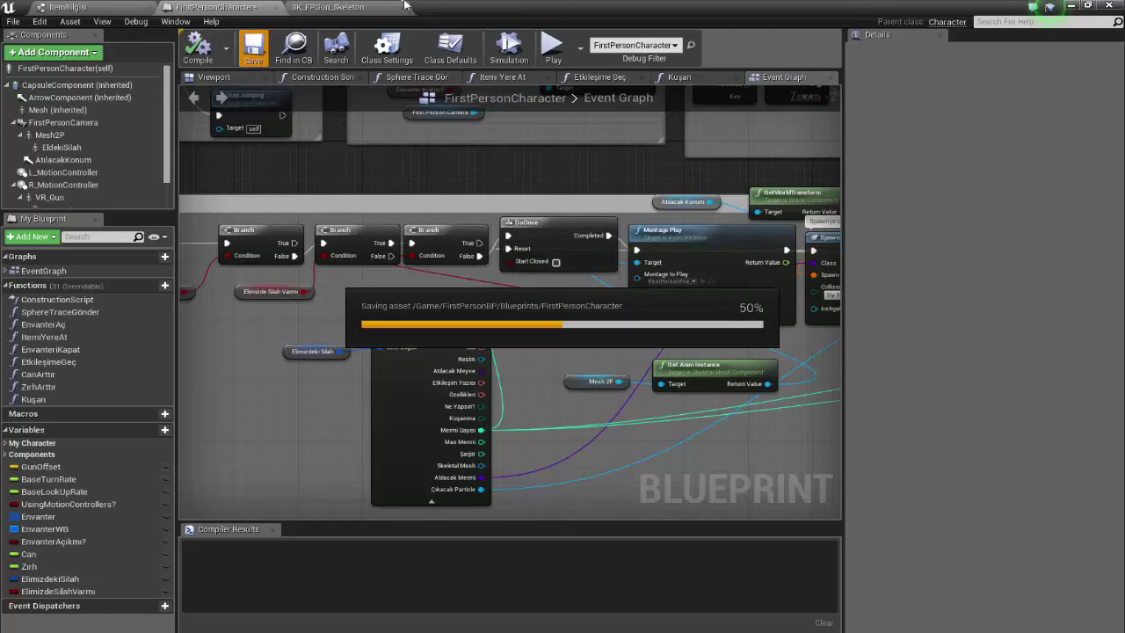
{"action": "left_click", "coordinate": [327, 9]}
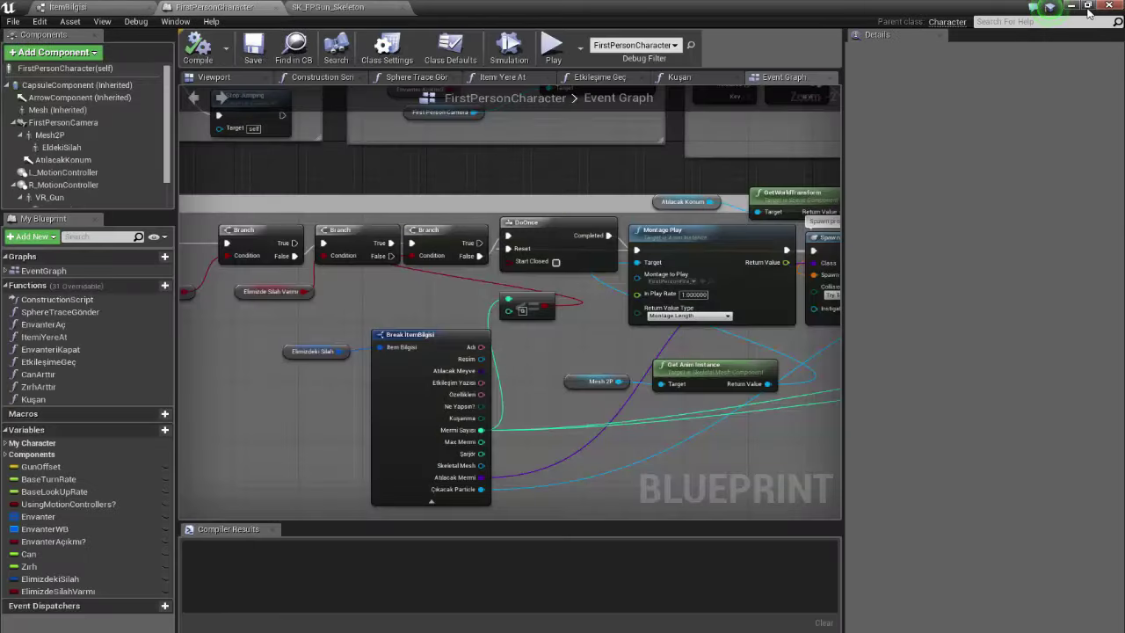
{"action": "left_click", "coordinate": [1072, 7]}
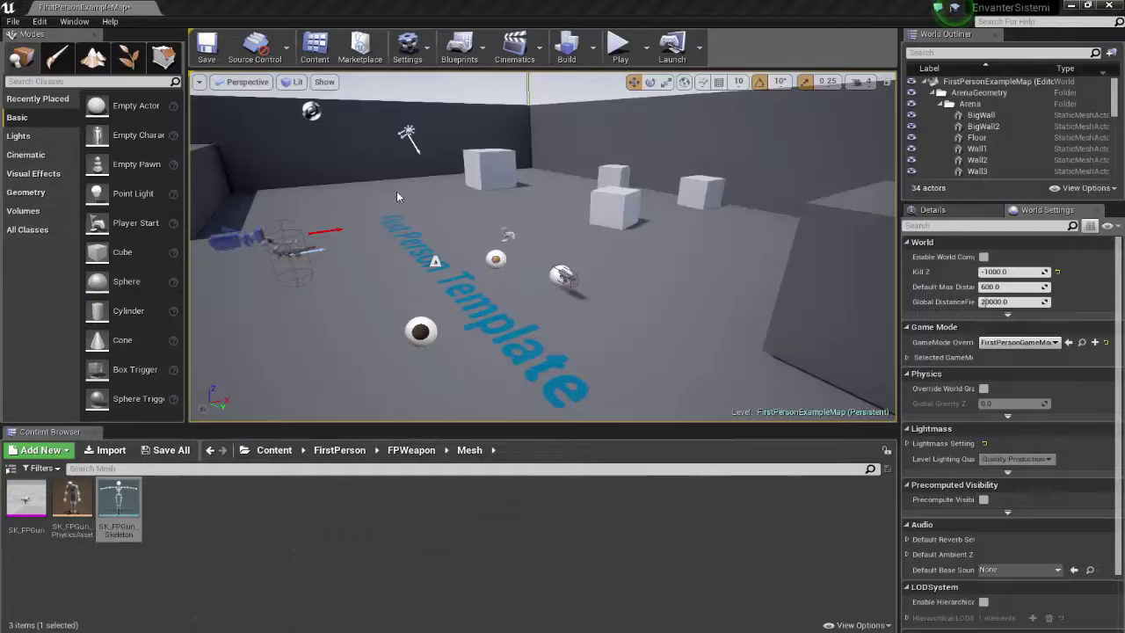
- Duplicate the FPGunBP gun in the level and move the copy near the cubes
{"action": "left_click", "coordinate": [563, 274]}
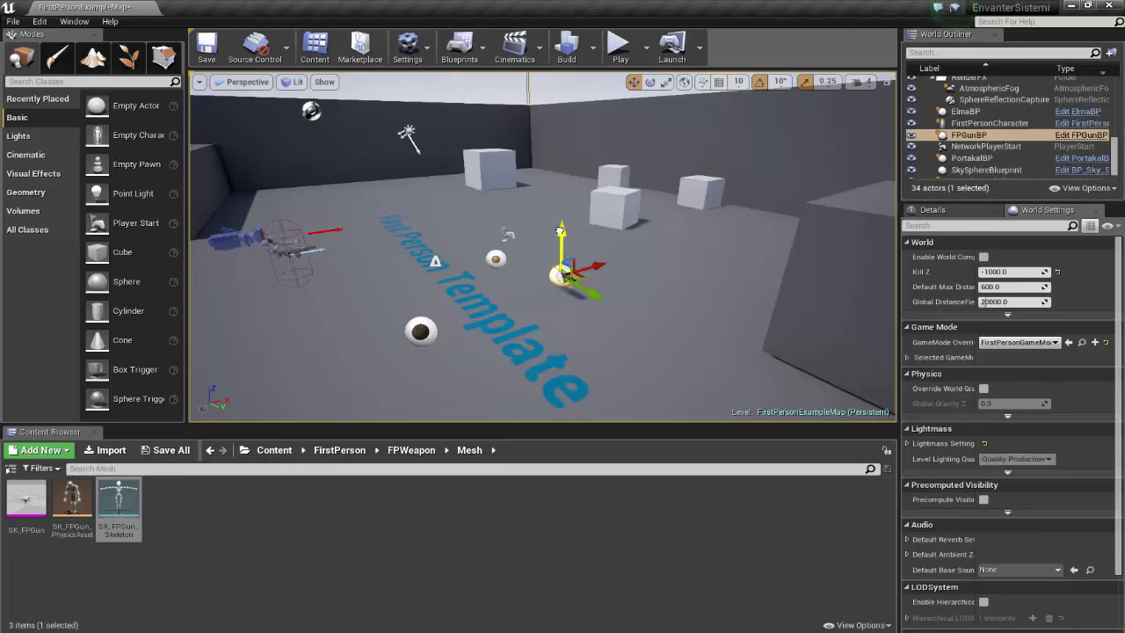
{"action": "right_click", "coordinate": [594, 243]}
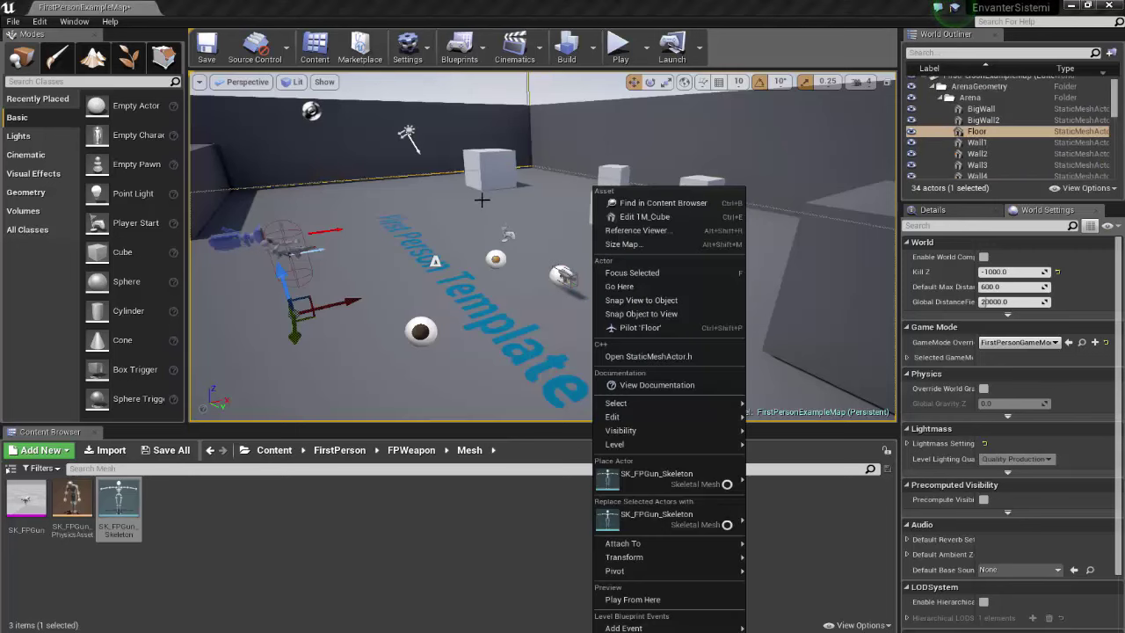
{"action": "left_click", "coordinate": [561, 274]}
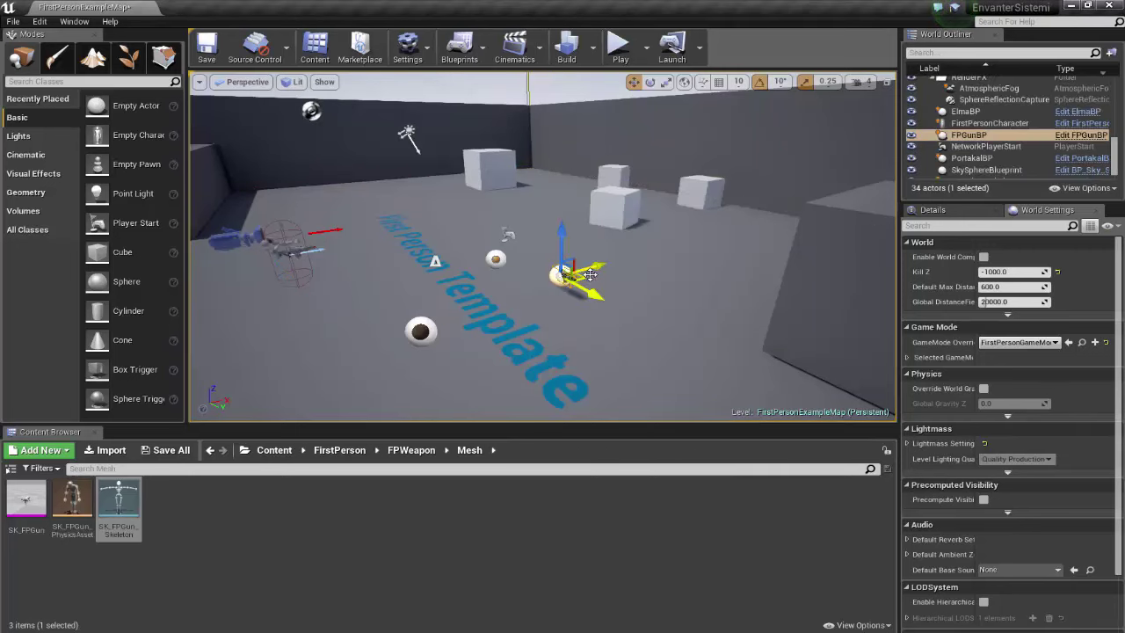
{"action": "key", "text": "ctrl+w"}
{"action": "left_click_drag", "start_coordinate": [582, 276], "coordinate": [558, 208]}
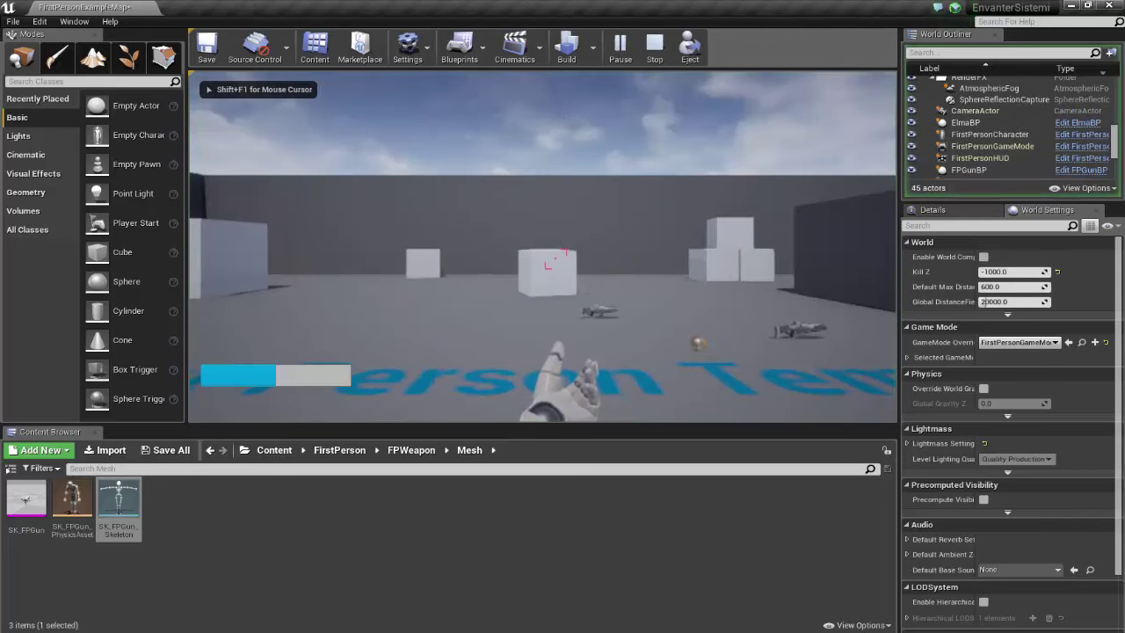
- In play, pick up the gun and equip Fp Gun from the inventory with Kuşan
{"action": "key", "text": "w"}
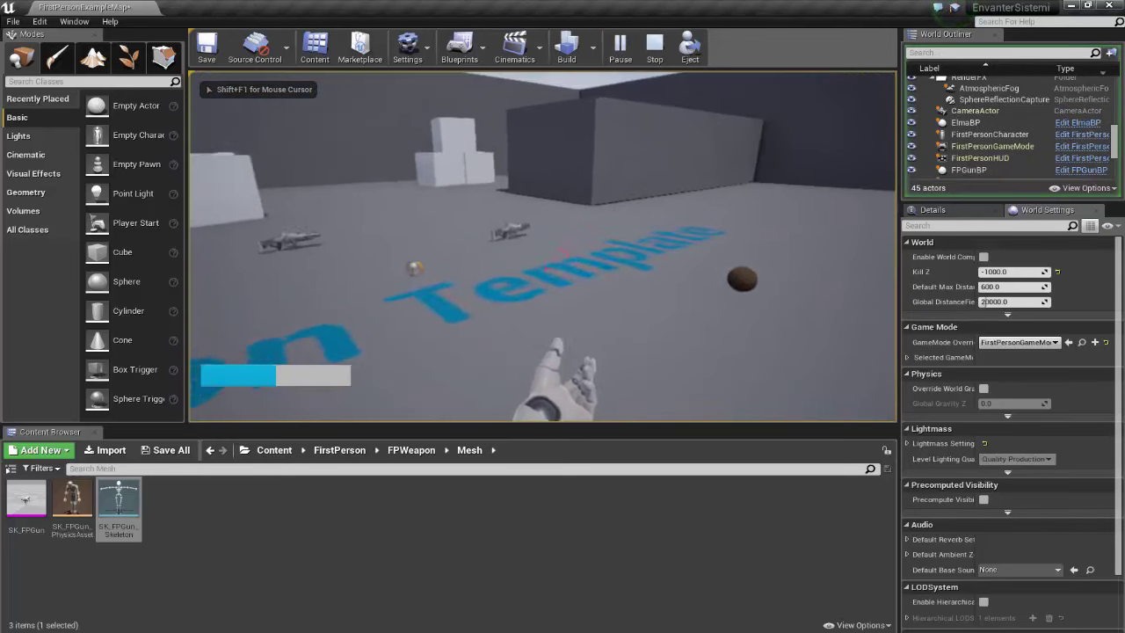
{"action": "left_click", "coordinate": [547, 255]}
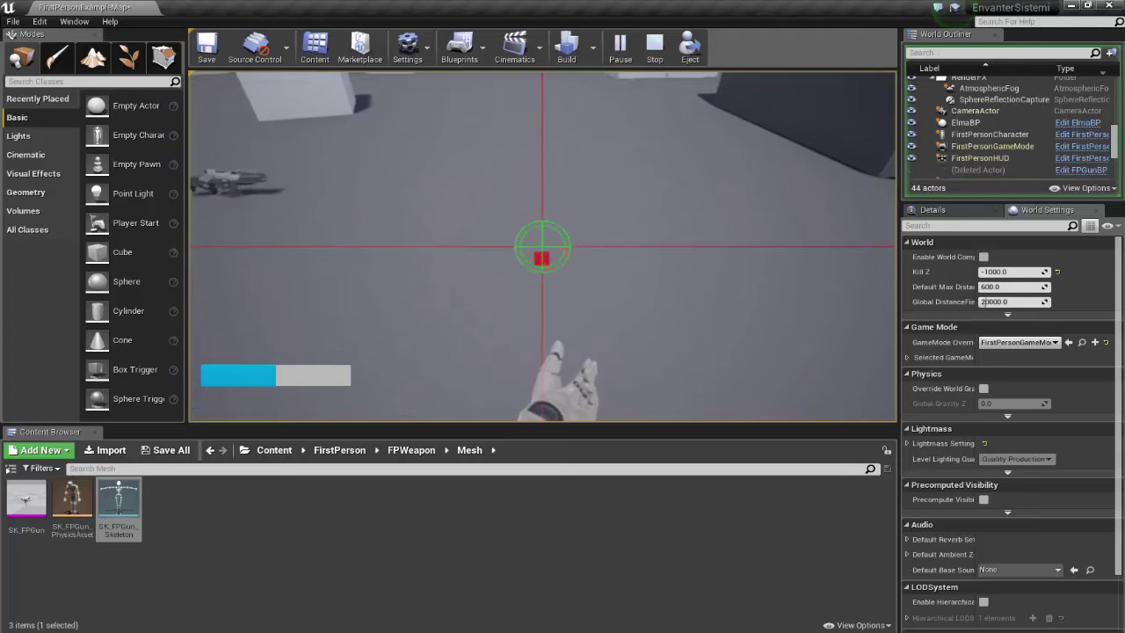
{"action": "key", "text": "e"}
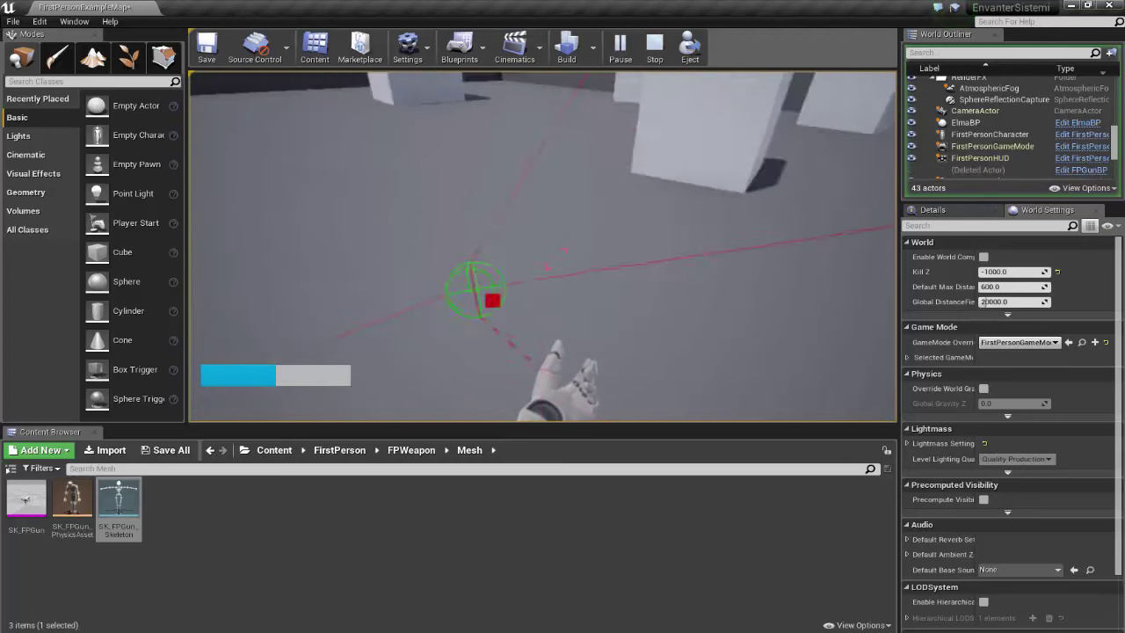
{"action": "key", "text": "i"}
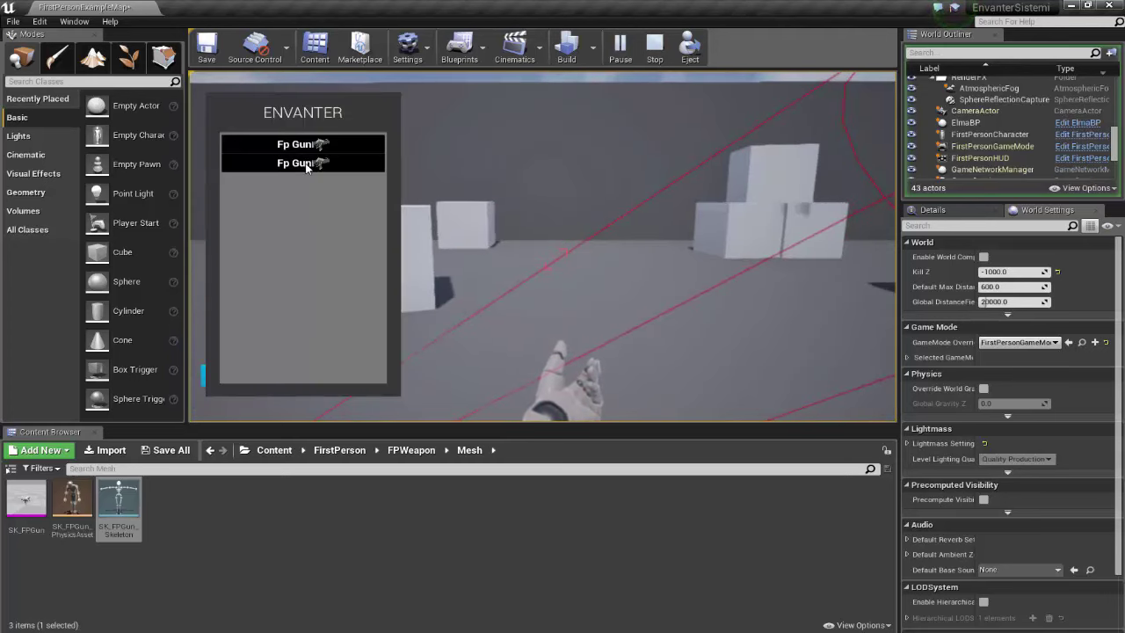
{"action": "left_click", "coordinate": [307, 167]}
{"action": "left_click", "coordinate": [470, 233]}
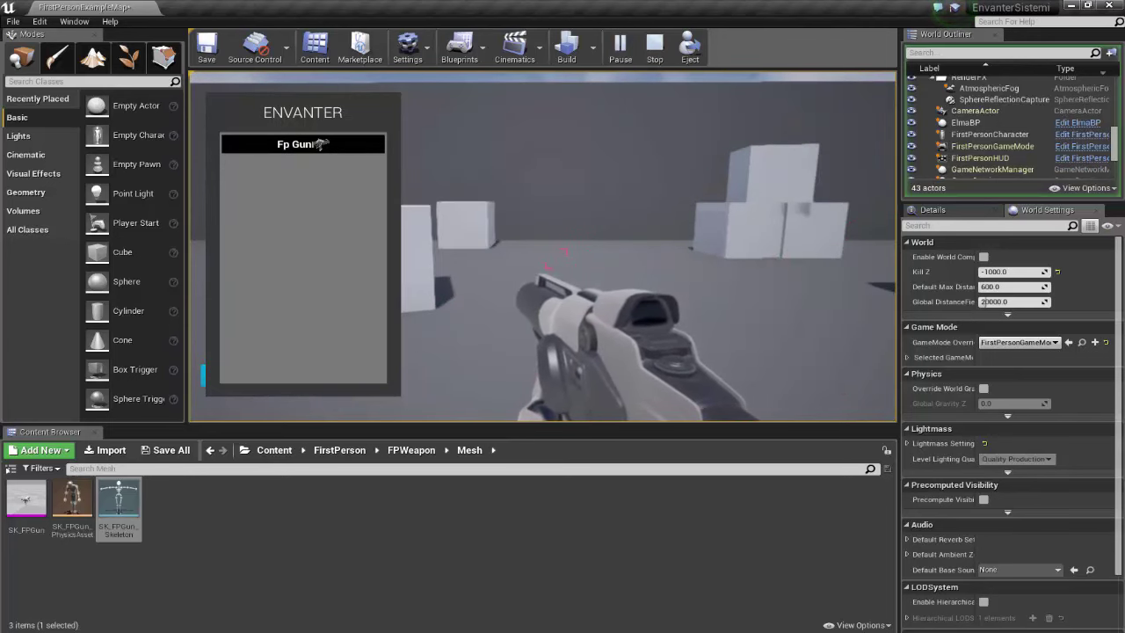
{"action": "key", "text": "i"}
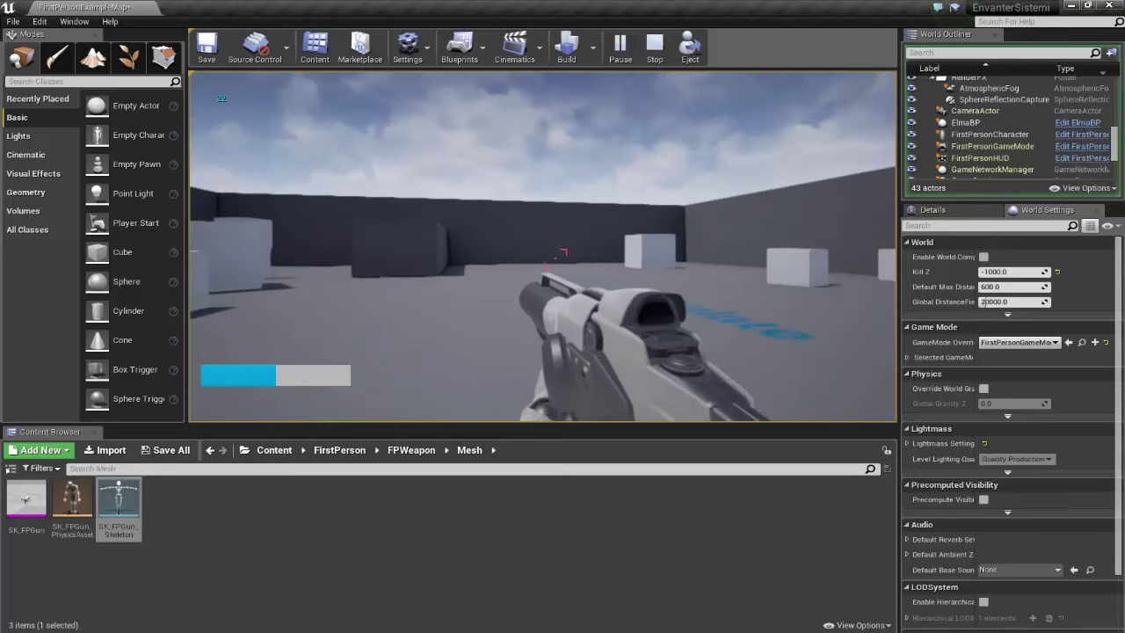
- Fire two projectiles, watching the ammo count drop, then reopen the inventory
{"action": "left_click", "coordinate": [545, 264]}
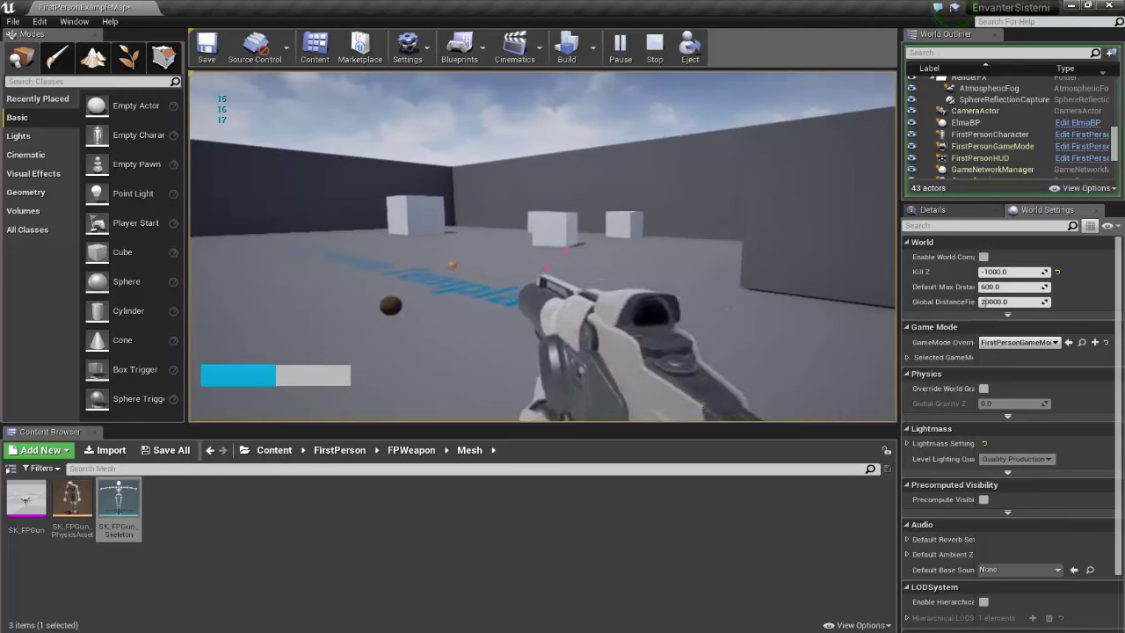
{"action": "key", "text": "w"}
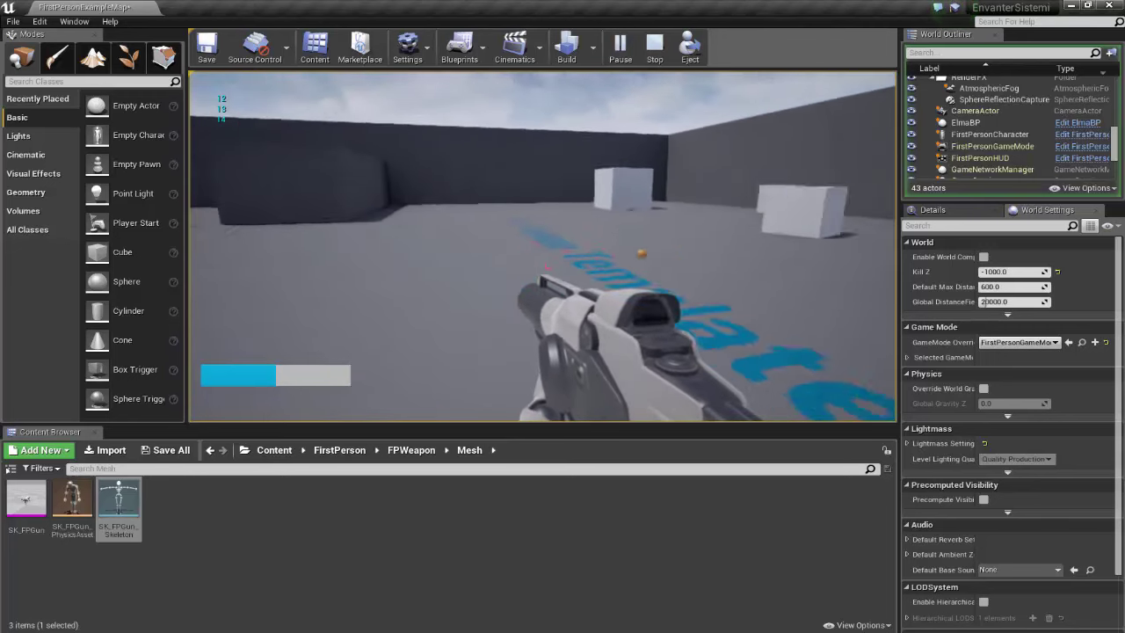
{"action": "left_click", "coordinate": [563, 250]}
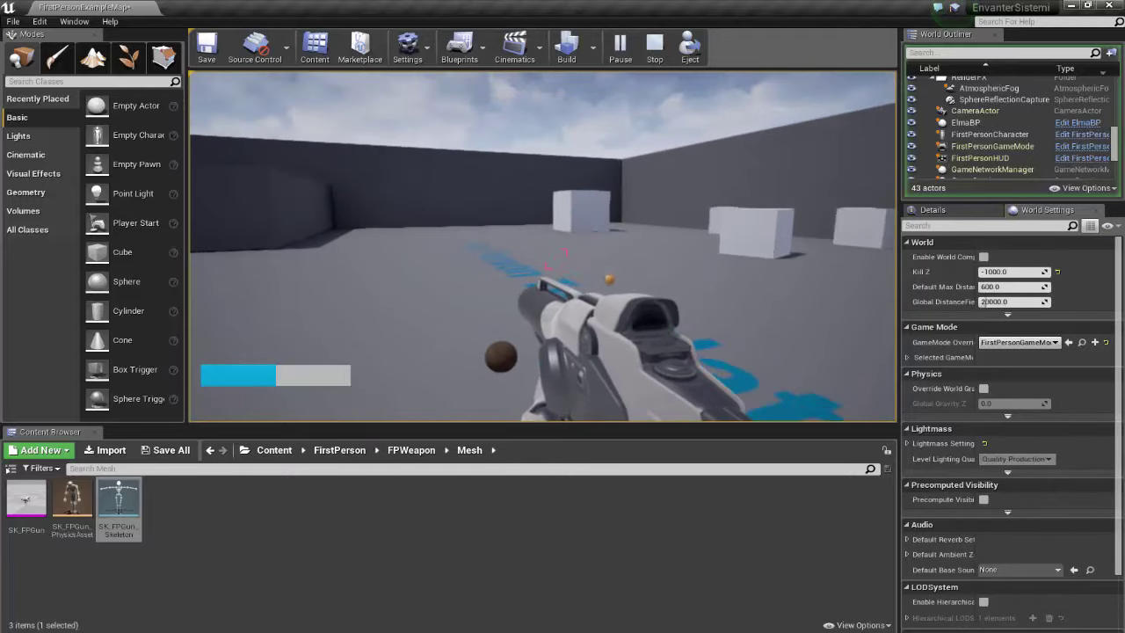
{"action": "key", "text": "i"}
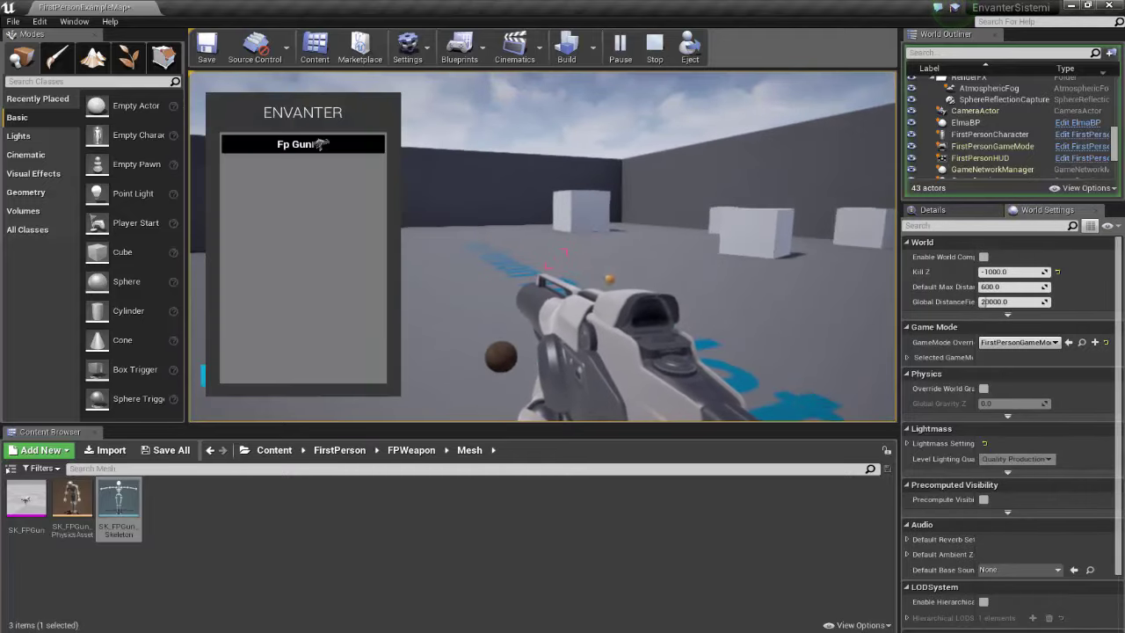
- Check the remaining Fp Gun's details, close the inventory, and walk toward the wall
{"action": "left_click", "coordinate": [328, 143]}
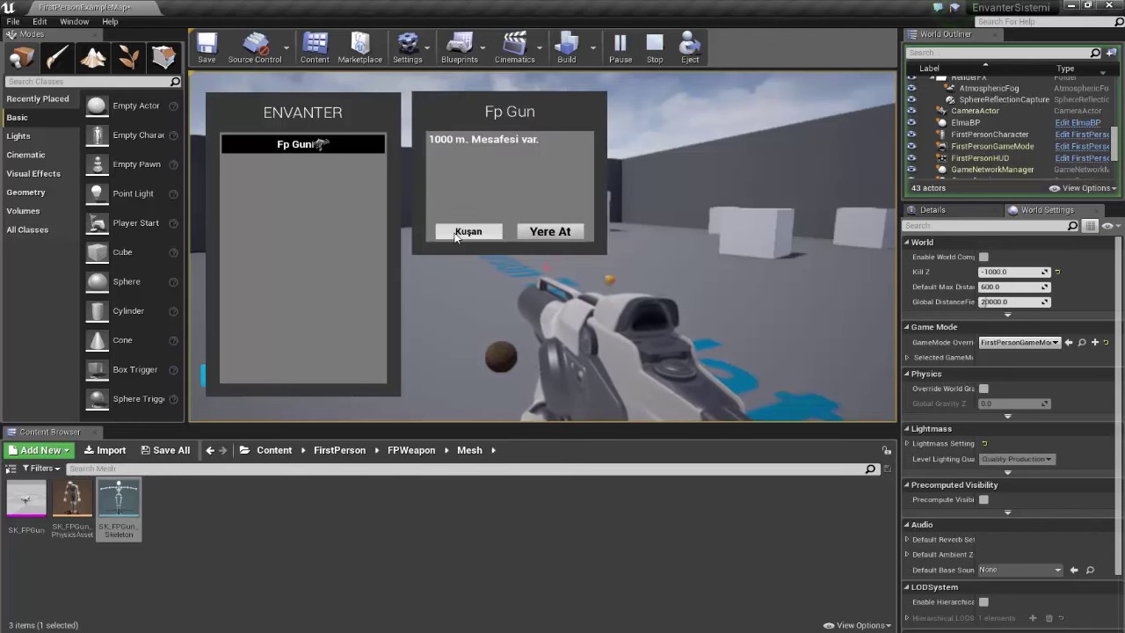
{"action": "left_click", "coordinate": [456, 233]}
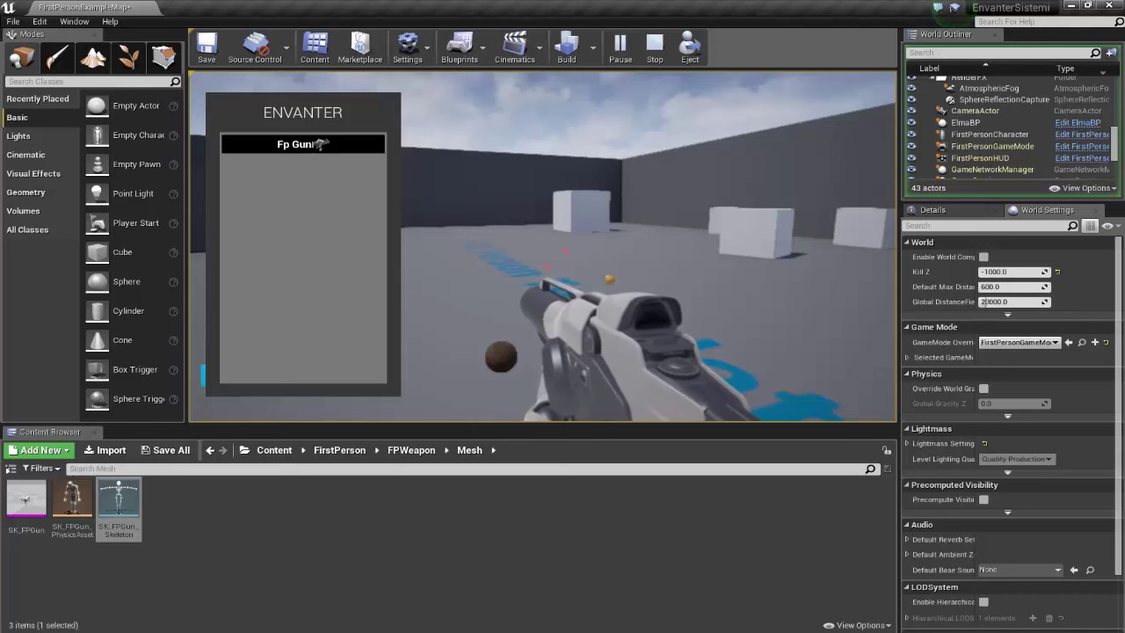
{"action": "key", "text": "i"}
{"action": "key", "text": "w"}
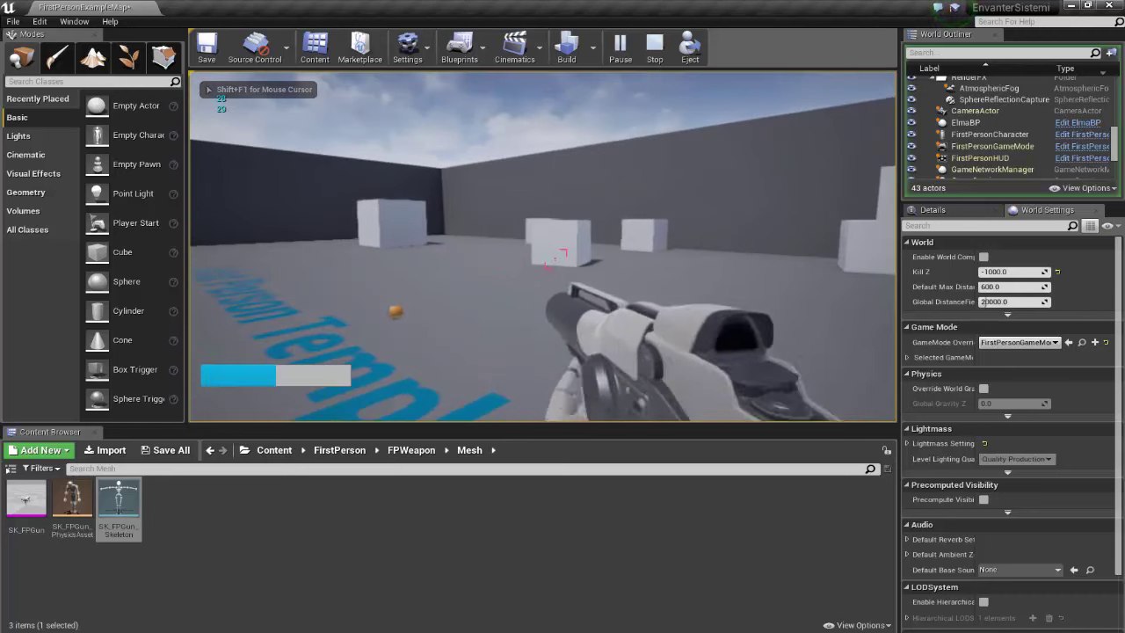
{"action": "key", "text": "w"}
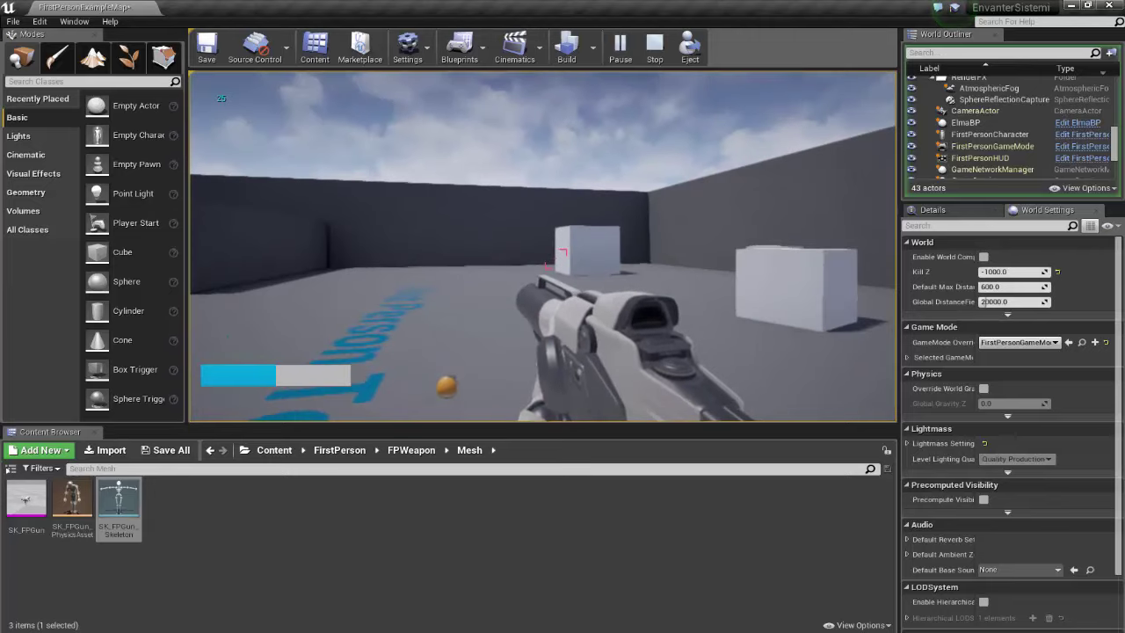
- Reopen the inventory, try equipping Fp Gun again, then walk toward the cubes
{"action": "key", "text": "i"}
{"action": "left_click", "coordinate": [316, 145]}
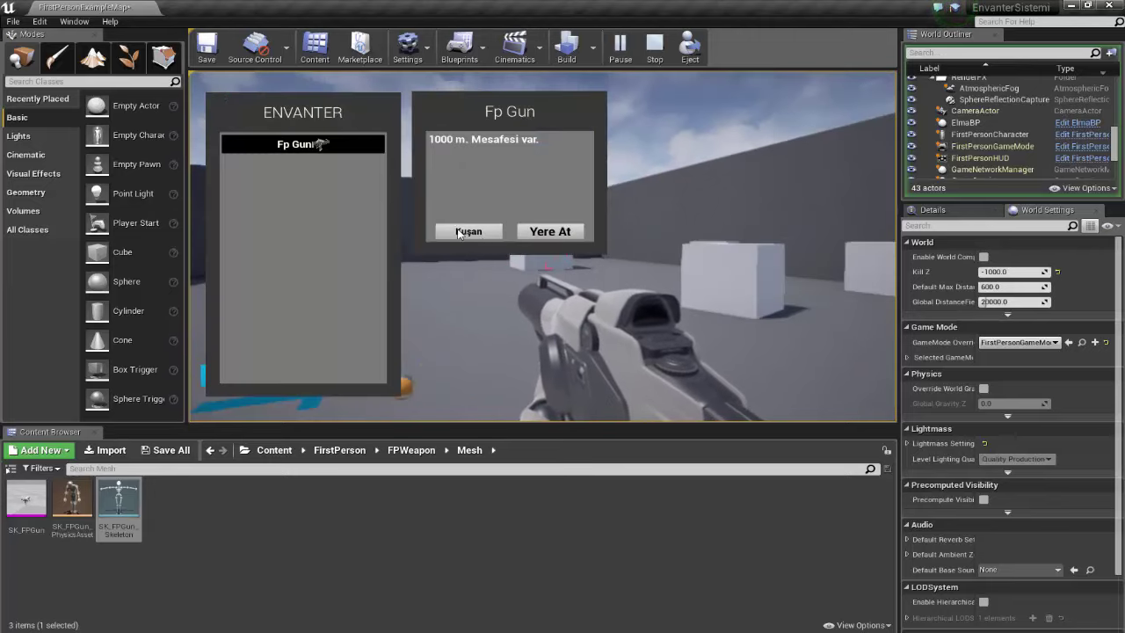
{"action": "left_click", "coordinate": [317, 145]}
{"action": "key", "text": "i"}
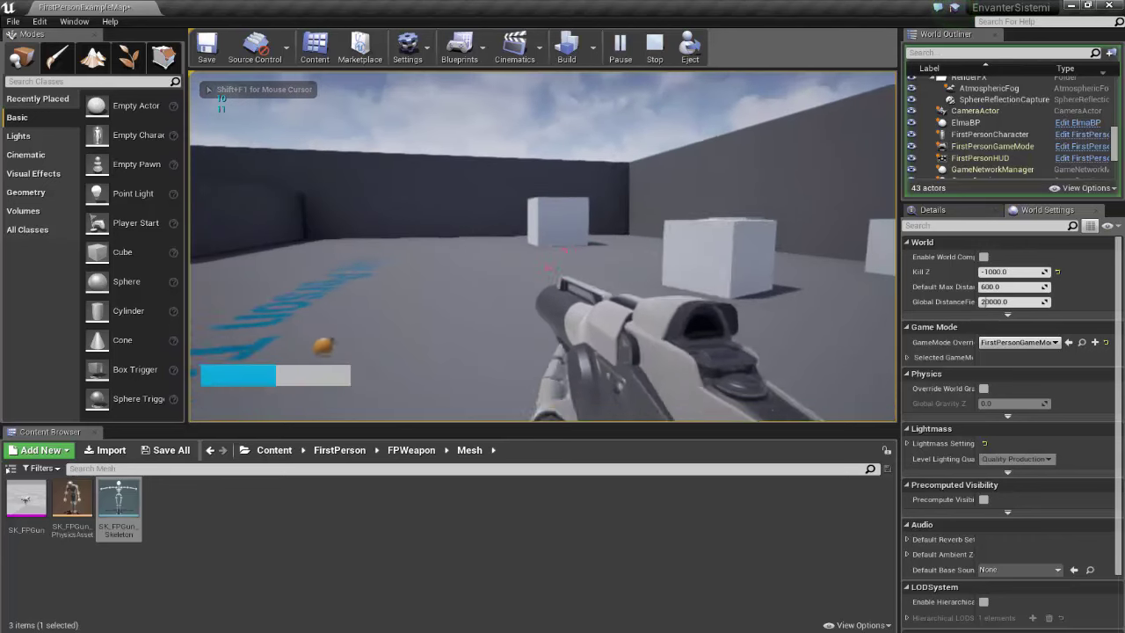
{"action": "key", "text": "w"}
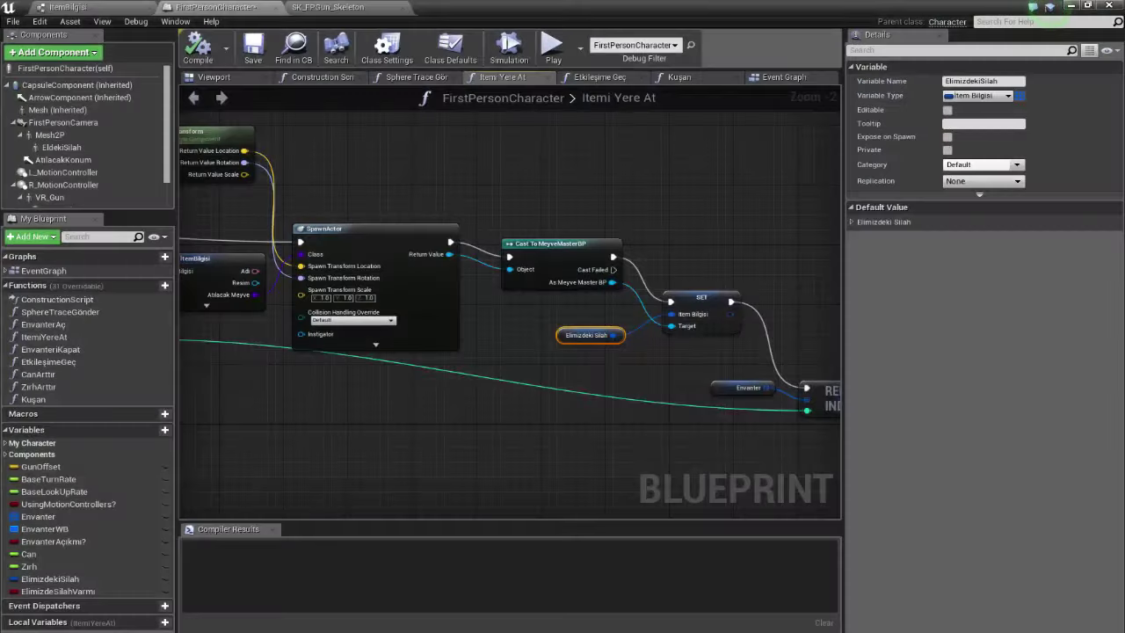
- Locate the GET node in Itemi Yere At and delete the Elimizdeki Silah getter
{"action": "scroll", "coordinate": [499, 369], "scroll_direction": "up", "scroll_amount": 1}
{"action": "scroll", "coordinate": [498, 370], "scroll_direction": "up", "scroll_amount": 2}
{"action": "mouse_move", "coordinate": [498, 369]}
{"action": "right_mouse_down"}
{"action": "mouse_move", "coordinate": [439, 370]}
{"action": "mouse_move", "coordinate": [489, 390]}
{"action": "right_mouse_up"}
{"action": "scroll", "coordinate": [489, 390], "scroll_direction": "down", "scroll_amount": 1}
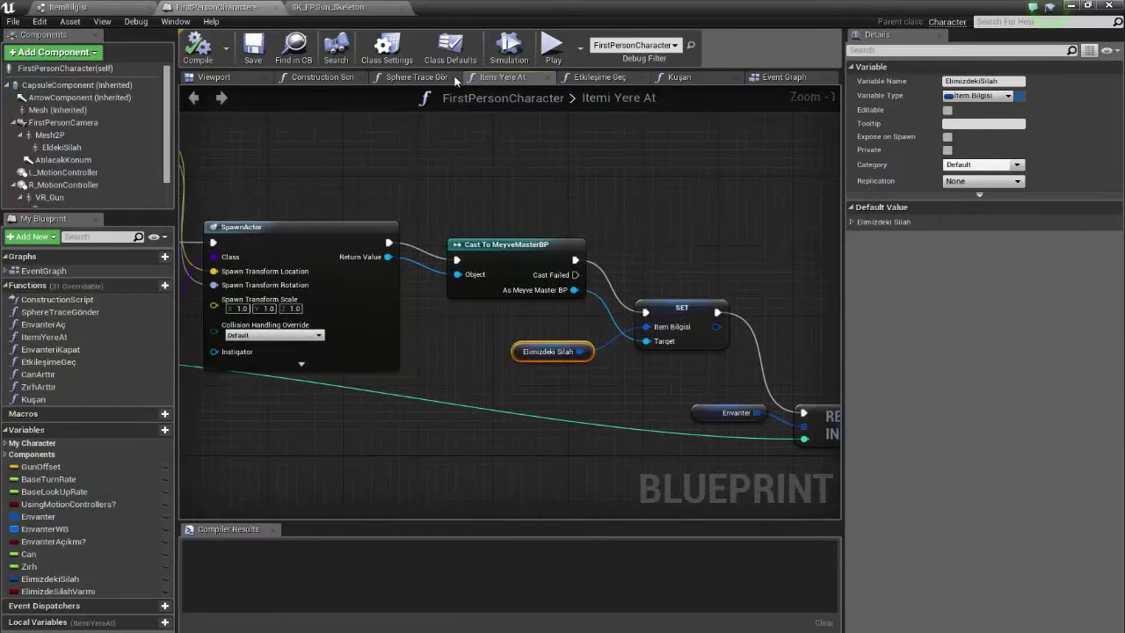
{"action": "right_click_drag", "start_coordinate": [500, 327], "coordinate": [566, 327]}
{"action": "scroll", "coordinate": [565, 327], "scroll_direction": "down", "scroll_amount": 1}
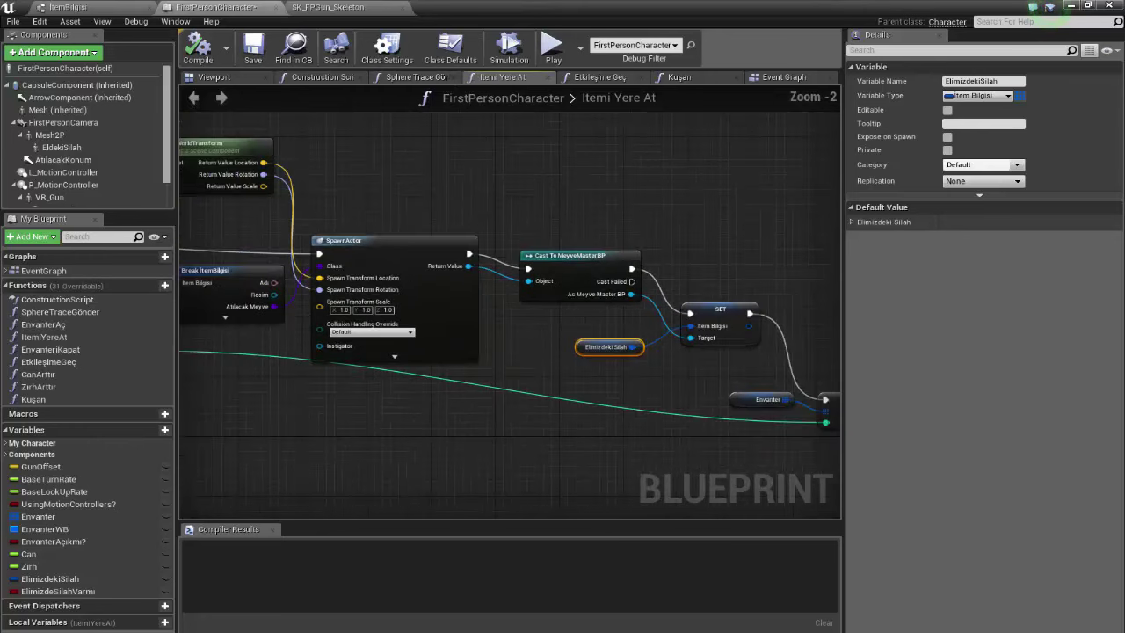
{"action": "scroll", "coordinate": [565, 327], "scroll_direction": "down", "scroll_amount": 1}
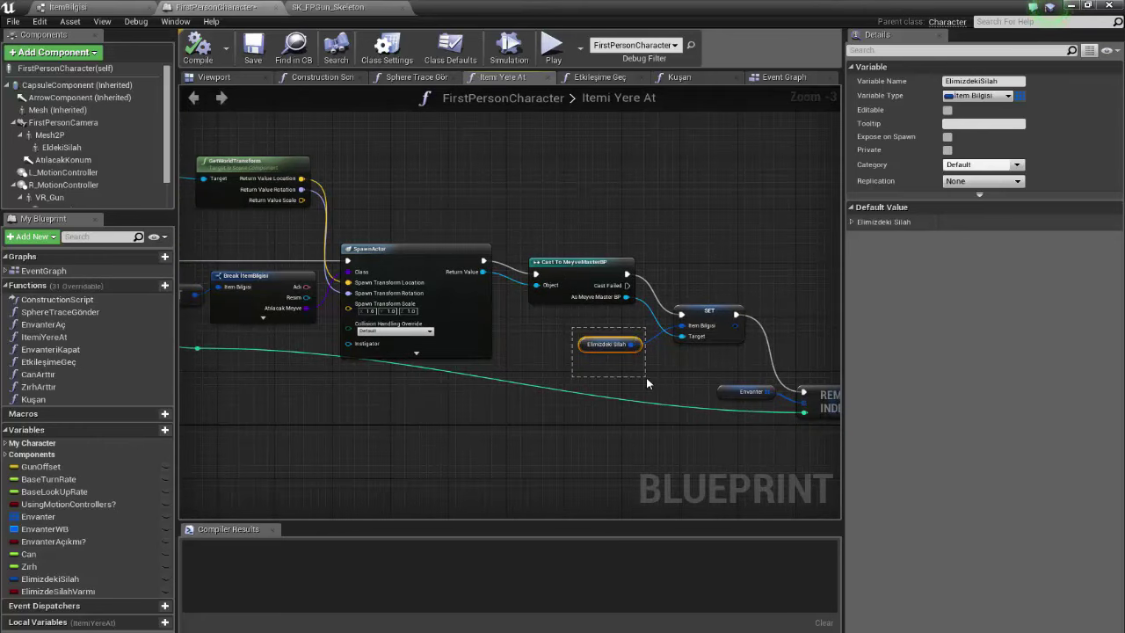
{"action": "right_click_drag", "start_coordinate": [502, 342], "coordinate": [543, 344]}
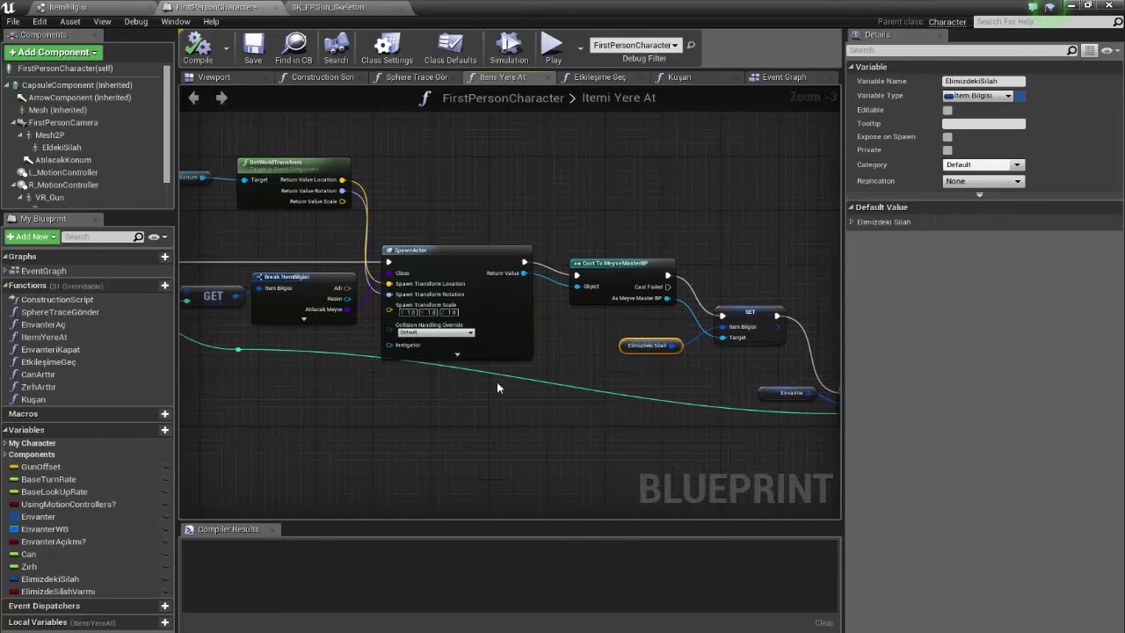
{"action": "key", "text": "Delete"}
- Wire the GET output into SET's Item Bilgisi pin and save FirstPersonCharacter
{"action": "right_click_drag", "start_coordinate": [366, 327], "coordinate": [420, 328]}
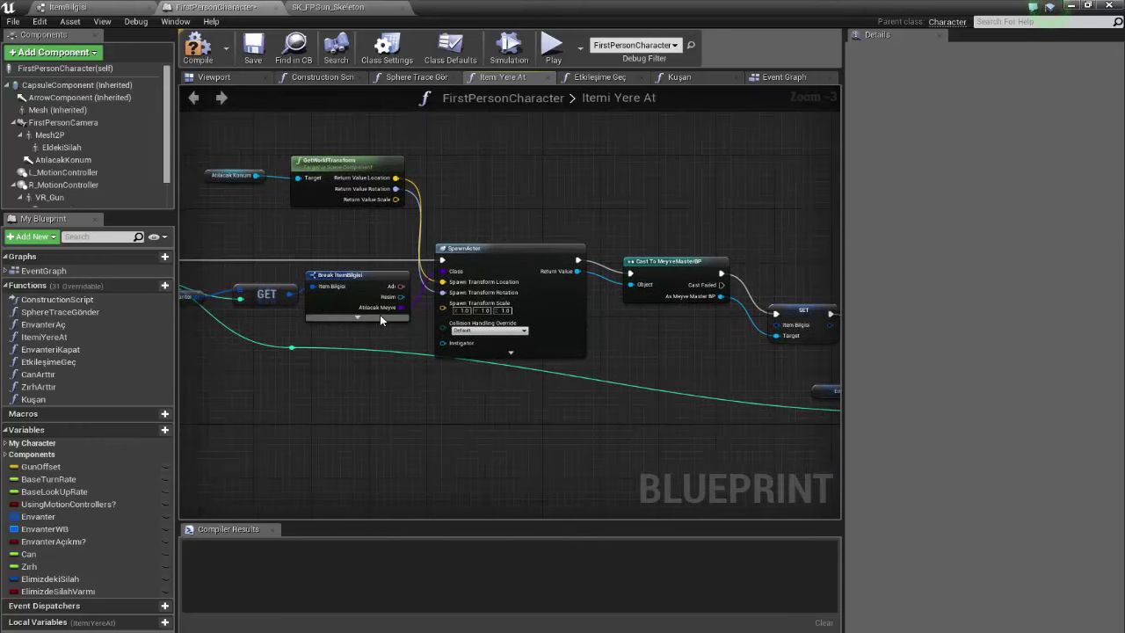
{"action": "right_click_drag", "start_coordinate": [332, 309], "coordinate": [380, 322]}
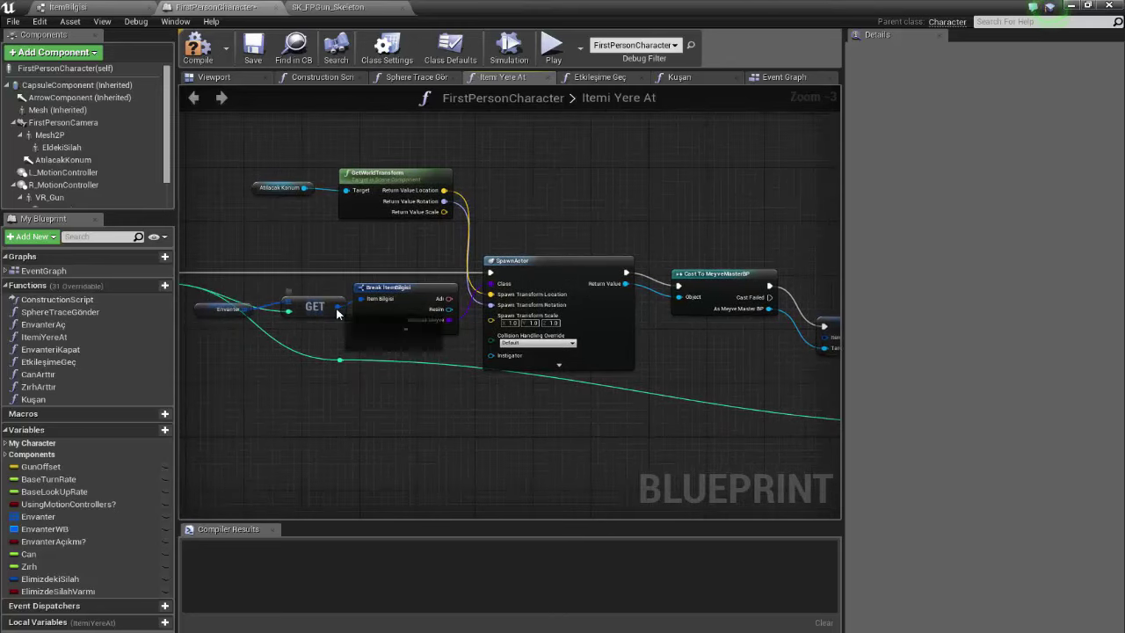
{"action": "left_click_drag", "start_coordinate": [337, 306], "coordinate": [791, 339]}
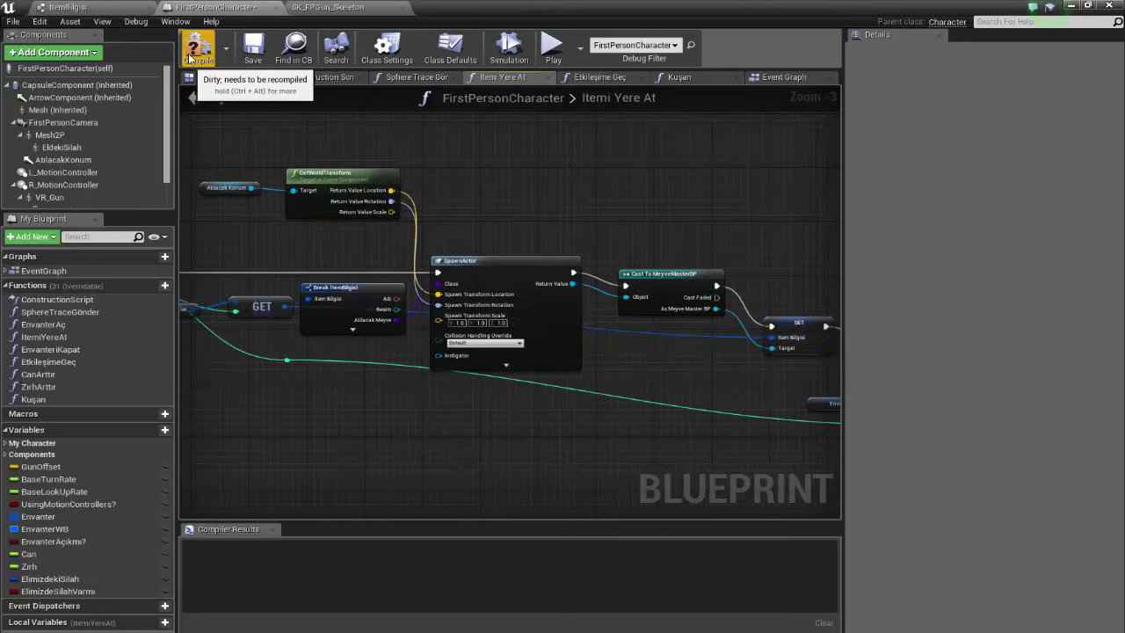
{"action": "left_click", "coordinate": [249, 58]}
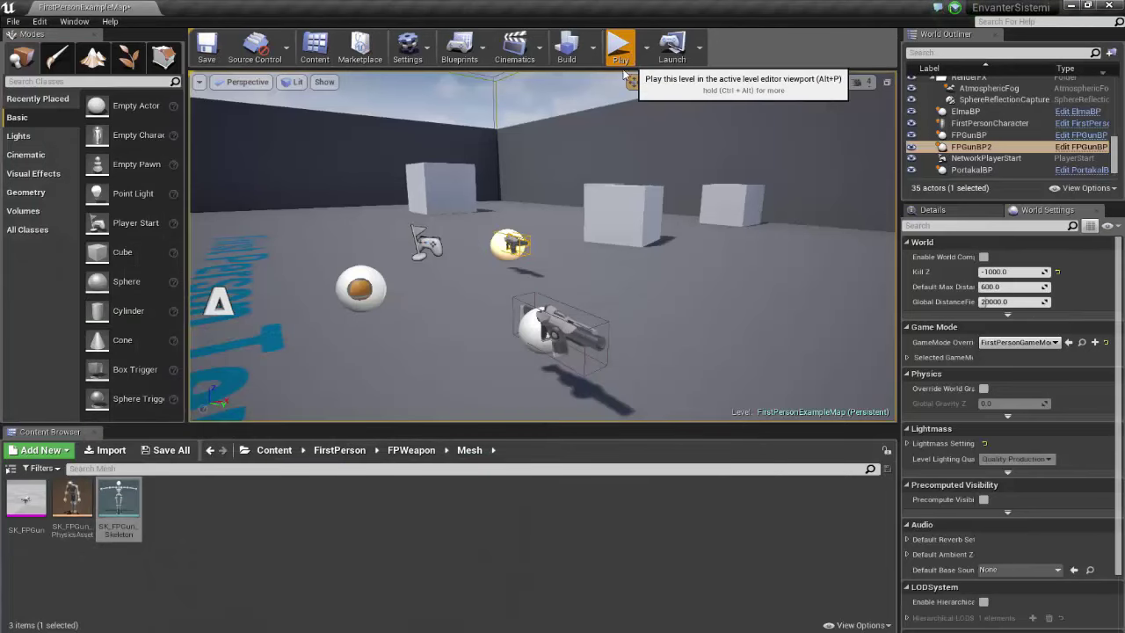
- Start play, pick up both floor guns, and equip an Fp Gun from the inventory
{"action": "left_click", "coordinate": [634, 59]}
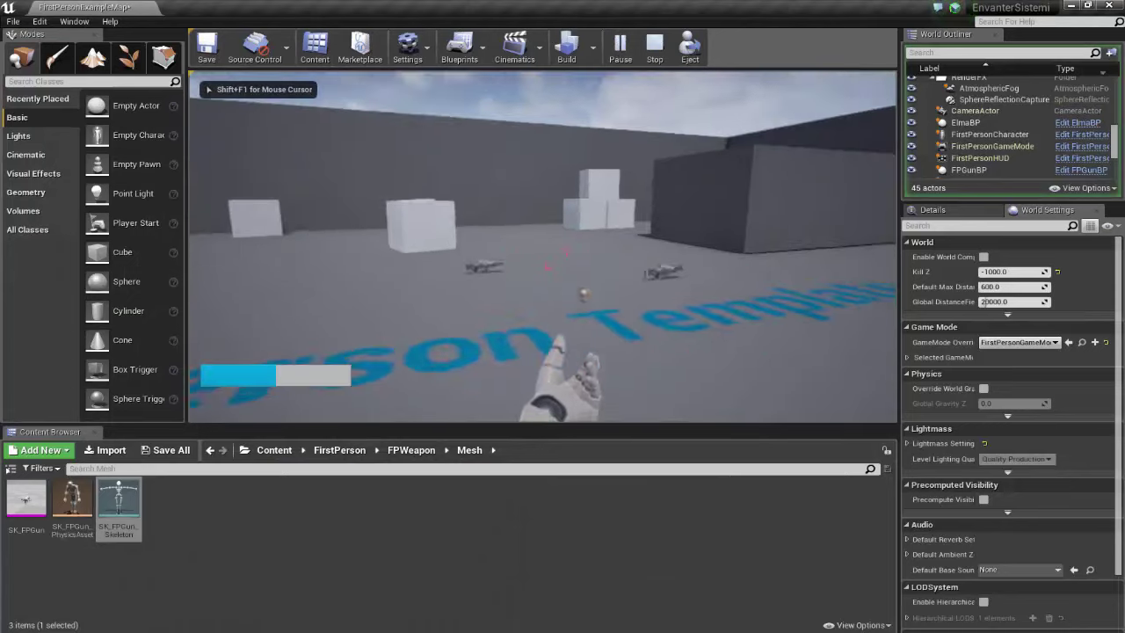
{"action": "left_click", "coordinate": [547, 264]}
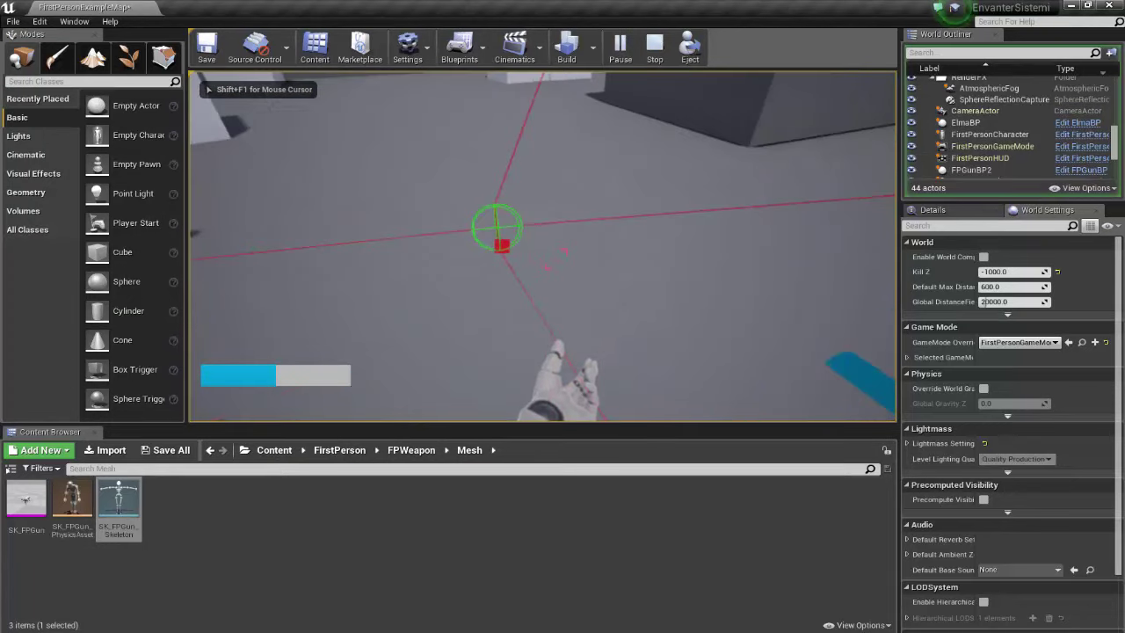
{"action": "left_click", "coordinate": [542, 264]}
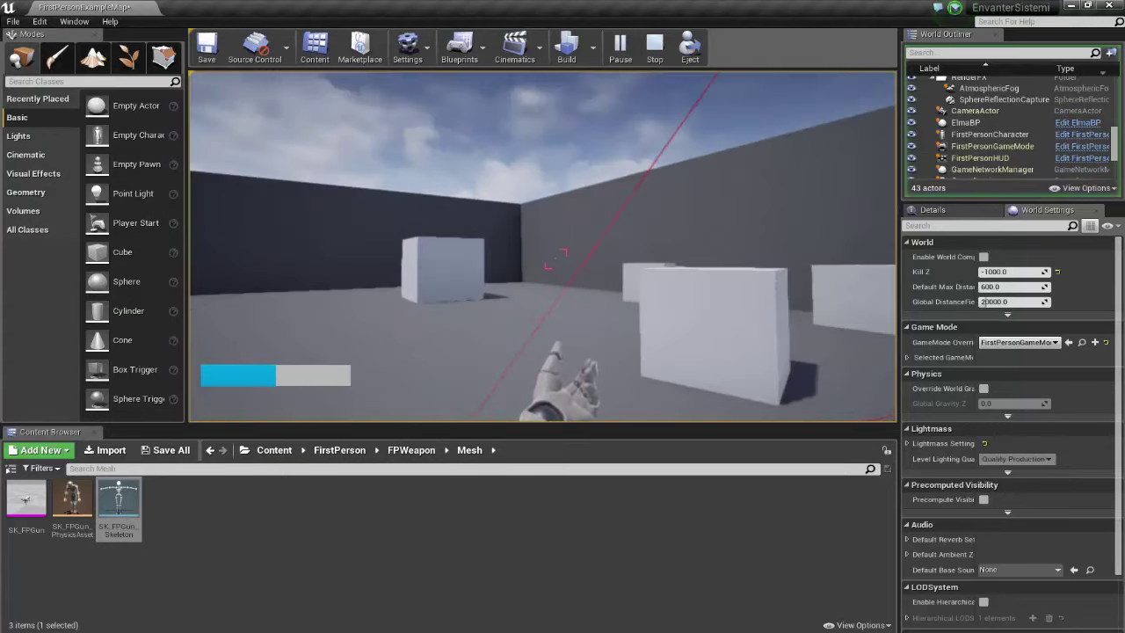
{"action": "key", "text": "i"}
{"action": "left_click", "coordinate": [322, 158]}
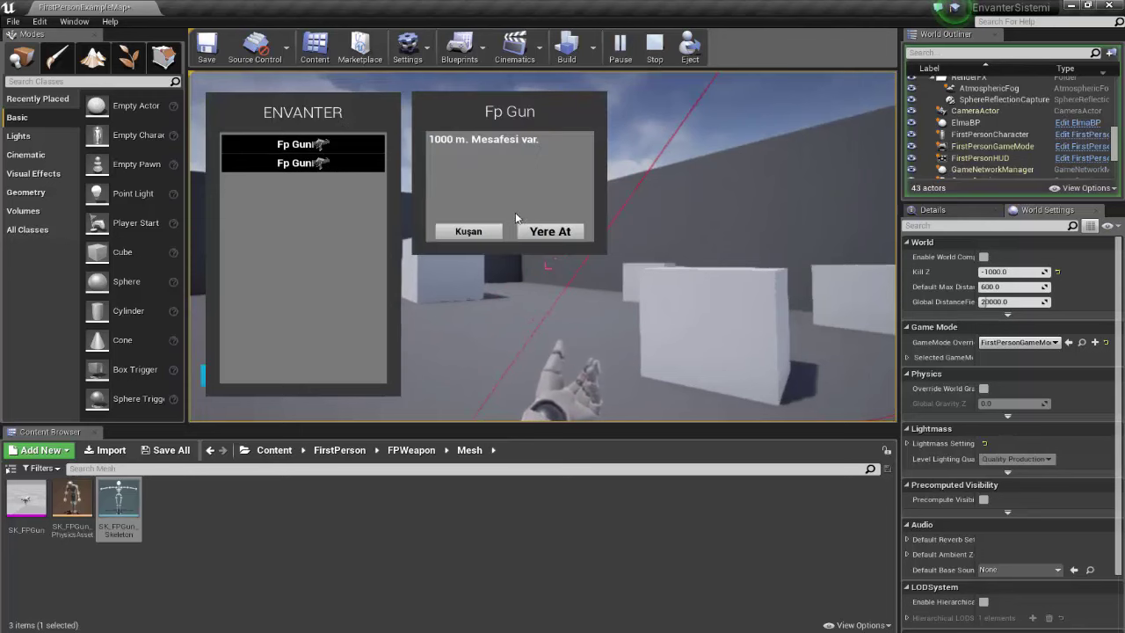
{"action": "left_click", "coordinate": [470, 233]}
{"action": "key", "text": "i"}
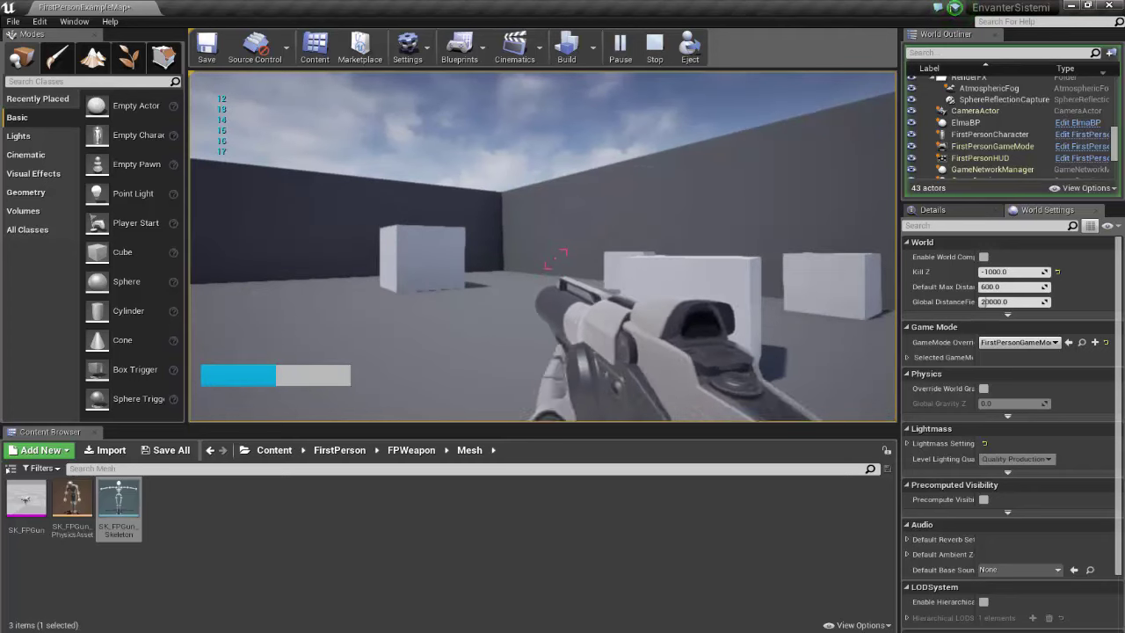
- Re-equip the Fp Gun from ENVANTER, then drop it with Yere At
{"action": "key", "text": "shift+F1"}
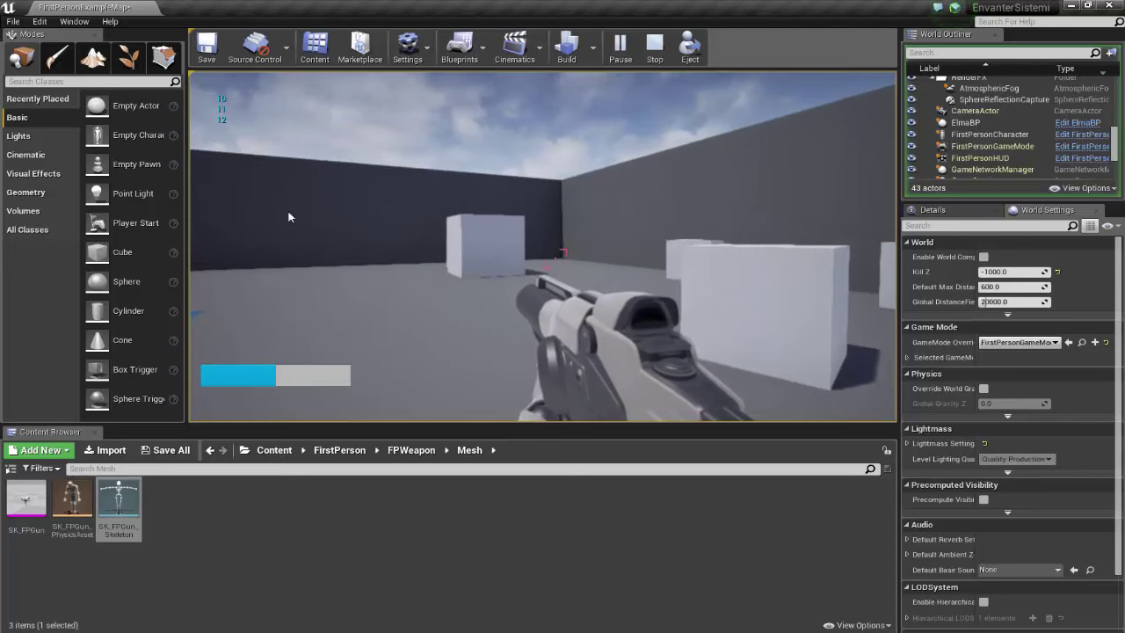
{"action": "key", "text": "i"}
{"action": "left_click", "coordinate": [319, 146]}
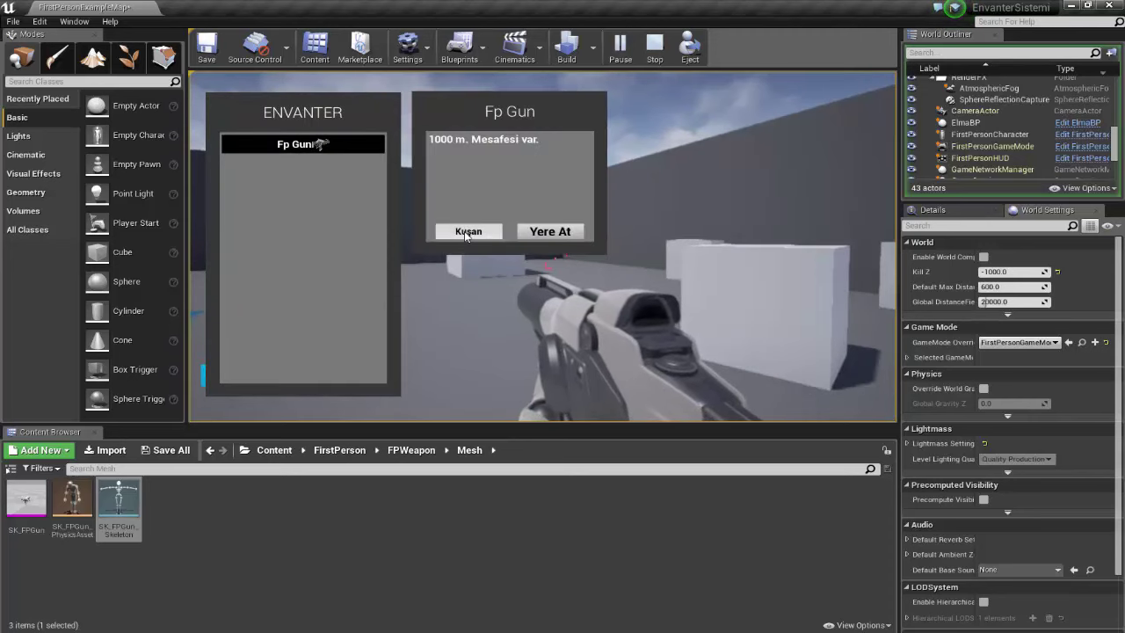
{"action": "left_click", "coordinate": [467, 234]}
{"action": "left_click", "coordinate": [294, 145]}
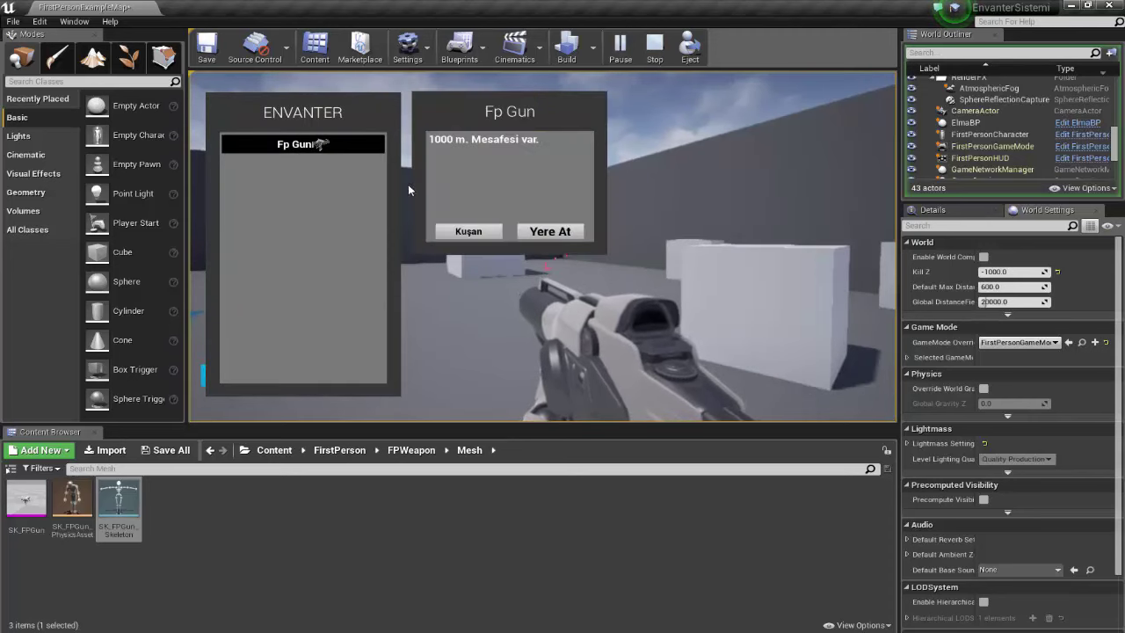
{"action": "left_click", "coordinate": [559, 237]}
{"action": "key", "text": "i"}
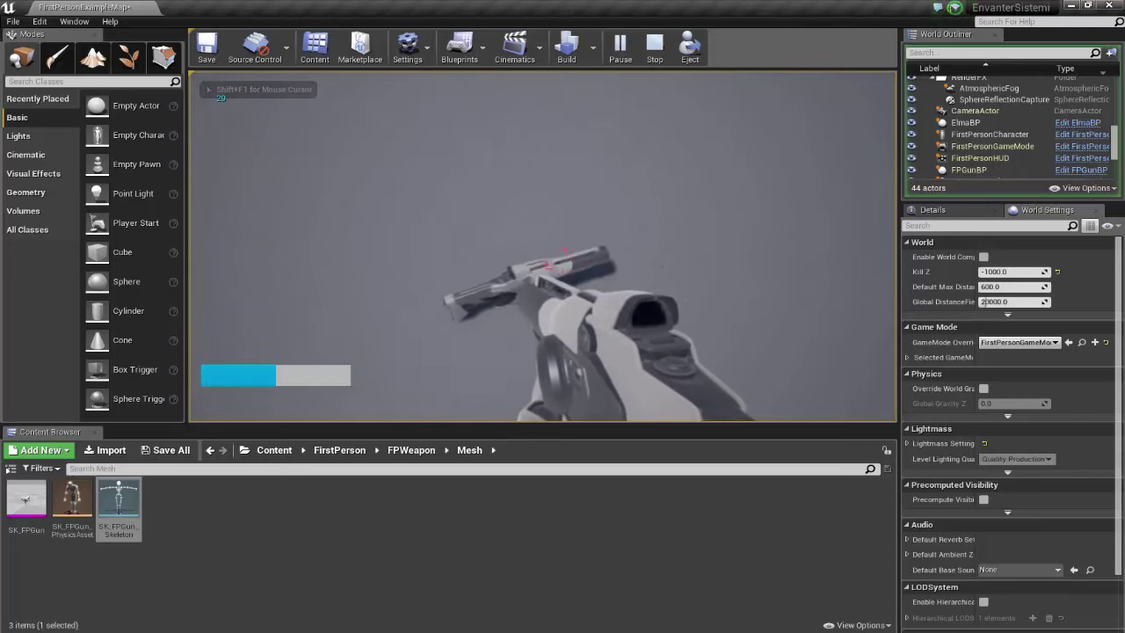
- Pick up the dropped Fp Gun and equip it from the inventory
{"action": "key", "text": "e"}
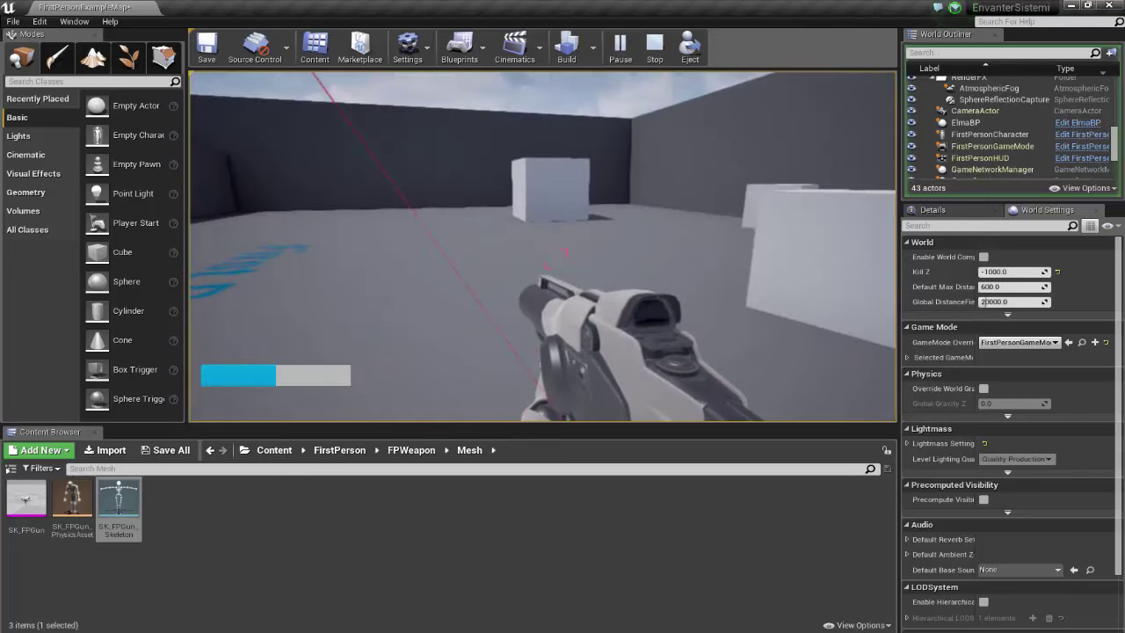
{"action": "key", "text": "i"}
{"action": "left_click", "coordinate": [313, 146]}
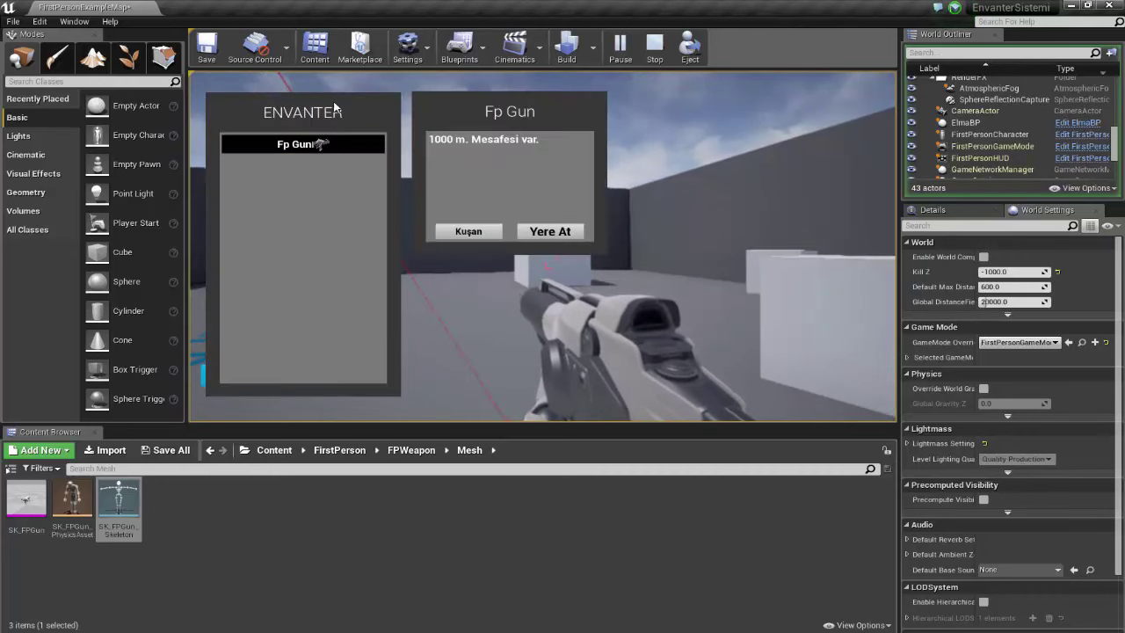
{"action": "left_click", "coordinate": [463, 233]}
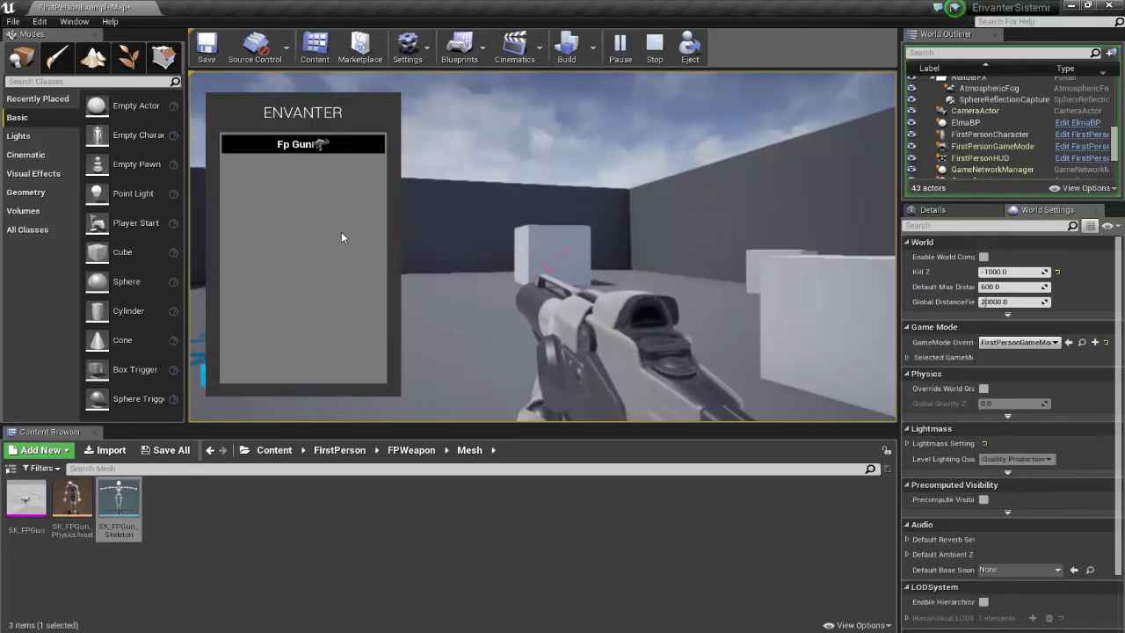
{"action": "key", "text": "i"}
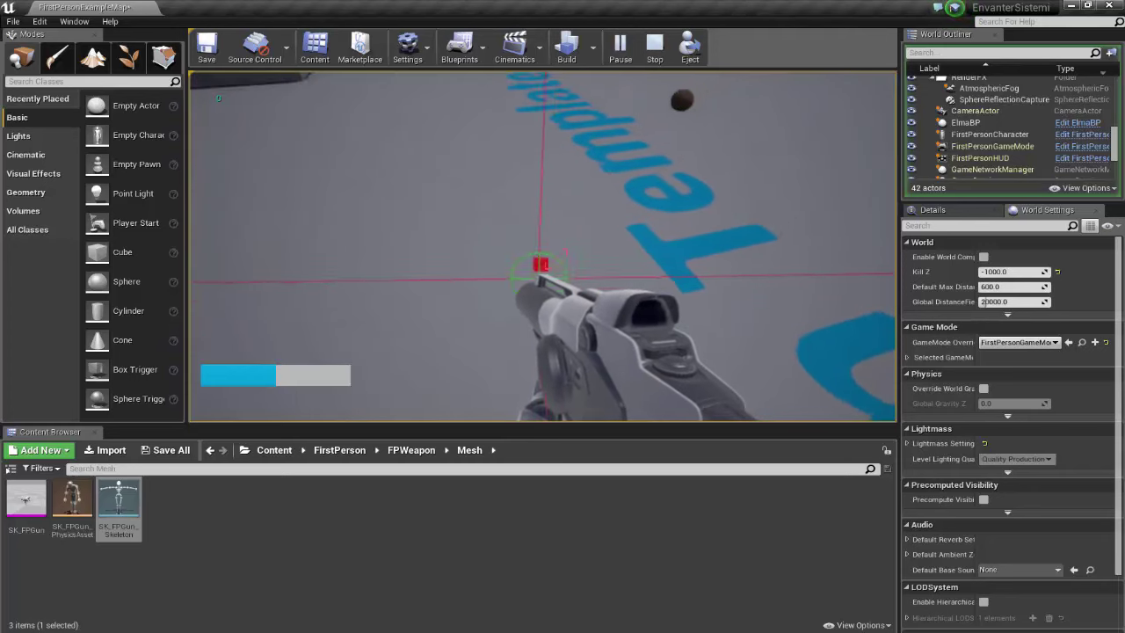
- Eat the Portakal from the inventory with Portakal'ı Ye
{"action": "key", "text": "i"}
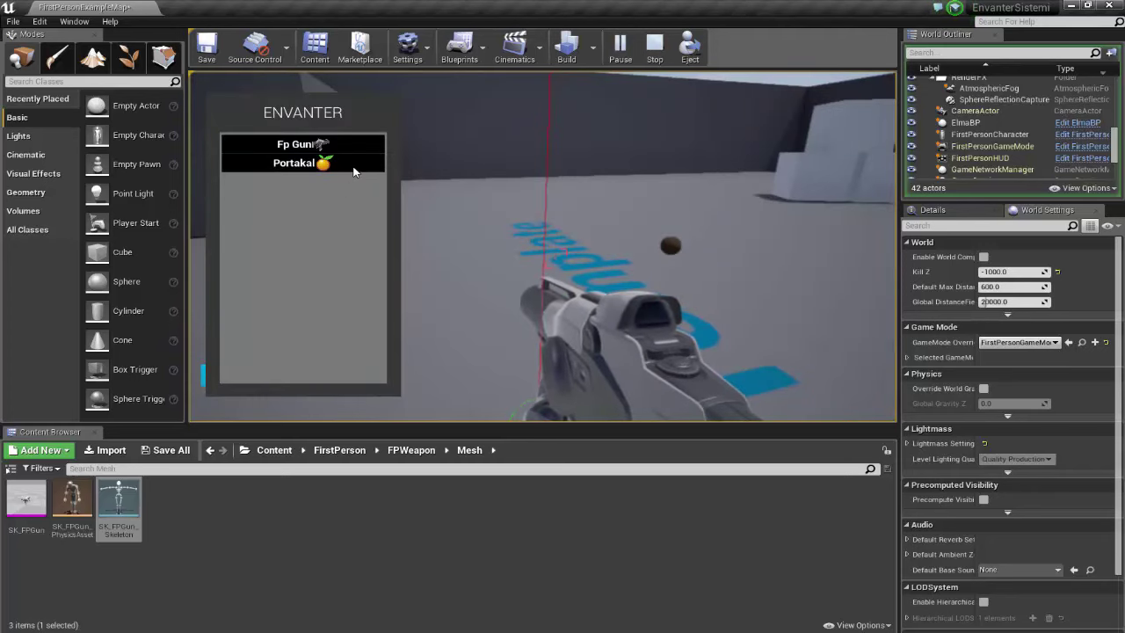
{"action": "left_click", "coordinate": [352, 166]}
{"action": "left_click", "coordinate": [488, 233]}
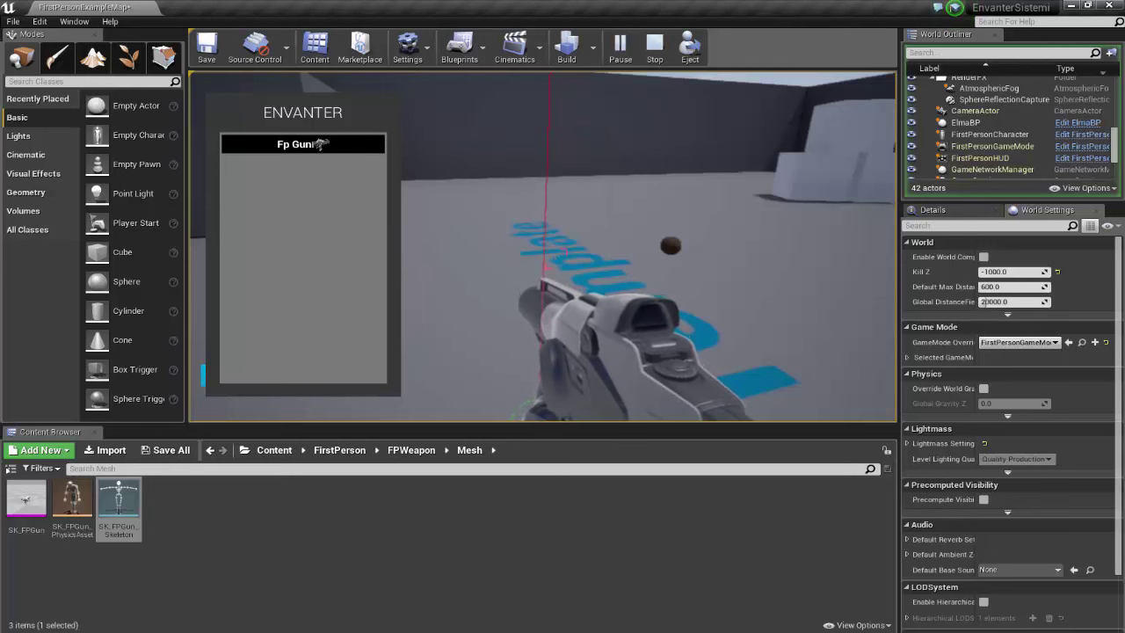
{"action": "key", "text": "i"}
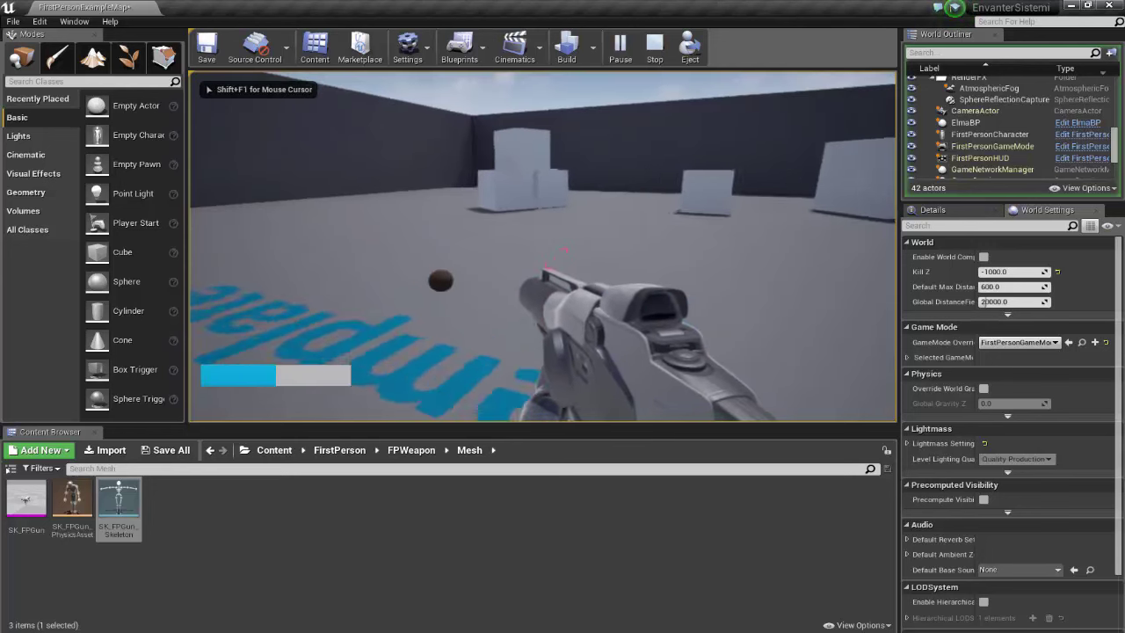
- Stop the play session and fly the viewport over the level toward the cubes
{"action": "key", "text": "Escape"}
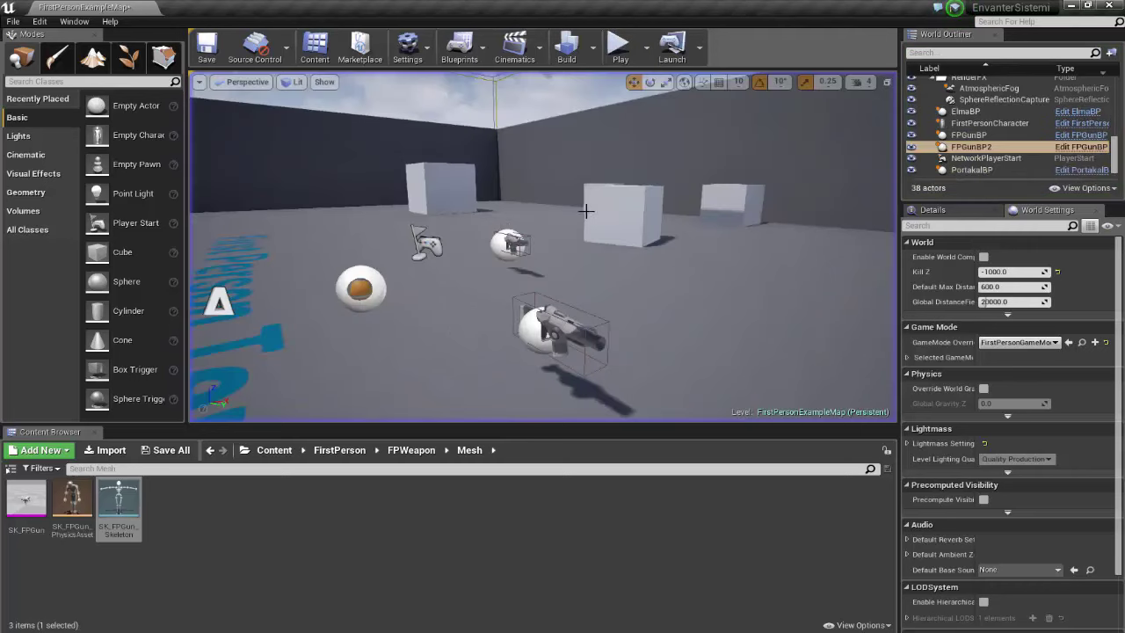
{"action": "mouse_move", "coordinate": [544, 264]}
{"action": "right_mouse_down"}
{"action": "mouse_move", "coordinate": [492, 264]}
{"action": "mouse_move", "coordinate": [249, 82]}
{"action": "right_mouse_up"}
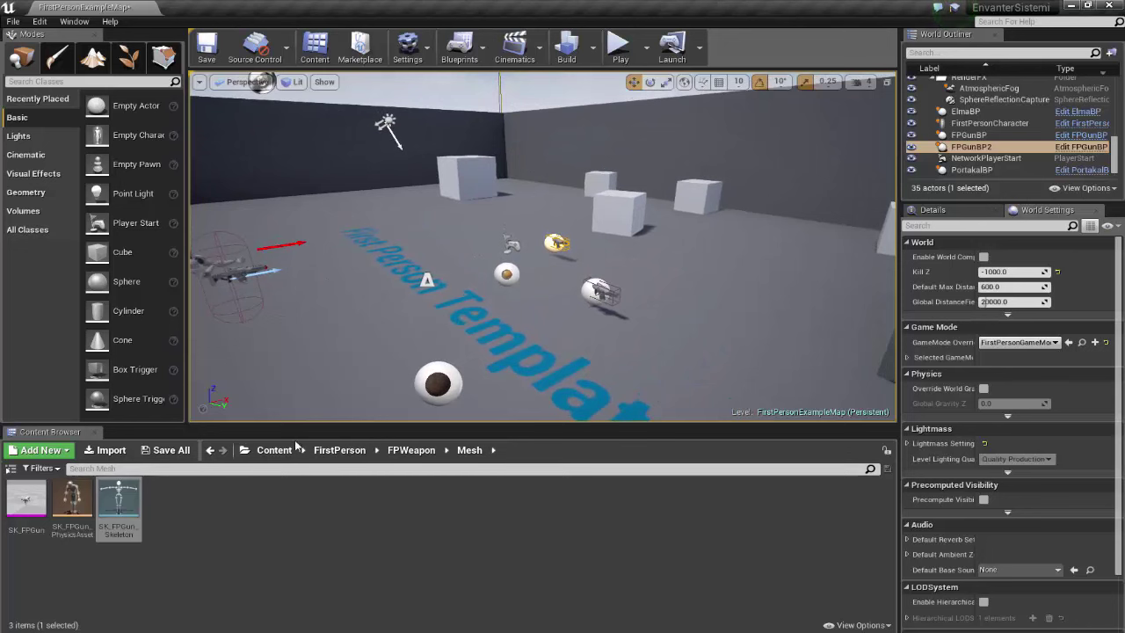
{"action": "mouse_move", "coordinate": [438, 290]}
{"action": "right_mouse_down"}
{"action": "mouse_move", "coordinate": [369, 291]}
{"action": "mouse_move", "coordinate": [388, 82]}
{"action": "right_mouse_up"}
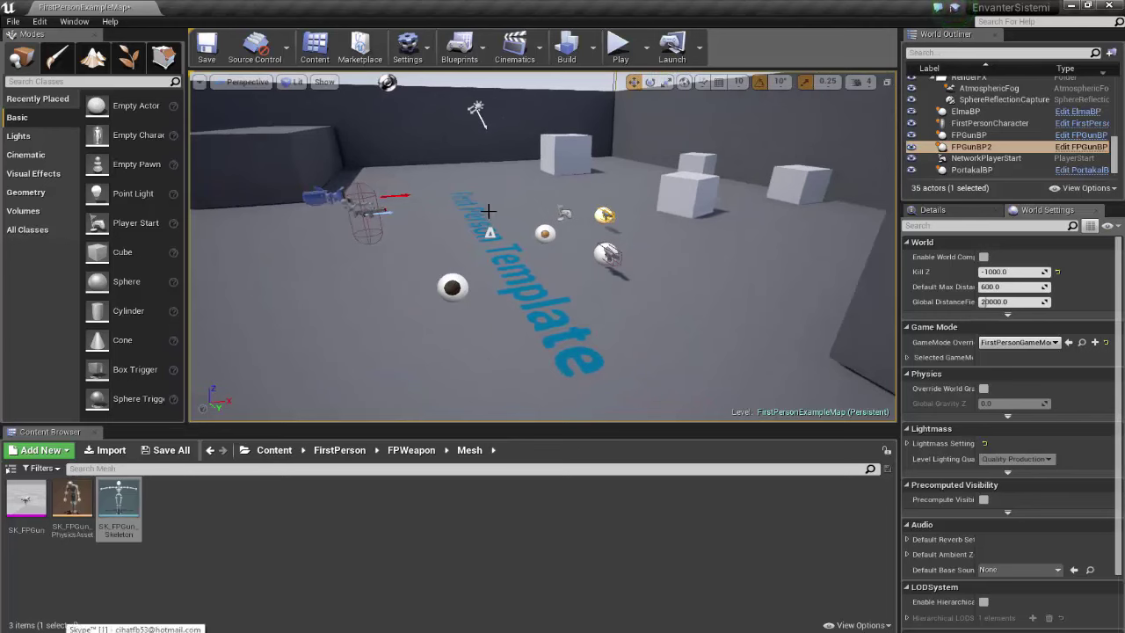
- Bring up the FirstPersonCharacter Blueprint, checking the ItemBilgisi tab before returning
{"action": "left_click", "coordinate": [410, 450]}
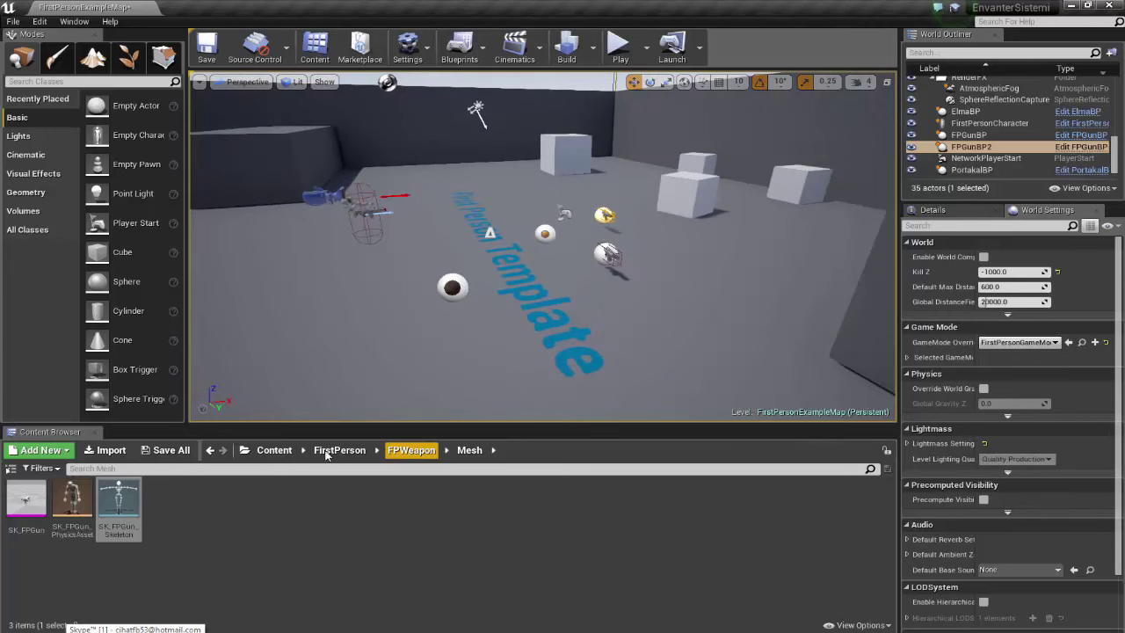
{"action": "left_click", "coordinate": [259, 583]}
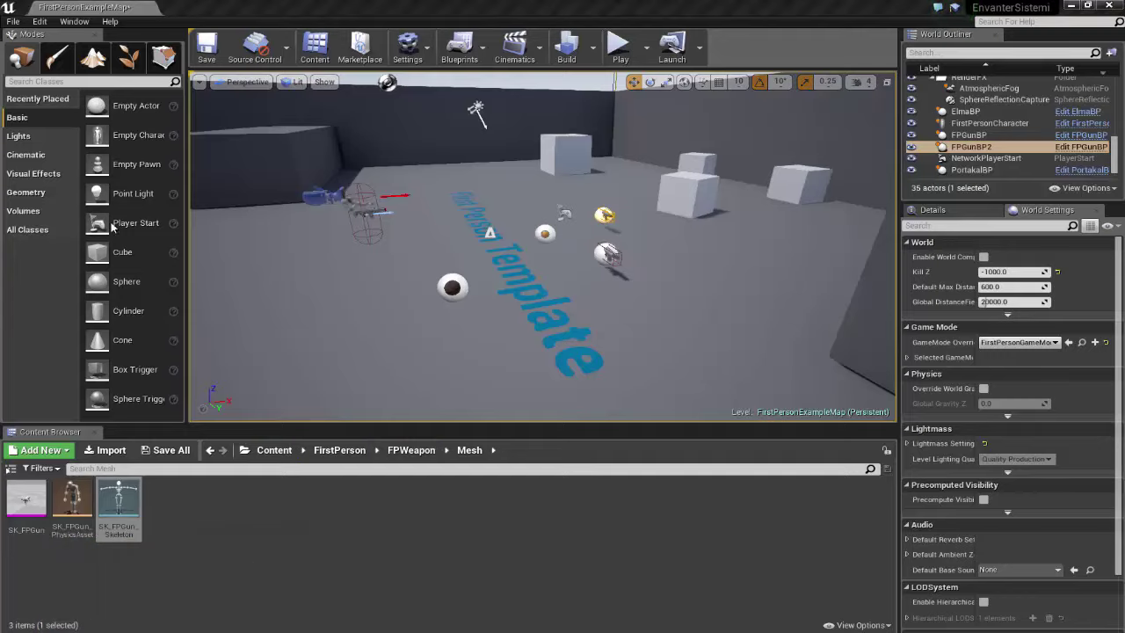
{"action": "left_click", "coordinate": [93, 9]}
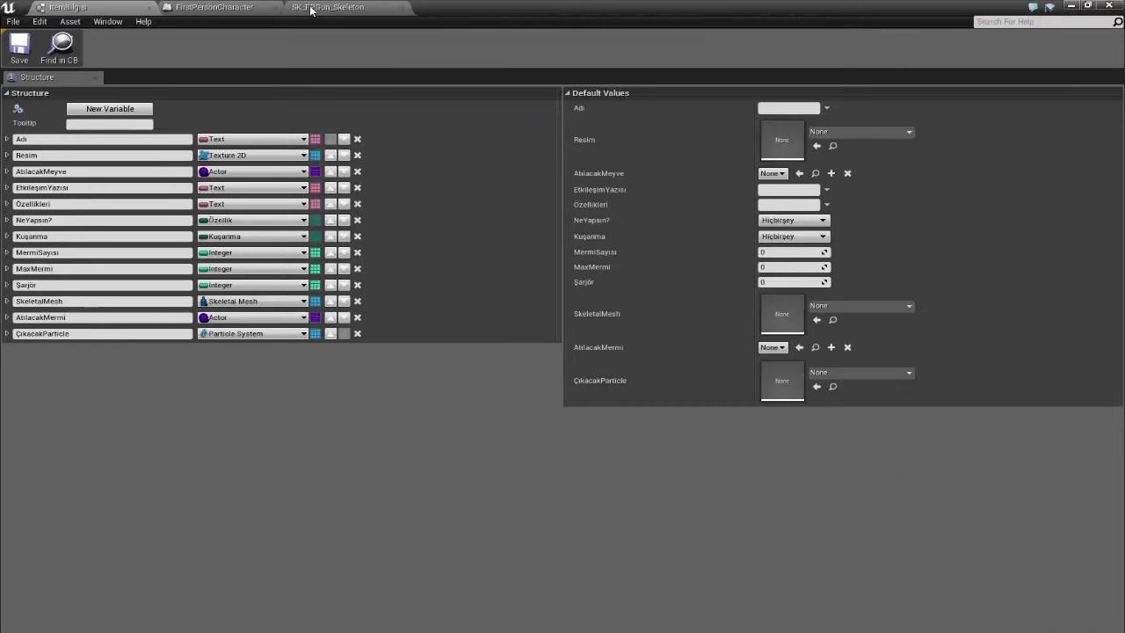
{"action": "left_click", "coordinate": [253, 9]}
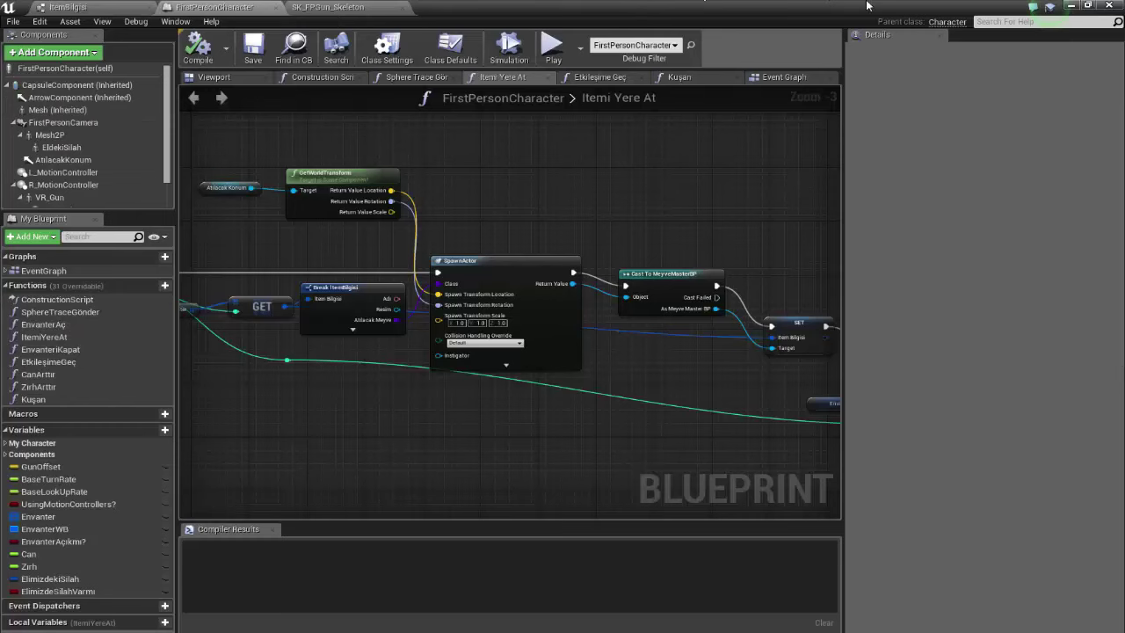
- Open the FPGunBP blueprint from the Envanter Blueprints folder
{"action": "left_click", "coordinate": [1069, 6]}
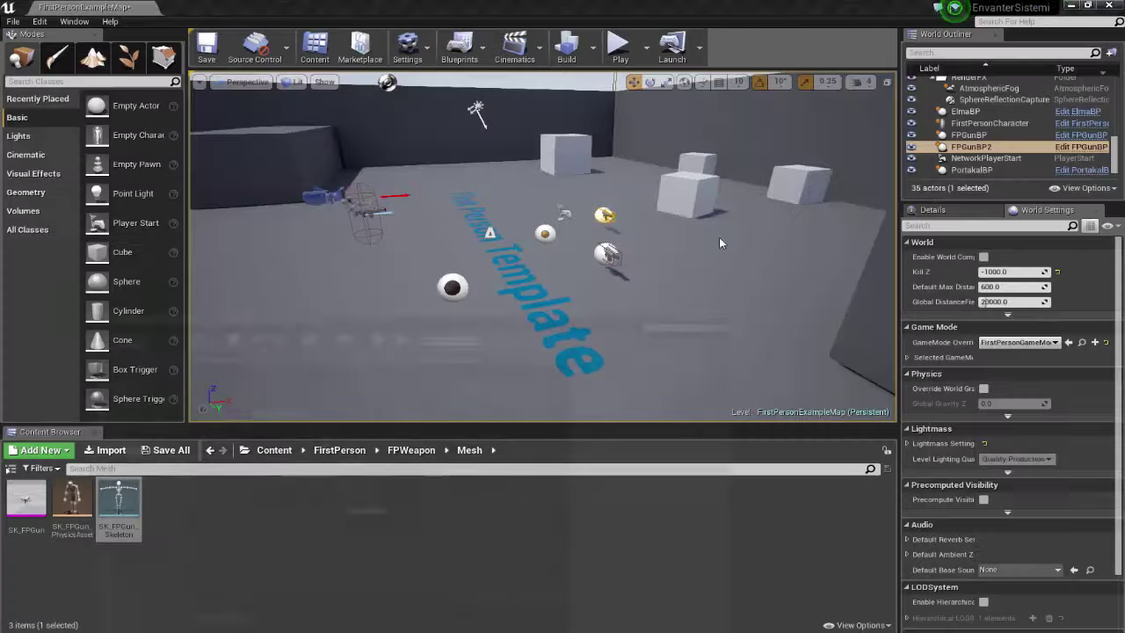
{"action": "left_click", "coordinate": [289, 451]}
{"action": "left_click", "coordinate": [27, 506]}
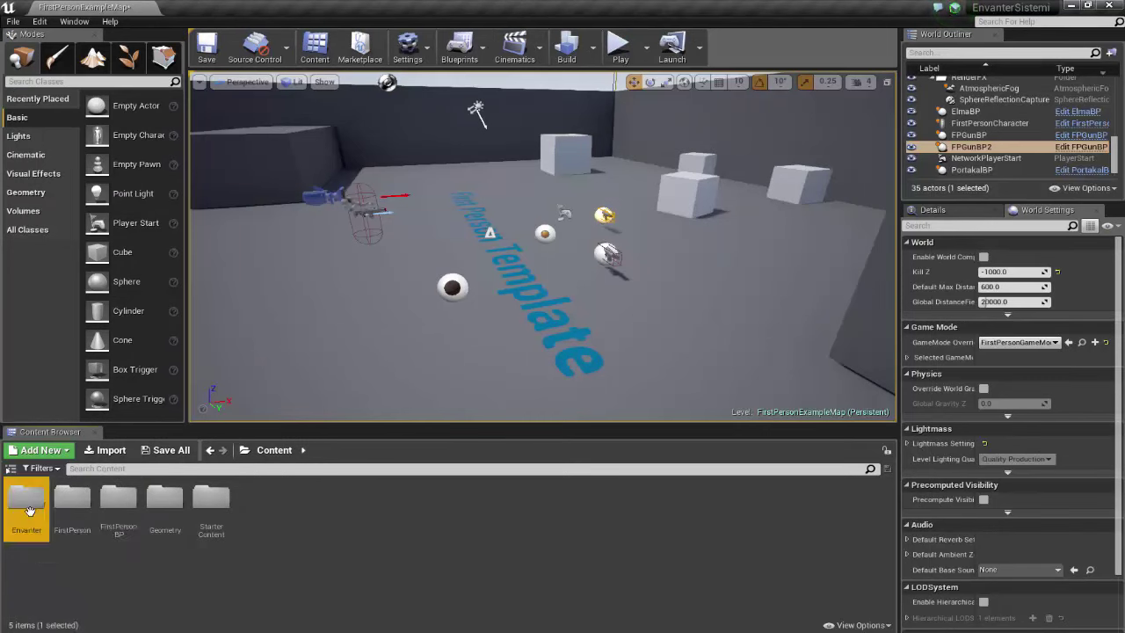
{"action": "double_click", "coordinate": [68, 513]}
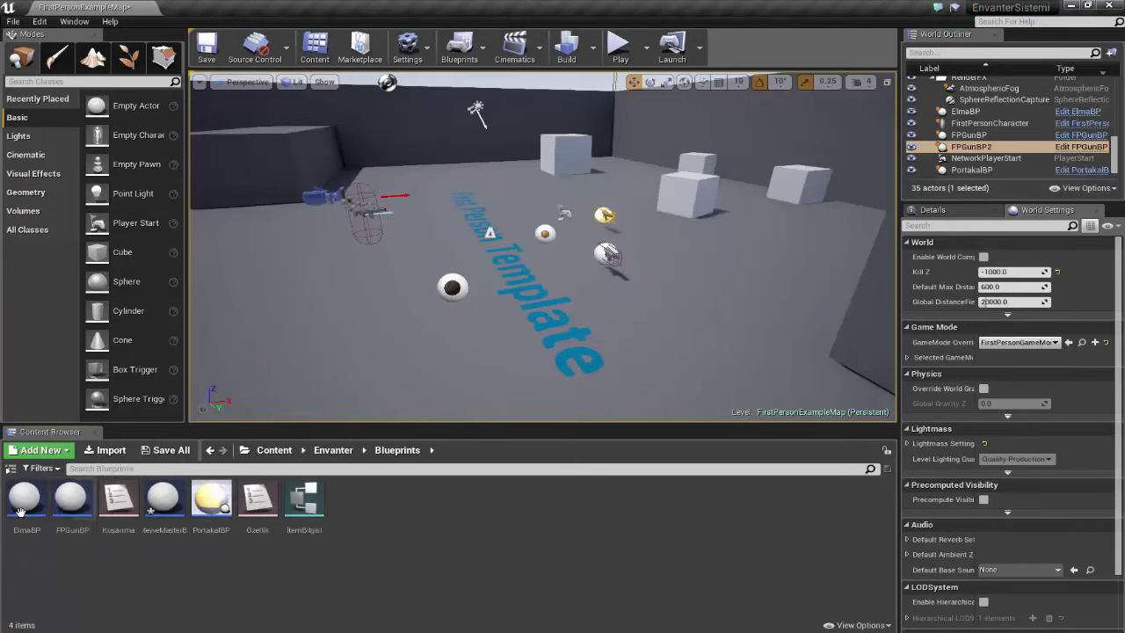
{"action": "double_click", "coordinate": [72, 502]}
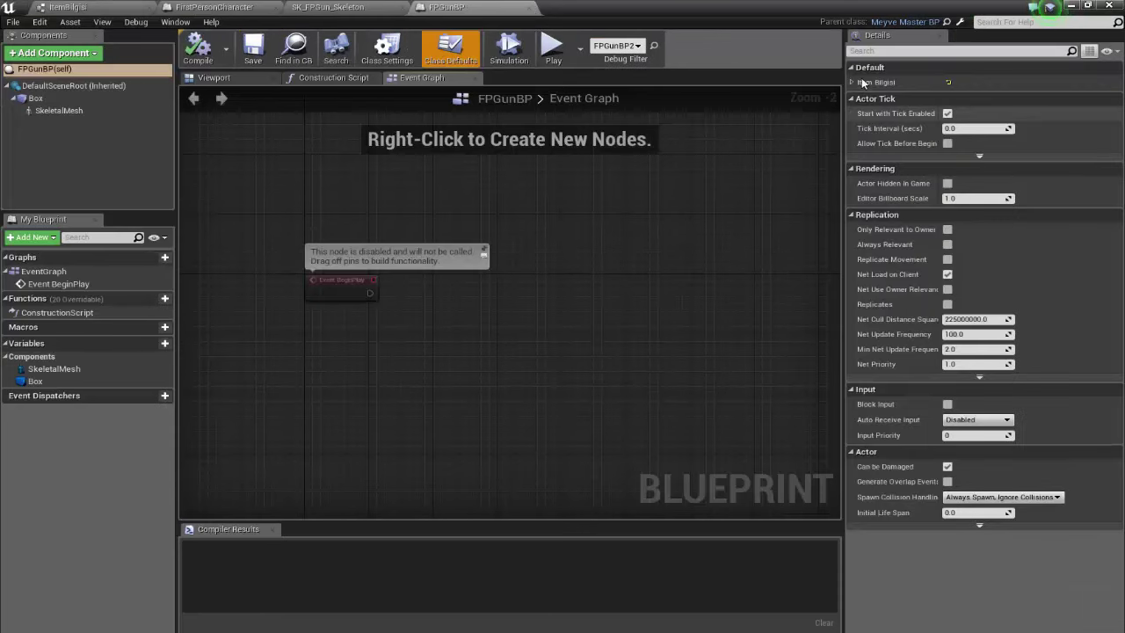
- Expand Item Bilgisi defaults and set ÇıkacakParticle to P_Explosion
{"action": "left_click", "coordinate": [852, 82]}
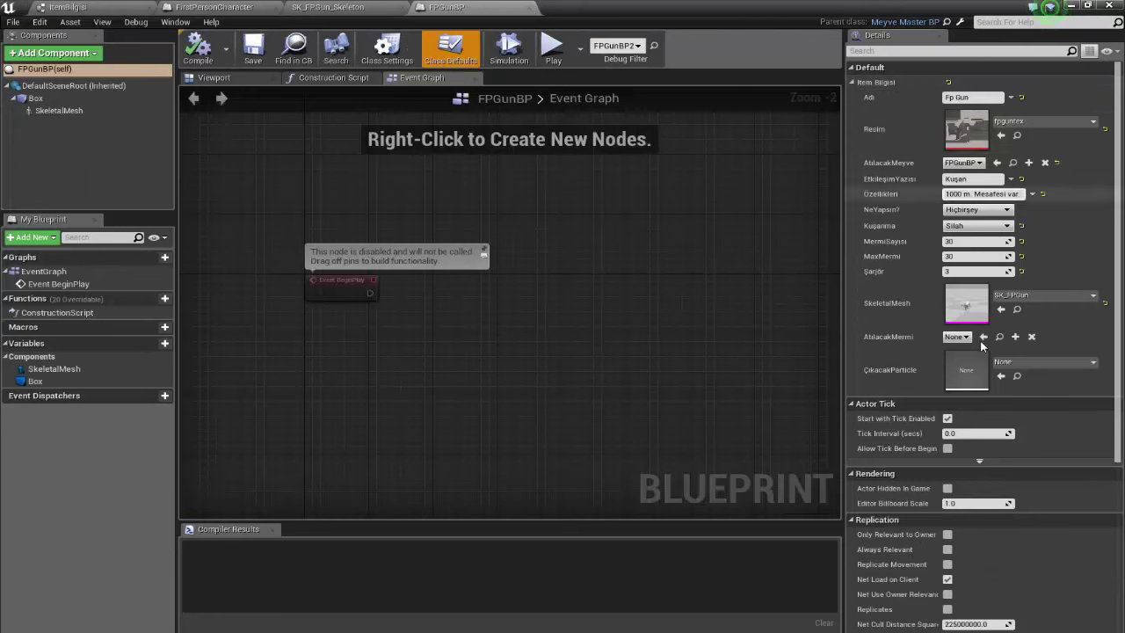
{"action": "left_click", "coordinate": [958, 337]}
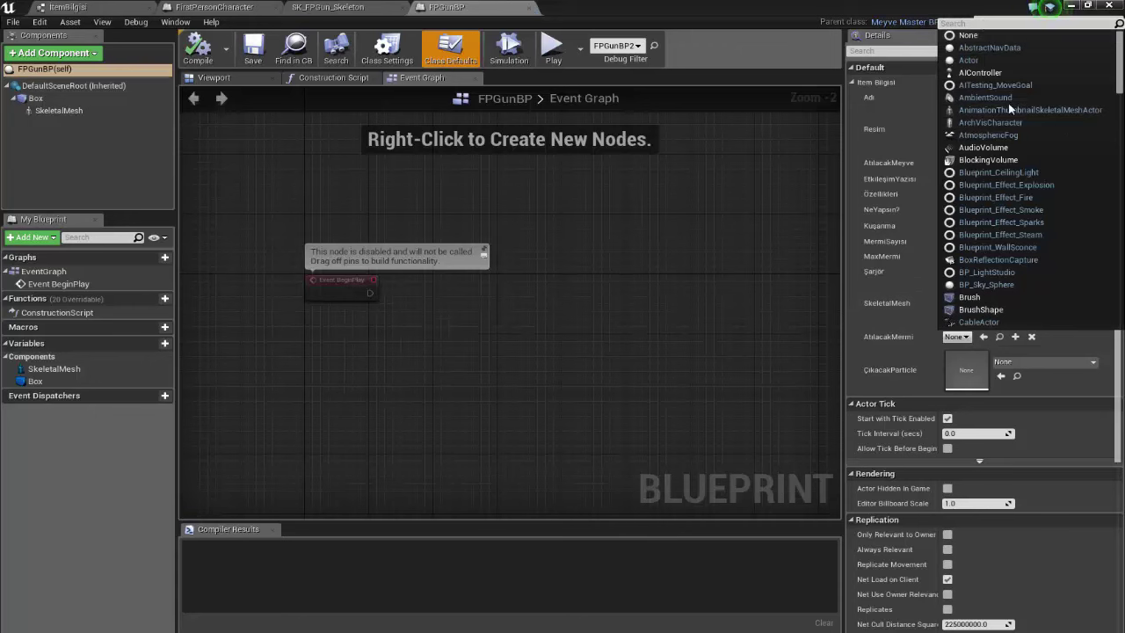
{"action": "left_click", "coordinate": [1006, 362]}
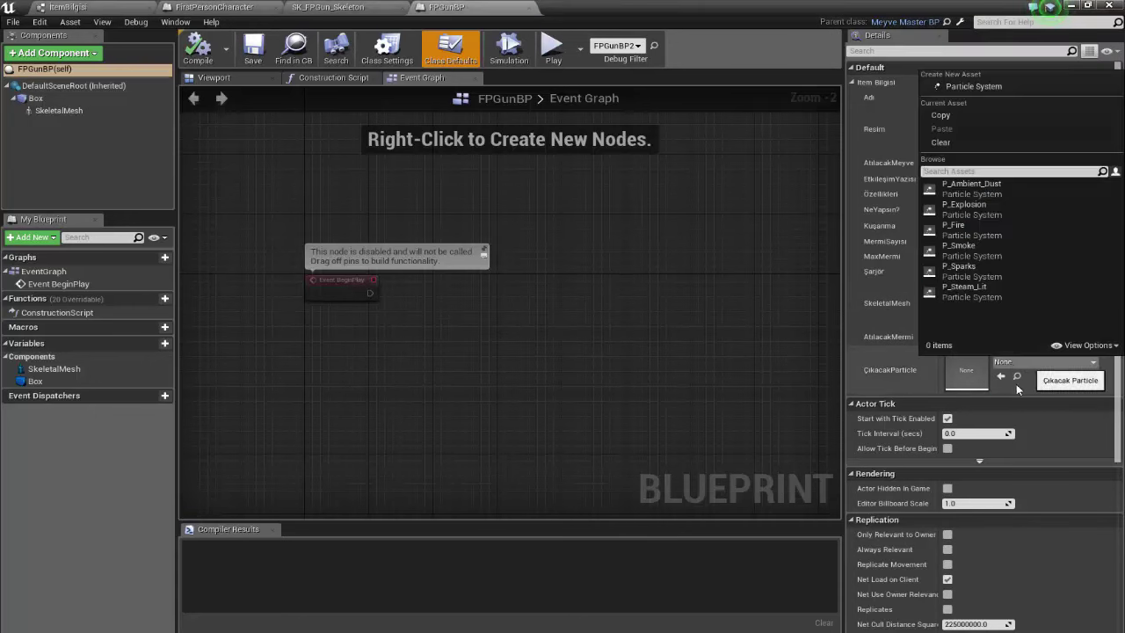
{"action": "left_click", "coordinate": [967, 206]}
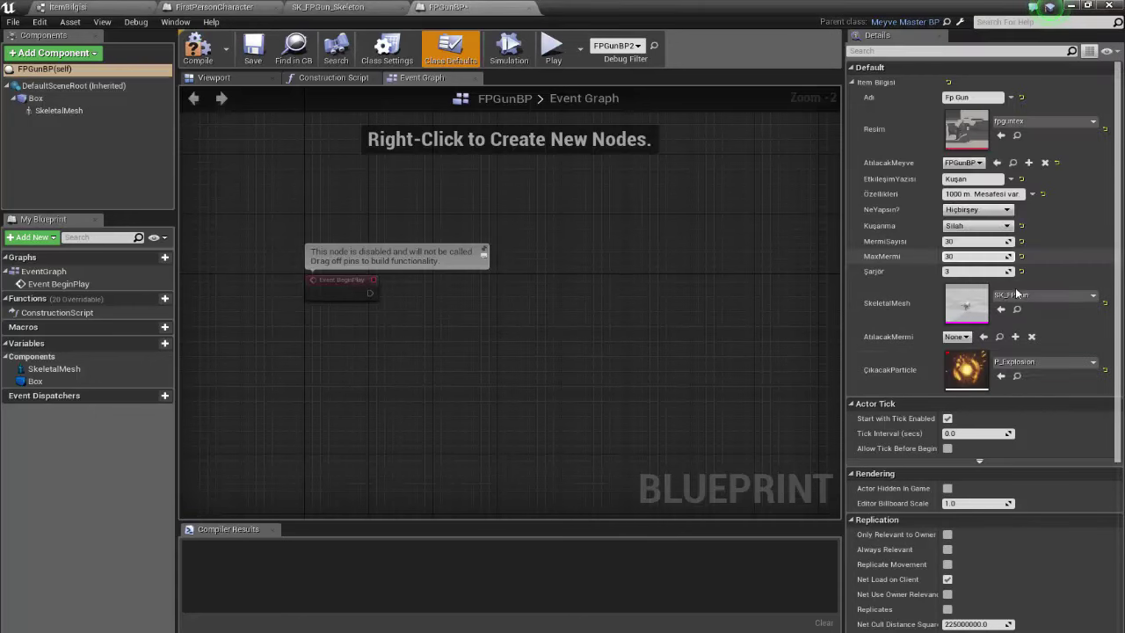
- Set FPGunBP's AtılacakMermi default to FirstPersonProjectile
{"action": "left_click", "coordinate": [1072, 6]}
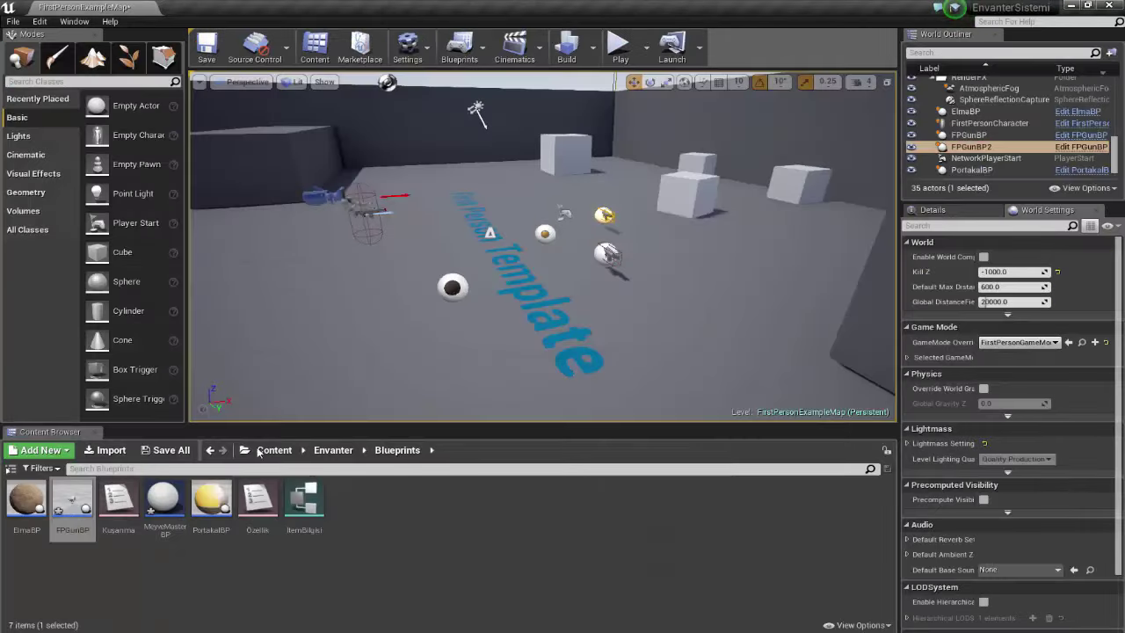
{"action": "left_click", "coordinate": [274, 450]}
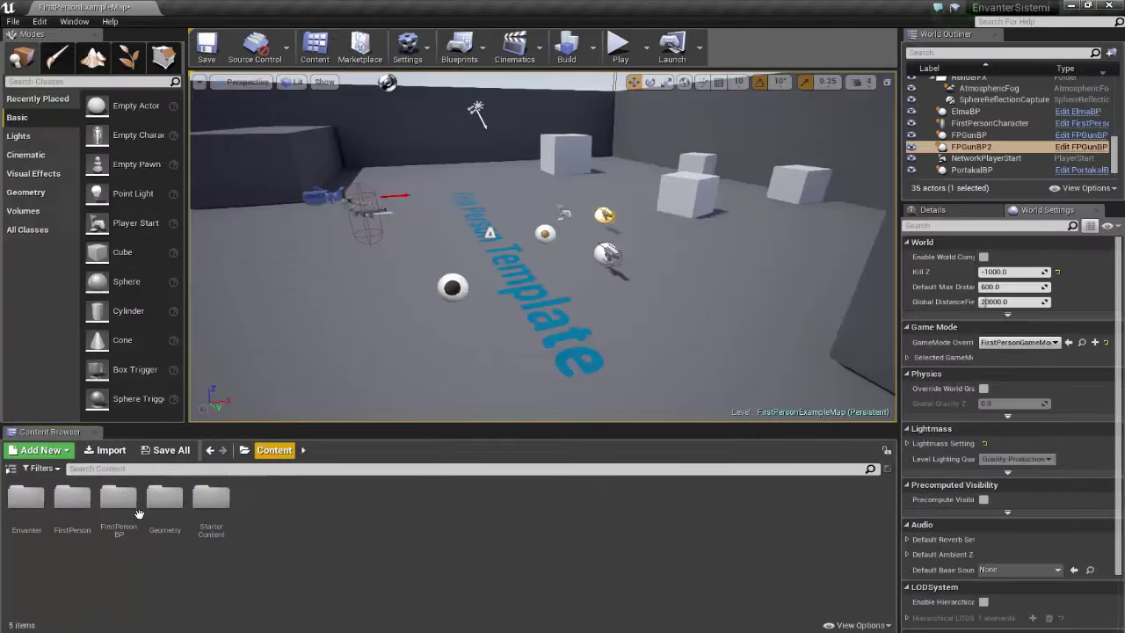
{"action": "double_click", "coordinate": [119, 499]}
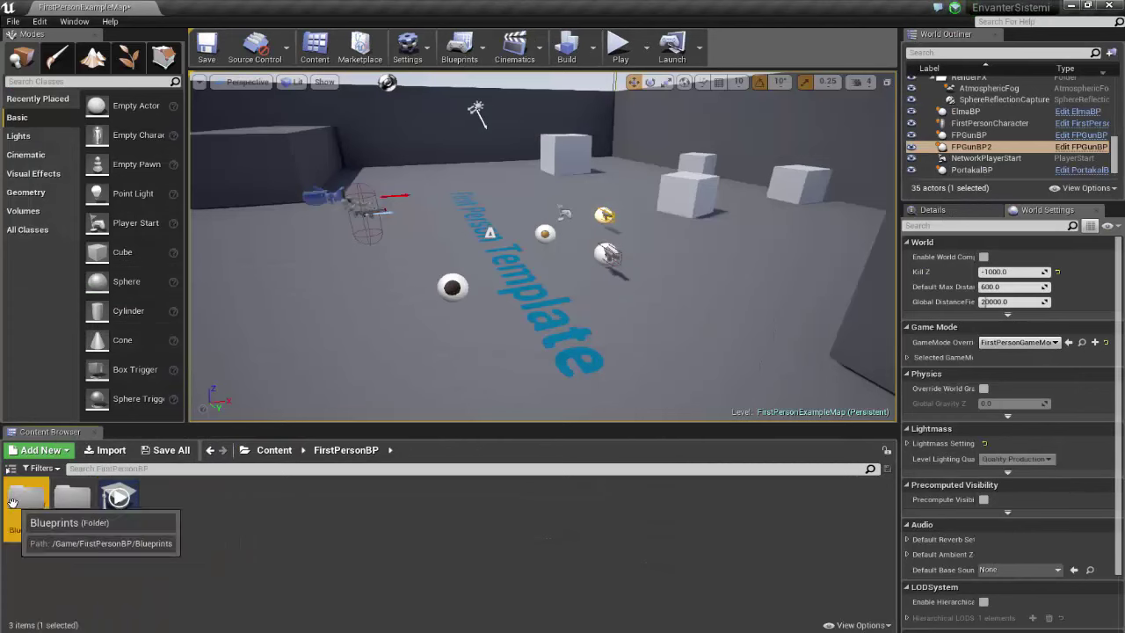
{"action": "double_click", "coordinate": [41, 503]}
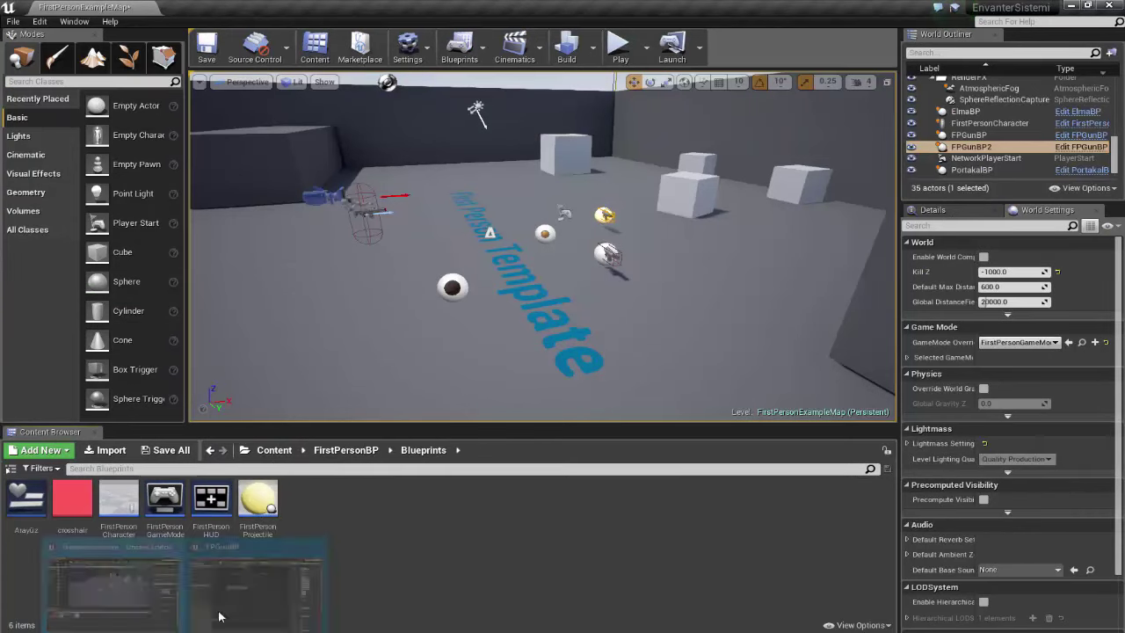
{"action": "key", "text": "ctrl+e"}
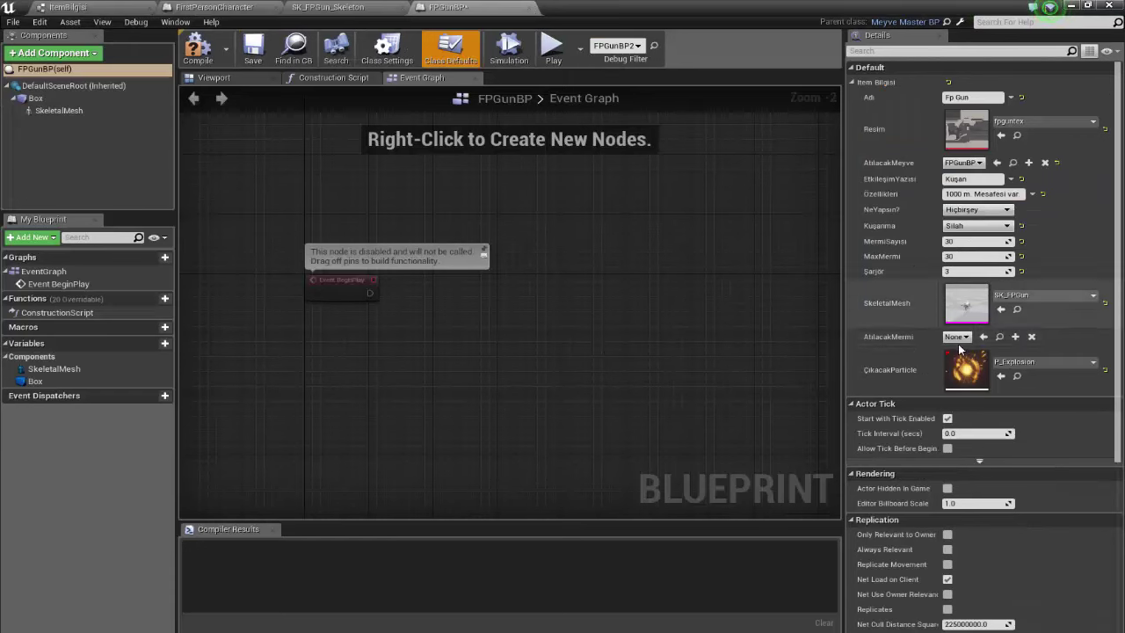
{"action": "left_click", "coordinate": [965, 336]}
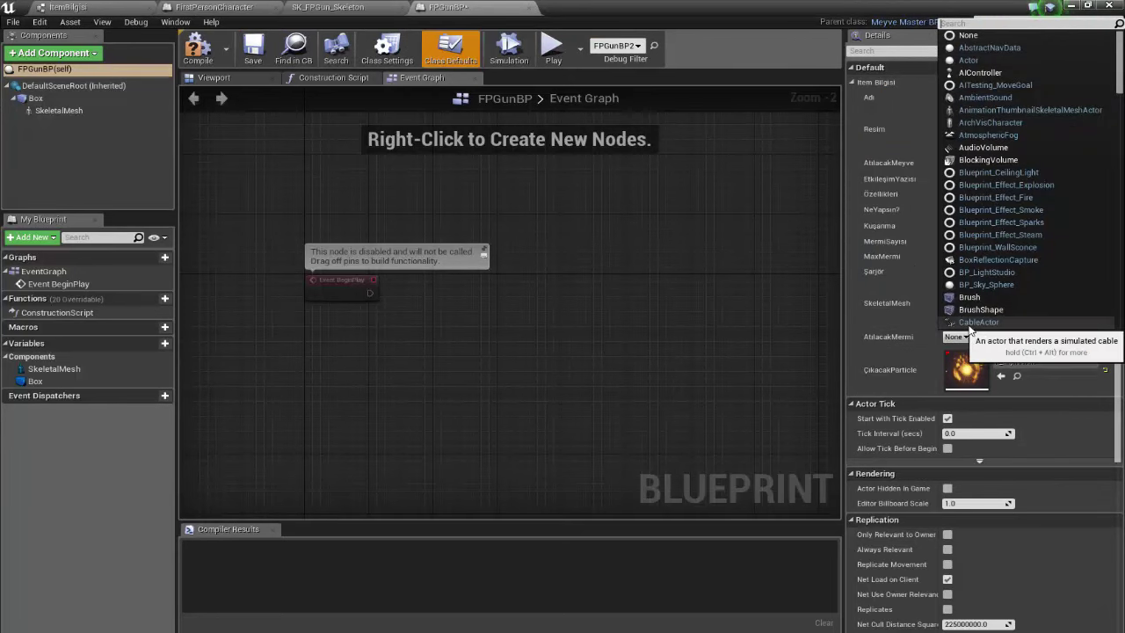
{"action": "type", "text": "first"}
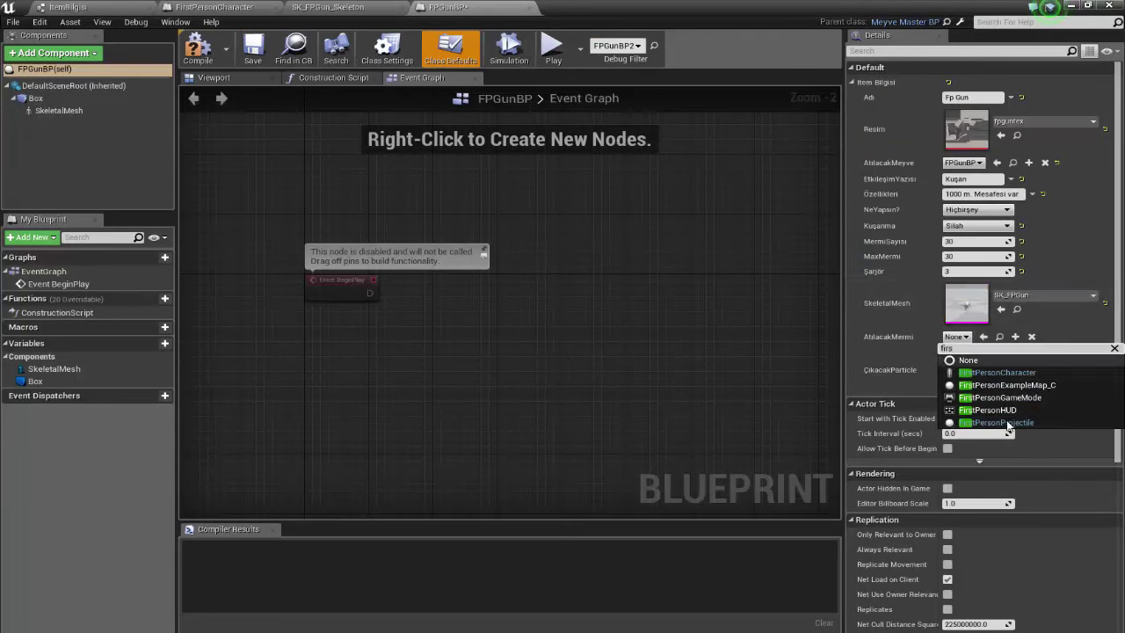
{"action": "left_click", "coordinate": [995, 423]}
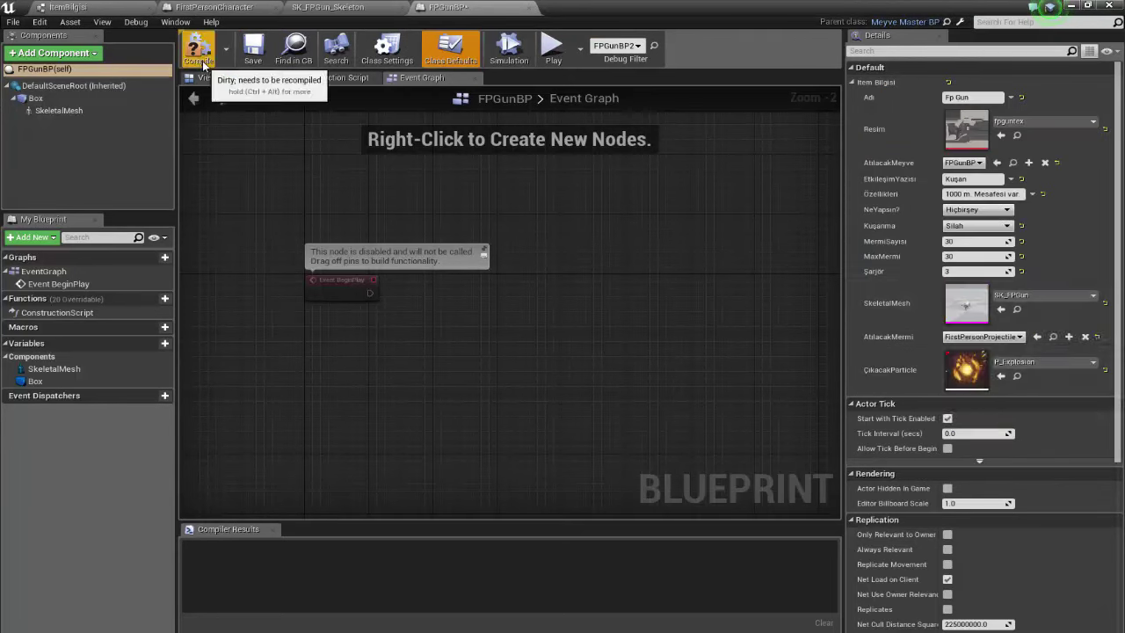
- Start a play test, pick up the floor gun, and equip the Fp Gun
{"action": "left_click", "coordinate": [1071, 7]}
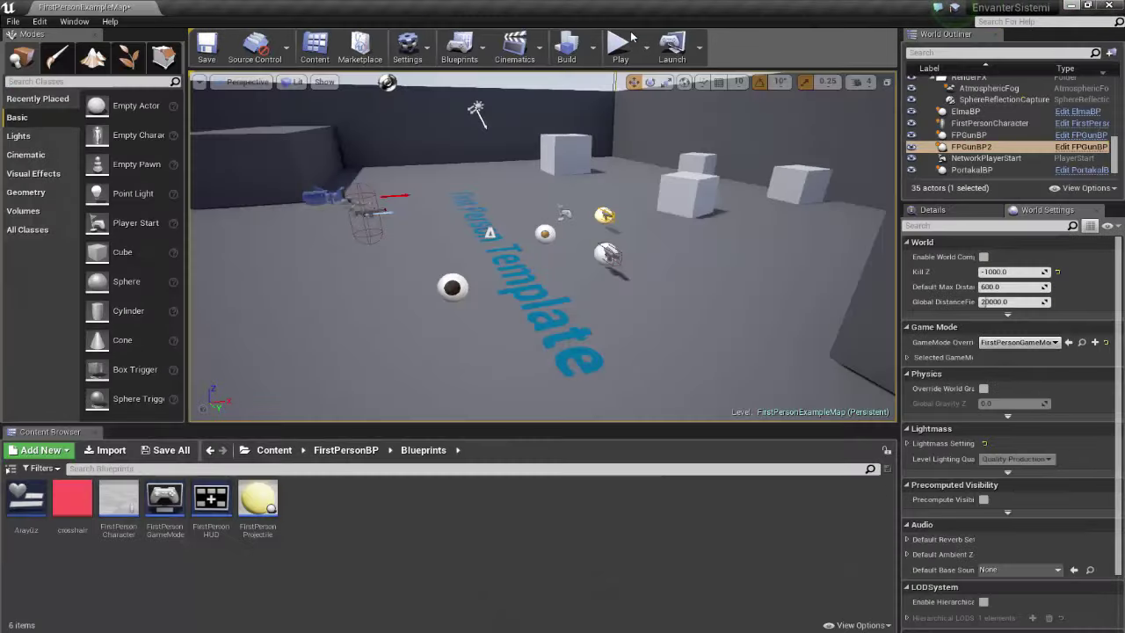
{"action": "key", "text": "alt+p"}
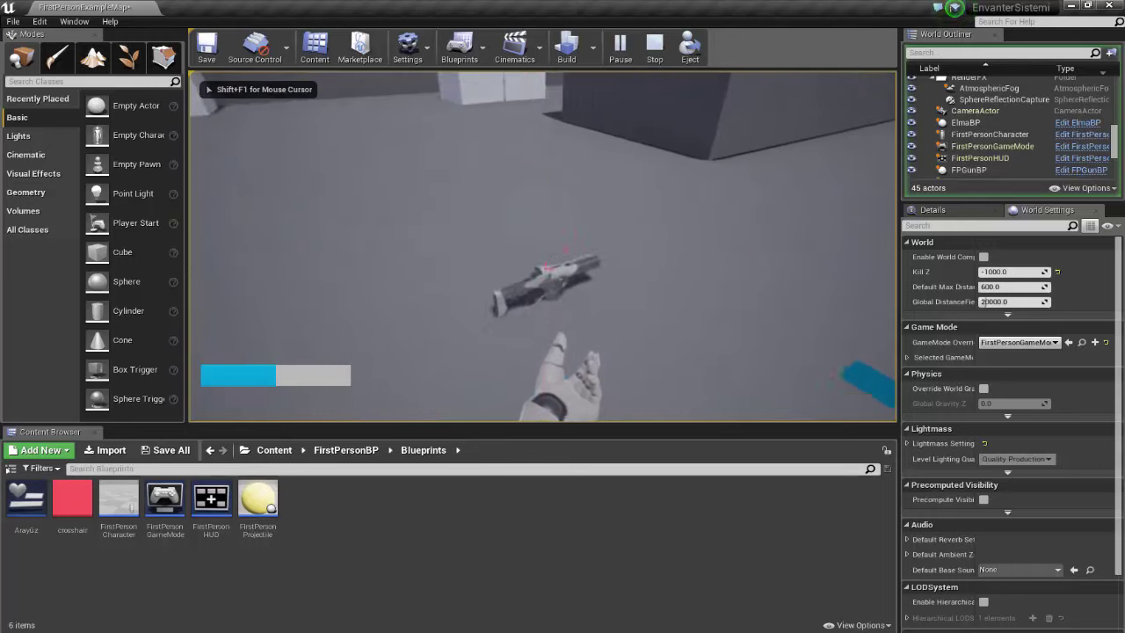
{"action": "key", "text": "e"}
{"action": "key", "text": "i"}
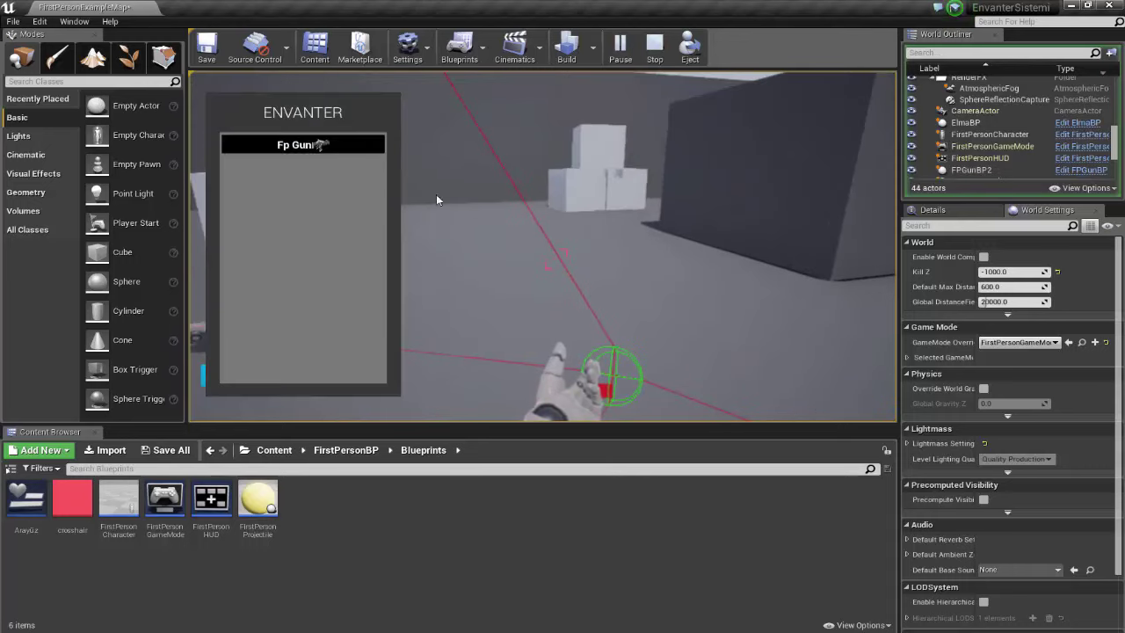
{"action": "left_click", "coordinate": [469, 232]}
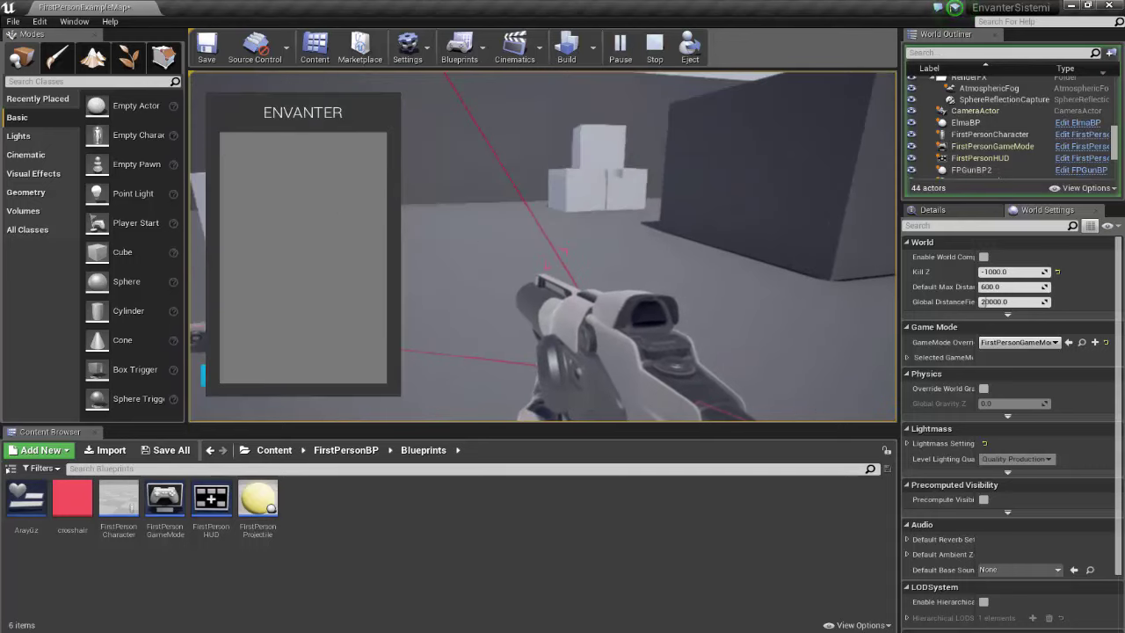
{"action": "key", "text": "i"}
- Fire three exploding projectiles, stop play, and bring the FPGunBP editor forward
{"action": "left_click", "coordinate": [543, 246]}
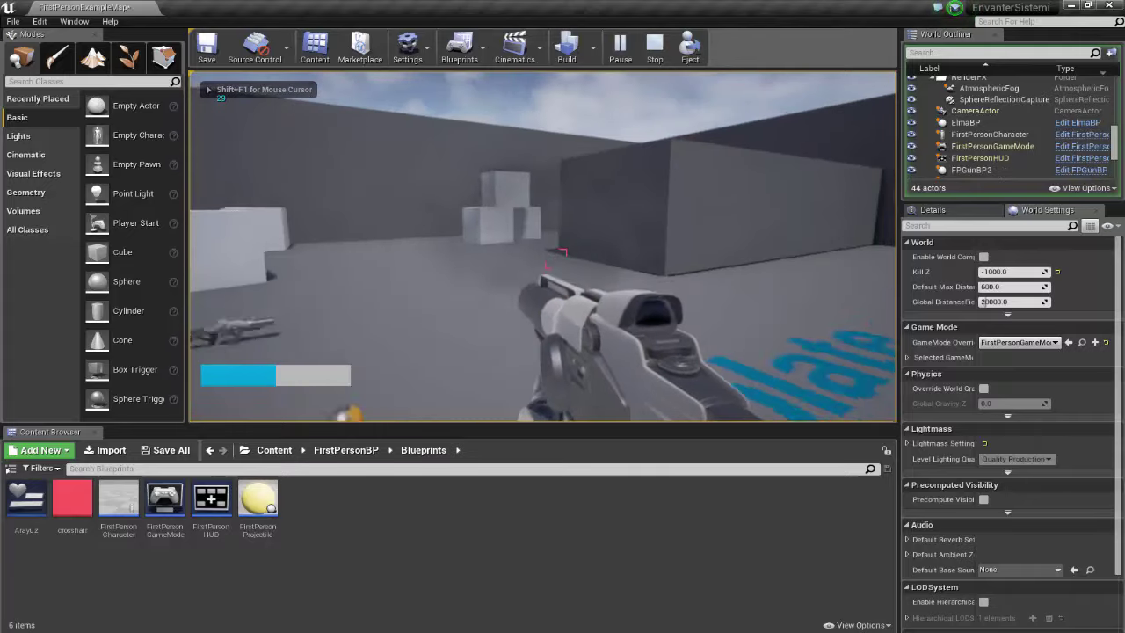
{"action": "left_click", "coordinate": [563, 253]}
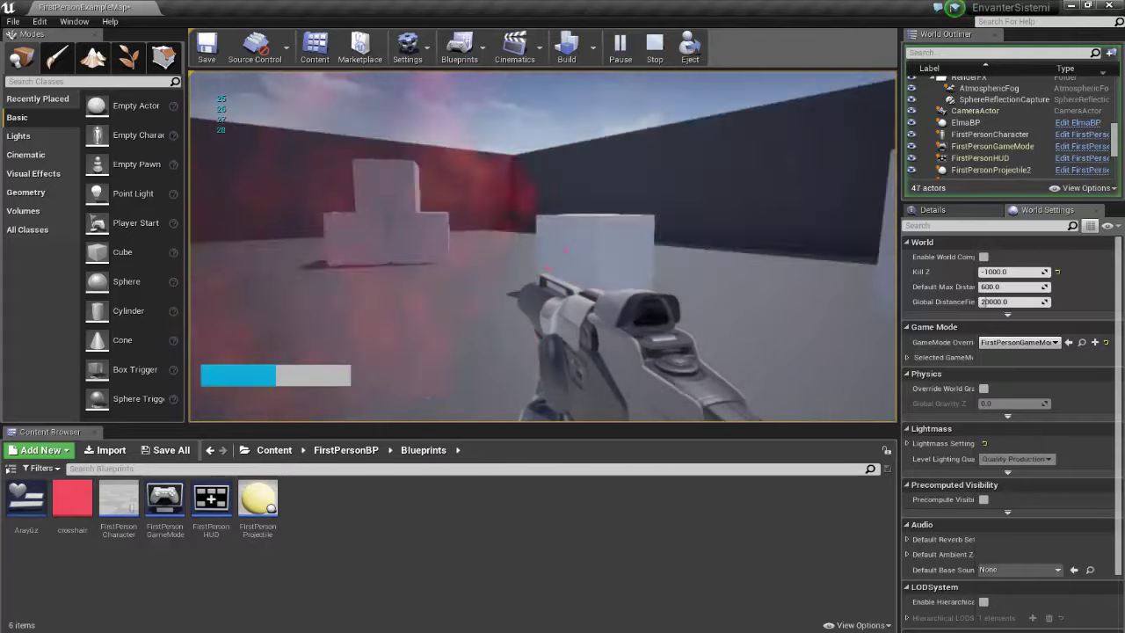
{"action": "left_click", "coordinate": [555, 259]}
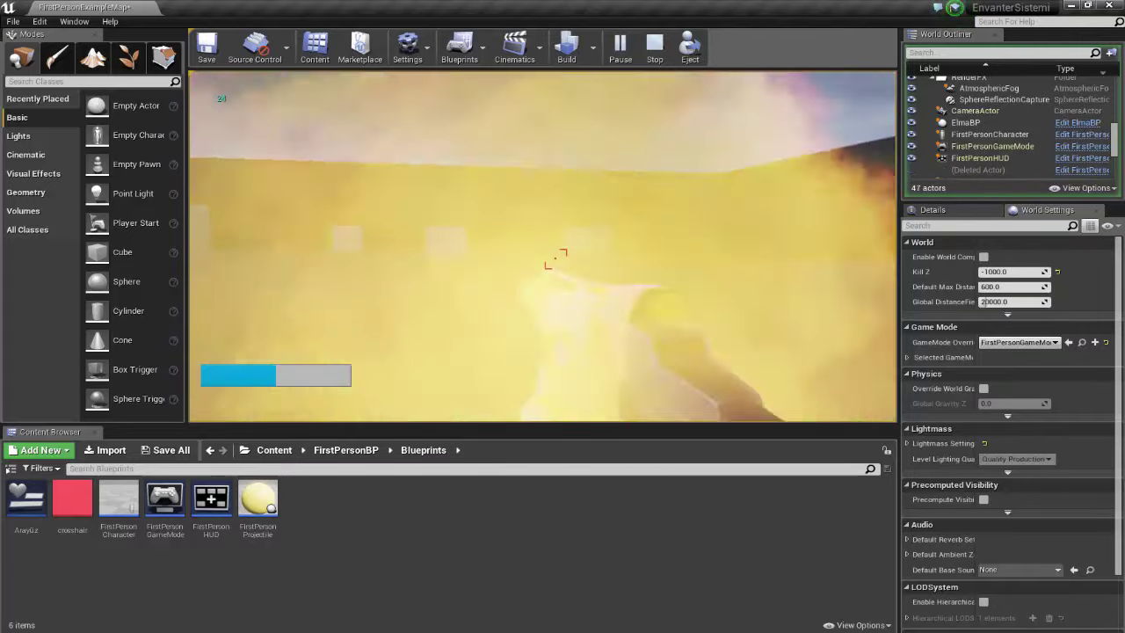
{"action": "key", "text": "Escape"}
{"action": "mouse_move", "coordinate": [191, 631]}
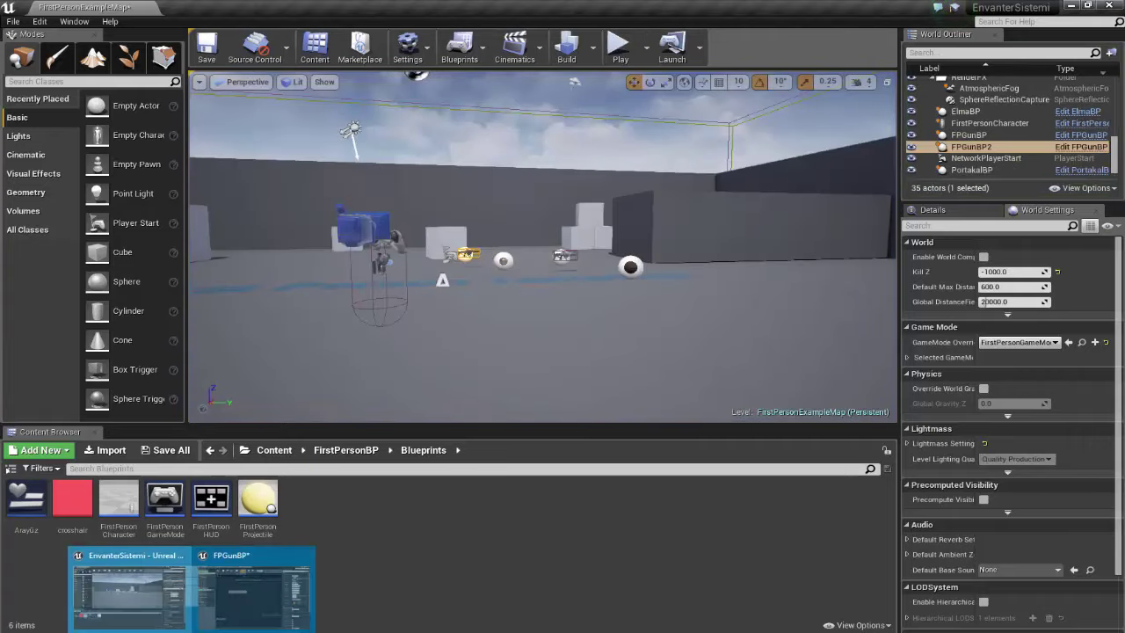
{"action": "left_click", "coordinate": [253, 593]}
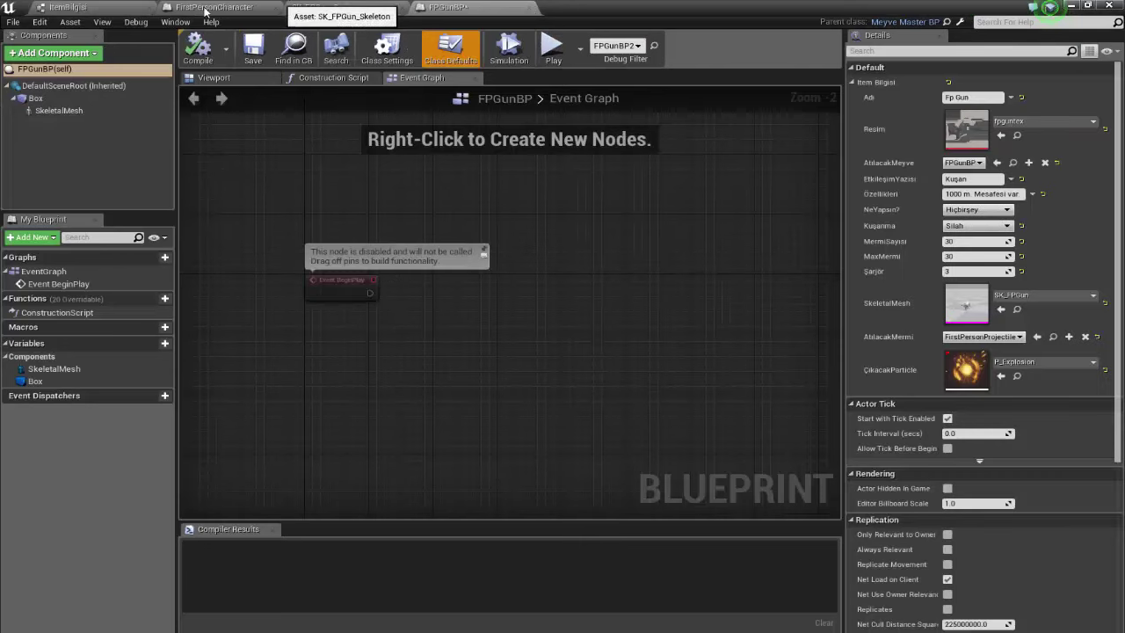
- Set the Event Graph projectile SpawnActor's collision handling to 'Try To Adjust Location, But Always Spawn'
{"action": "left_click", "coordinate": [213, 7]}
{"action": "right_click_drag", "start_coordinate": [458, 129], "coordinate": [322, 89]}
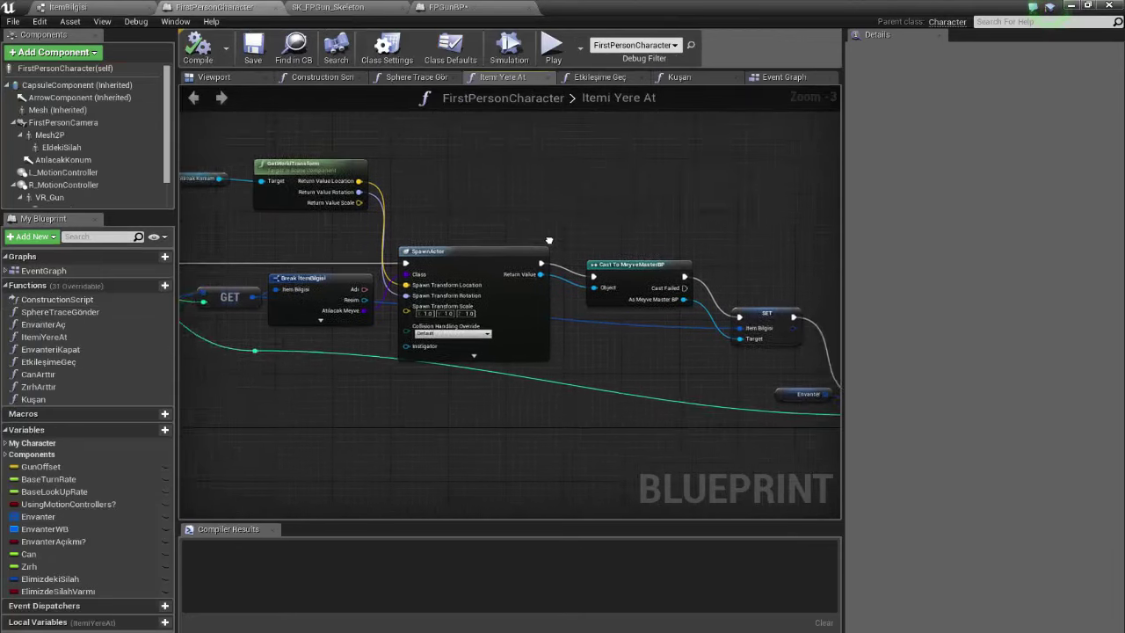
{"action": "left_click", "coordinate": [781, 77]}
{"action": "scroll", "coordinate": [527, 326], "scroll_direction": "up", "scroll_amount": 2}
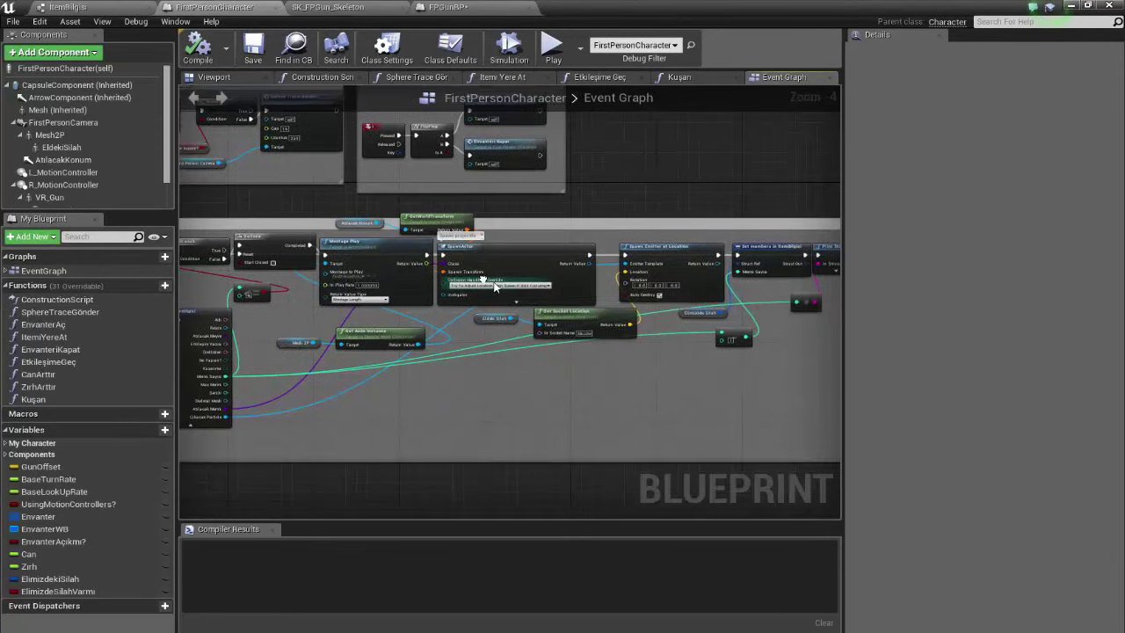
{"action": "scroll", "coordinate": [490, 299], "scroll_direction": "up", "scroll_amount": 1}
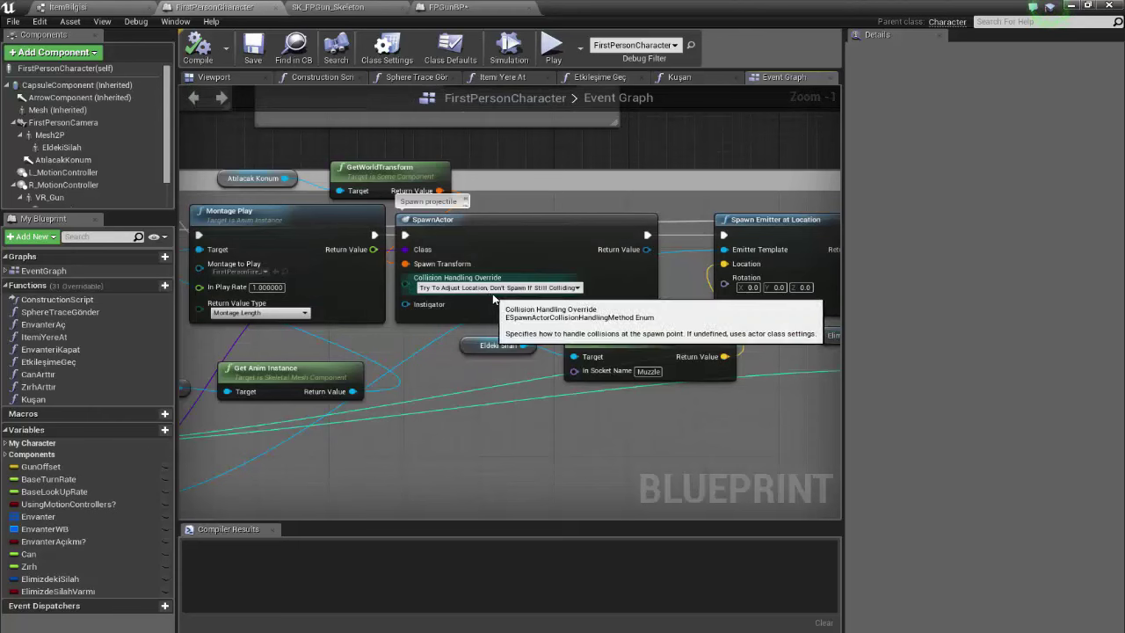
{"action": "left_click", "coordinate": [493, 292]}
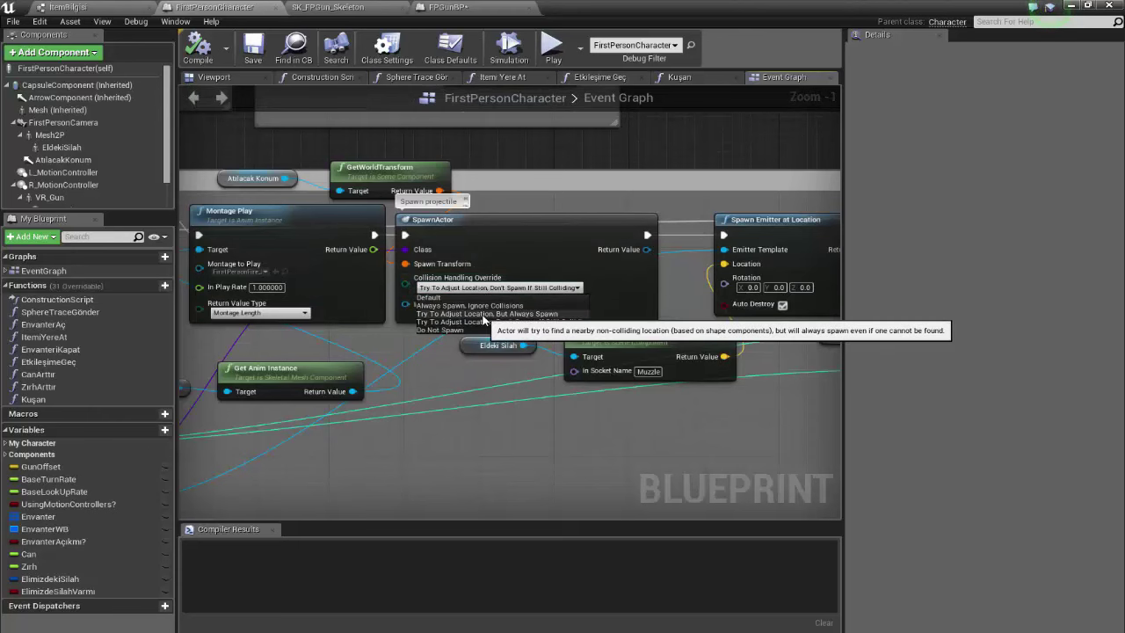
{"action": "left_click", "coordinate": [261, 58]}
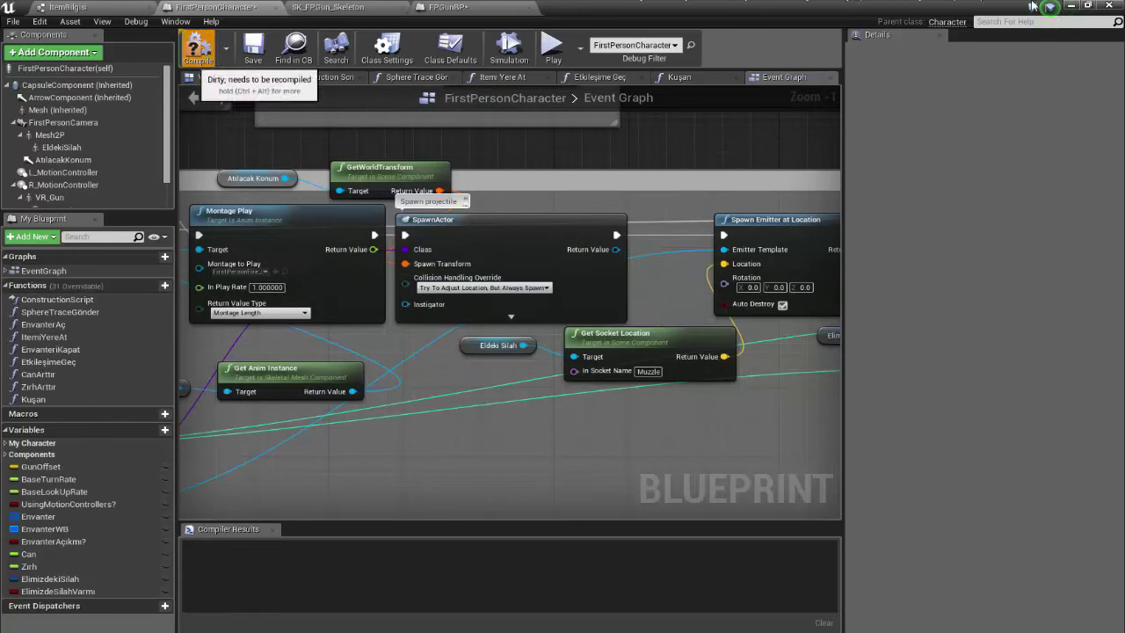
{"action": "left_click", "coordinate": [1070, 6]}
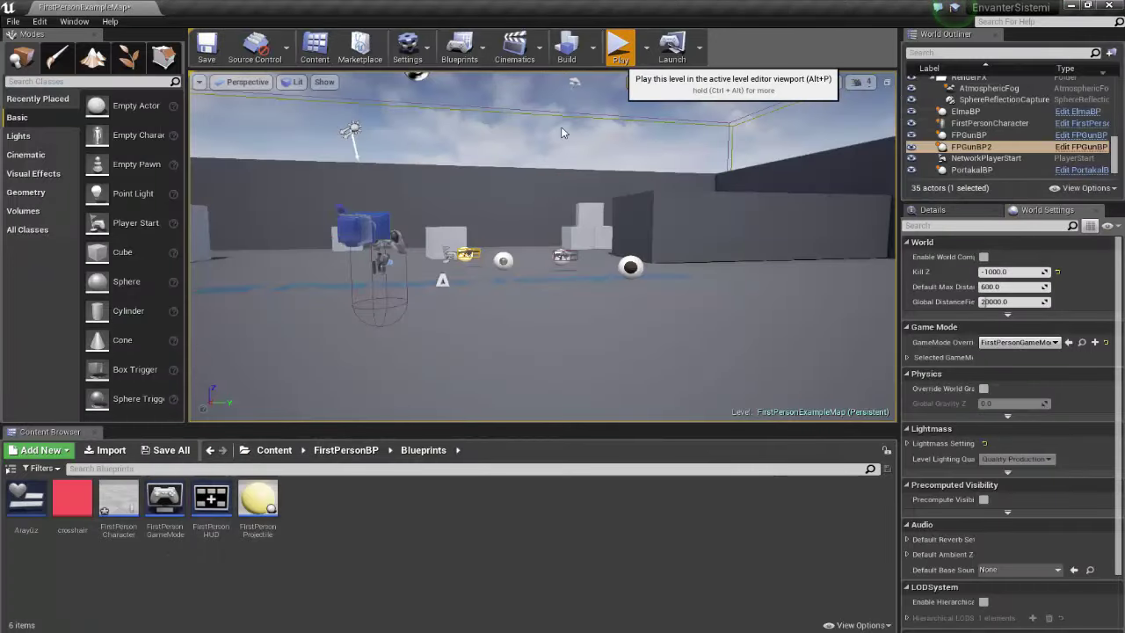
{"action": "key", "text": "alt+p"}
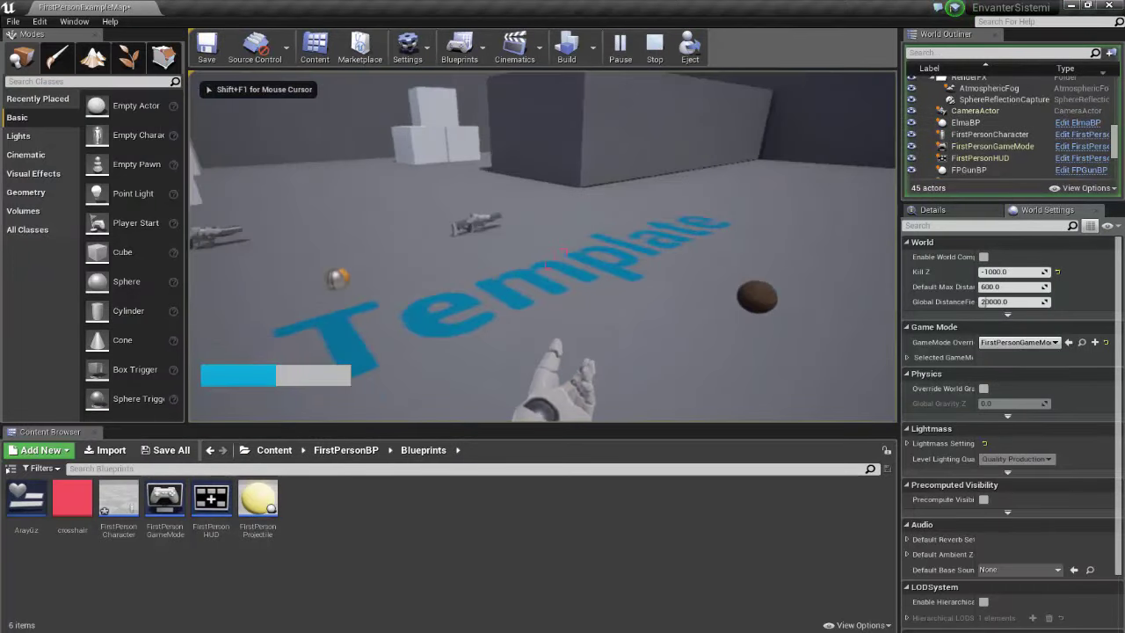
{"action": "key", "text": "e"}
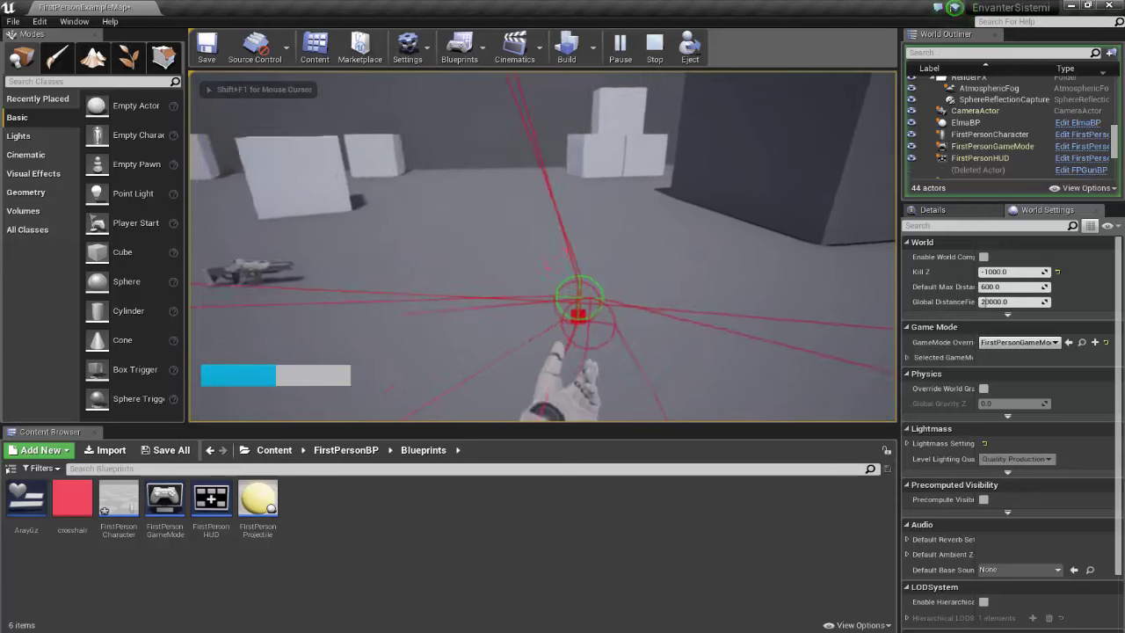
{"action": "key", "text": "i"}
{"action": "left_click", "coordinate": [337, 144]}
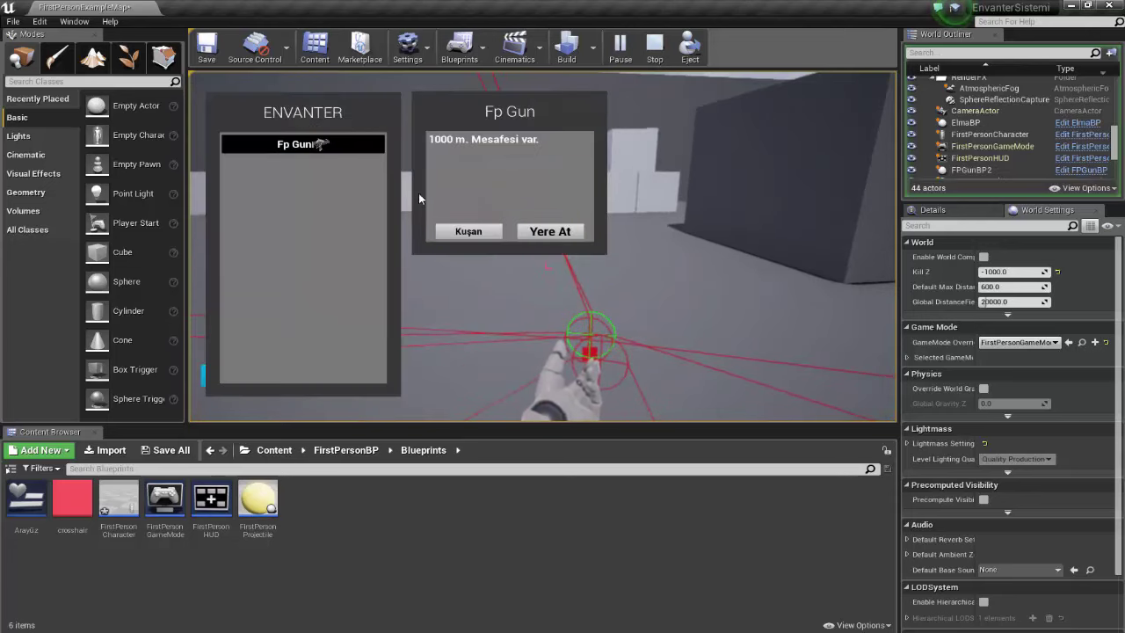
{"action": "left_click", "coordinate": [481, 230]}
{"action": "key", "text": "i"}
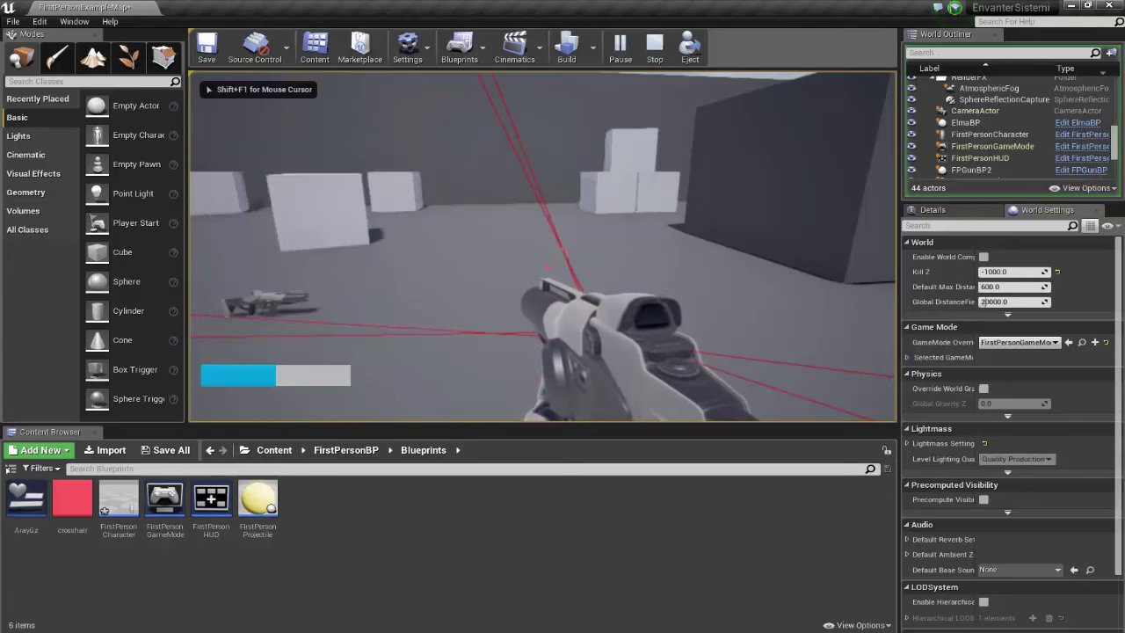
{"action": "key", "text": "w"}
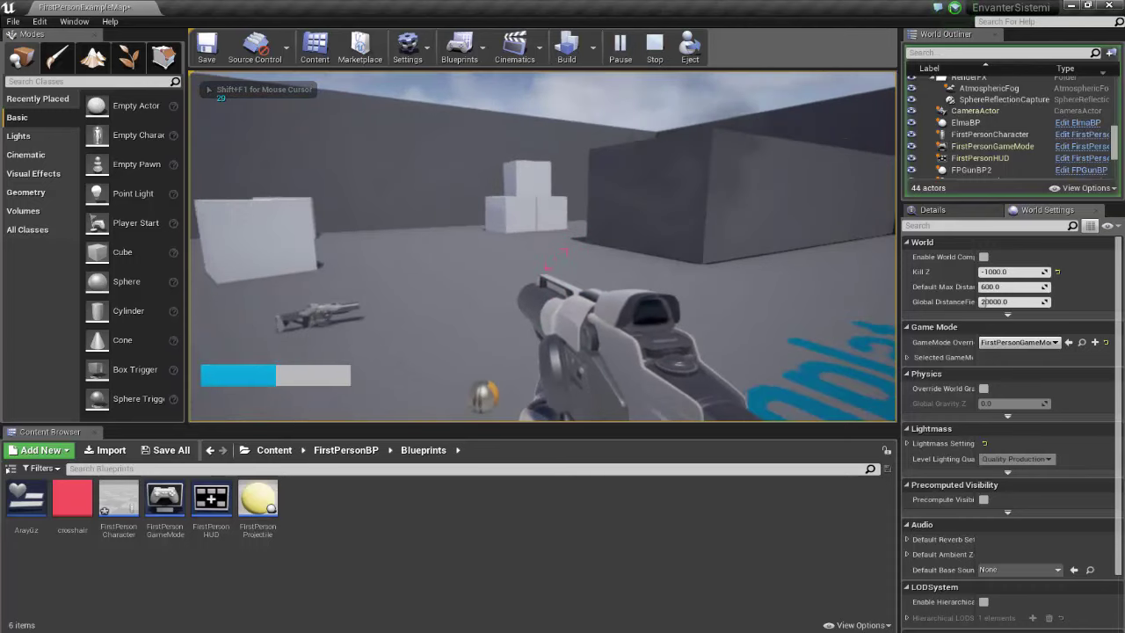
{"action": "left_click", "coordinate": [563, 254]}
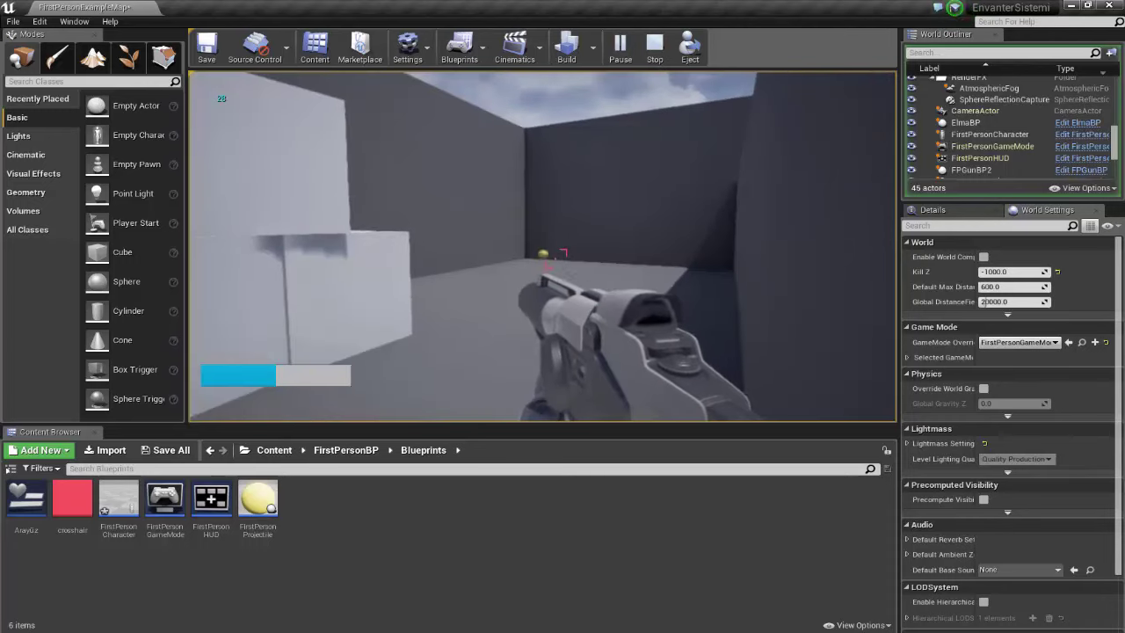
{"action": "key", "text": "w"}
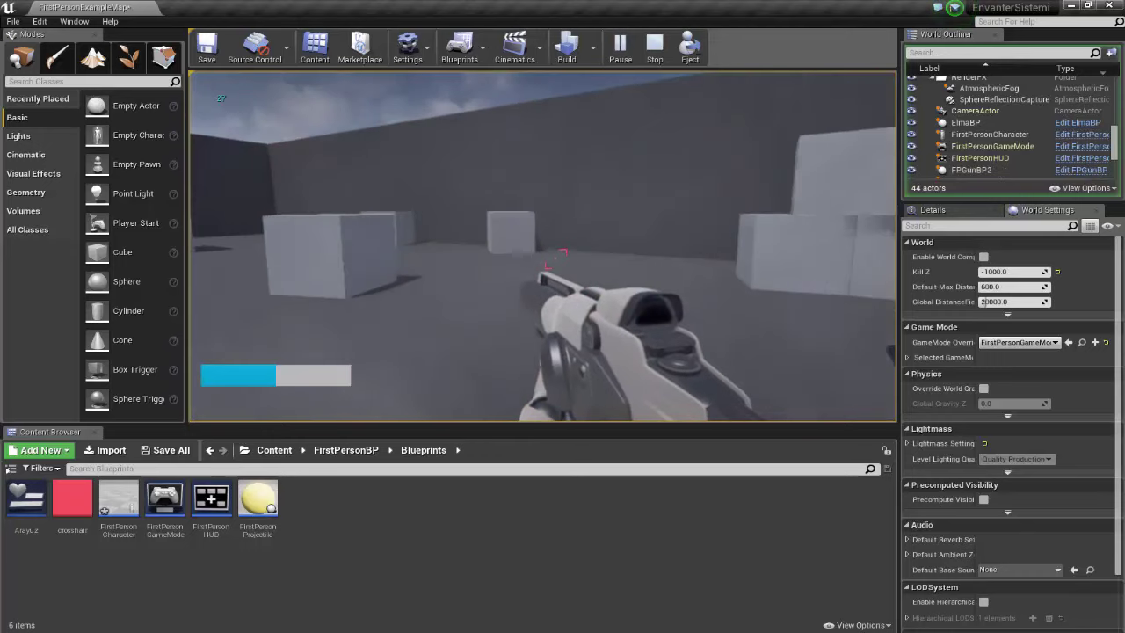
{"action": "left_click", "coordinate": [563, 254]}
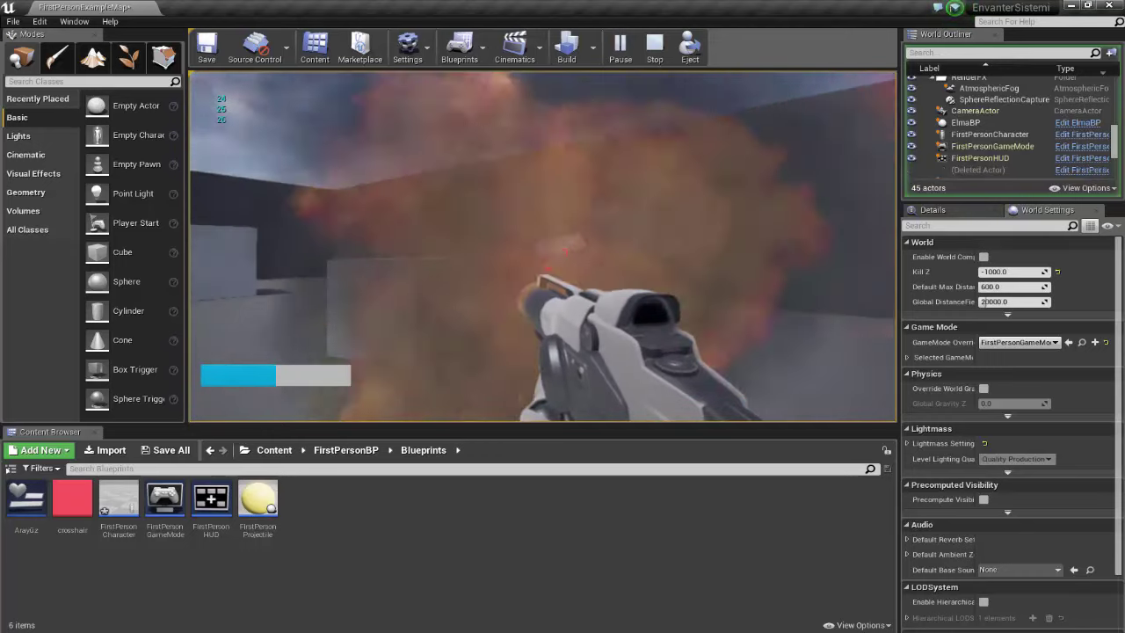
{"action": "left_click", "coordinate": [563, 254]}
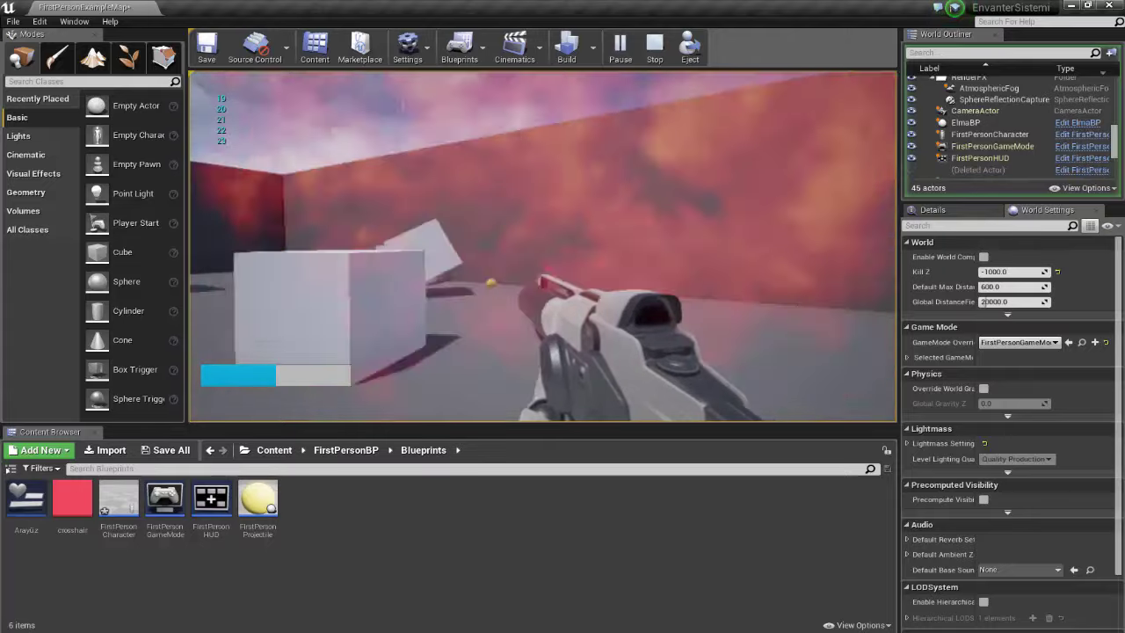
{"action": "key", "text": "Escape"}
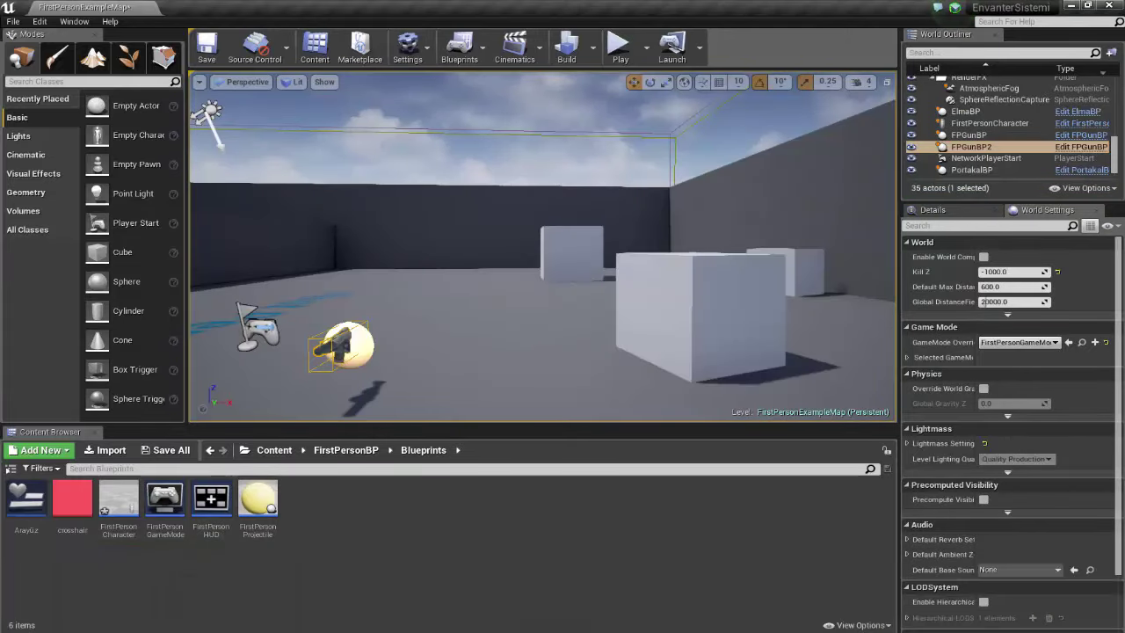
{"action": "mouse_move", "coordinate": [184, 632]}
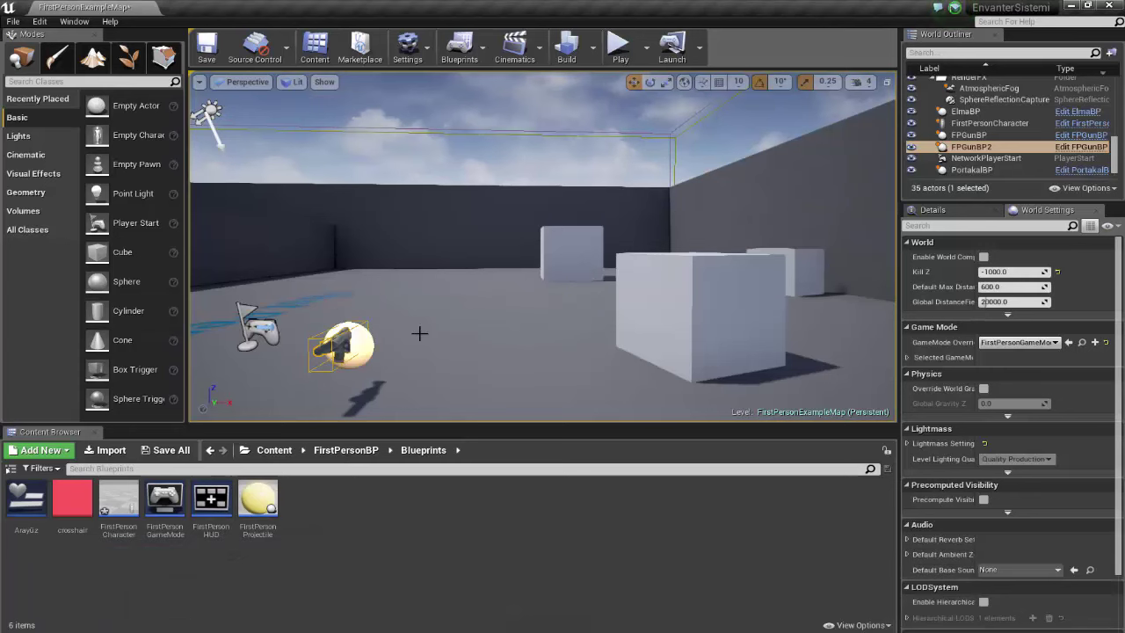